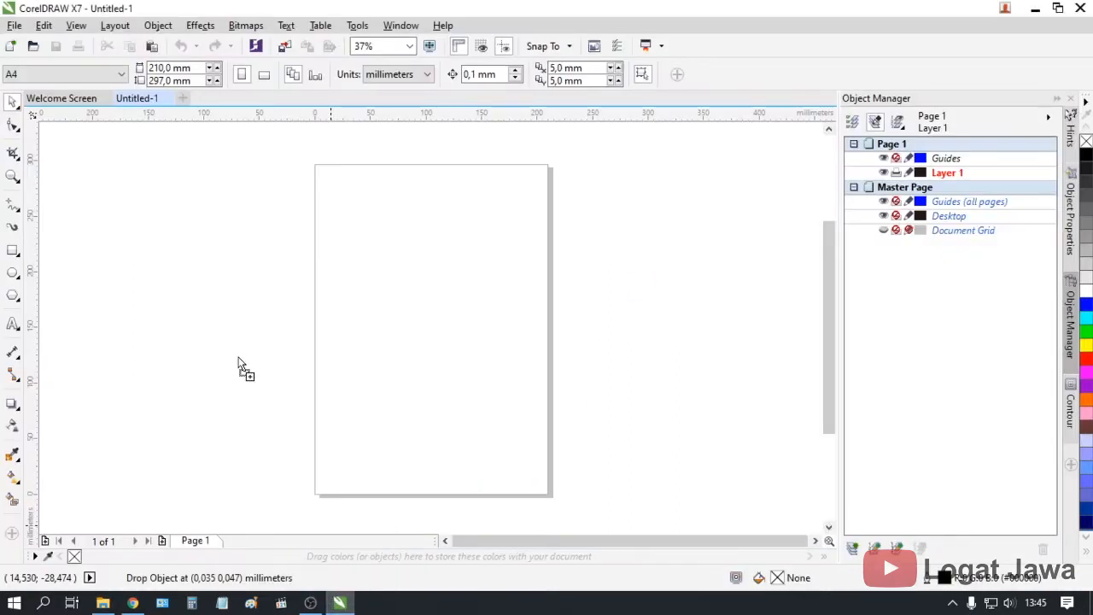
# Resize the page to a 17,3 cm square (173 × 173 mm) beside the imported photo
pyautogui.scroll(-1, 239, 339)
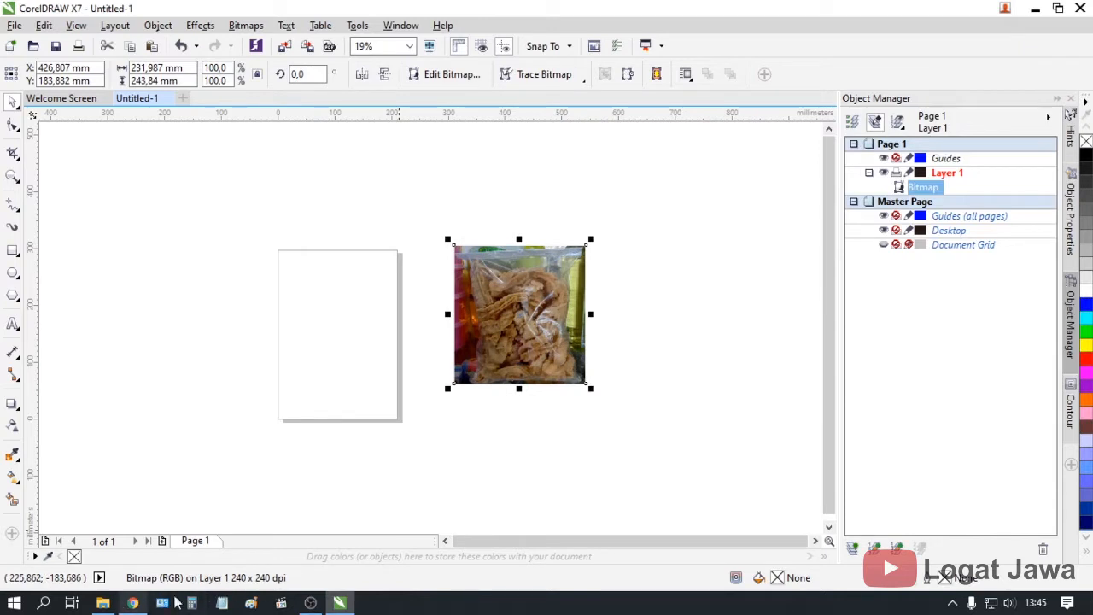
pyautogui.scroll(1, 347, 321)
pyautogui.scroll(-1, 347, 317)
pyautogui.click(359, 290)
pyautogui.scroll(2, 359, 290)
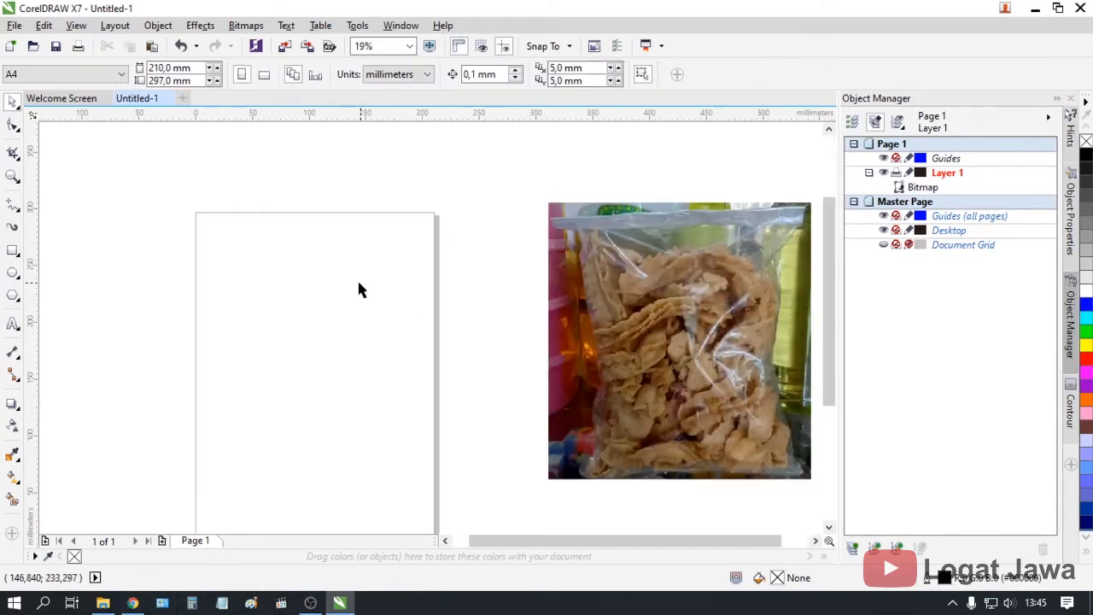
pyautogui.doubleClick(195, 68)
pyautogui.write('17')
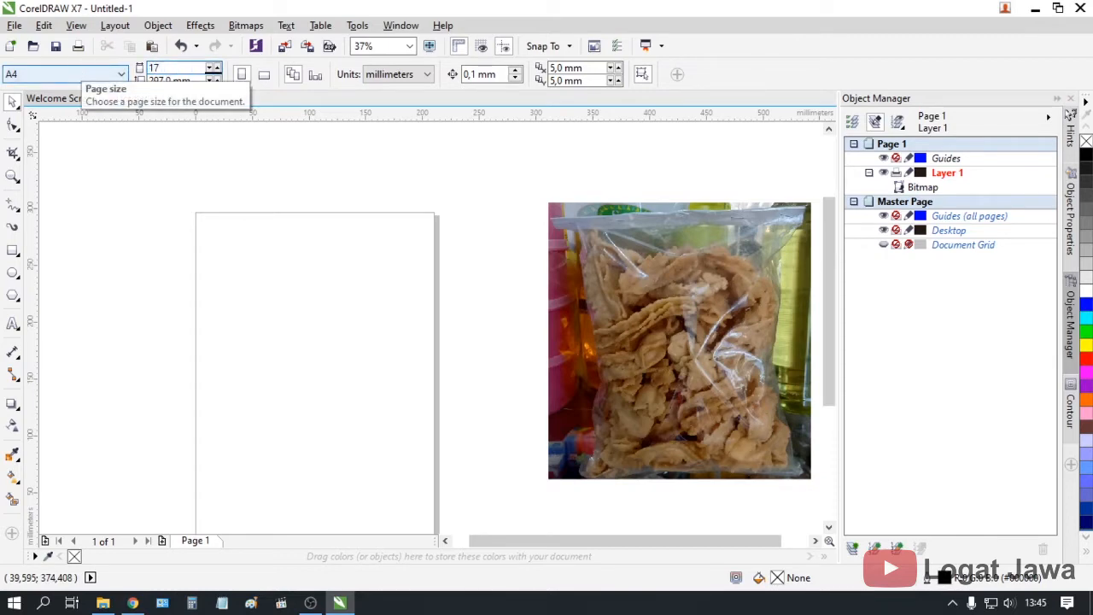
pyautogui.write(',3cm')
pyautogui.press('Tab')
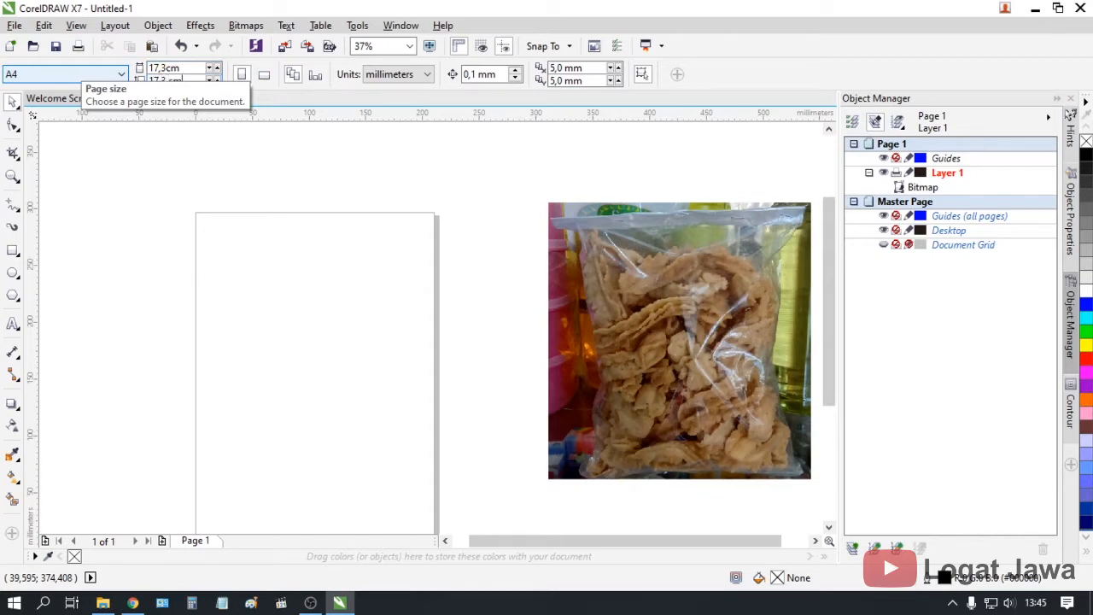
pyautogui.press('Return')
pyautogui.click(588, 360)
# Scale the snack bag photo to 17,3 cm wide and centre it on the page
pyautogui.click(156, 68)
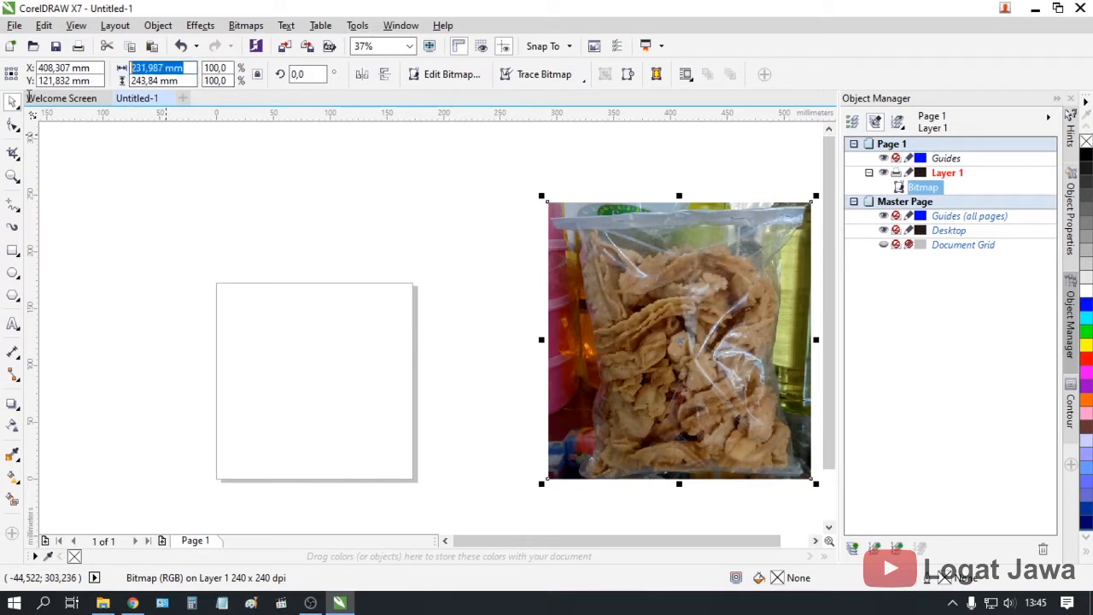
pyautogui.write('17')
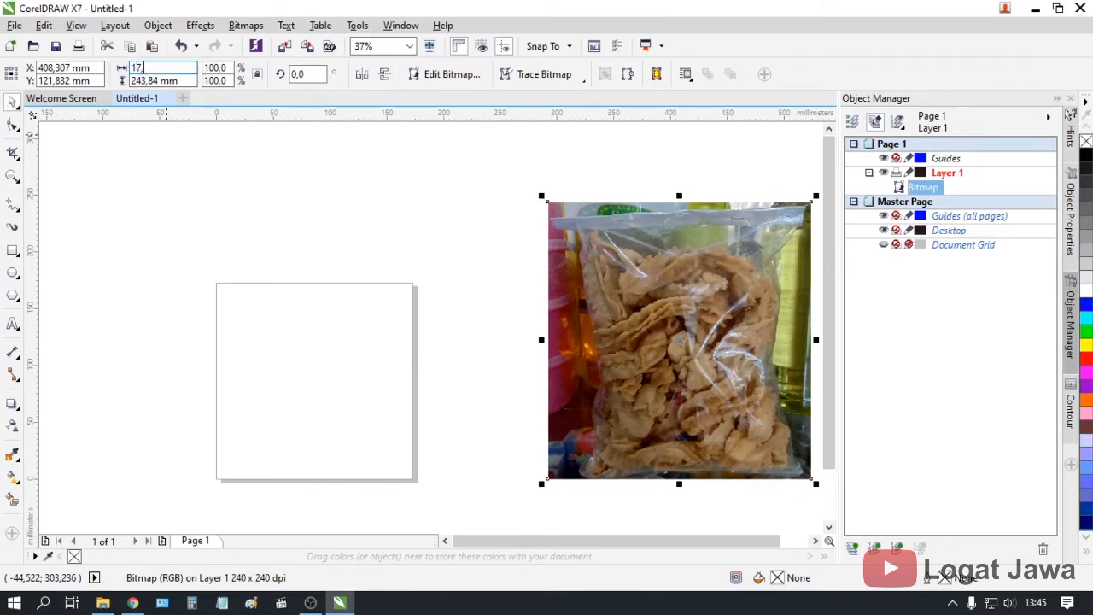
pyautogui.write(',3 cm')
pyautogui.press('Return')
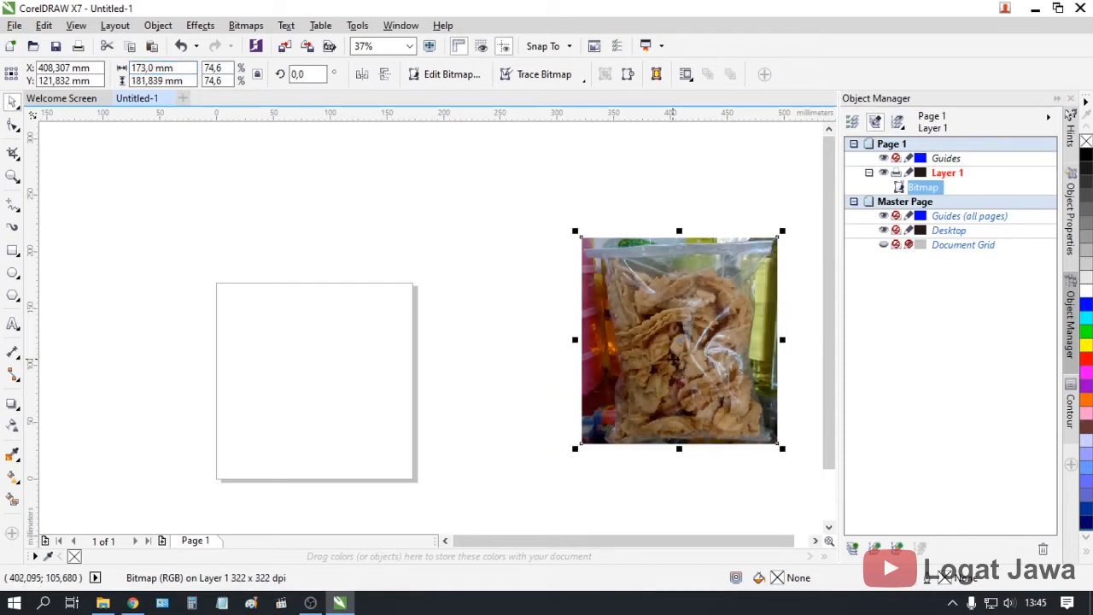
pyautogui.press('p')
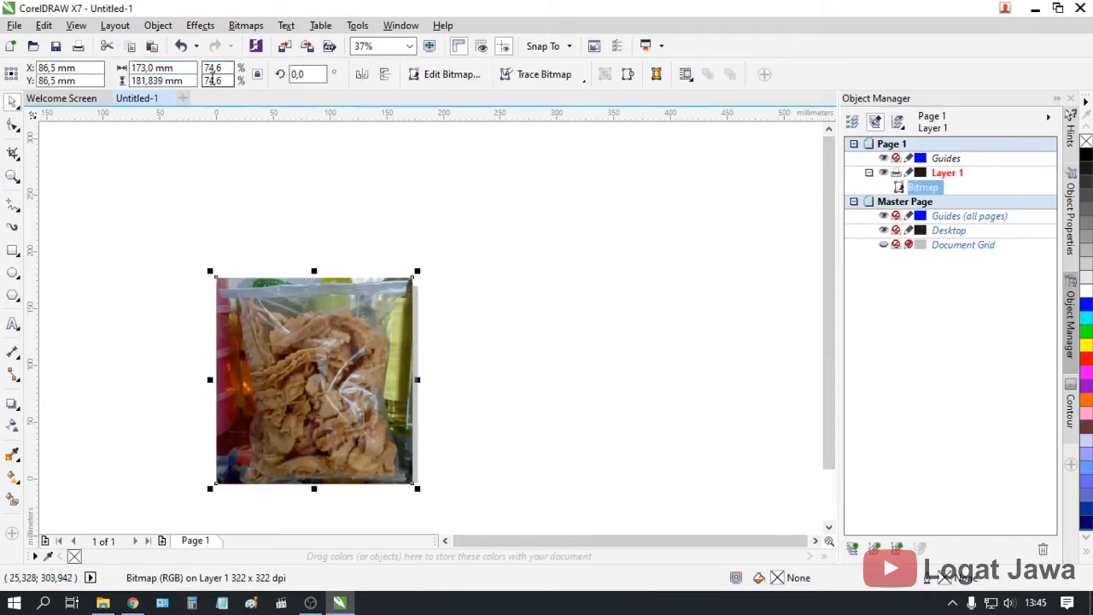
pyautogui.click(184, 81)
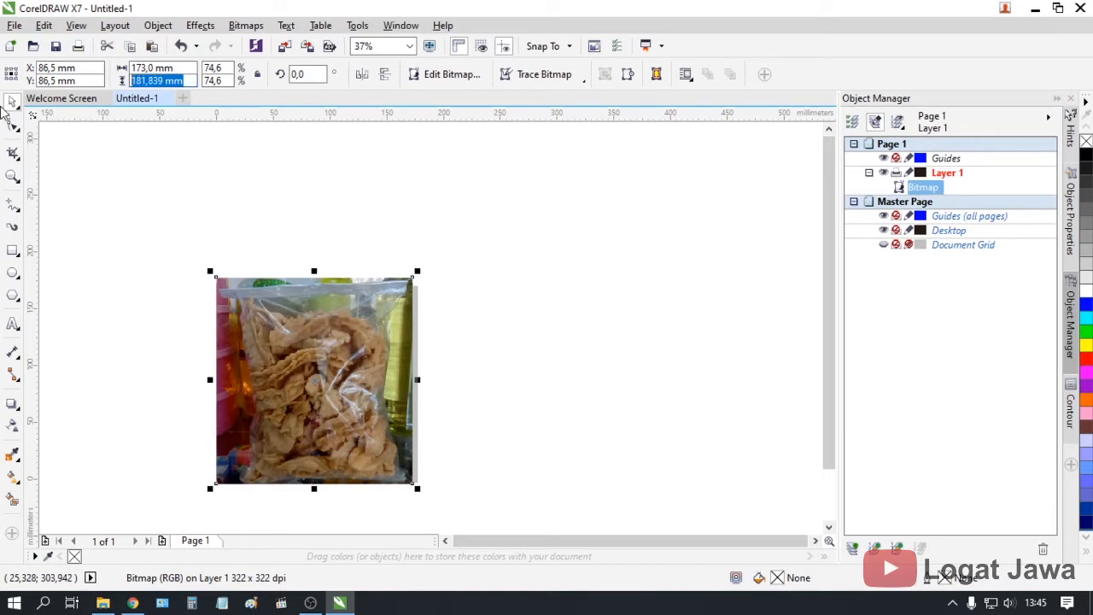
pyautogui.write('173')
pyautogui.press('Return')
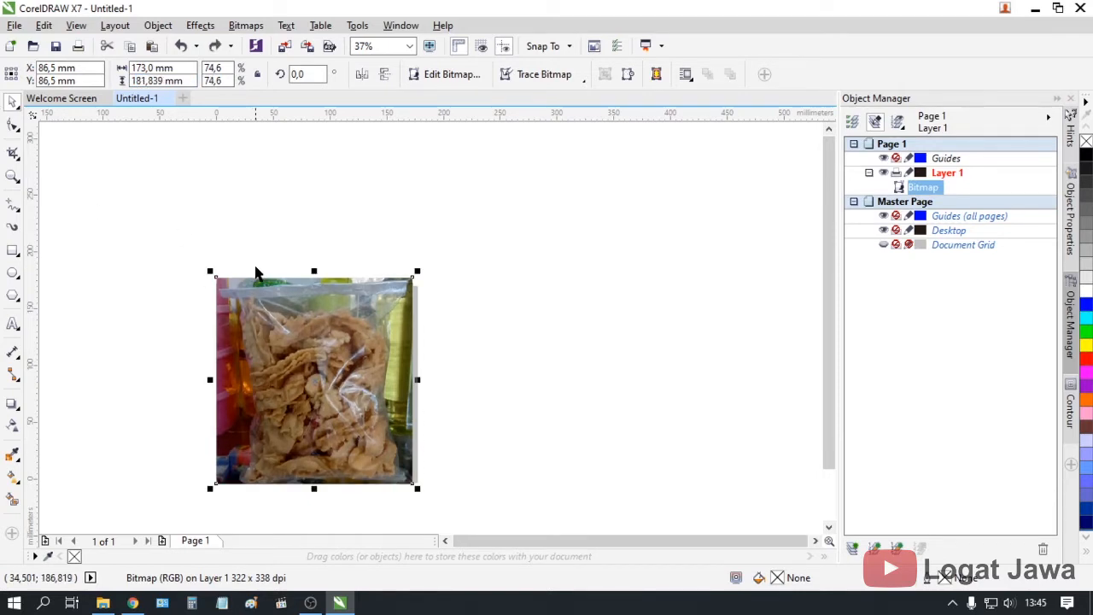
pyautogui.click(496, 382)
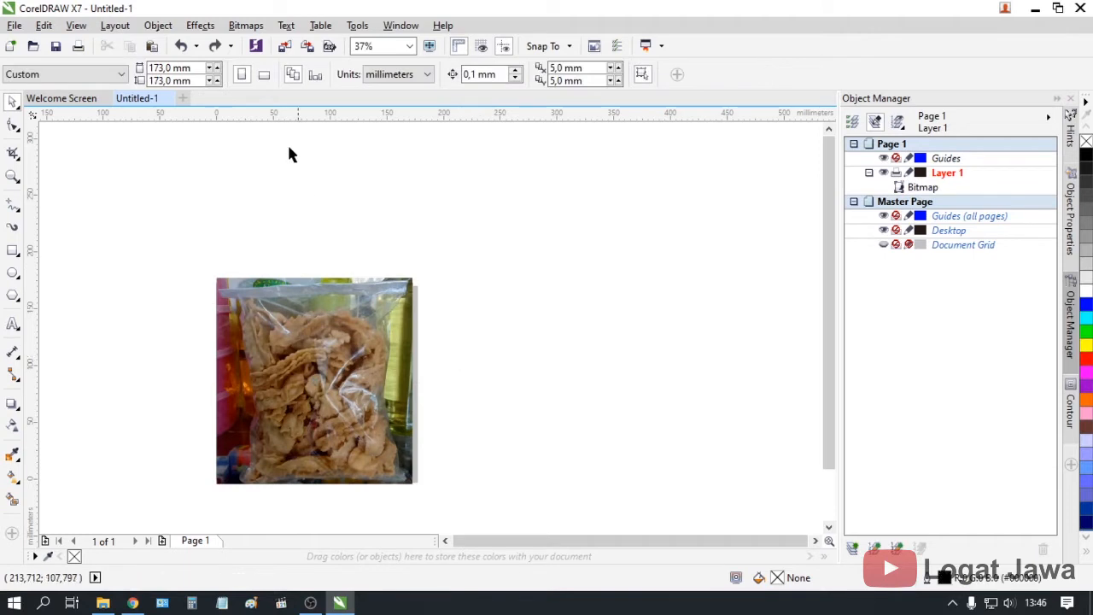
# Paste the photo's 181,839 mm height into the page Height and re-centre the photo
pyautogui.click(346, 314)
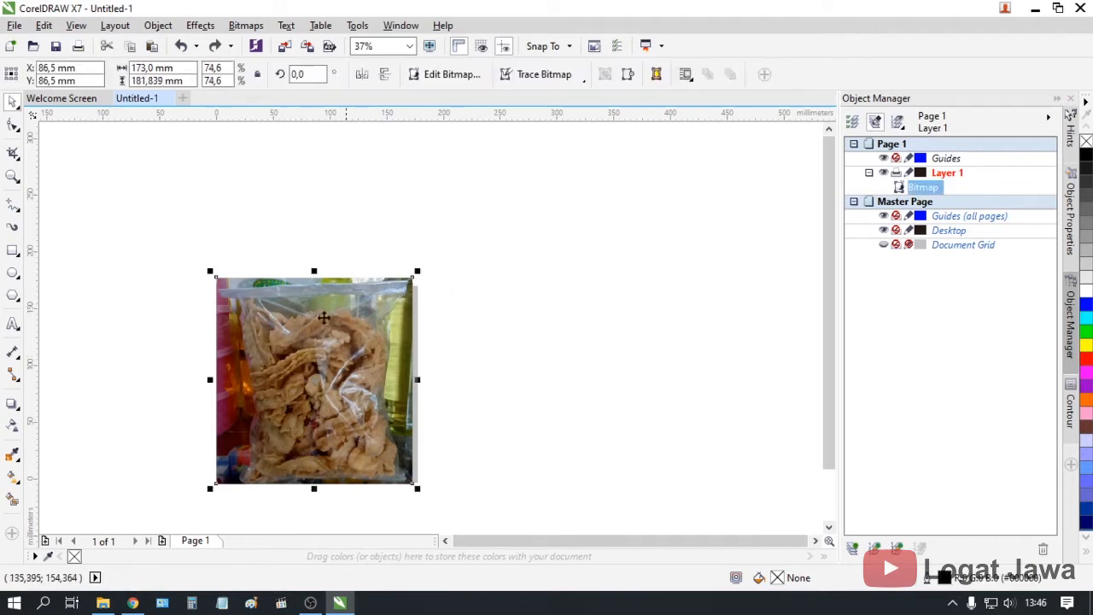
pyautogui.click(259, 80)
pyautogui.moveTo(289, 355); pyautogui.dragTo(526, 357)
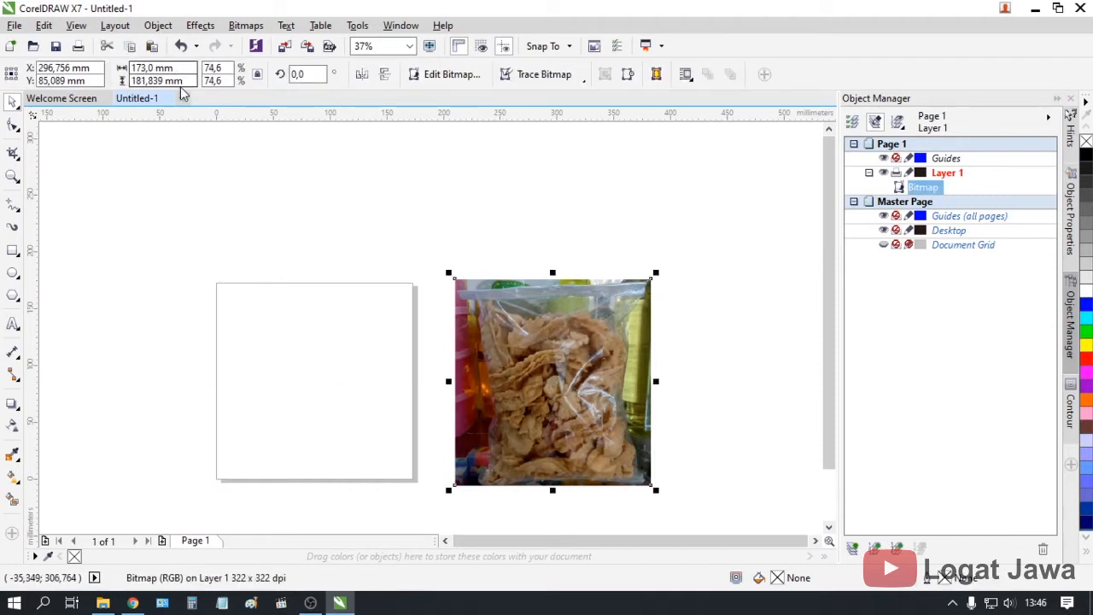
pyautogui.moveTo(184, 81); pyautogui.dragTo(98, 91)
pyautogui.hotkey('ctrl', 'c')
pyautogui.click(441, 344)
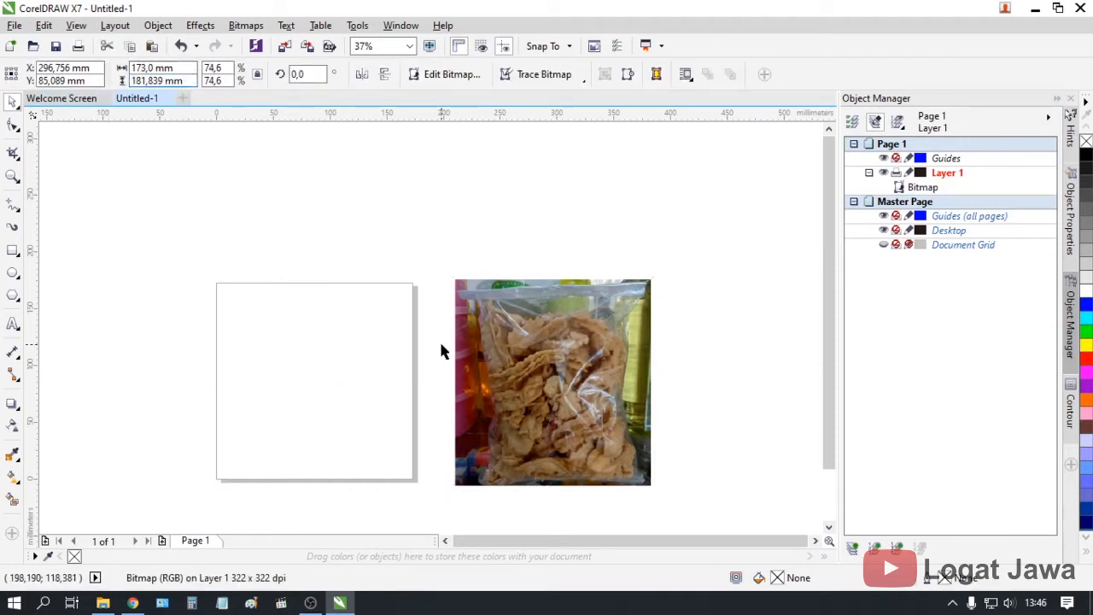
pyautogui.moveTo(199, 81); pyautogui.dragTo(37, 105)
pyautogui.hotkey('ctrl', 'v')
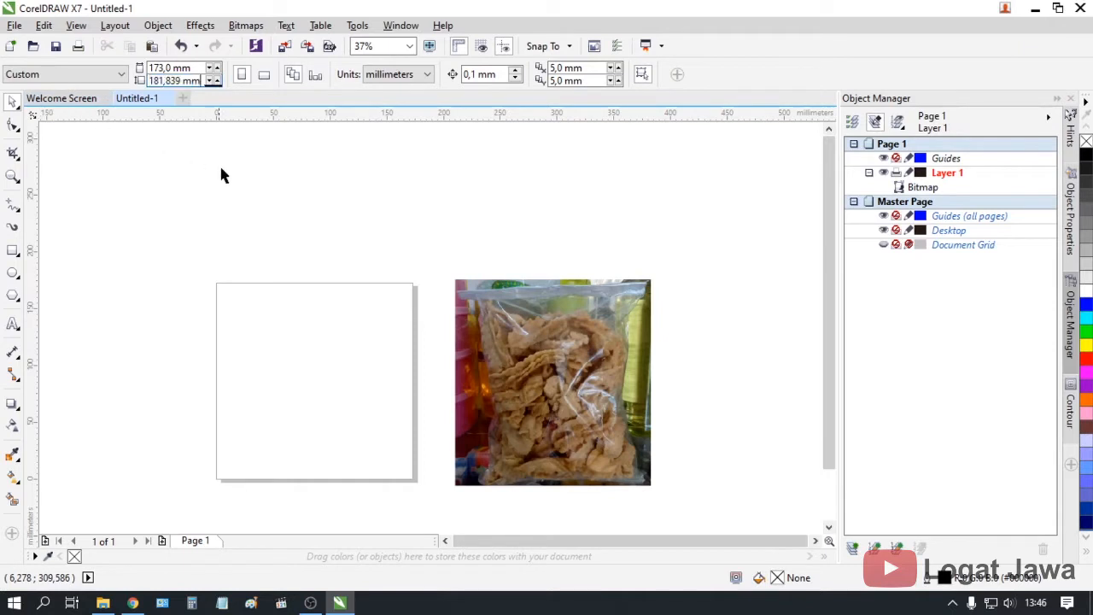
pyautogui.press('Return')
pyautogui.click(517, 330)
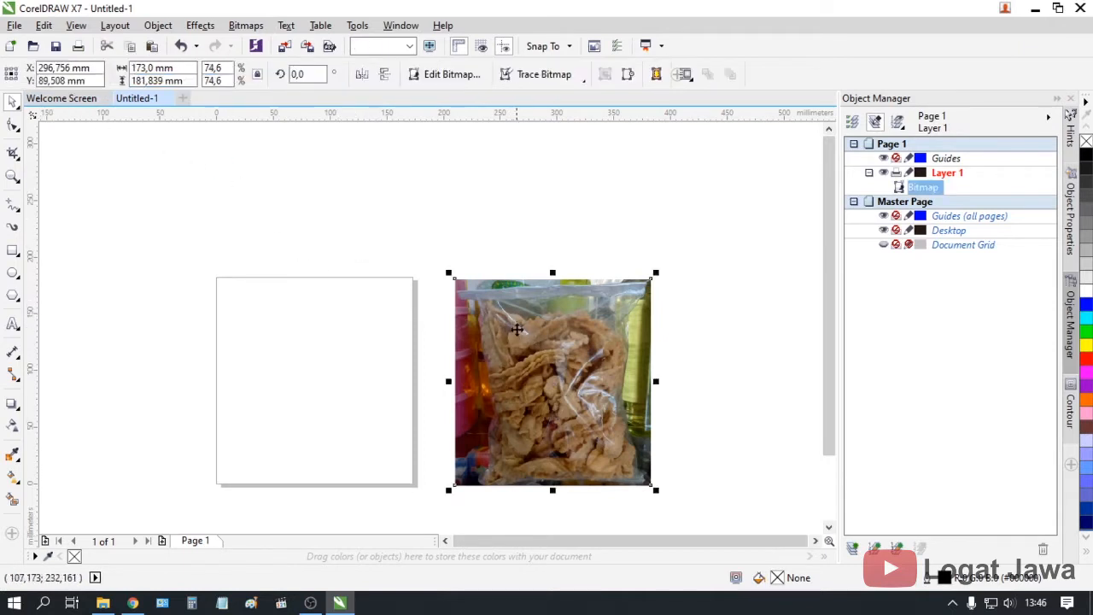
pyautogui.press('p')
pyautogui.click(442, 374)
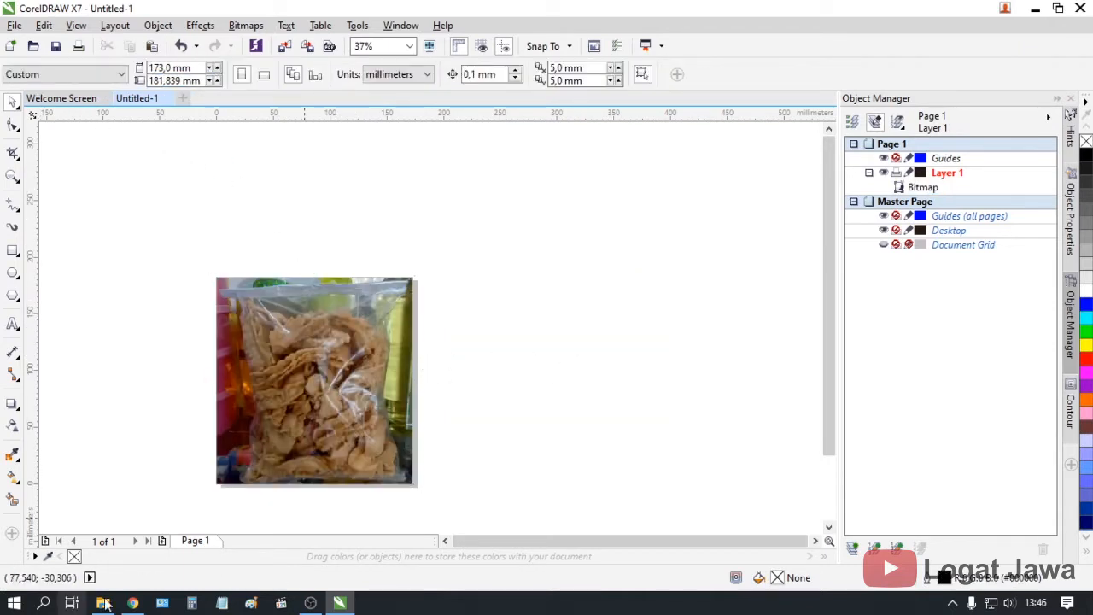
# Draw a circle and size it to 80 × 80 mm
pyautogui.click(13, 272)
pyautogui.moveTo(461, 325); pyautogui.dragTo(537, 398)
pyautogui.doubleClick(168, 68)
pyautogui.moveTo(137, 74); pyautogui.dragTo(96, 78)
pyautogui.write('8cm')
pyautogui.press('Tab')
pyautogui.write('8')
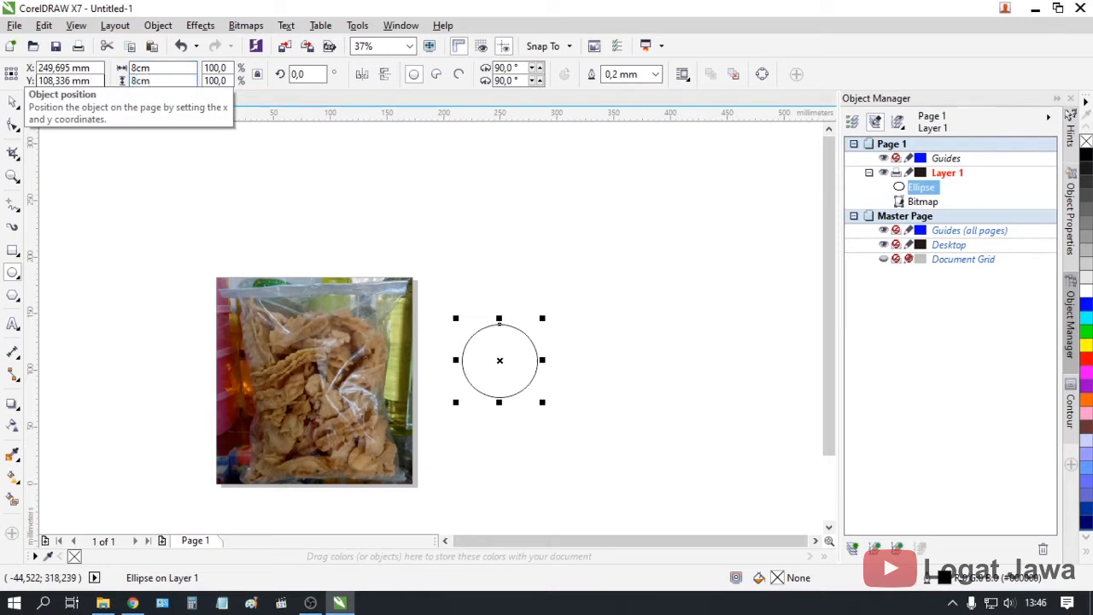
pyautogui.press('Return')
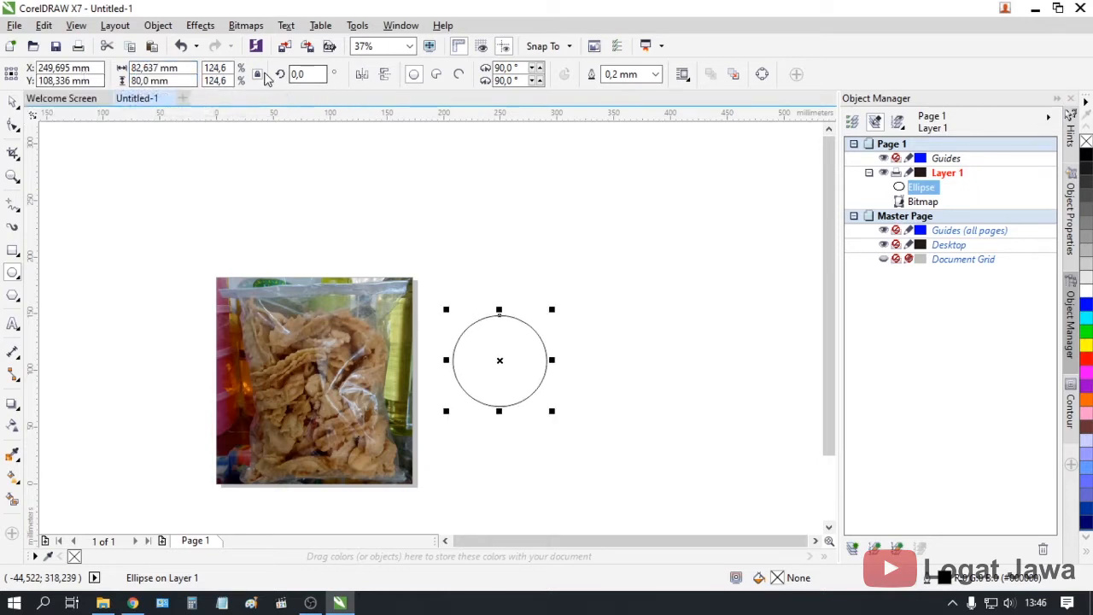
pyautogui.click(158, 67)
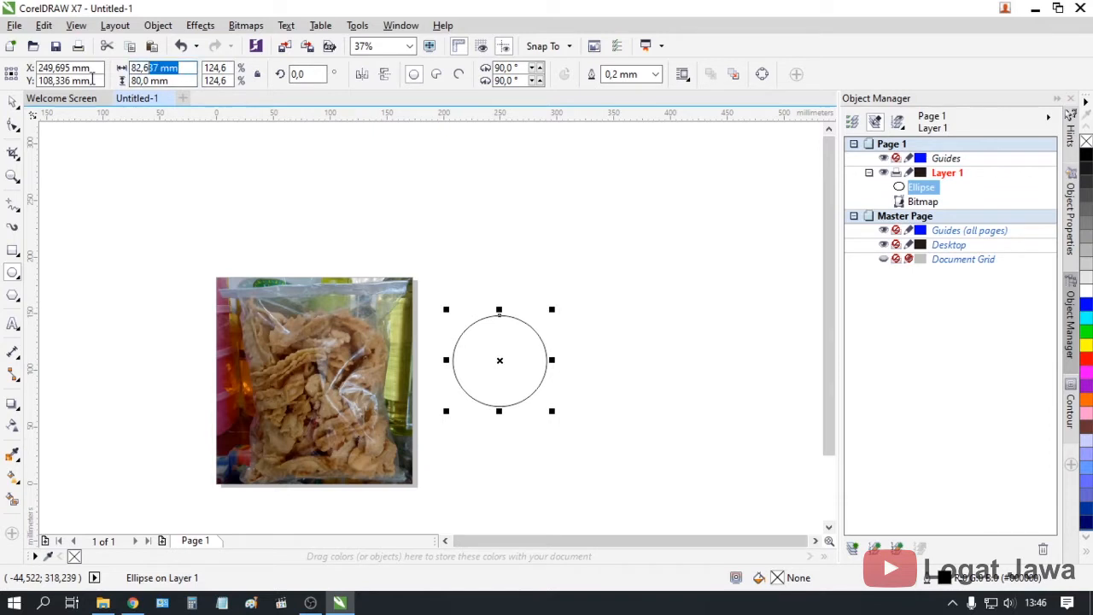
pyautogui.write('80')
pyautogui.press('Return')
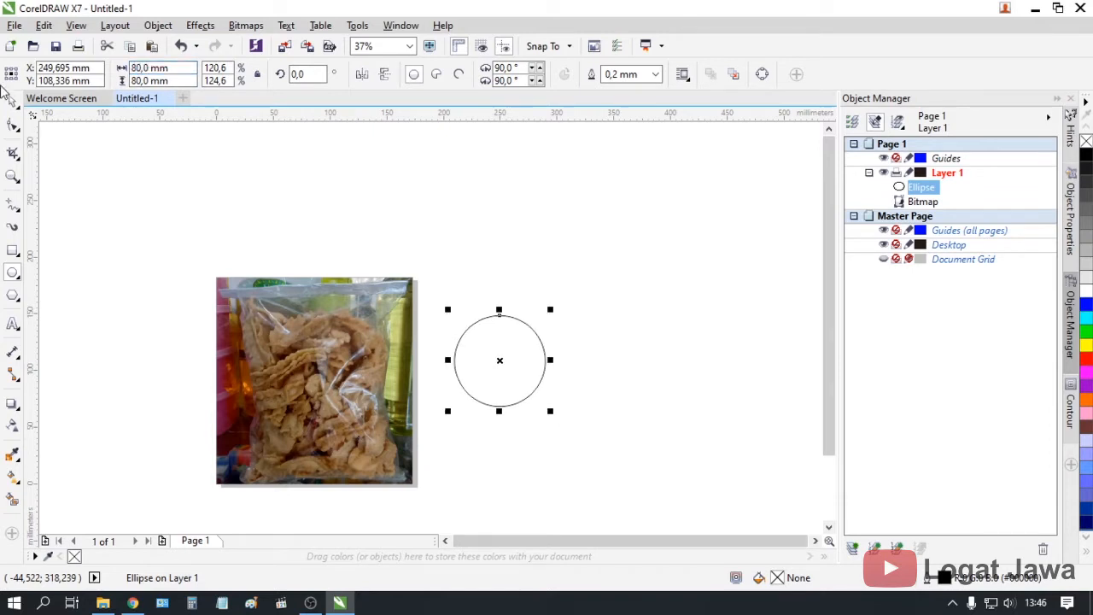
# Centre the 80 mm circle on the page over the photo
pyautogui.click(13, 102)
pyautogui.click(514, 351)
pyautogui.click(512, 344)
pyautogui.press('p')
pyautogui.click(495, 416)
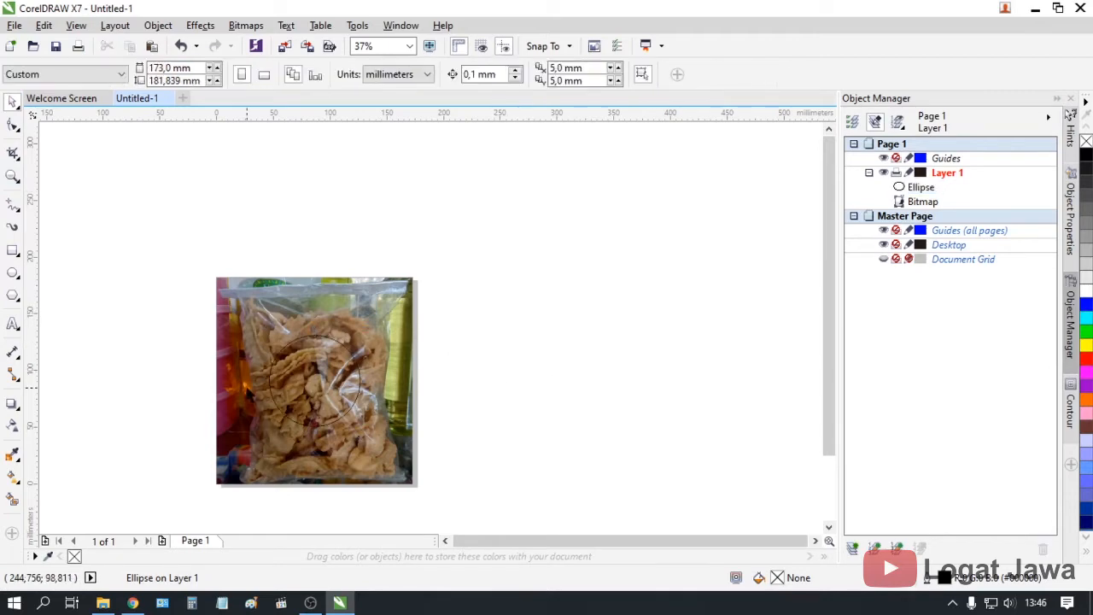
pyautogui.scroll(1, 247, 385)
pyautogui.scroll(-1, 376, 373)
pyautogui.click(104, 603)
# Open the Happiness Cake & Cookies badge JPG with Adobe Photoshop CS6
pyautogui.click(928, 207)
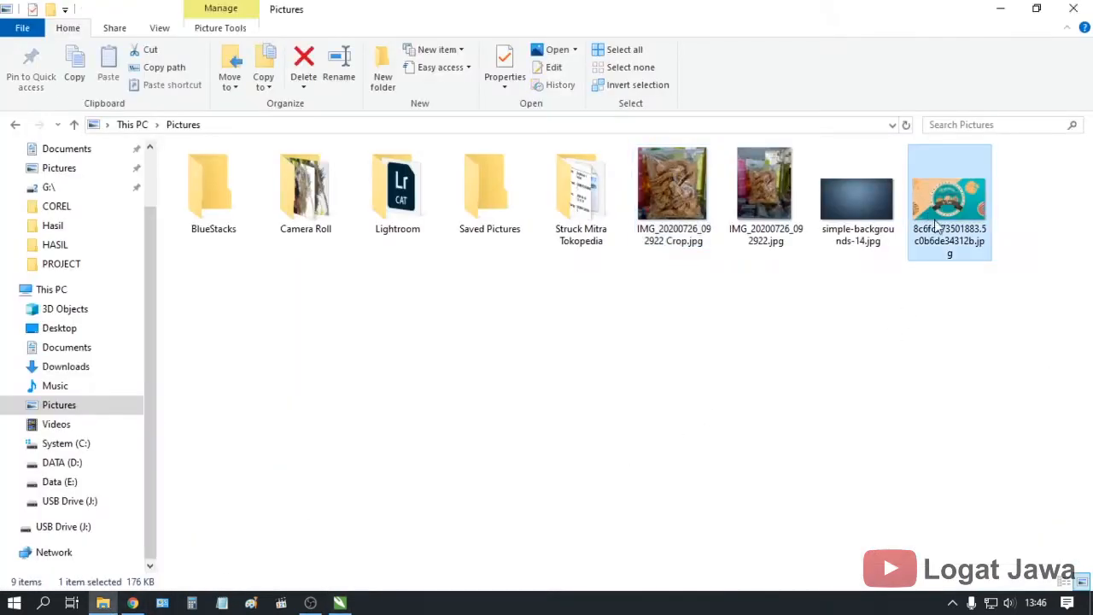
pyautogui.rightClick(932, 209)
pyautogui.moveTo(905, 359)
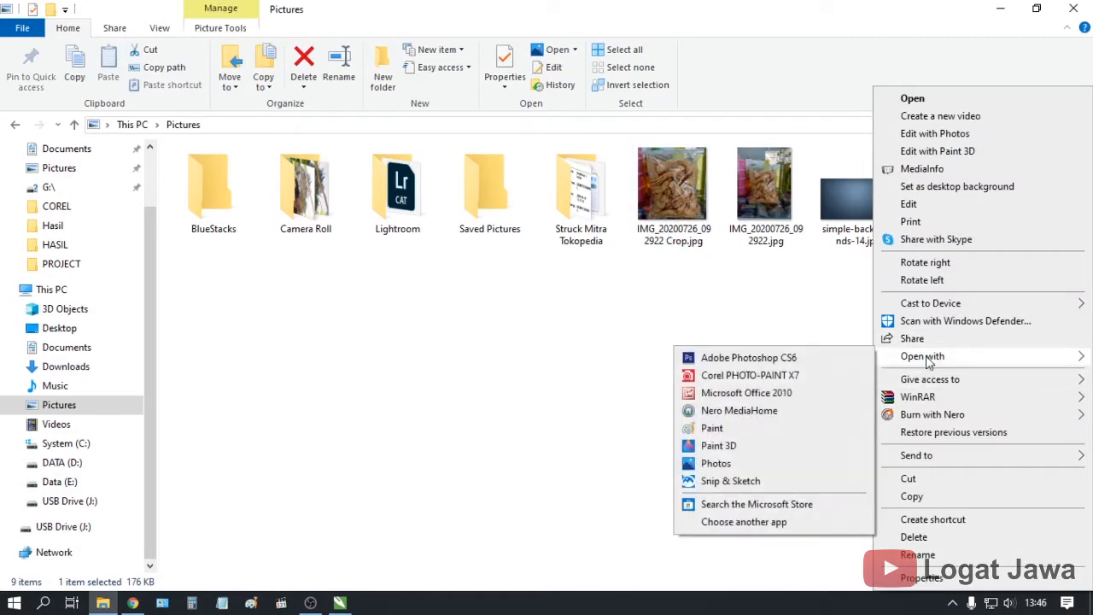
pyautogui.click(797, 357)
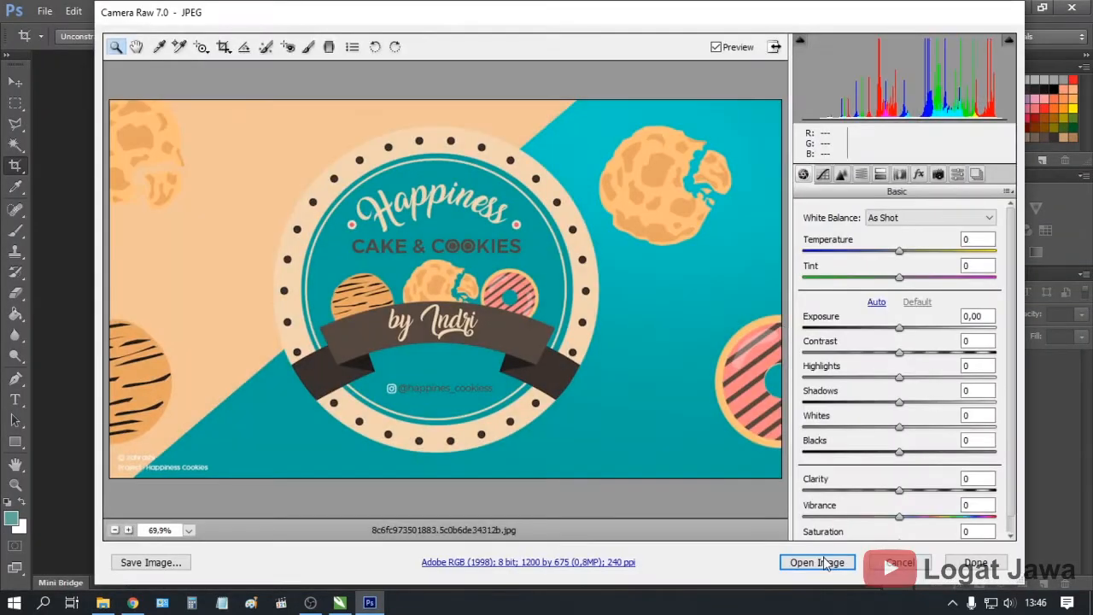
# Open the logo image and crop all four sides to a near-square around the round badge
pyautogui.click(820, 562)
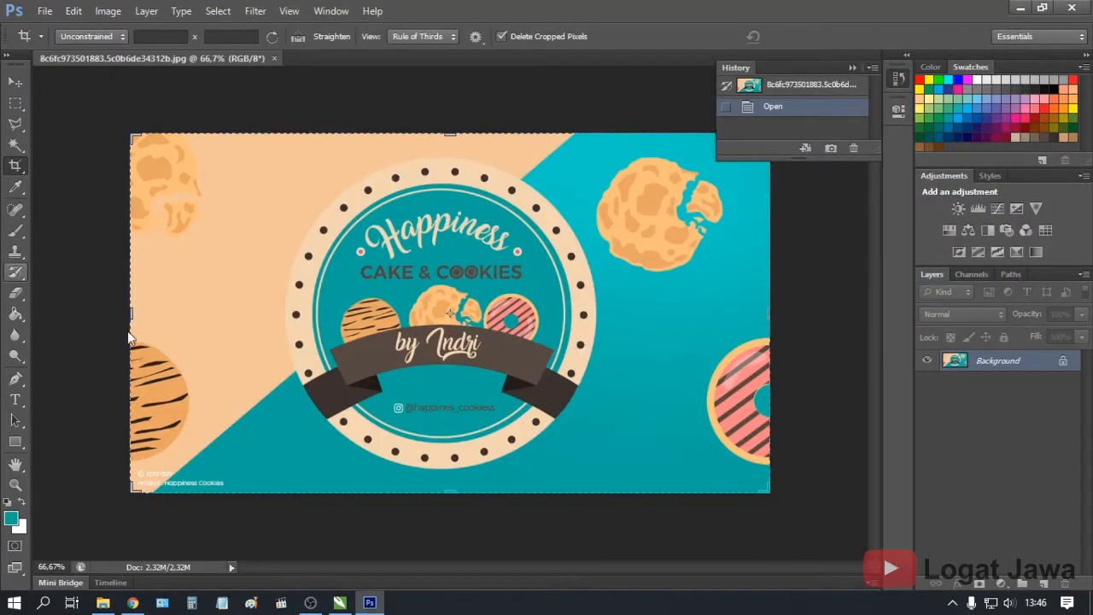
pyautogui.moveTo(130, 316); pyautogui.dragTo(203, 315)
pyautogui.moveTo(694, 327); pyautogui.dragTo(613, 336)
pyautogui.moveTo(445, 499); pyautogui.dragTo(447, 484)
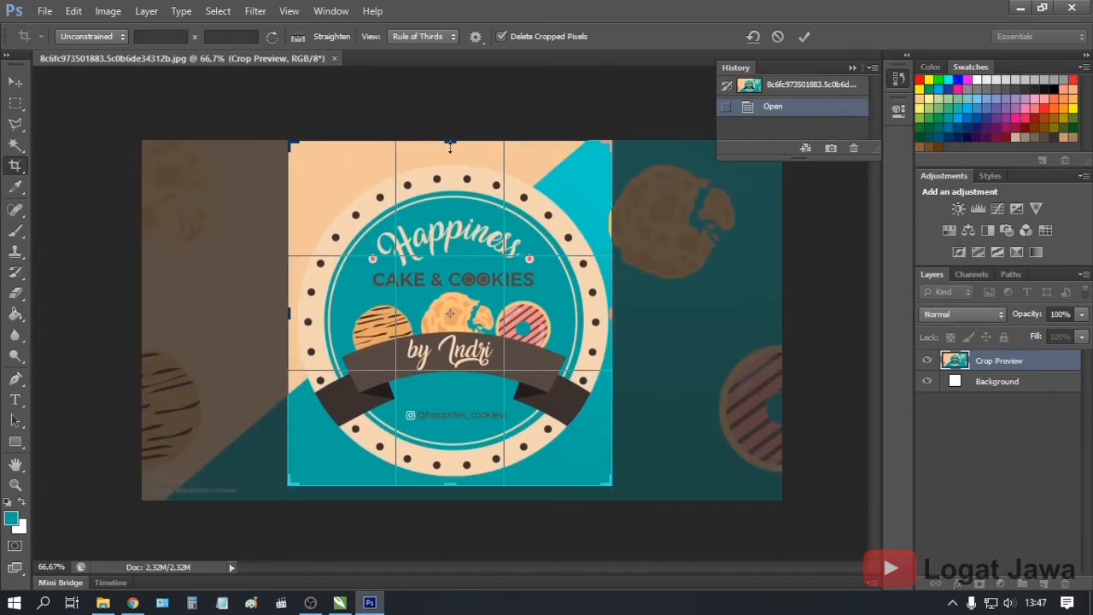
pyautogui.moveTo(450, 147); pyautogui.dragTo(452, 150)
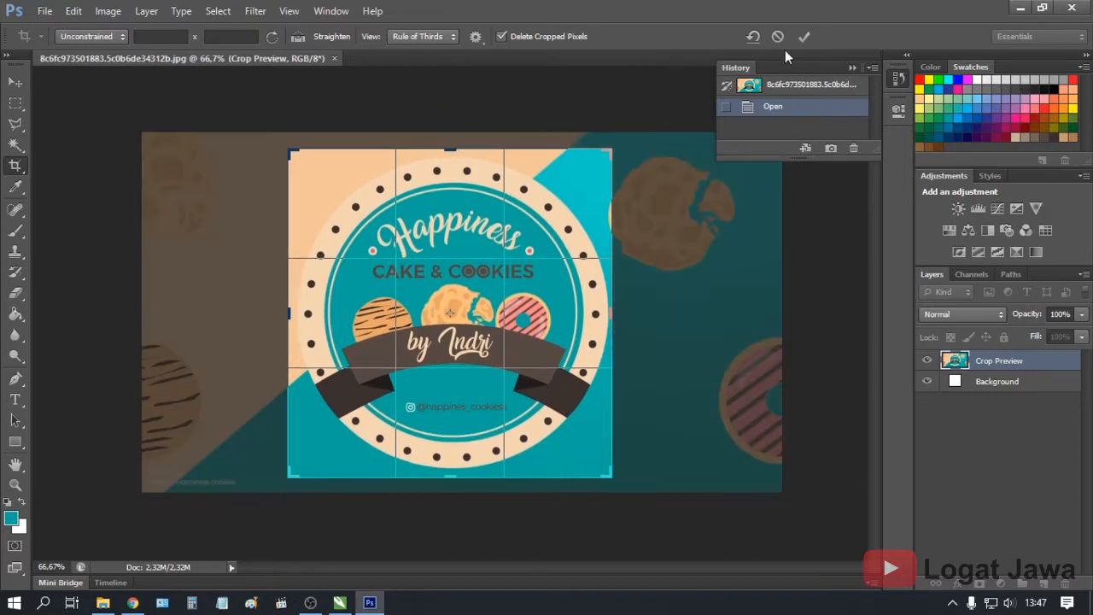
pyautogui.click(802, 36)
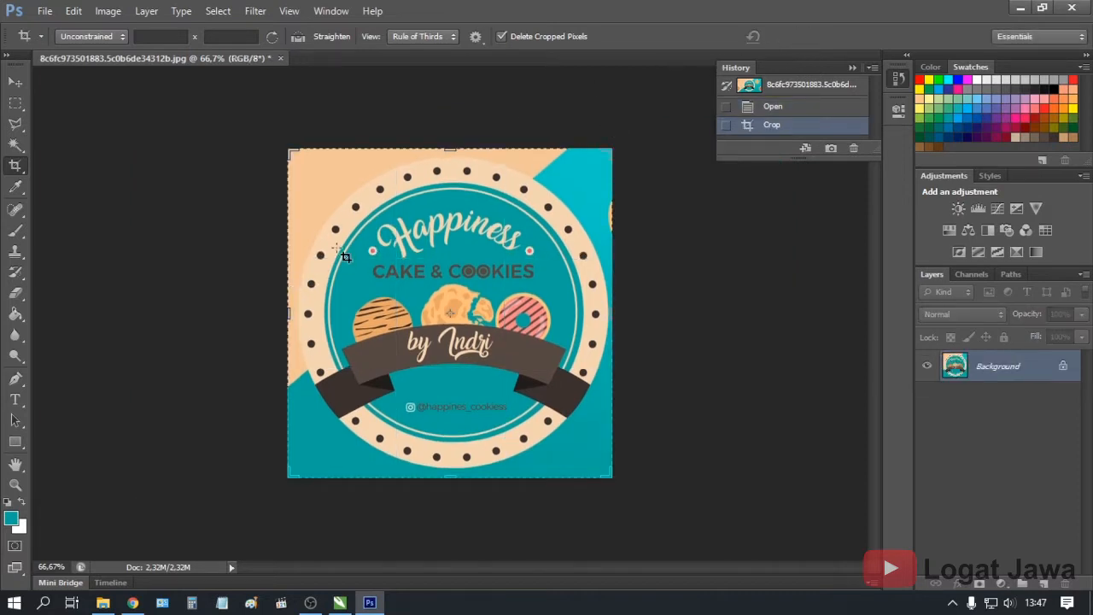
# Convert the Background to Layer 0, add empty Layer 1, and make Layer 0 active
pyautogui.doubleClick(1065, 366)
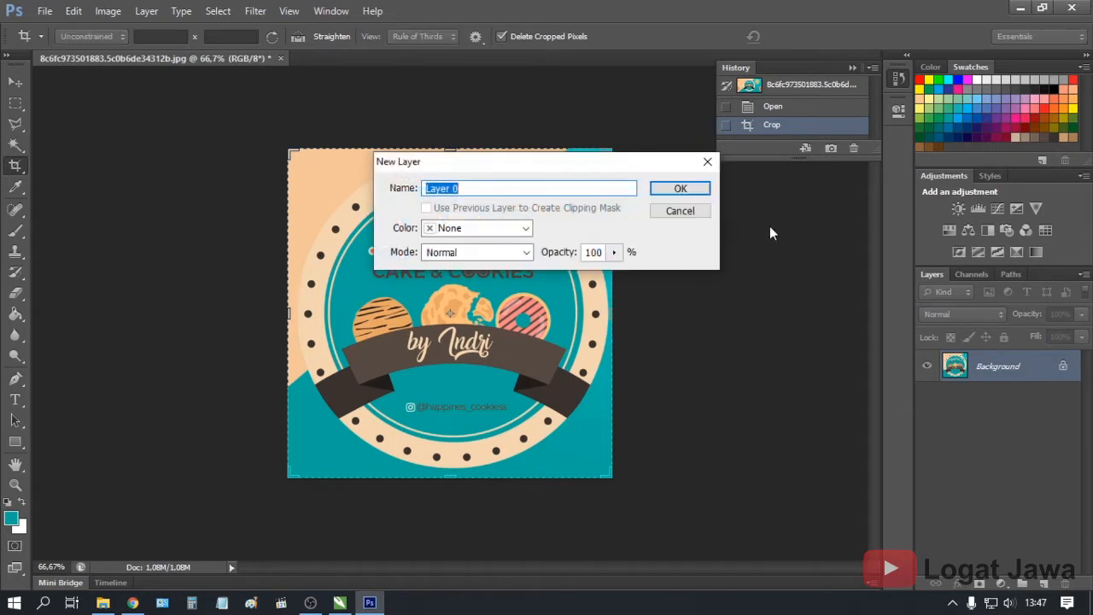
pyautogui.click(706, 190)
pyautogui.click(1043, 583)
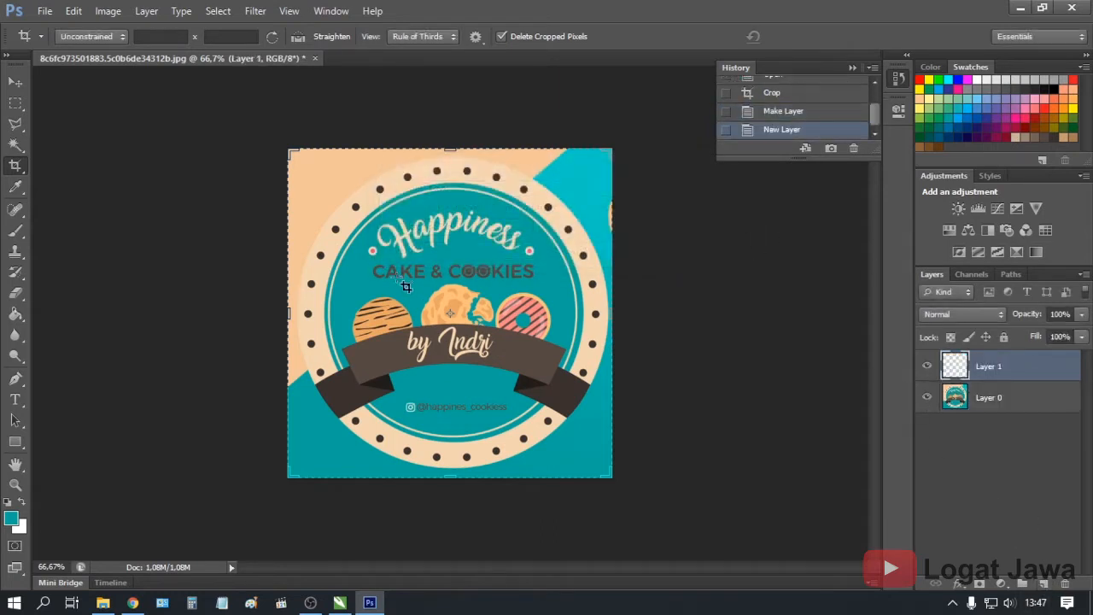
pyautogui.click(16, 145)
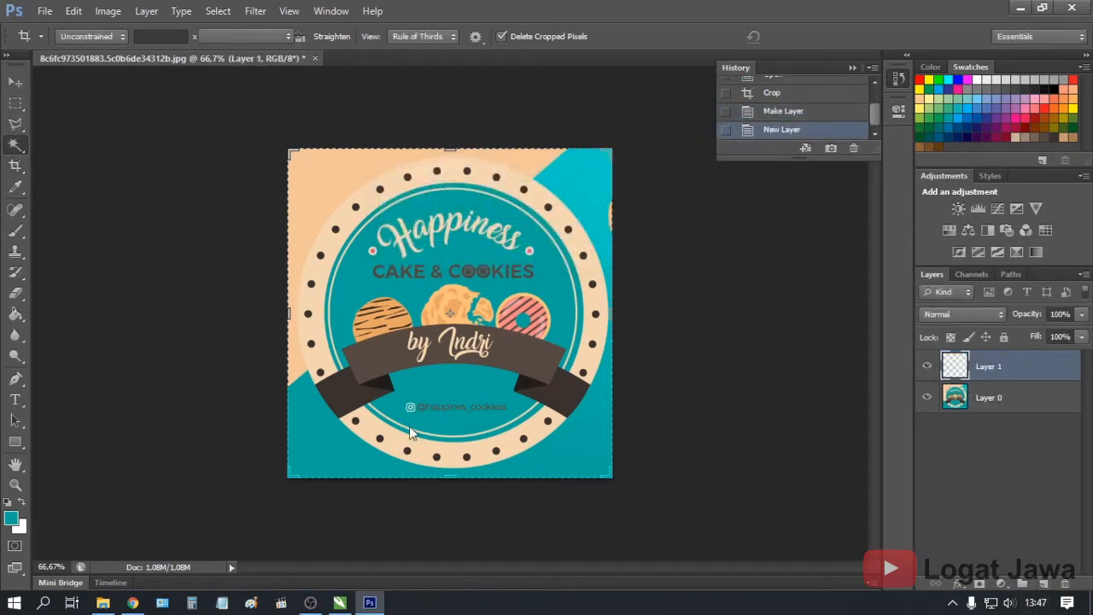
pyautogui.click(466, 474)
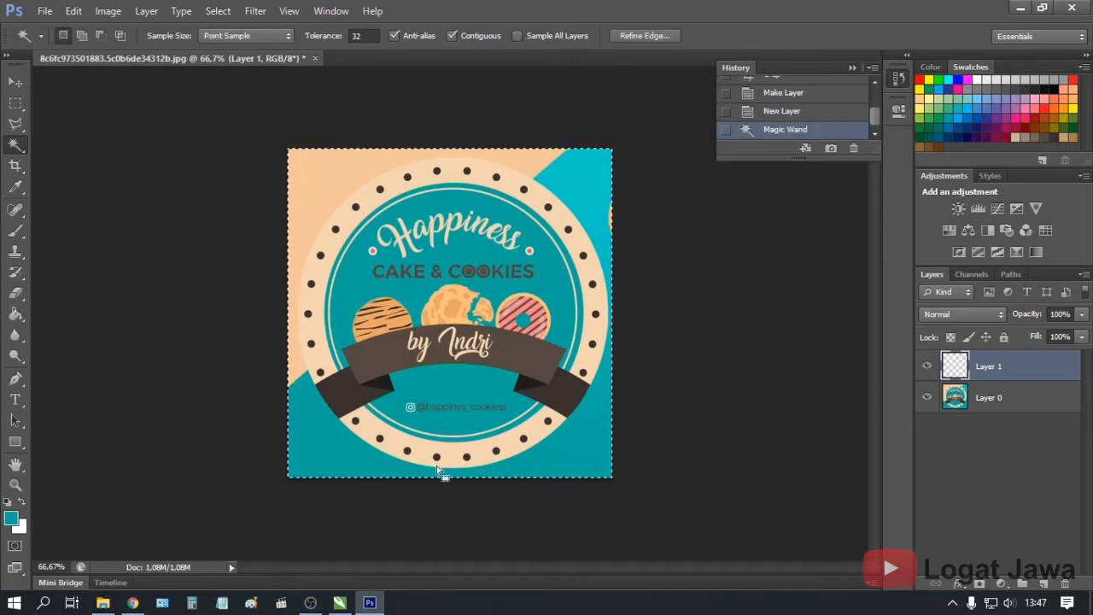
pyautogui.click(1004, 398)
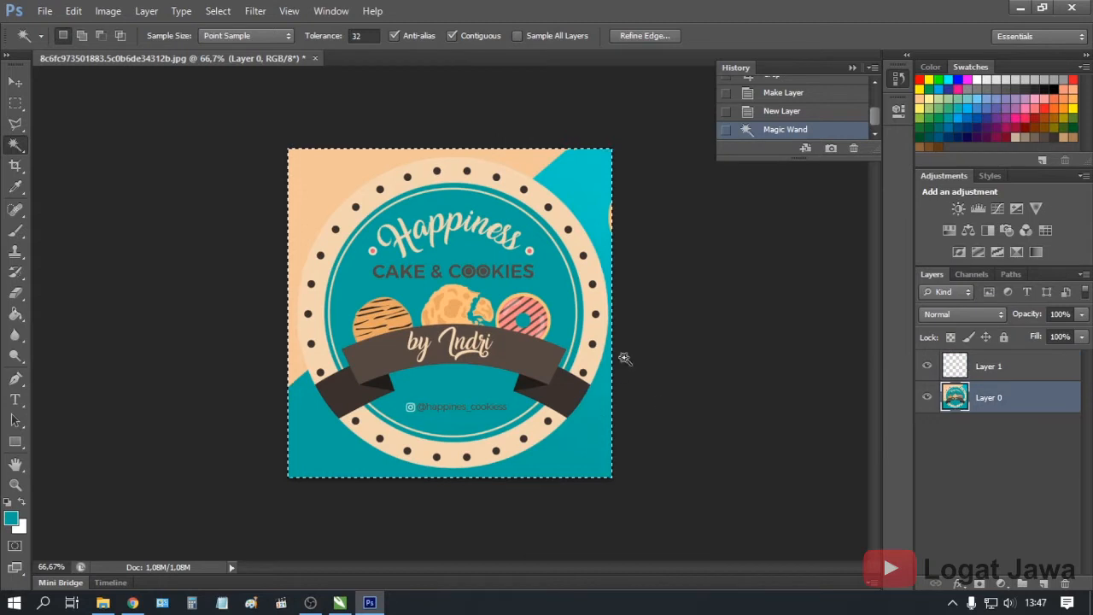
pyautogui.hotkey('ctrl', 'd')
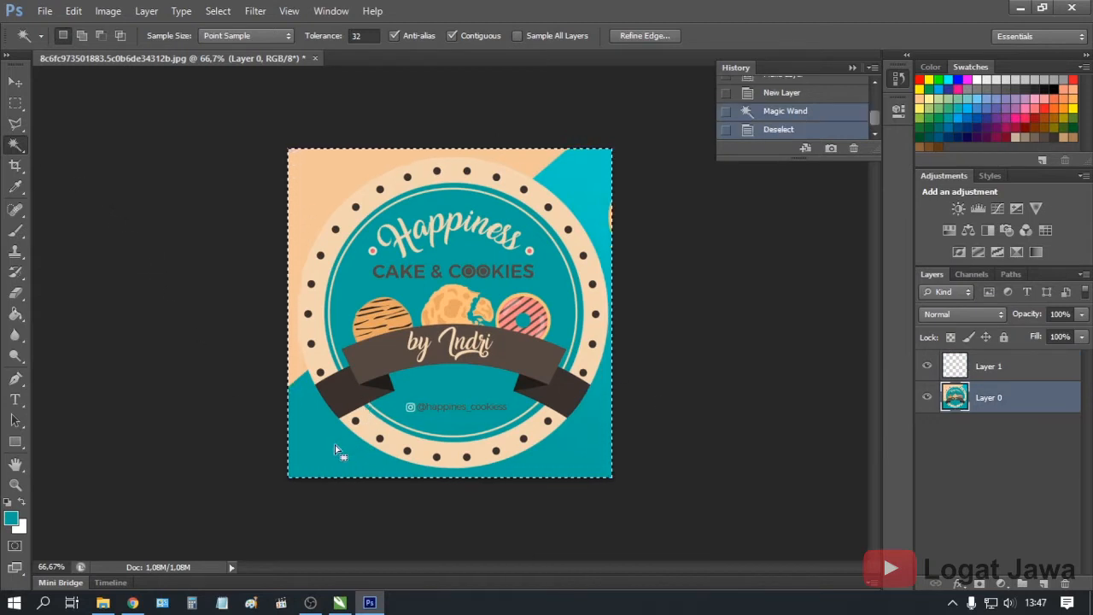
# Delete the teal bottom area, top-right corner and right-edge sliver with the Magic Wand
pyautogui.click(332, 448)
pyautogui.press('Delete')
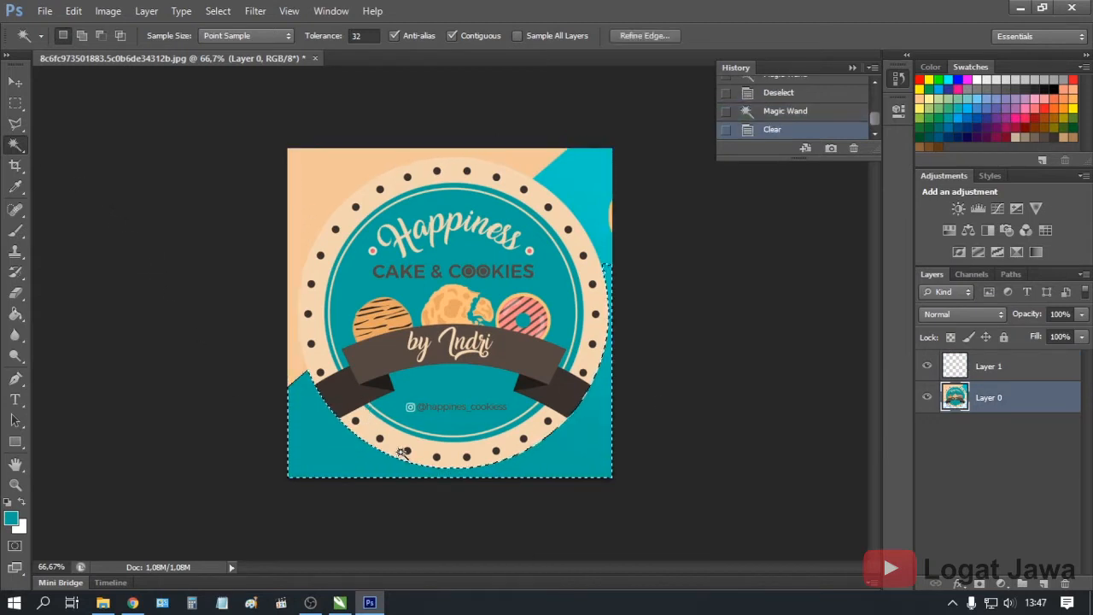
pyautogui.click(586, 198)
pyautogui.press('Delete')
pyautogui.click(612, 220)
pyautogui.press('Delete')
pyautogui.click(310, 214)
pyautogui.hotkey('ctrl', 'd')
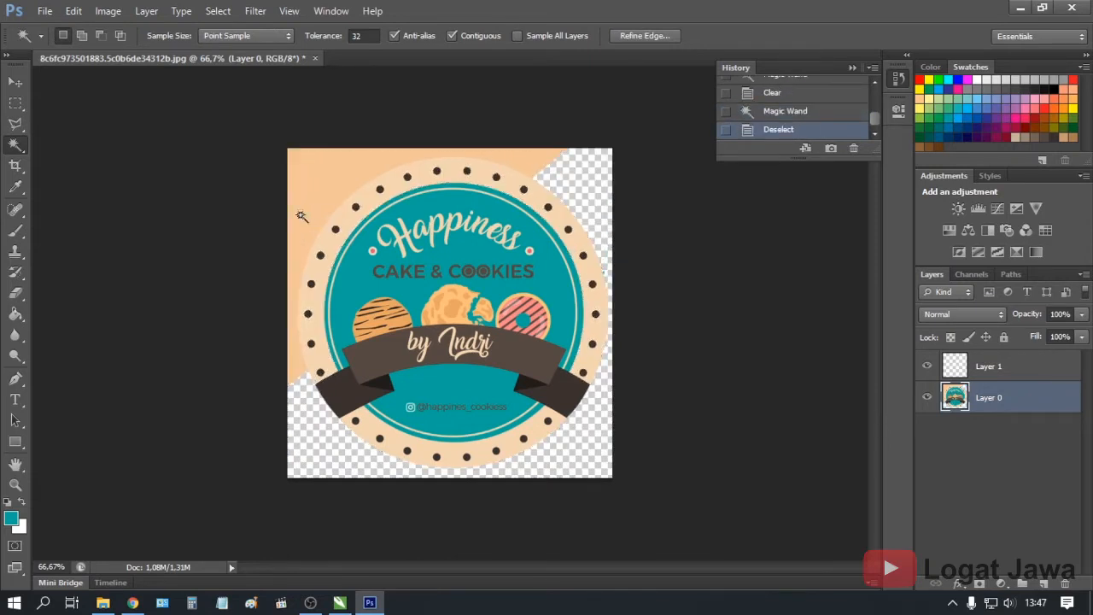
# Zoom to 200% and trace the badge's left and top rim with the Magnetic Lasso
pyautogui.click(19, 126)
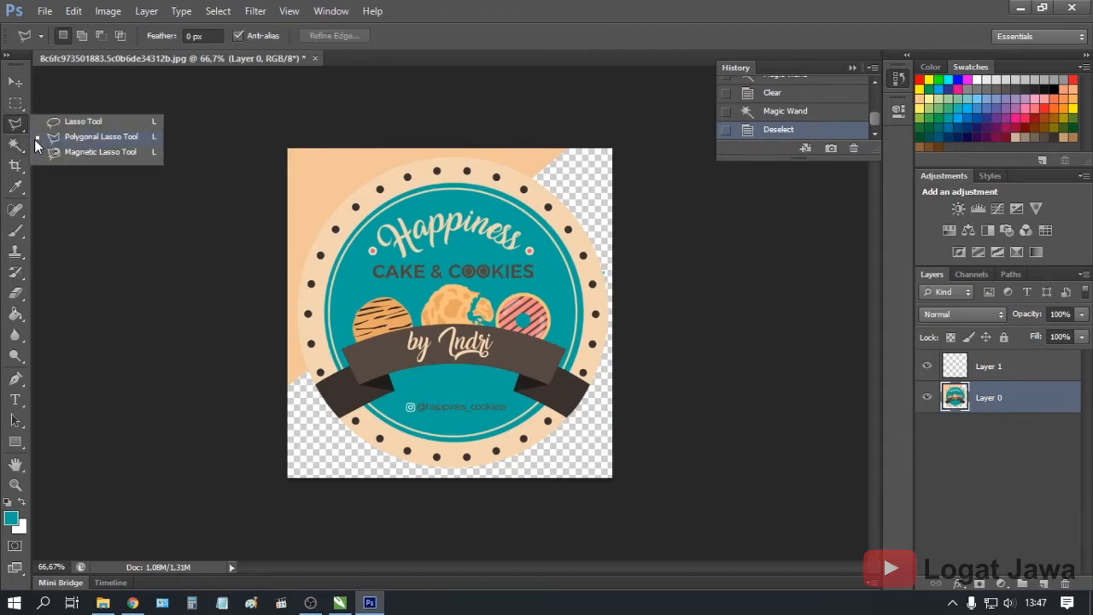
pyautogui.click(61, 152)
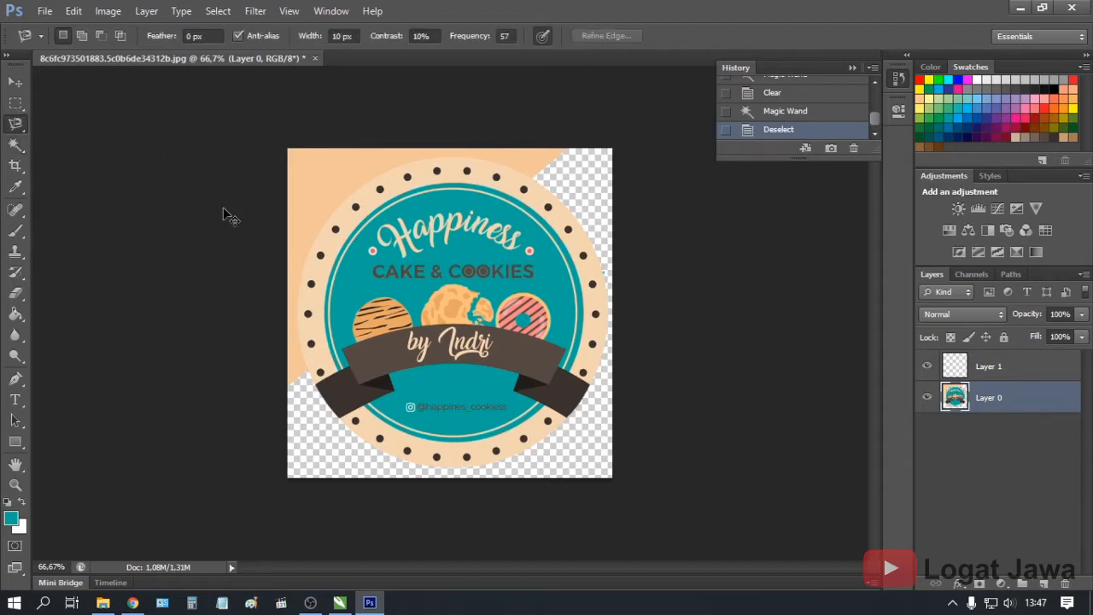
pyautogui.hotkey('ctrl', '+')
pyautogui.hotkey('ctrl', '+')
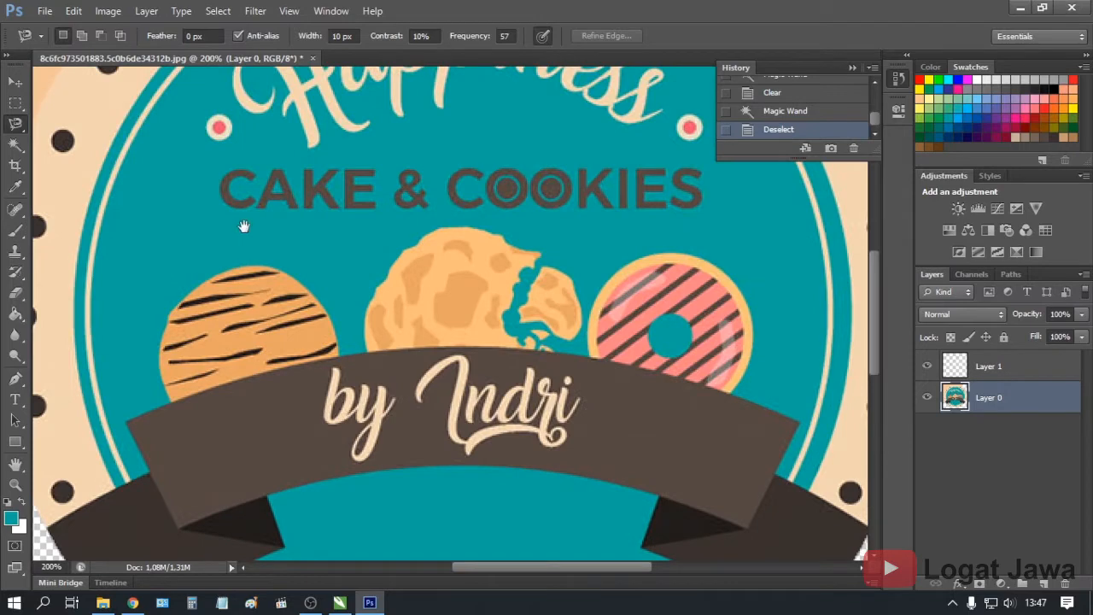
pyautogui.moveTo(243, 225); pyautogui.dragTo(495, 187)
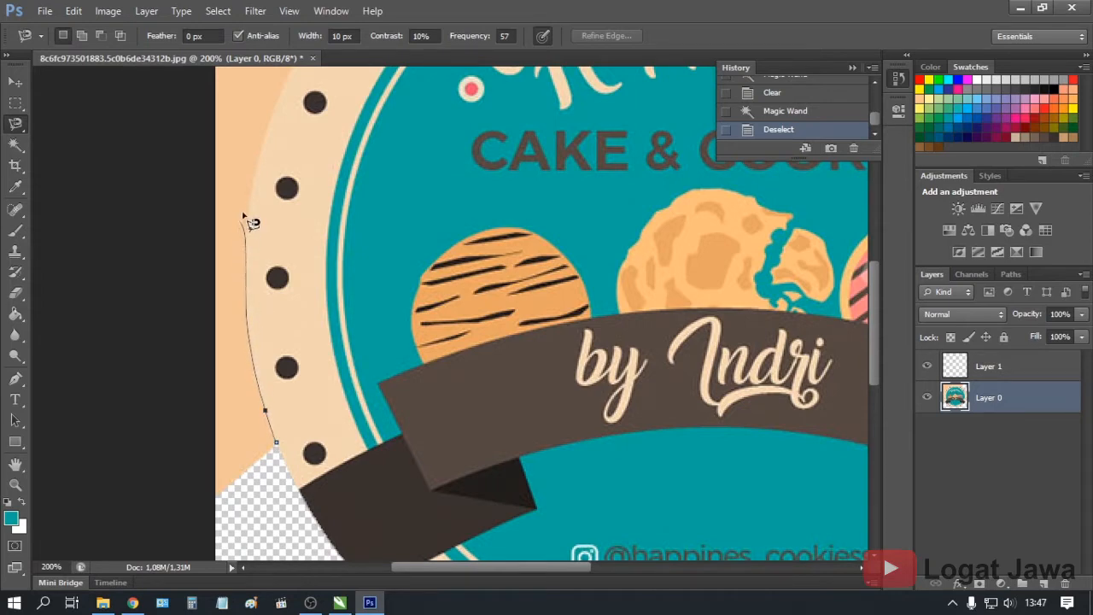
pyautogui.moveTo(309, 249); pyautogui.dragTo(310, 317)
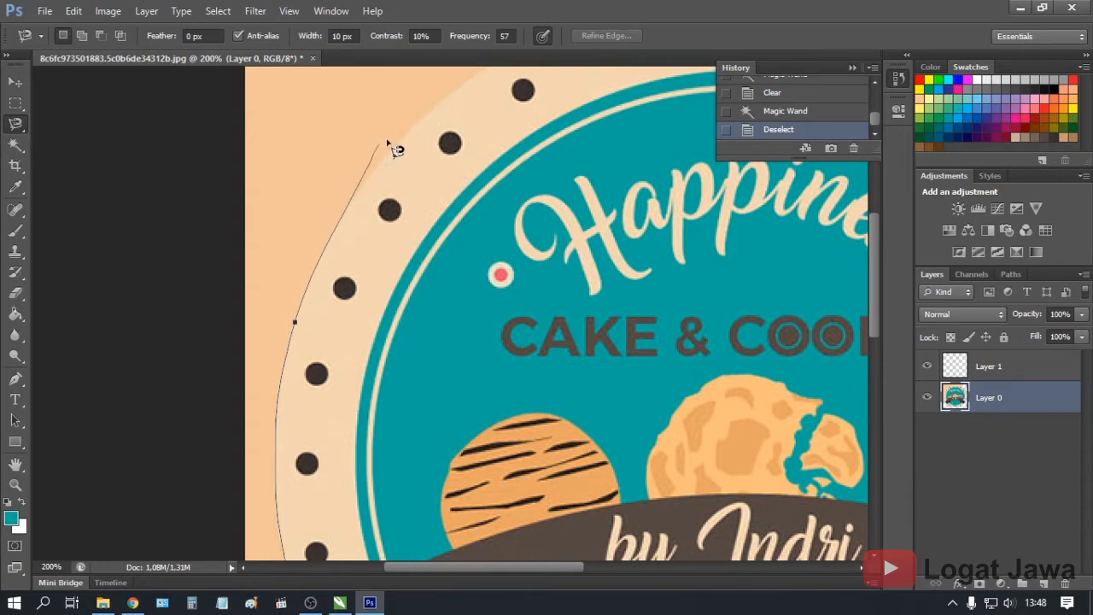
pyautogui.moveTo(415, 124); pyautogui.dragTo(391, 238)
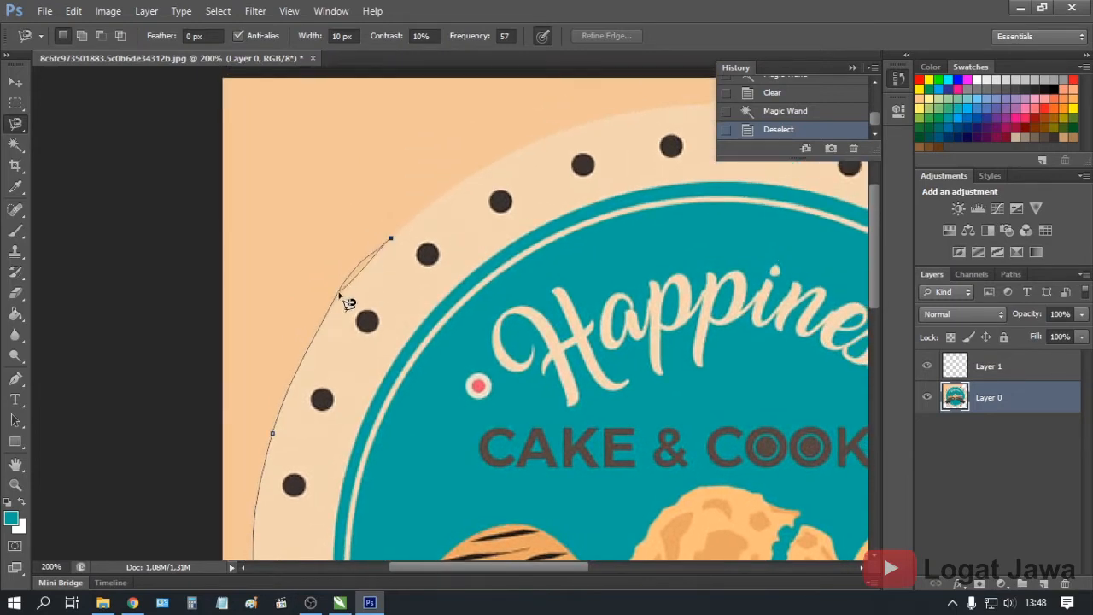
pyautogui.press('BackSpace')
pyautogui.moveTo(560, 197); pyautogui.dragTo(462, 266)
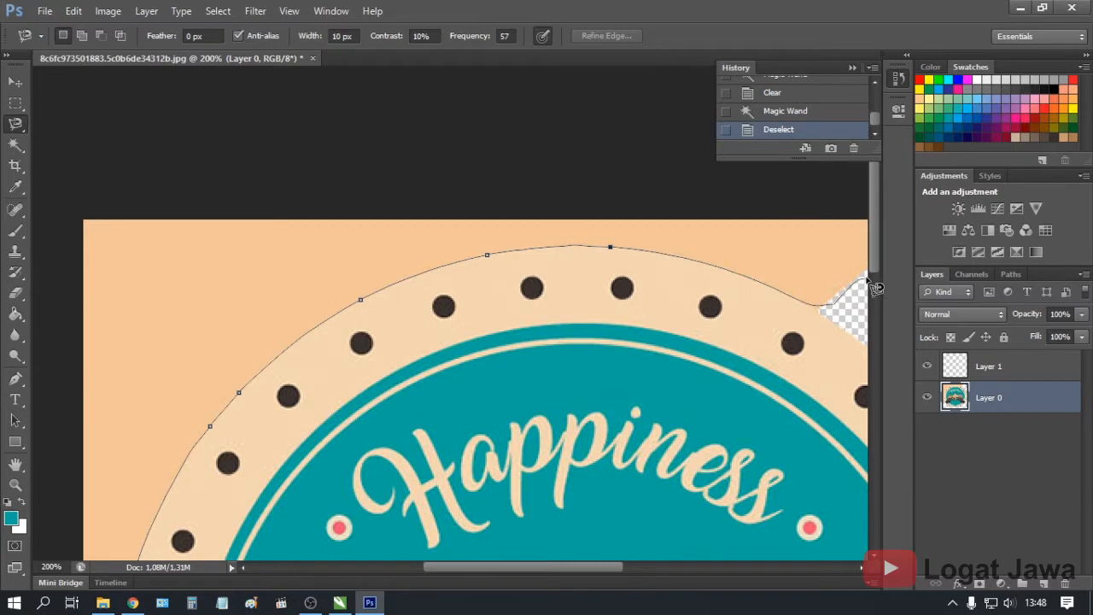
pyautogui.moveTo(819, 296); pyautogui.dragTo(722, 329)
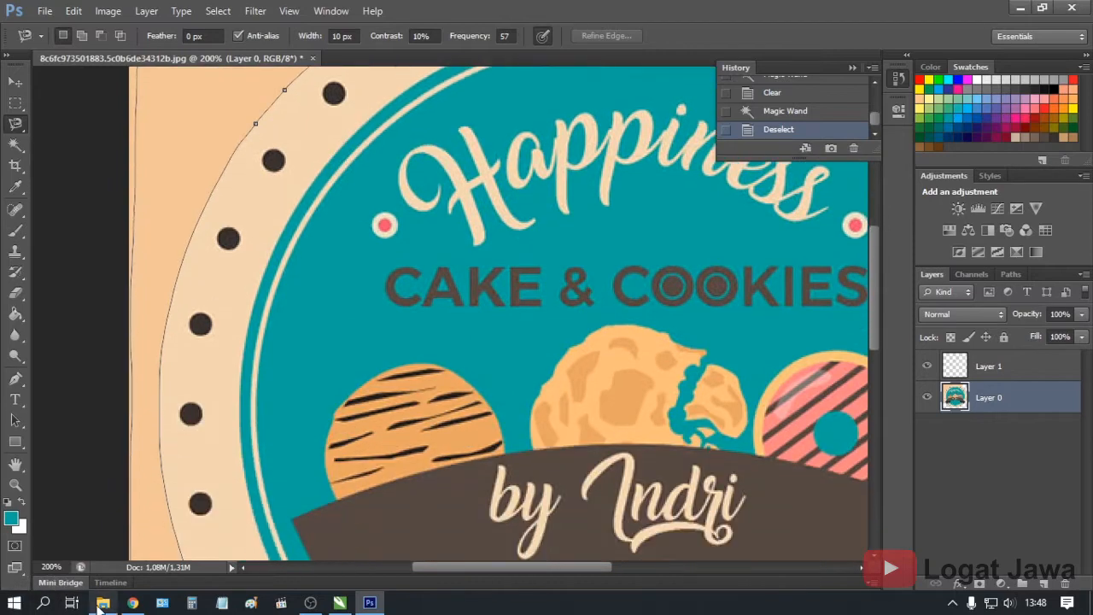
pyautogui.moveTo(102, 602)
pyautogui.moveTo(150, 525)
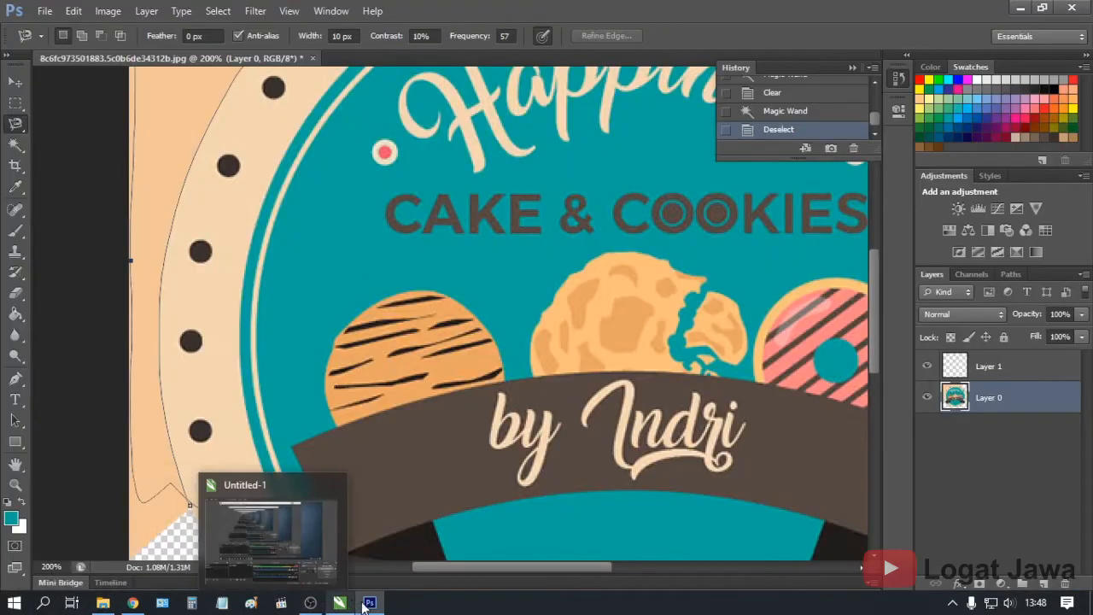
# Undo the stray selection, retrace the whole outer rim, and close it at the start point
pyautogui.moveTo(373, 603)
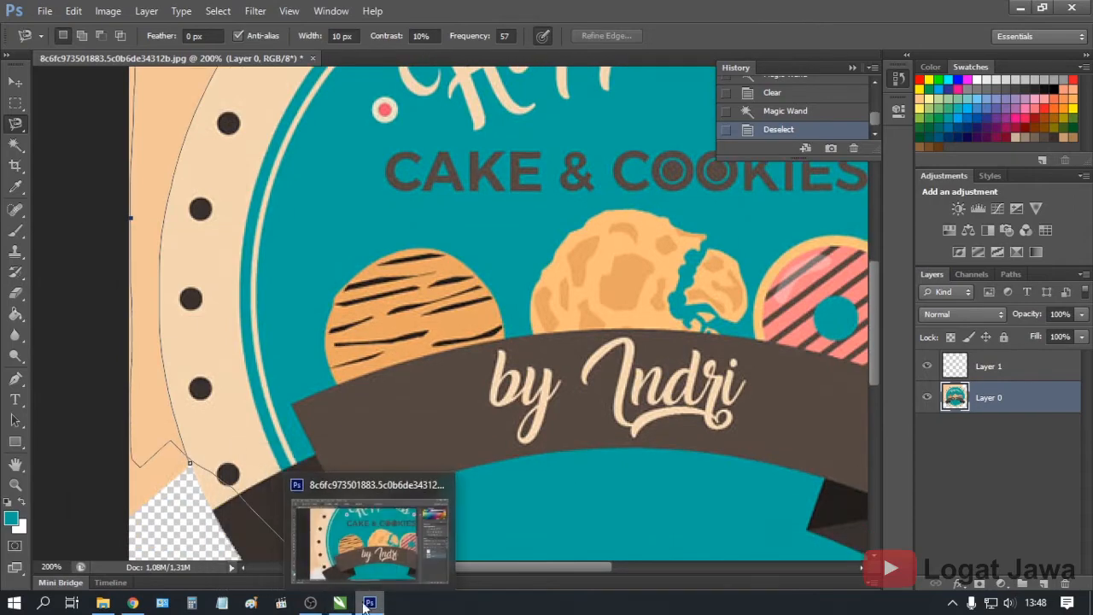
pyautogui.hotkey('alt', 'Tab')
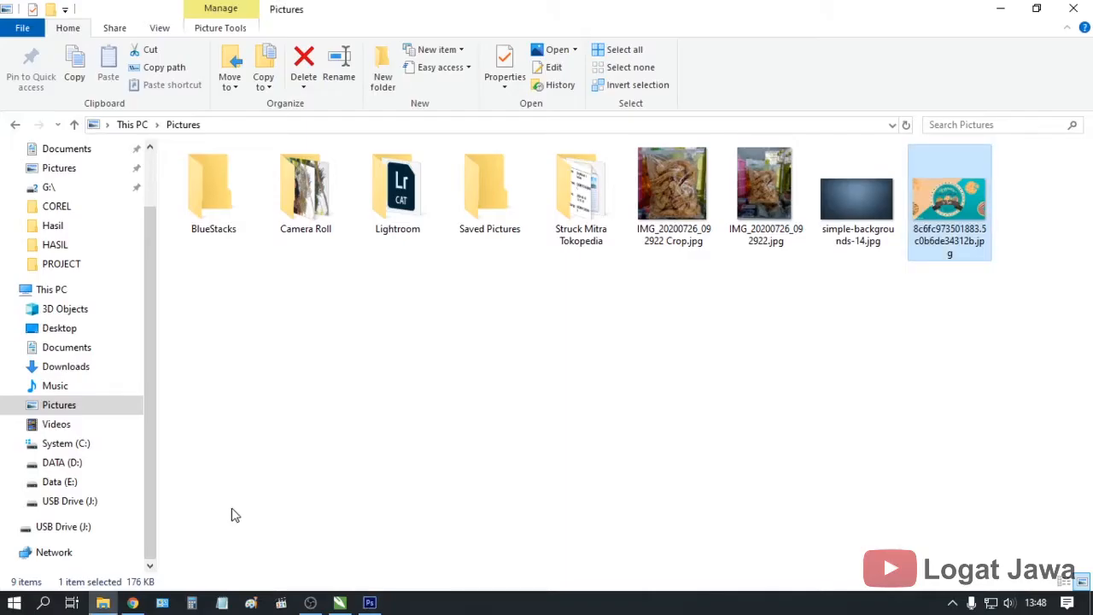
pyautogui.click(369, 603)
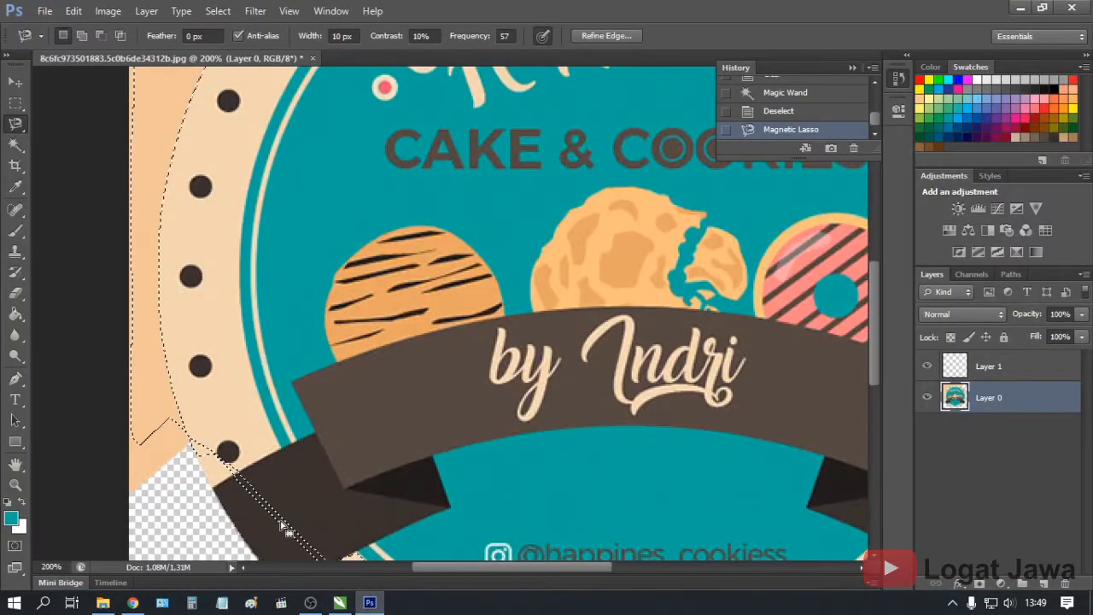
pyautogui.hotkey('ctrl', 'z')
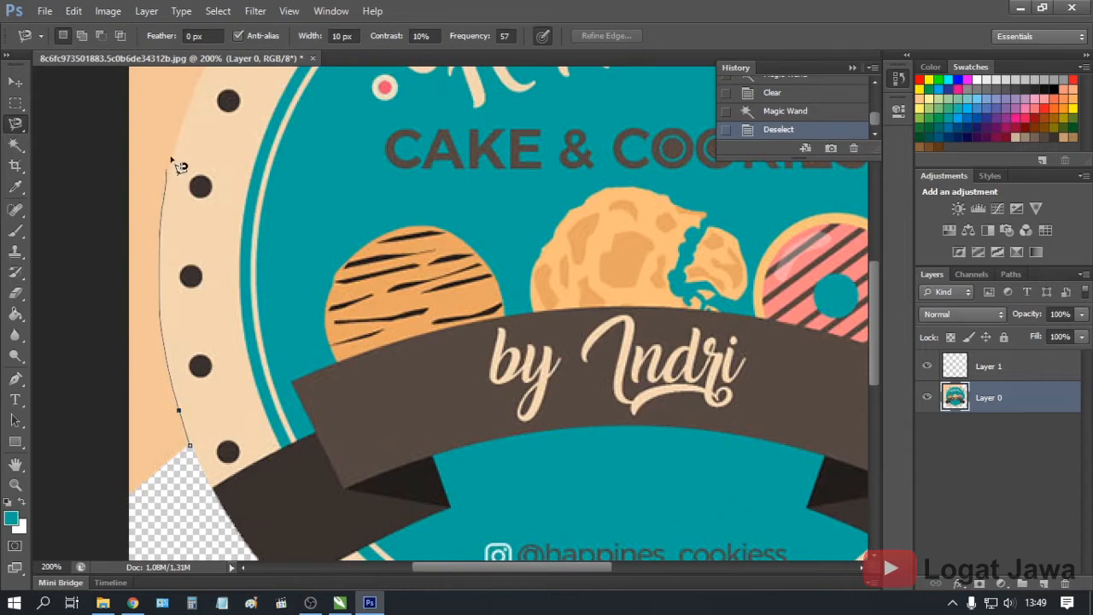
pyautogui.moveTo(184, 127); pyautogui.dragTo(168, 313)
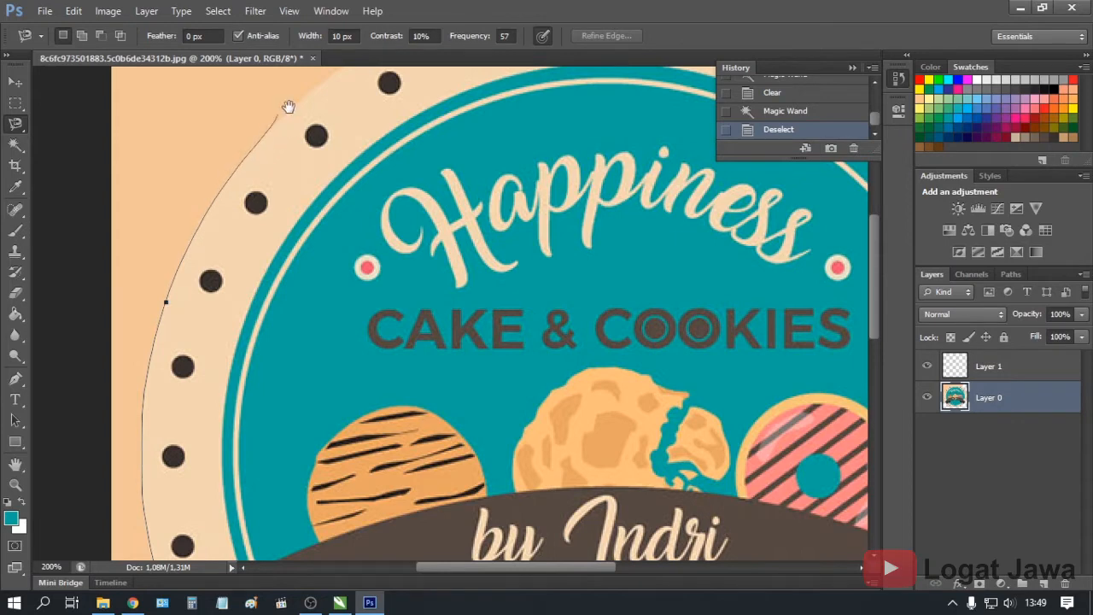
pyautogui.moveTo(288, 255); pyautogui.dragTo(261, 331)
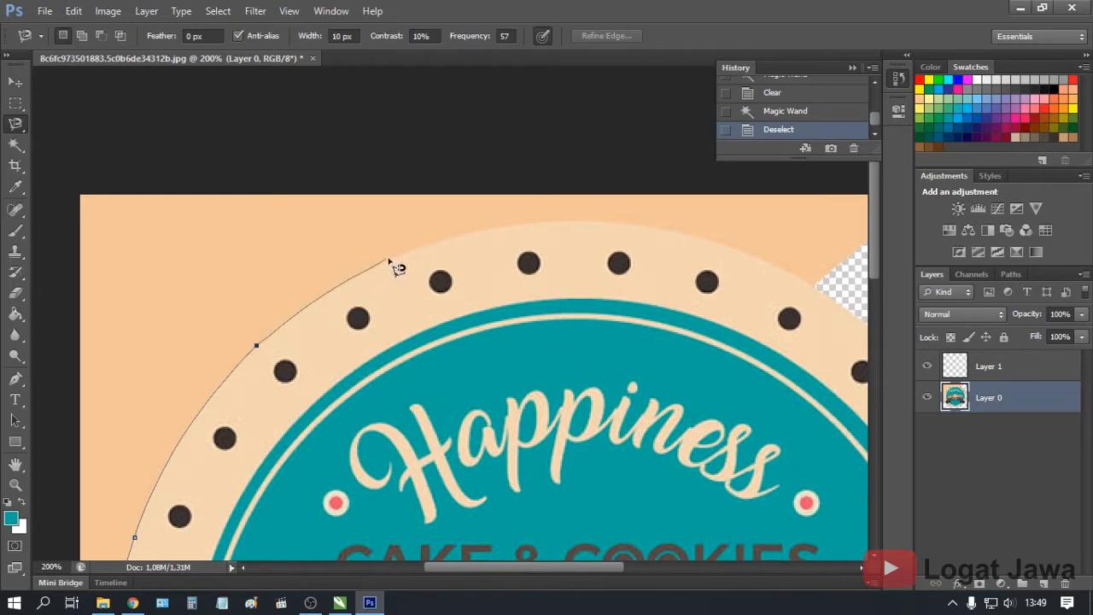
pyautogui.press('Delete')
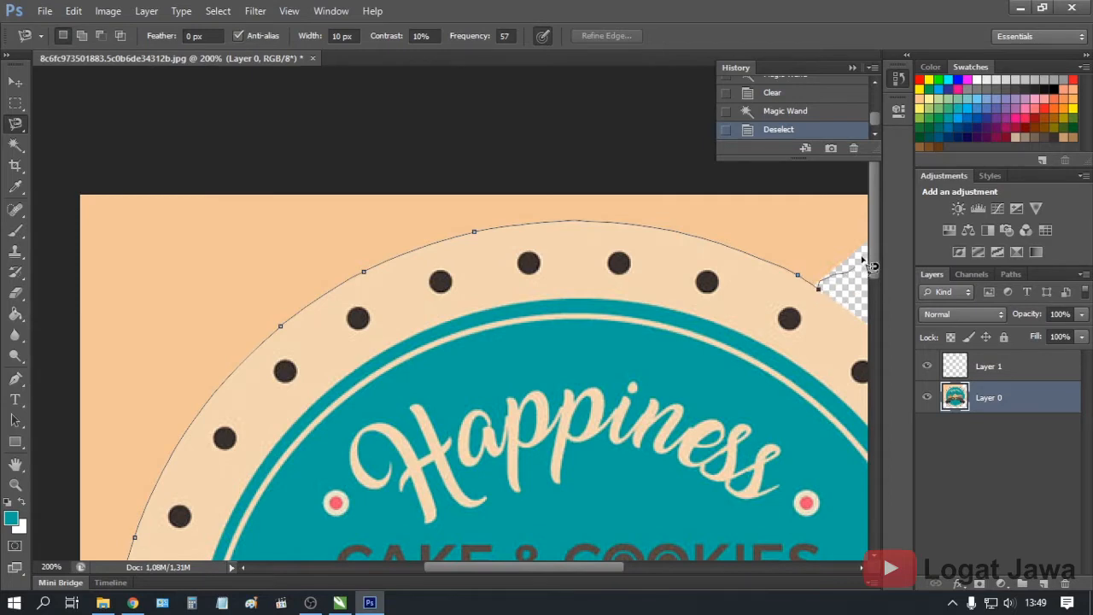
pyautogui.moveTo(856, 247); pyautogui.dragTo(661, 325)
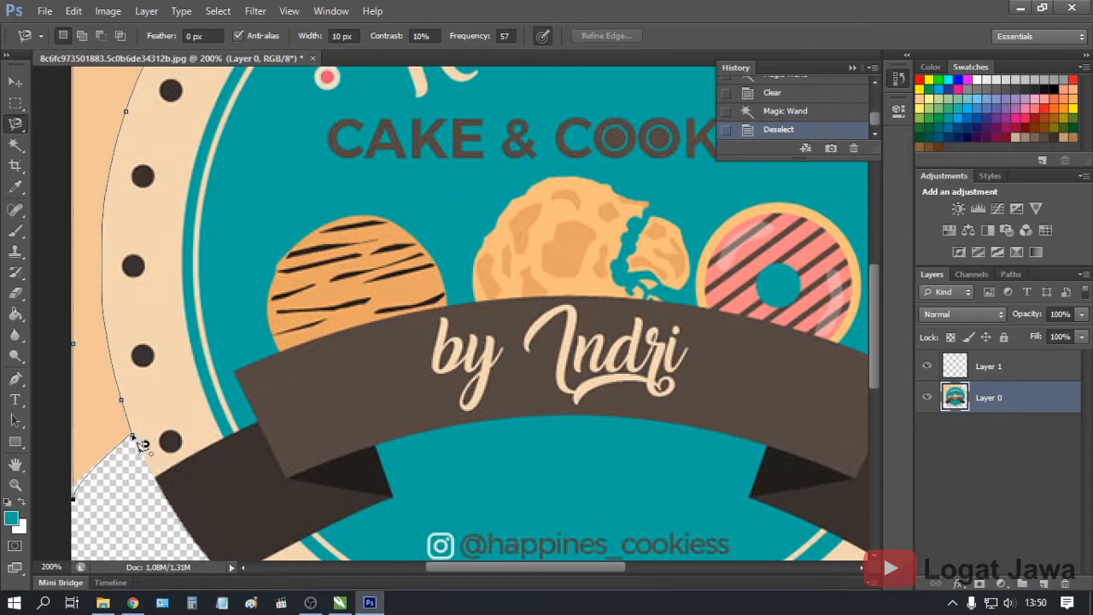
pyautogui.click(132, 440)
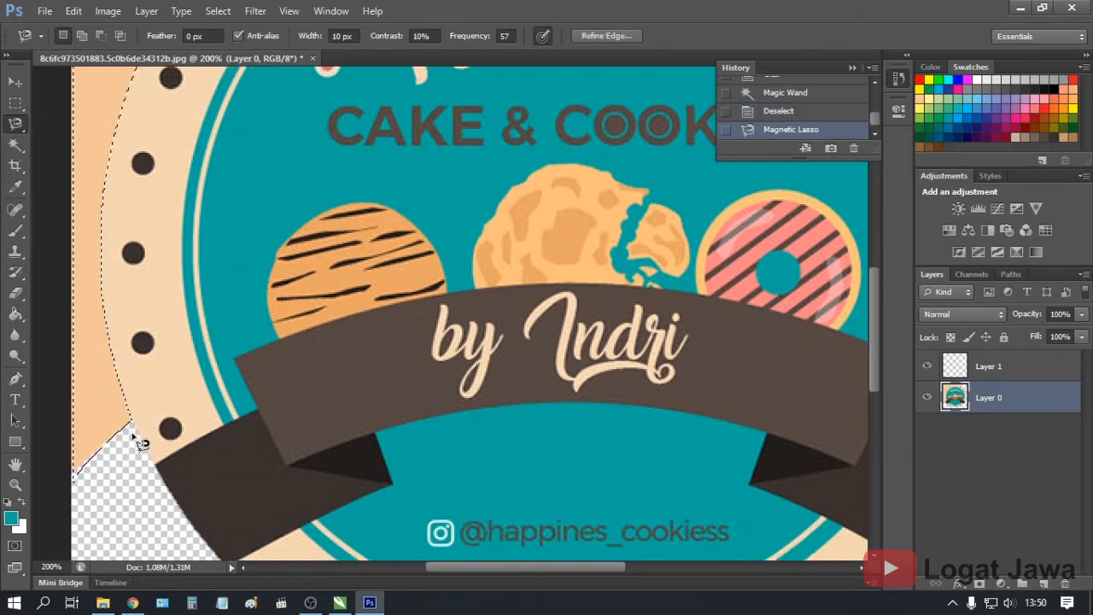
# Delete the peach corner outside the traced rim and drop the selection
pyautogui.hotkey('ctrl', '-')
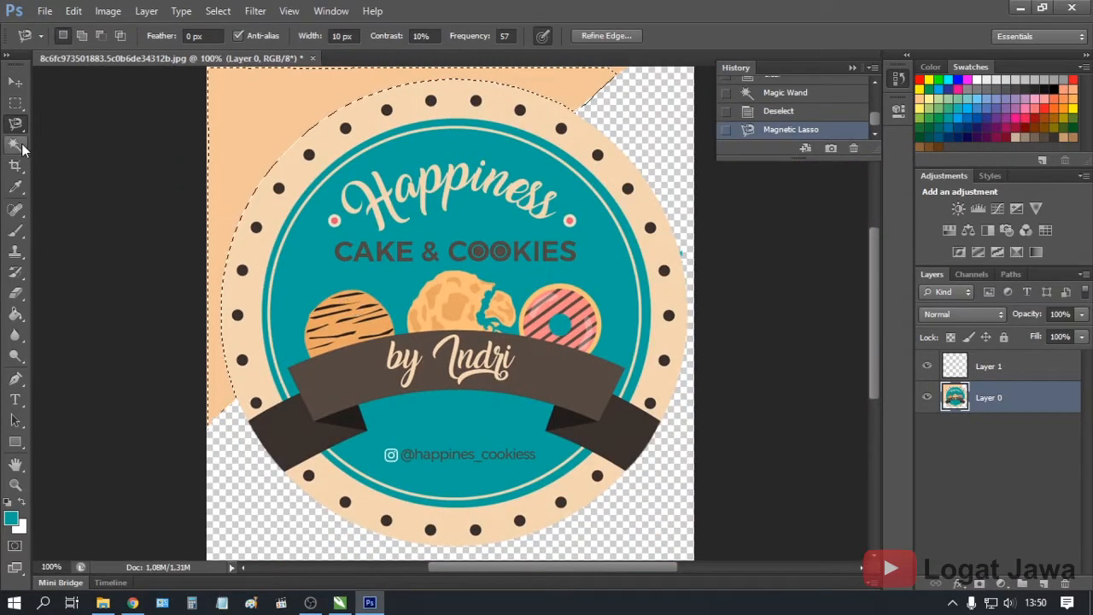
pyautogui.press('Delete')
pyautogui.hotkey('ctrl', 'z')
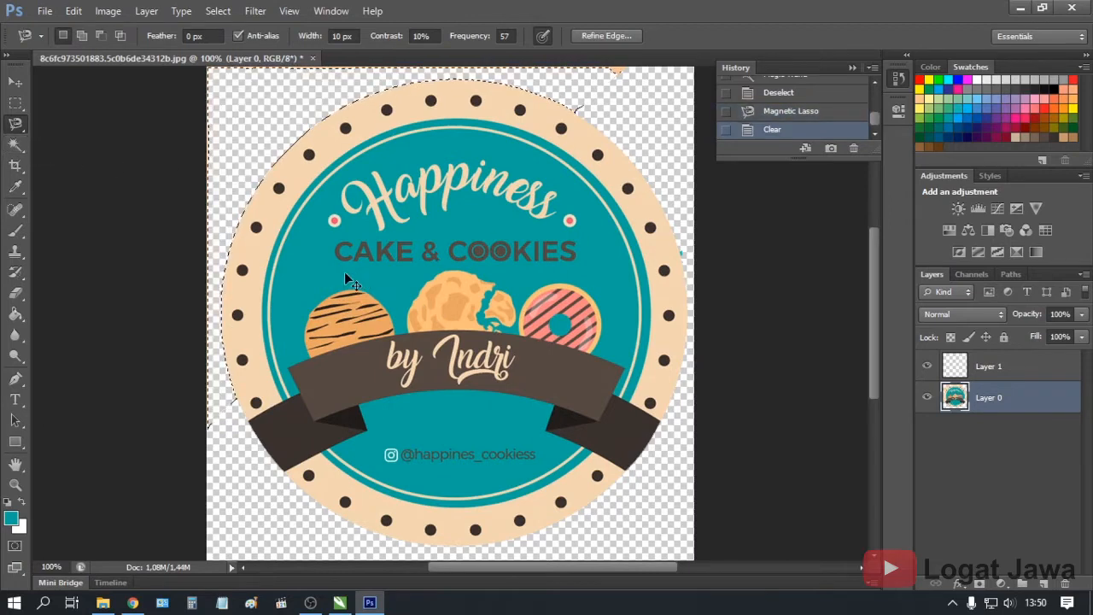
pyautogui.hotkey('ctrl', 'd')
pyautogui.moveTo(264, 196); pyautogui.dragTo(257, 311)
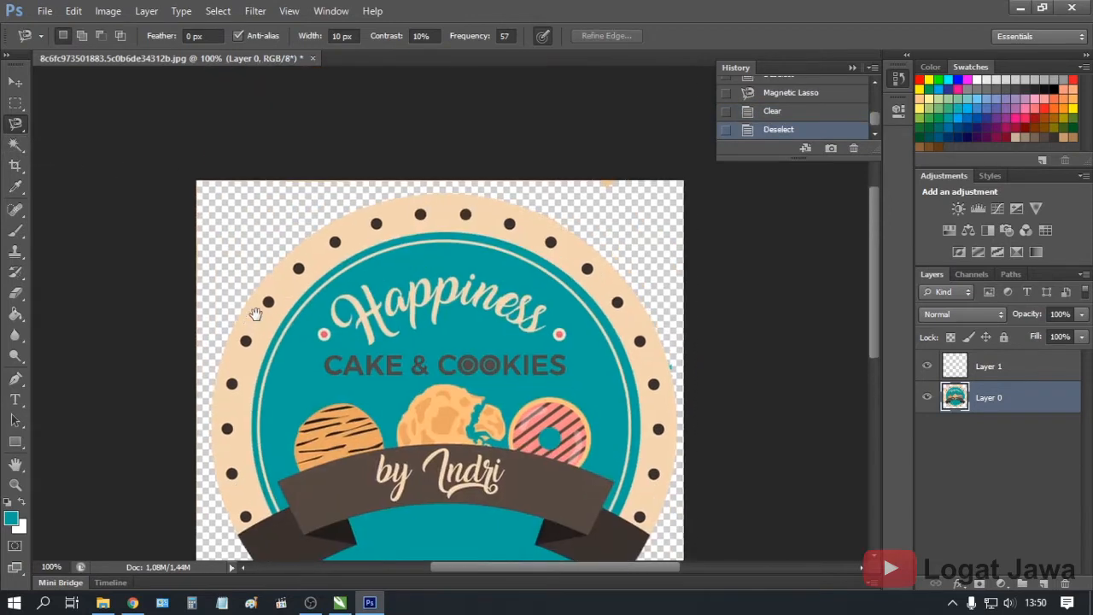
# Outline the outside of the badge's peach ring with the Polygonal Lasso Tool
pyautogui.rightClick(15, 123)
pyautogui.click(42, 138)
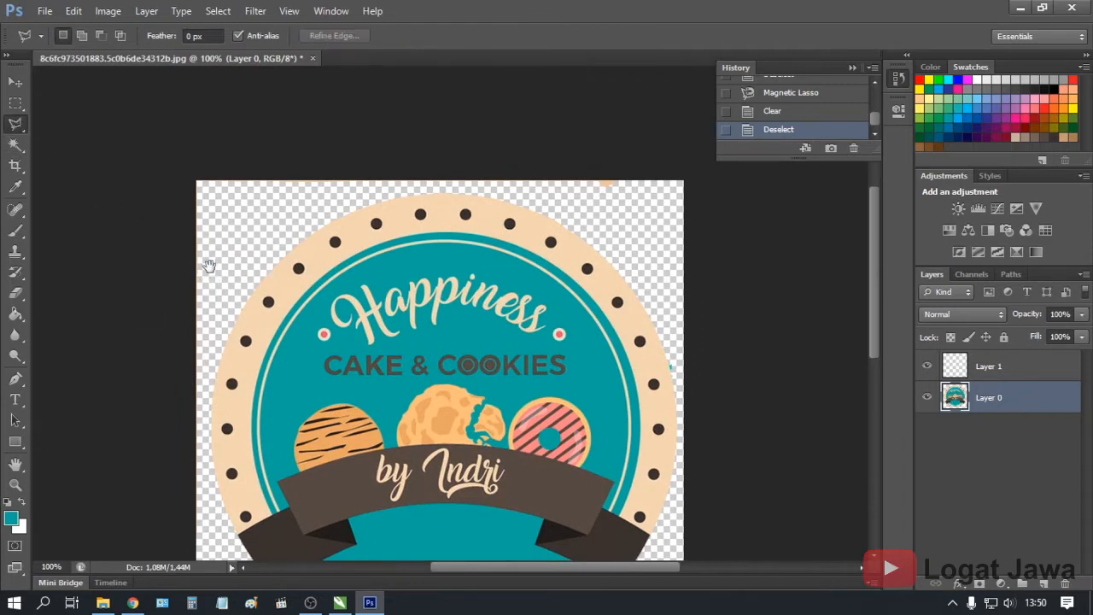
pyautogui.moveTo(210, 262); pyautogui.dragTo(236, 192)
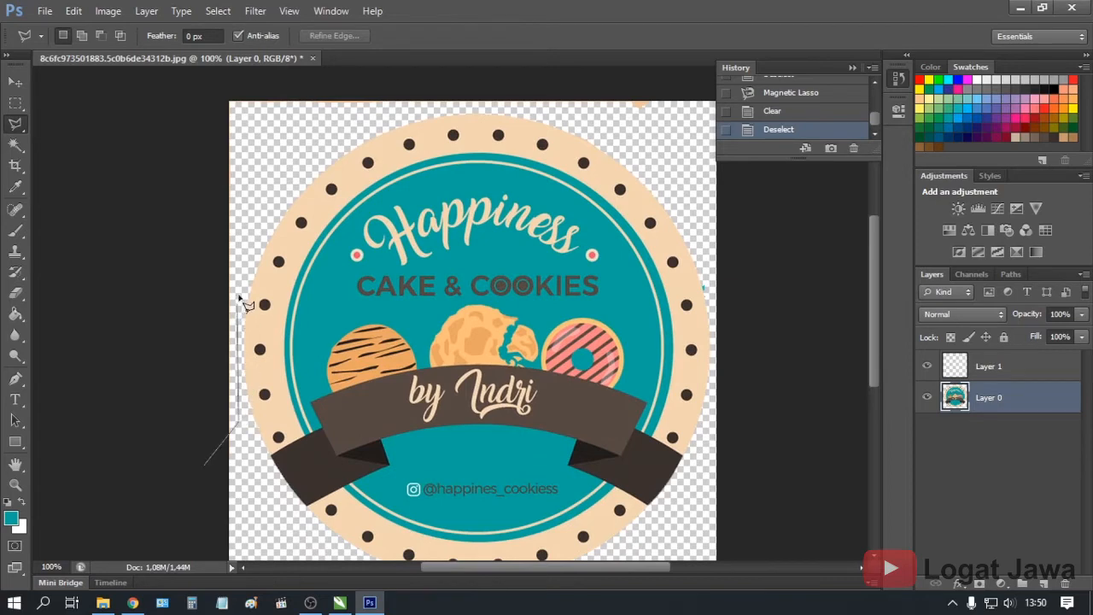
pyautogui.click(249, 203)
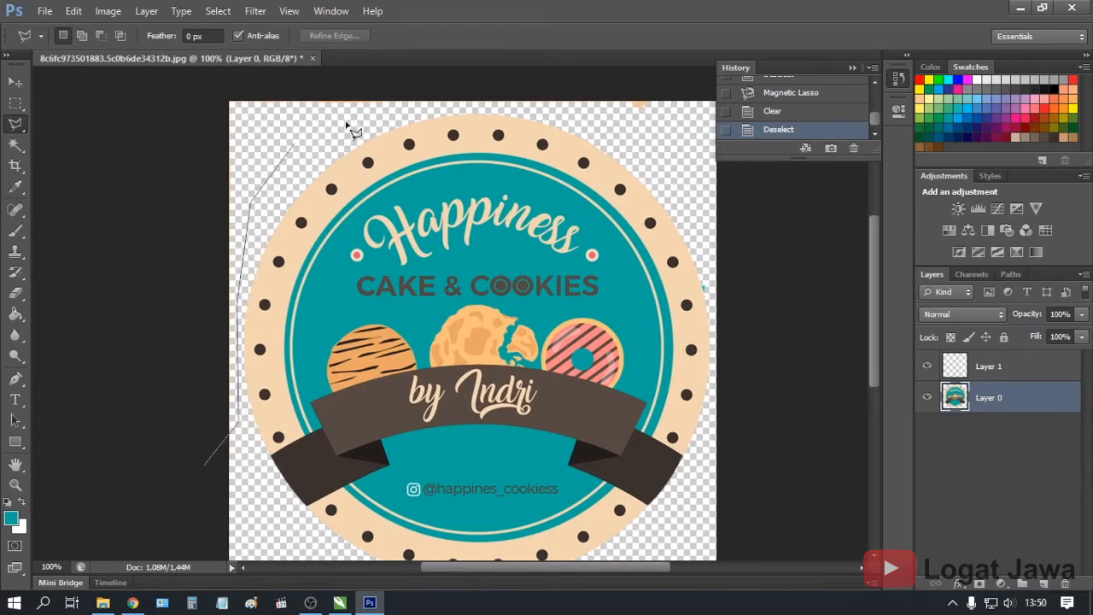
pyautogui.click(485, 108)
pyautogui.click(577, 116)
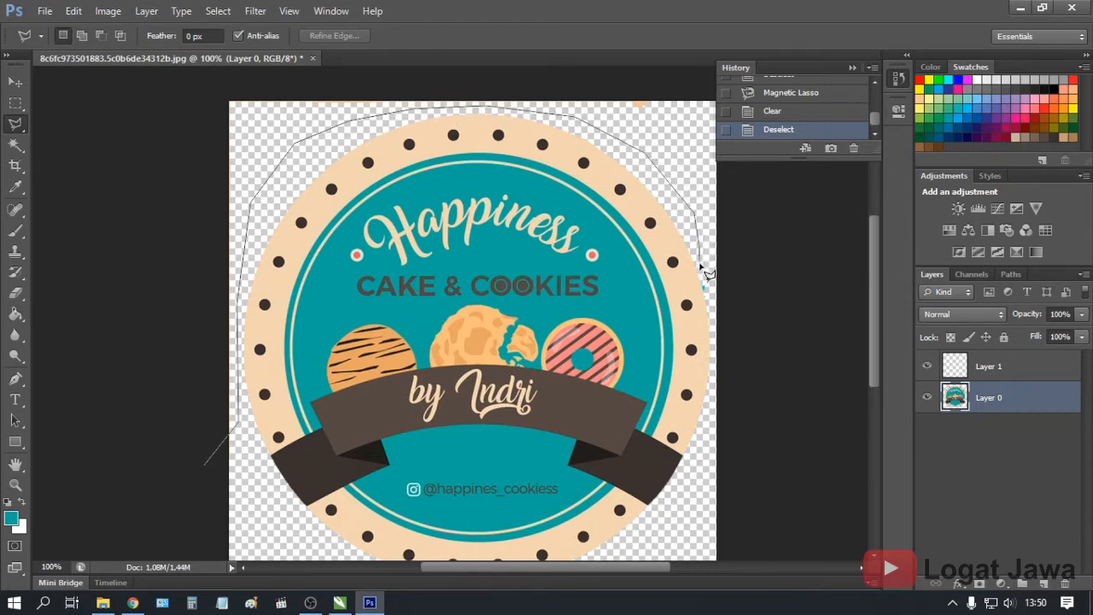
pyautogui.scroll(2, 709, 271)
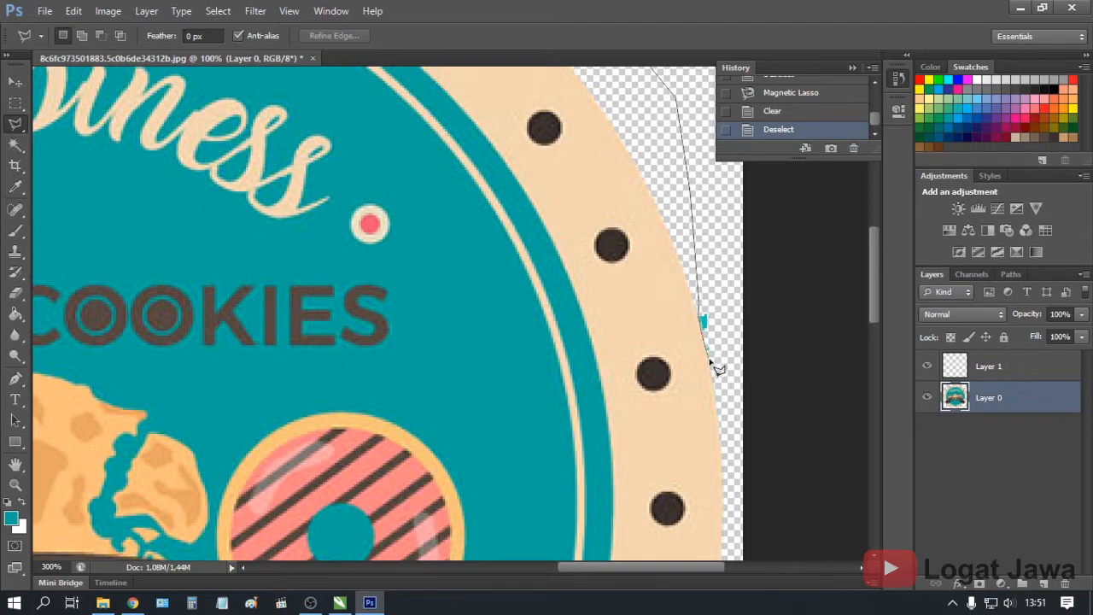
pyautogui.click(777, 342)
pyautogui.moveTo(794, 203); pyautogui.dragTo(805, 487)
pyautogui.moveTo(789, 330); pyautogui.dragTo(800, 544)
pyautogui.click(807, 226)
pyautogui.click(491, 183)
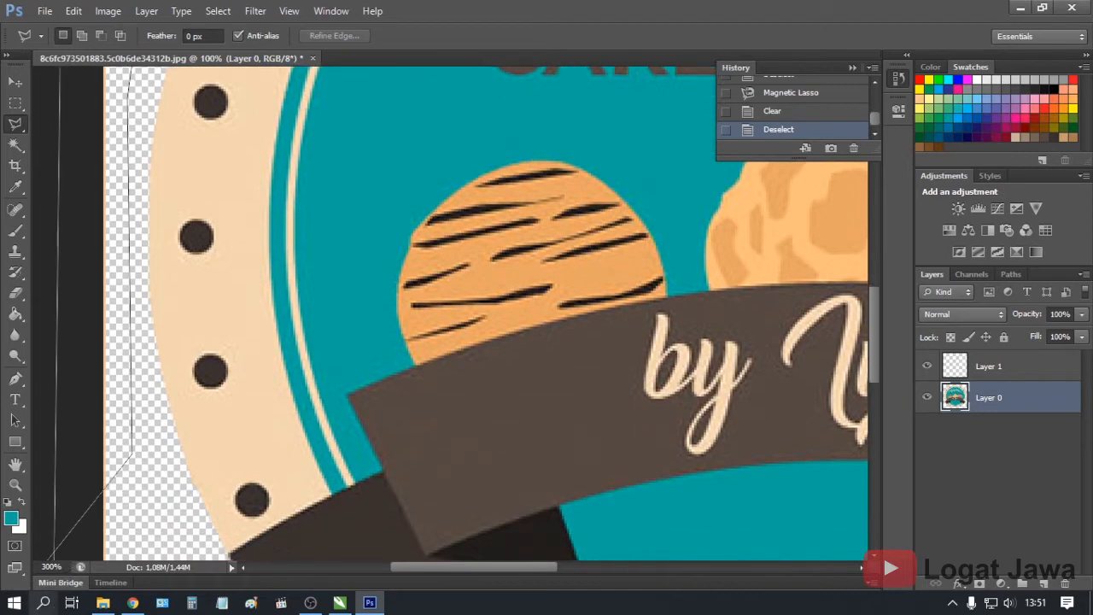
# Erase the outer scraps and the leftover left peach strip, deselecting after each
pyautogui.doubleClick(64, 552)
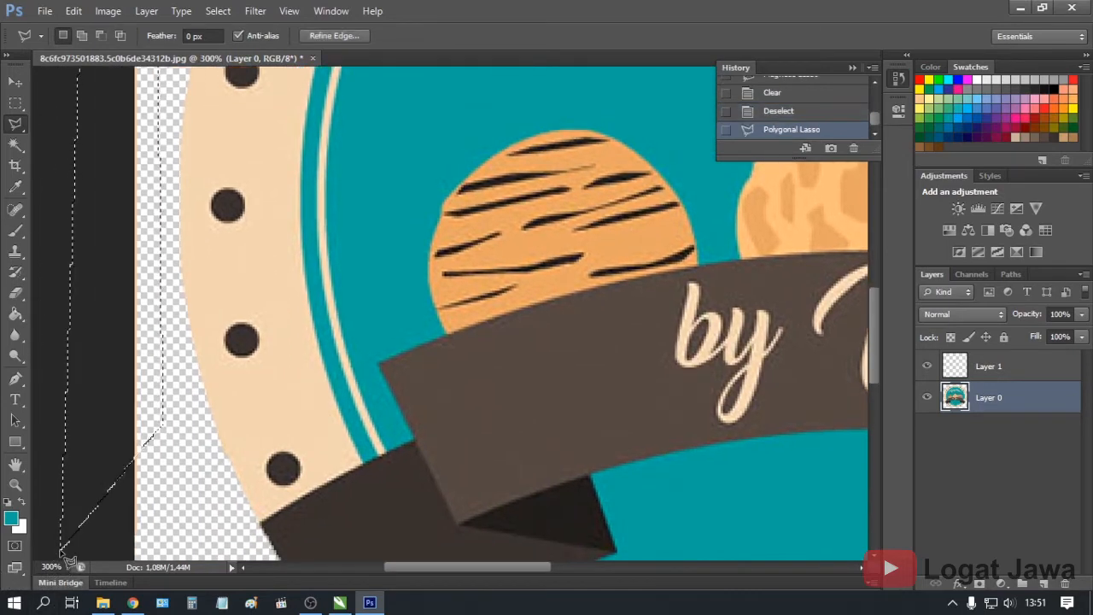
pyautogui.press('Delete')
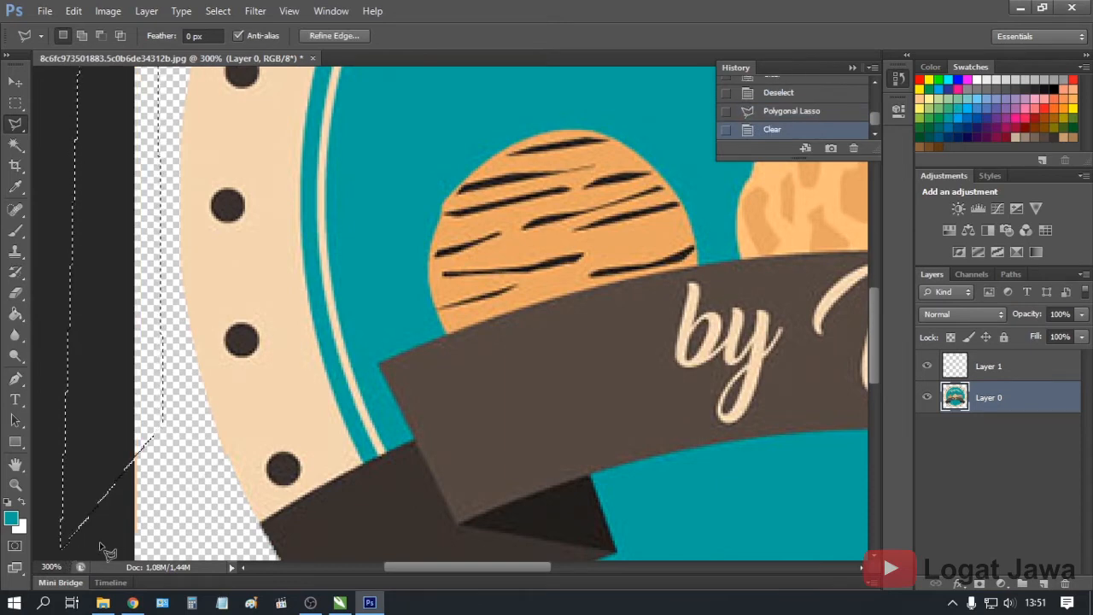
pyautogui.hotkey('ctrl', 'd')
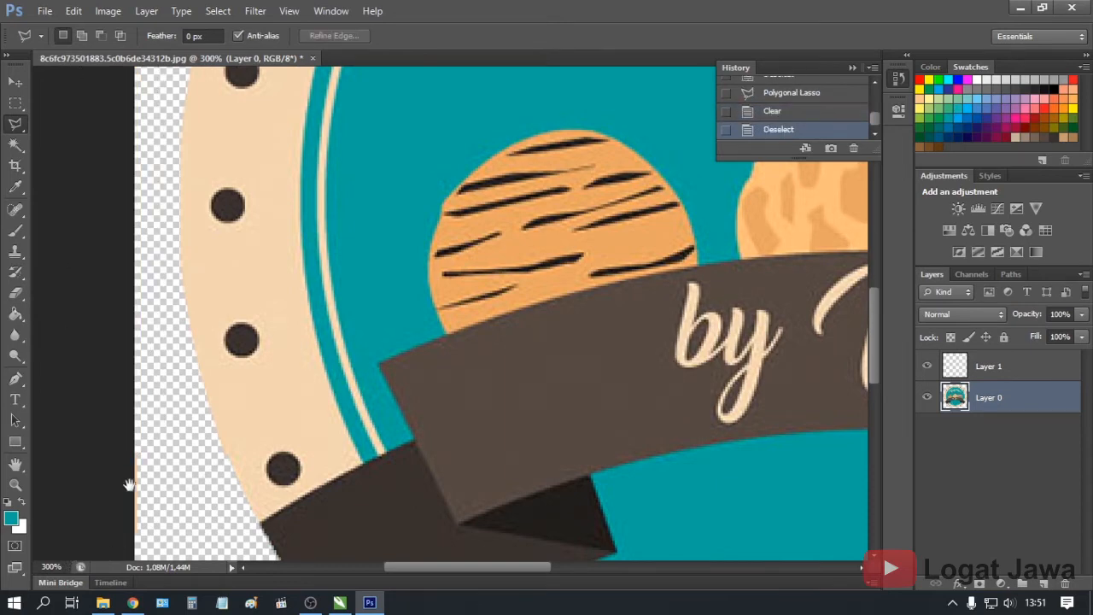
pyautogui.moveTo(122, 518); pyautogui.dragTo(130, 406)
pyautogui.click(101, 468)
pyautogui.click(178, 427)
pyautogui.click(186, 295)
pyautogui.click(126, 278)
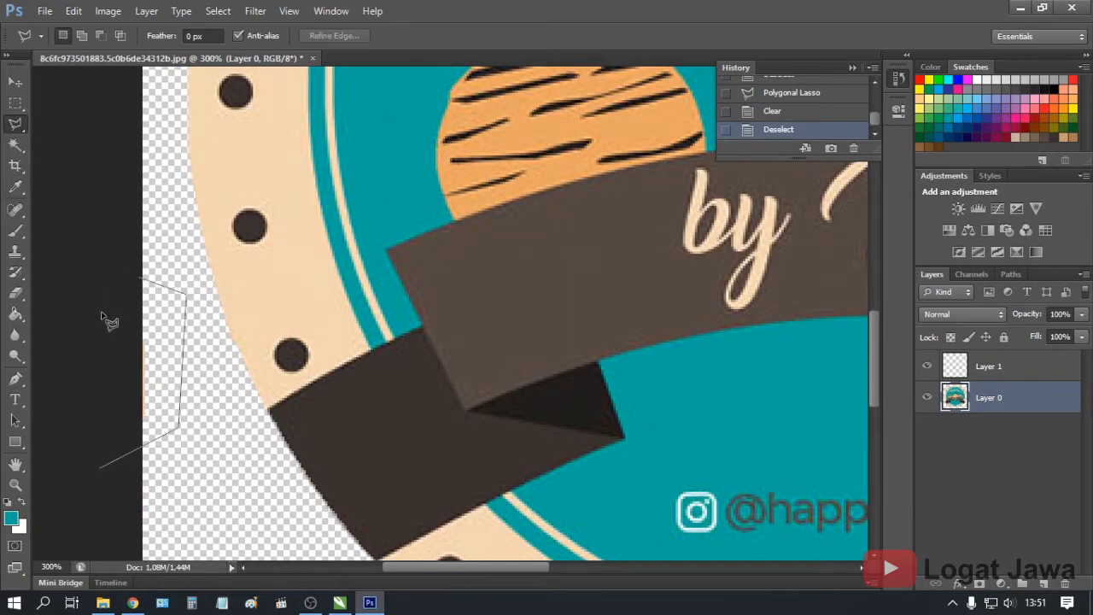
pyautogui.click(99, 471)
pyautogui.press('Delete')
pyautogui.hotkey('ctrl', 'd')
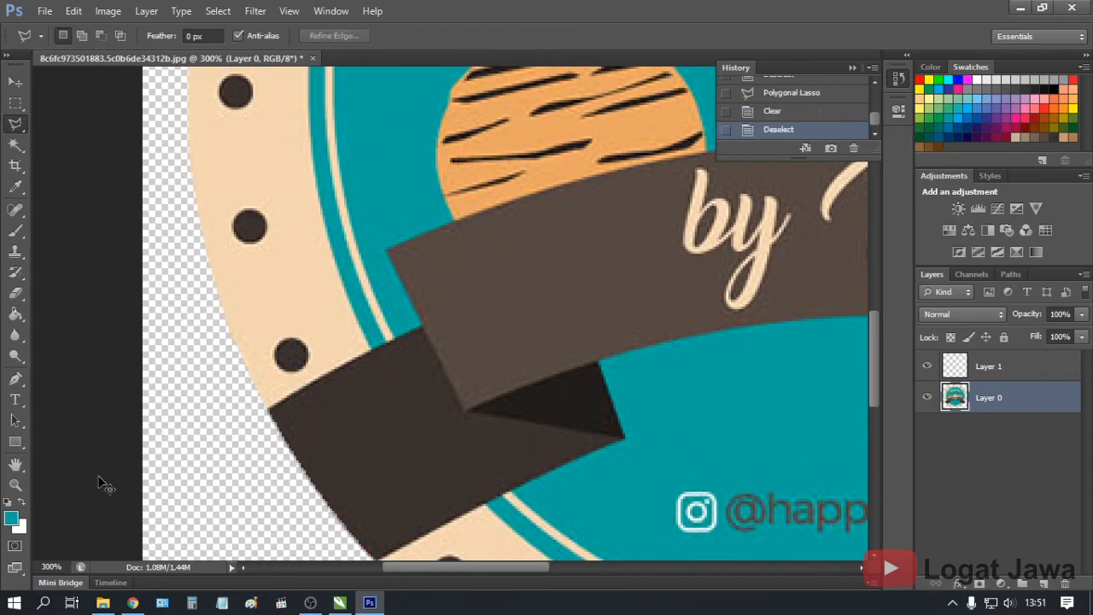
# Zoom out to the whole logo and make Layer 1 the working layer
pyautogui.hotkey('ctrl', '-')
pyautogui.hotkey('ctrl', '-')
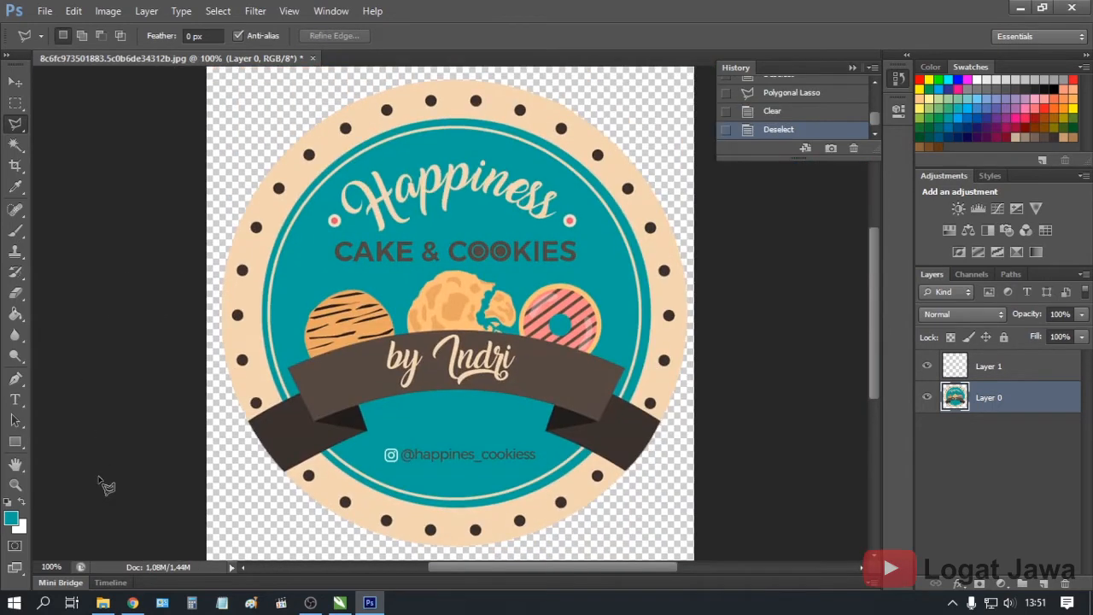
pyautogui.click(45, 10)
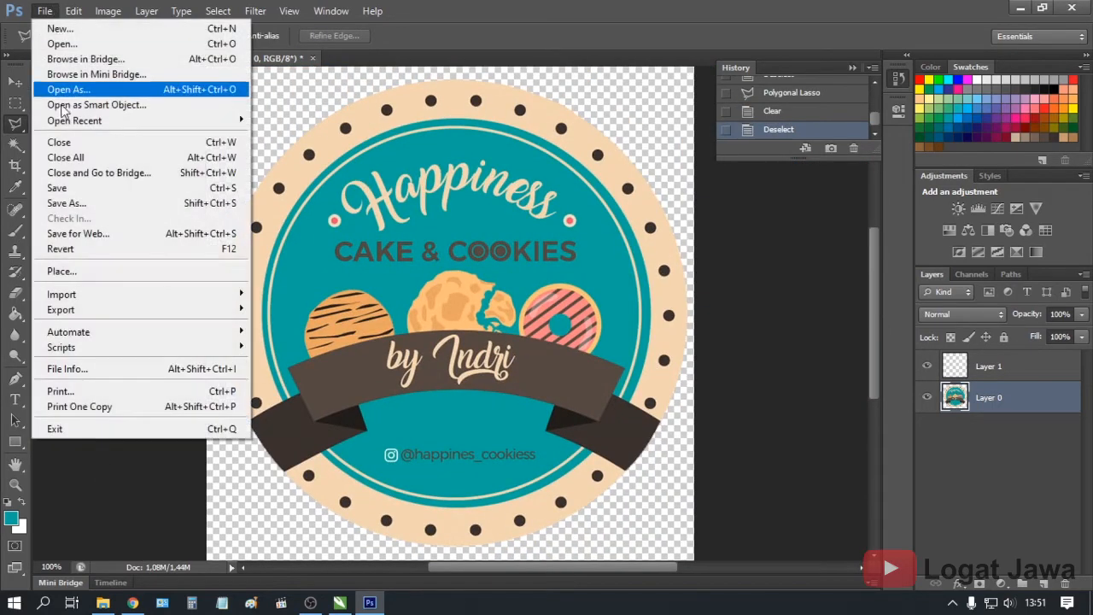
pyautogui.click(279, 168)
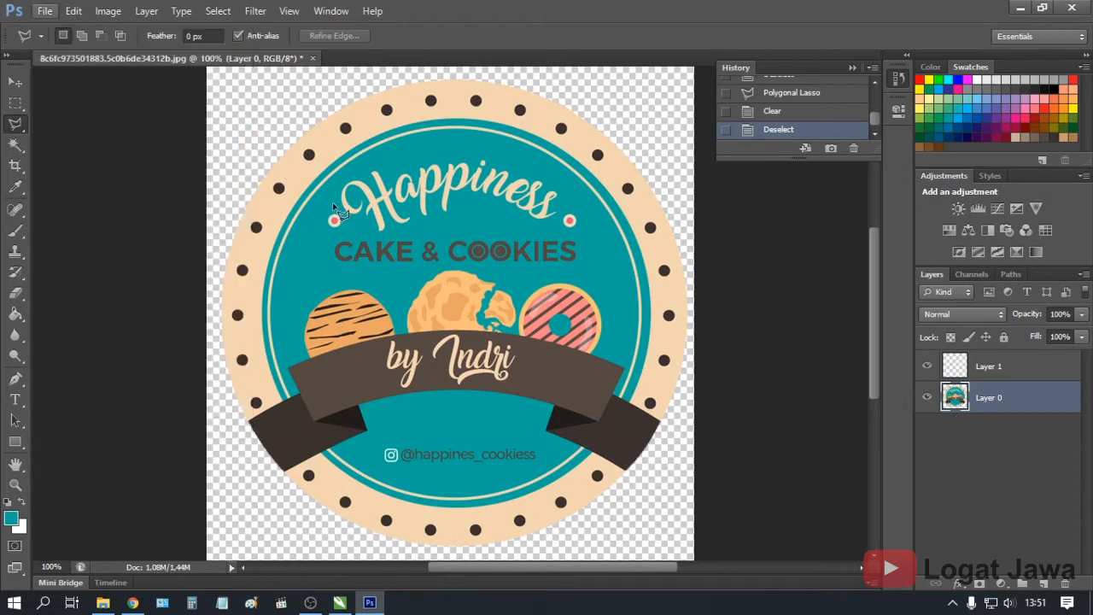
pyautogui.click(1029, 369)
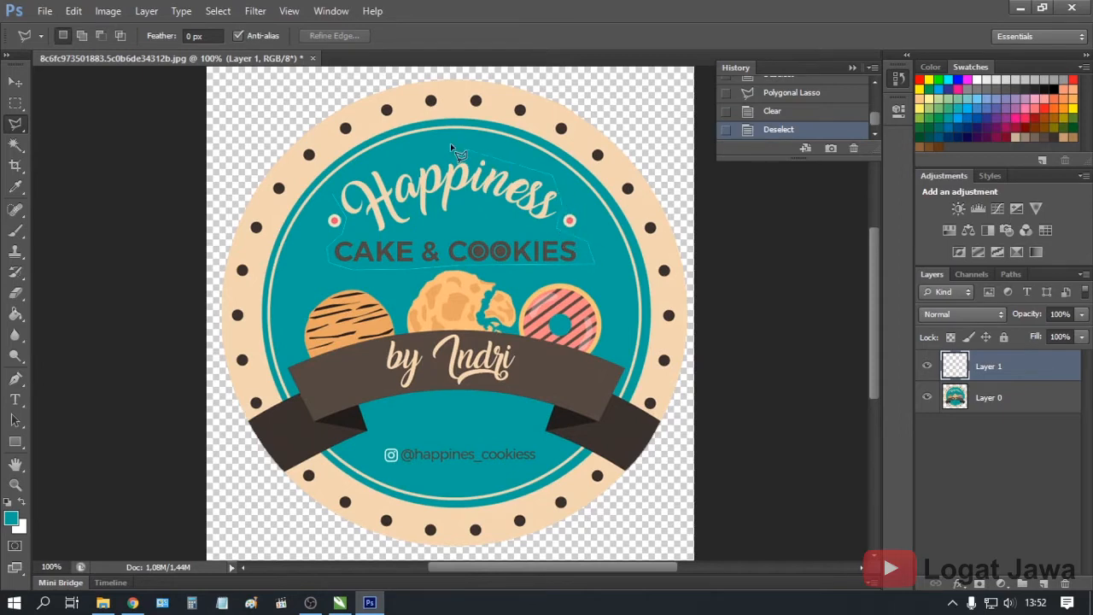
# Close the outline around the Happiness and CAKE & COOKIES wording, fill it with teal, and deselect
pyautogui.click(337, 199)
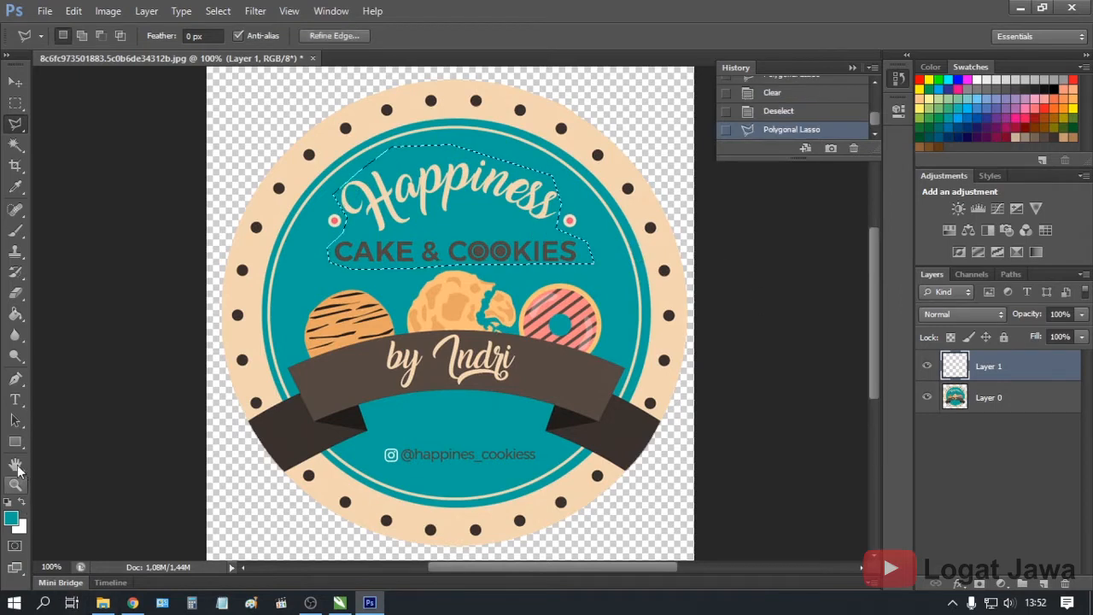
pyautogui.click(15, 315)
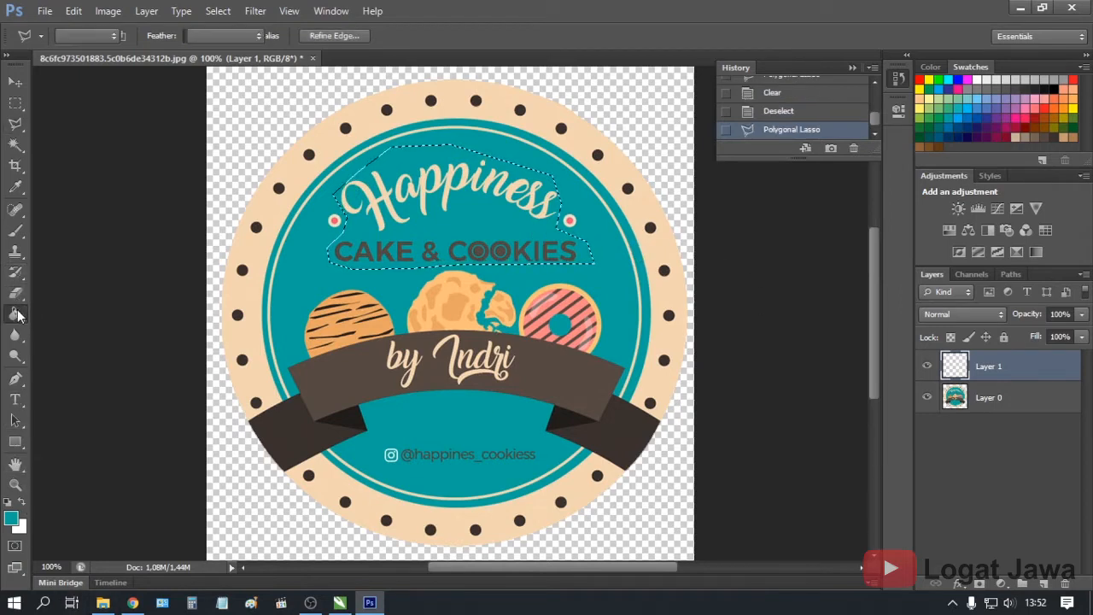
pyautogui.click(312, 255)
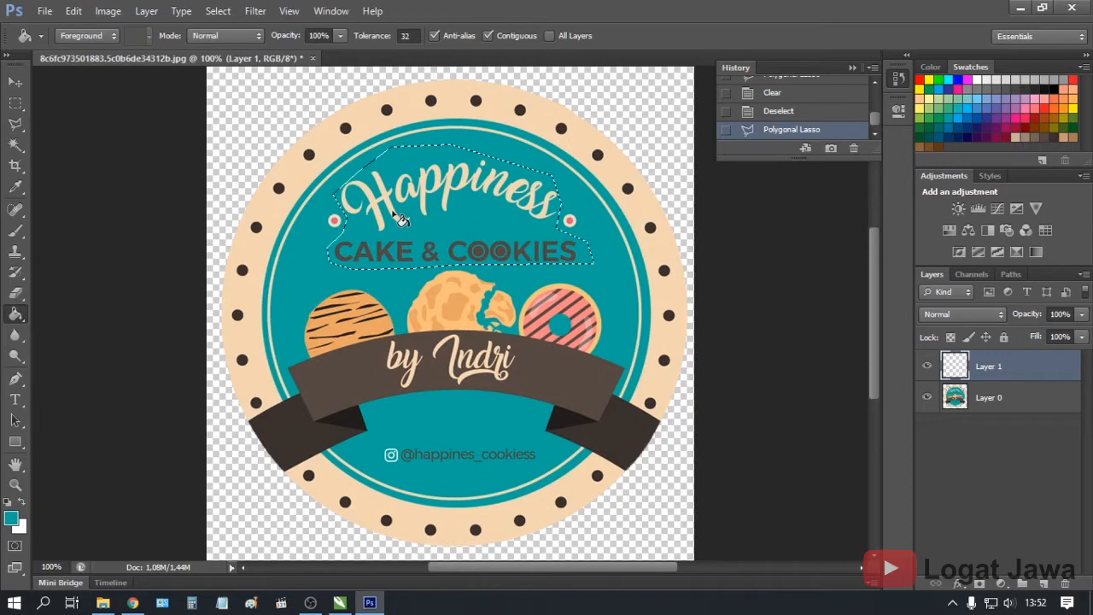
pyautogui.hotkey('ctrl', 'd')
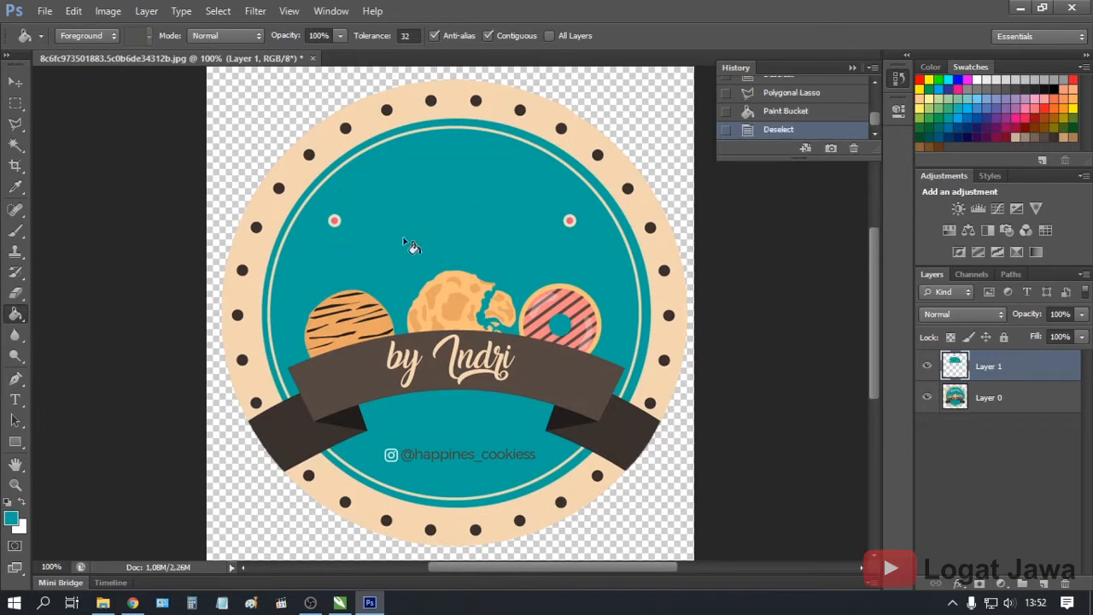
pyautogui.click(15, 123)
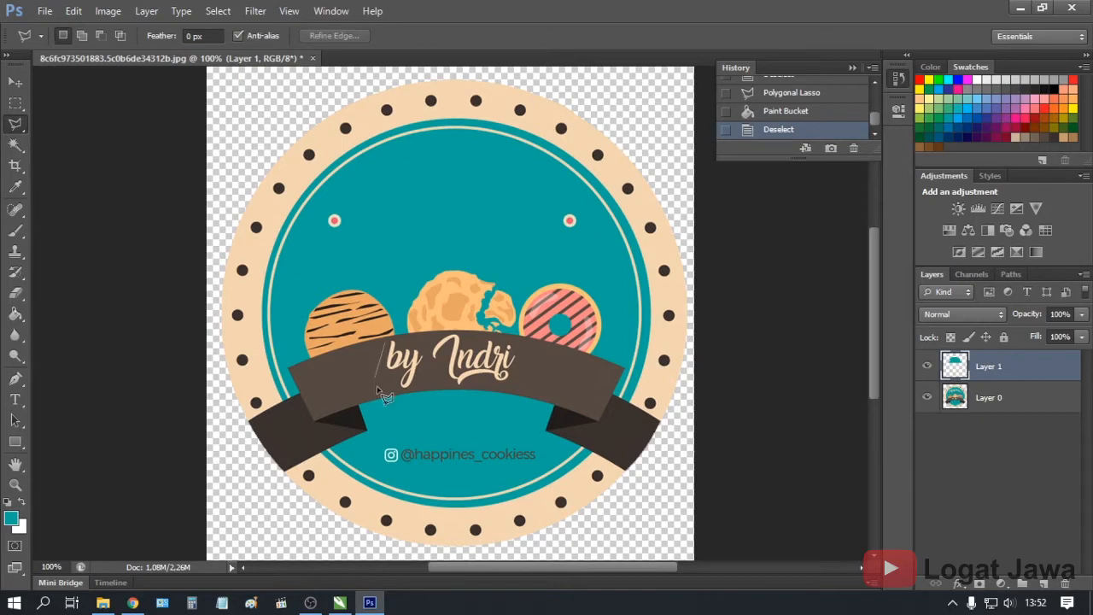
# Outline the ribbon's by Indri signature lettering with the polygonal lasso
pyautogui.click(468, 389)
pyautogui.scroll(2, 510, 394)
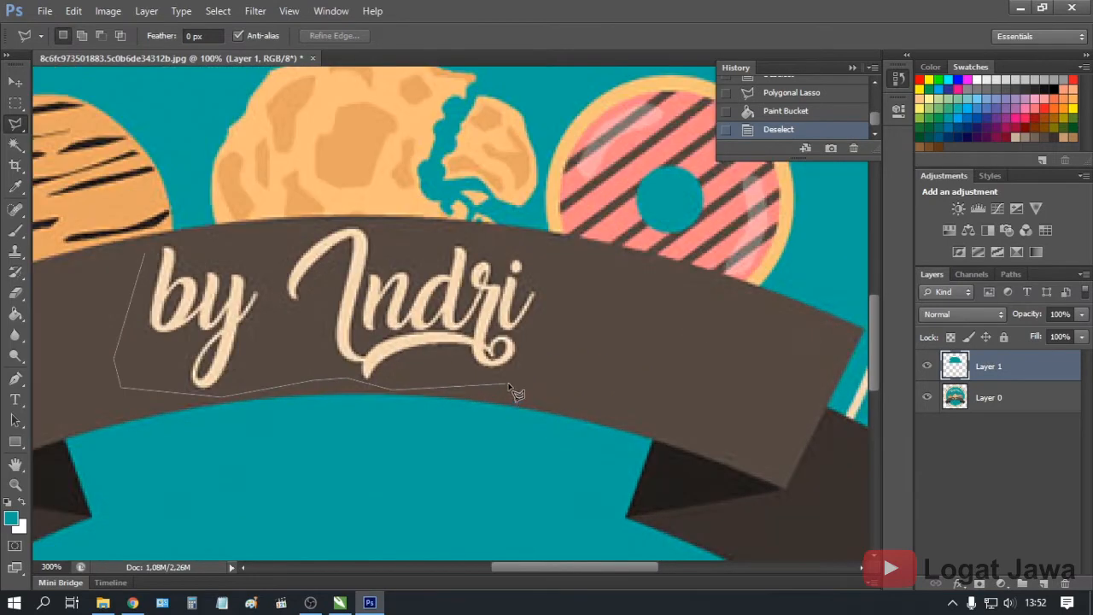
pyautogui.click(534, 360)
pyautogui.click(546, 312)
pyautogui.click(544, 273)
pyautogui.click(499, 240)
pyautogui.click(430, 227)
pyautogui.click(370, 222)
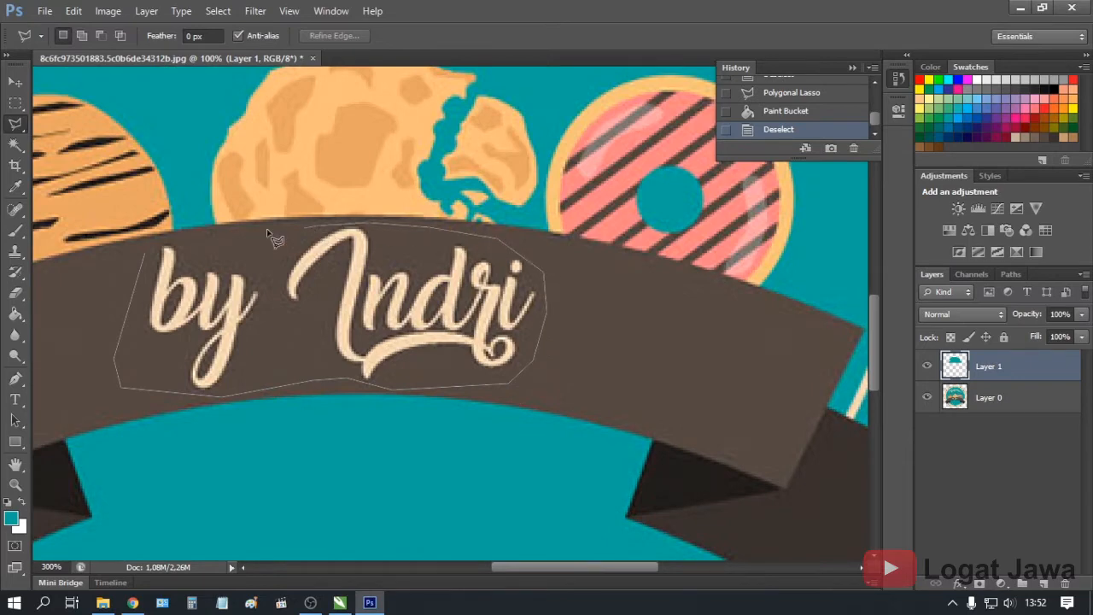
pyautogui.click(187, 236)
pyautogui.click(147, 253)
# Fill the signature area with the ribbon's sampled brown and deselect
pyautogui.click(14, 315)
pyautogui.keyDown('alt'); pyautogui.click(106, 320); pyautogui.keyUp('alt')
pyautogui.click(183, 310)
pyautogui.hotkey('ctrl', 'd')
pyautogui.moveTo(316, 474); pyautogui.dragTo(446, 268)
pyautogui.moveTo(307, 523); pyautogui.dragTo(362, 411)
pyautogui.click(14, 123)
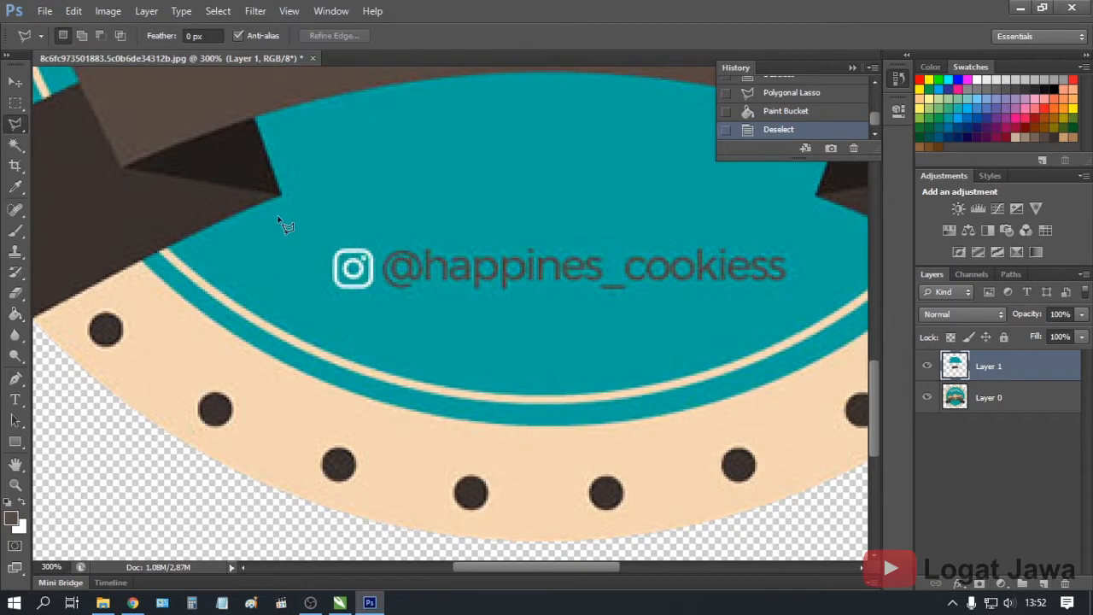
pyautogui.click(321, 298)
pyautogui.click(504, 318)
pyautogui.click(675, 315)
pyautogui.click(809, 233)
pyautogui.click(696, 213)
pyautogui.click(397, 219)
pyautogui.click(322, 298)
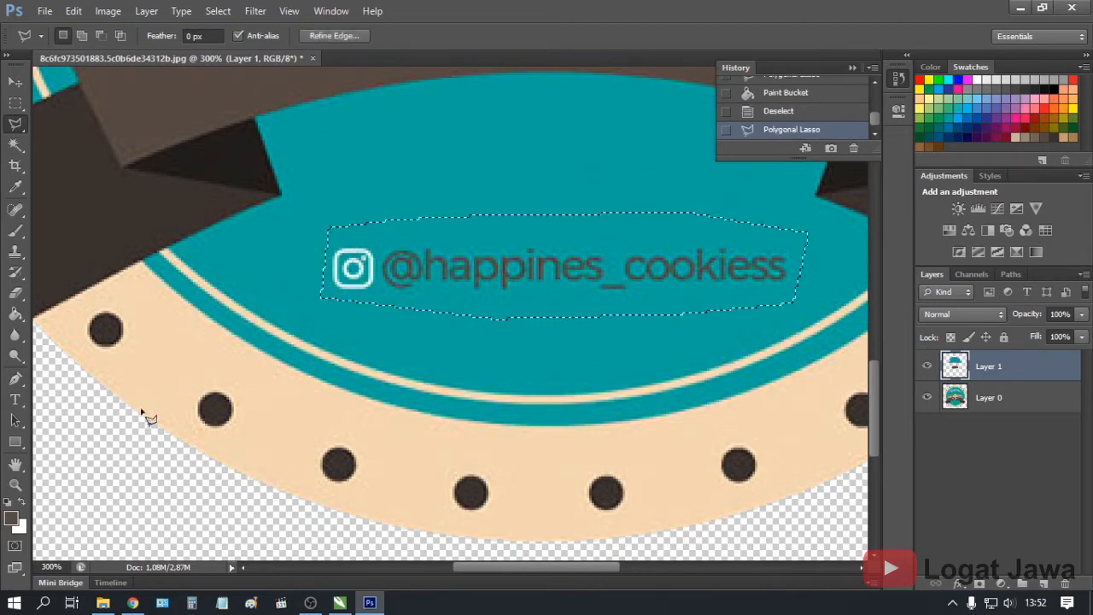
# Fill the handle area with the badge's sampled teal, deselect, and zoom out
pyautogui.click(15, 314)
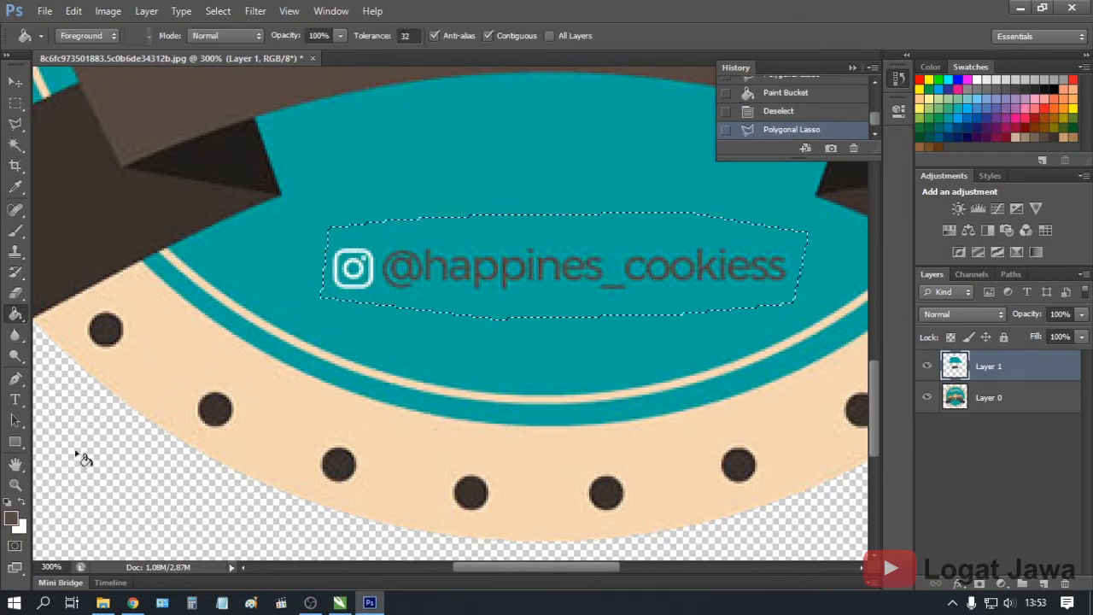
pyautogui.keyDown('alt'); pyautogui.click(309, 246); pyautogui.keyUp('alt')
pyautogui.click(422, 273)
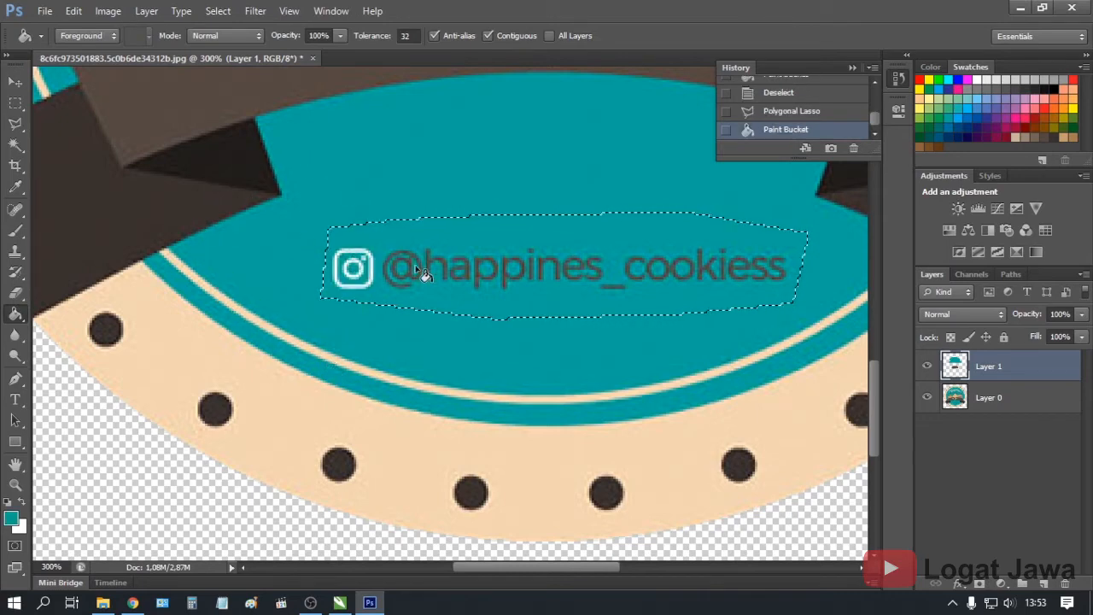
pyautogui.hotkey('ctrl', 'd')
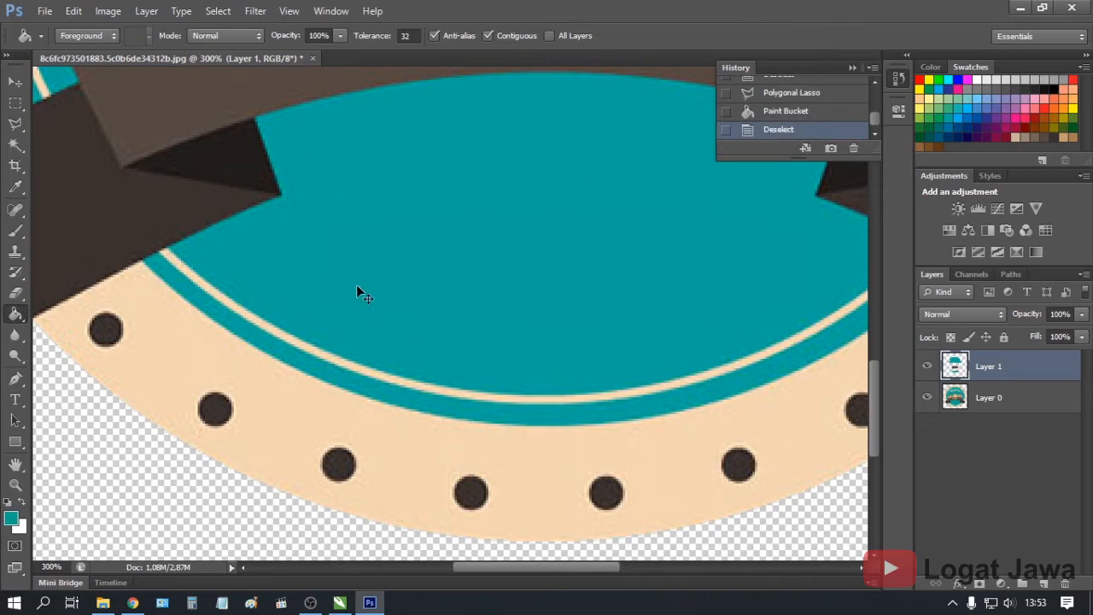
pyautogui.hotkey('ctrl', '-')
pyautogui.hotkey('ctrl', '-')
pyautogui.hotkey('ctrl', '-')
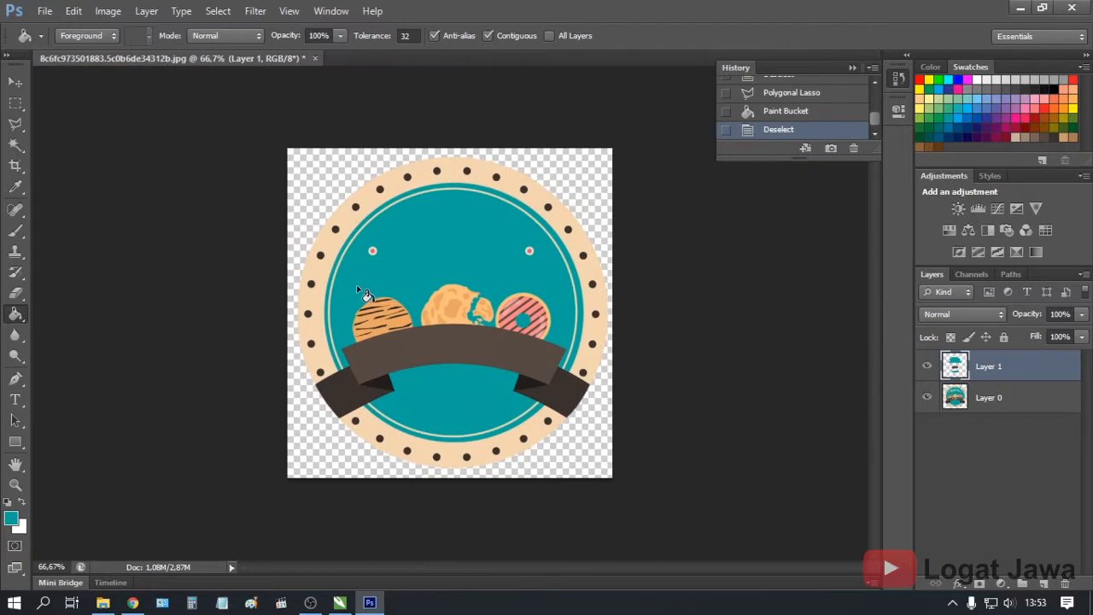
# Save the badge as a PNG named Label Logo Crop
pyautogui.click(43, 11)
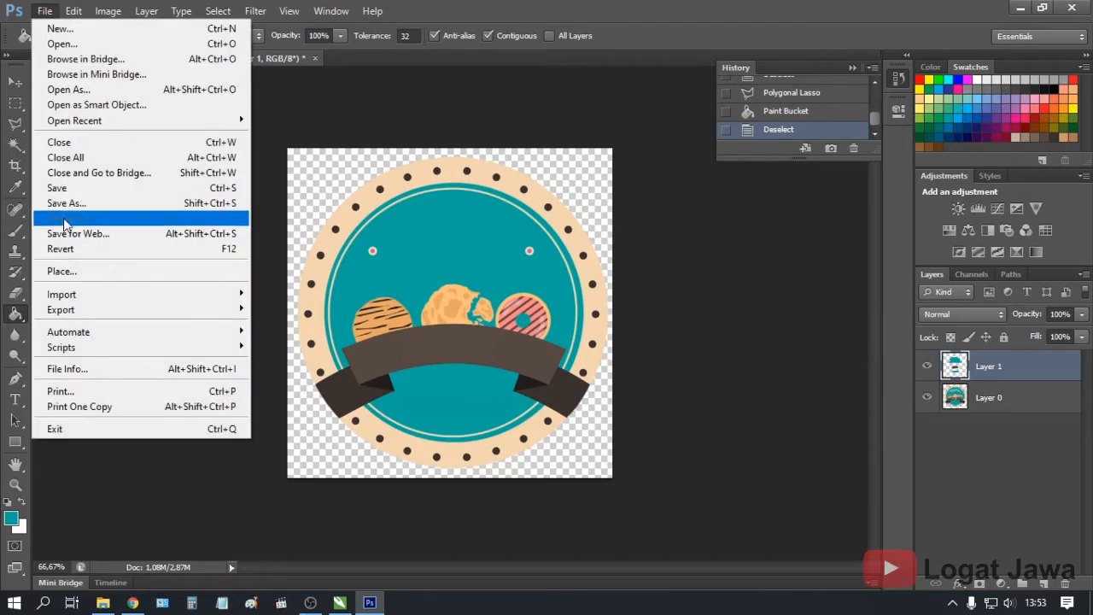
pyautogui.click(64, 209)
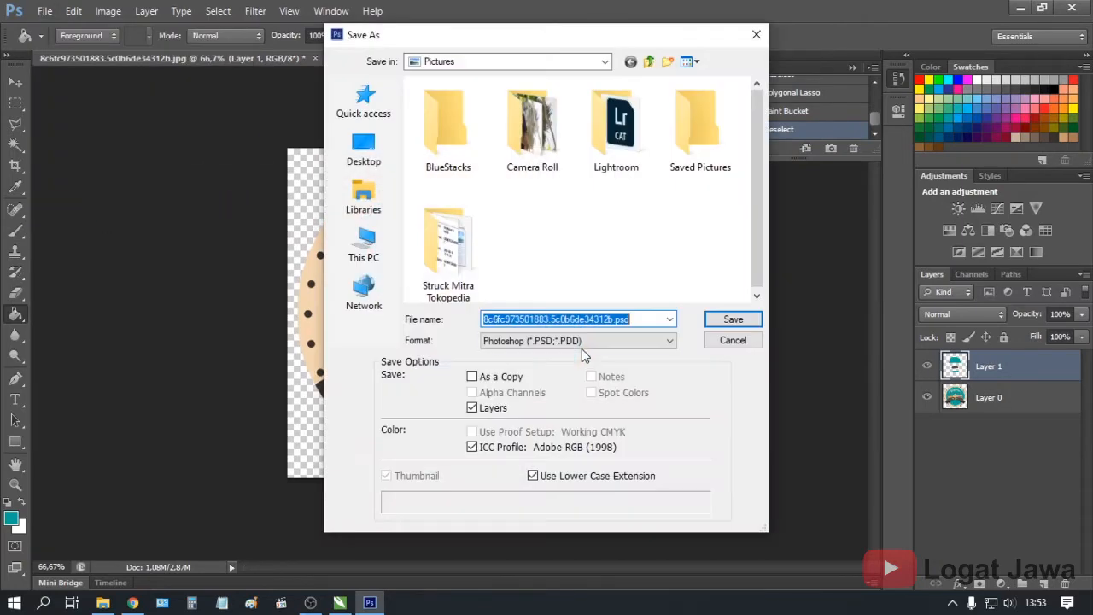
pyautogui.click(581, 346)
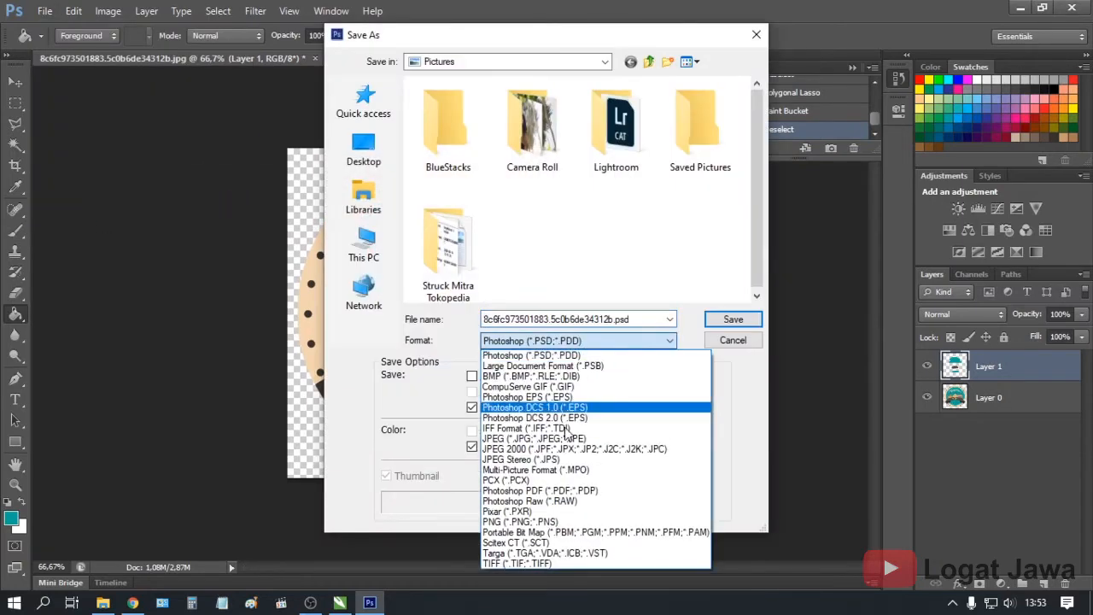
pyautogui.click(535, 522)
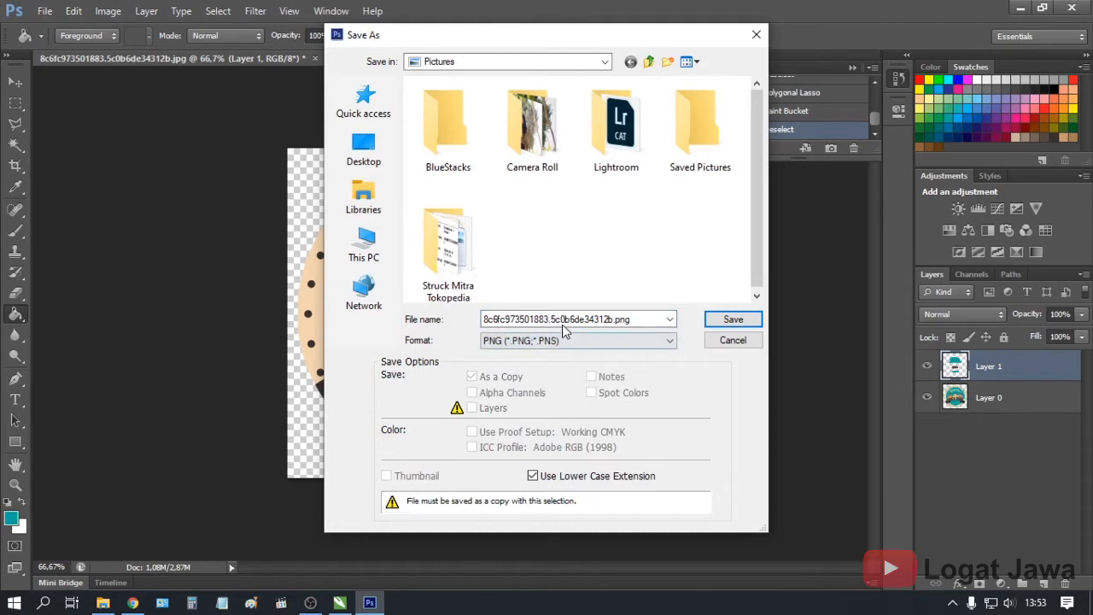
pyautogui.doubleClick(641, 320)
pyautogui.write('Label Logo Crop')
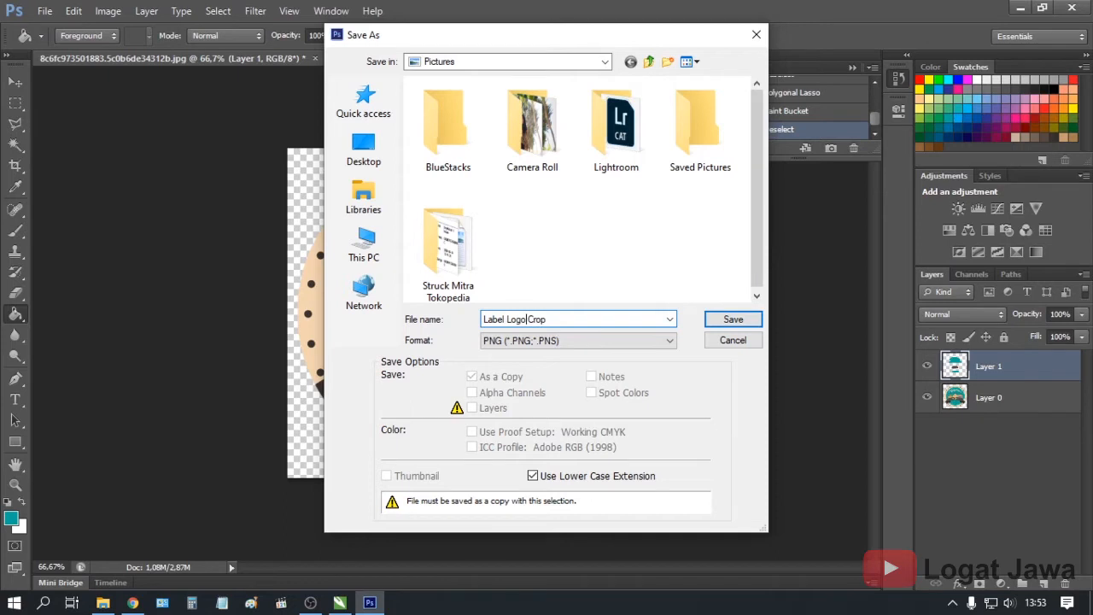
pyautogui.click(706, 319)
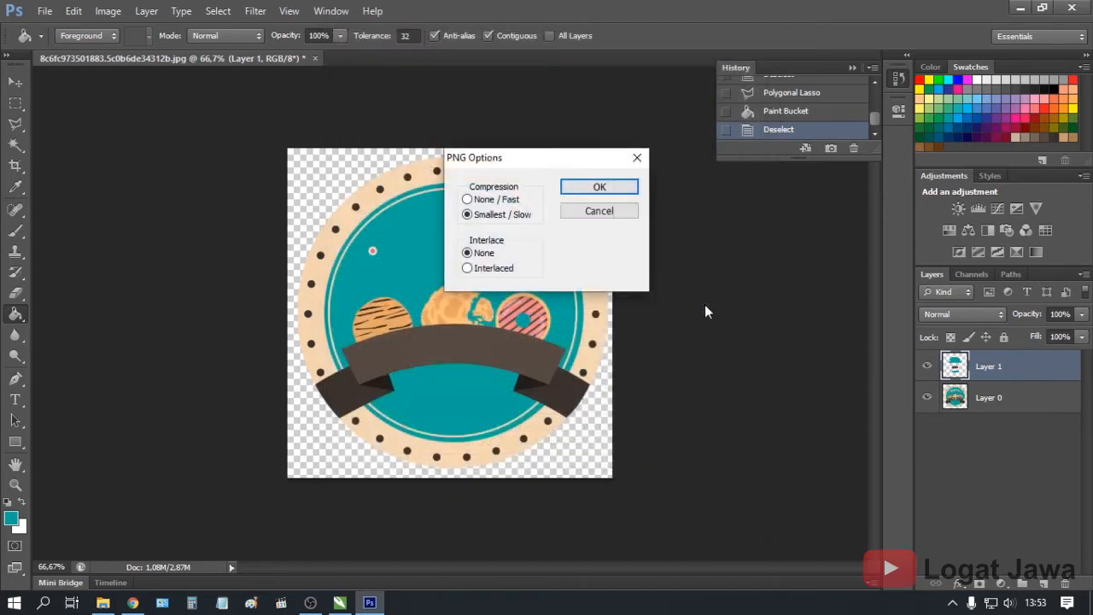
pyautogui.click(577, 188)
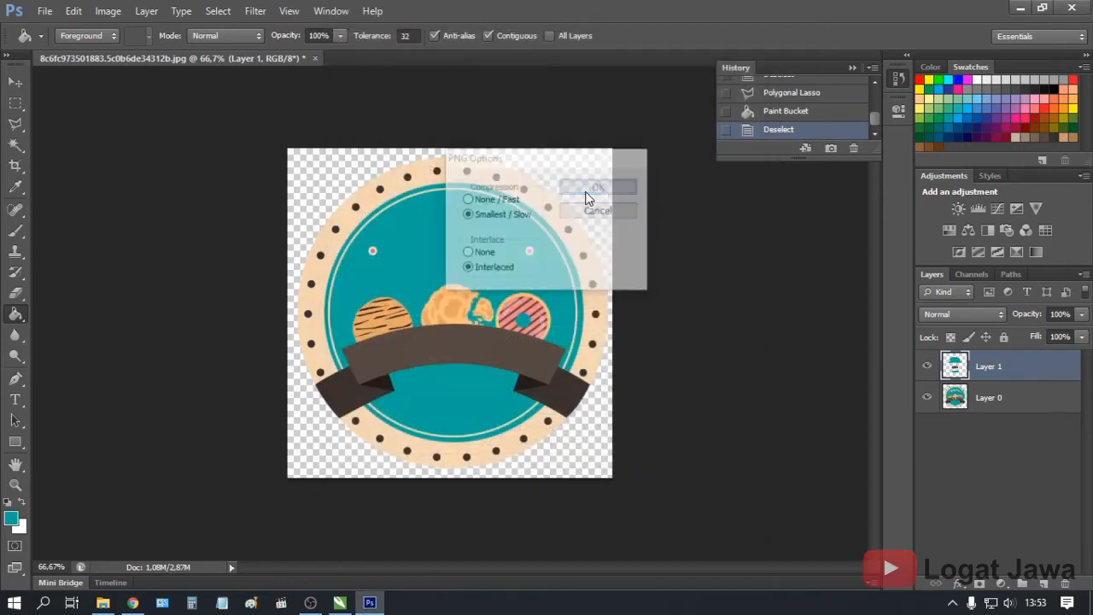
# Close the logo document without saving the jpg, then quit Photoshop
pyautogui.click(315, 59)
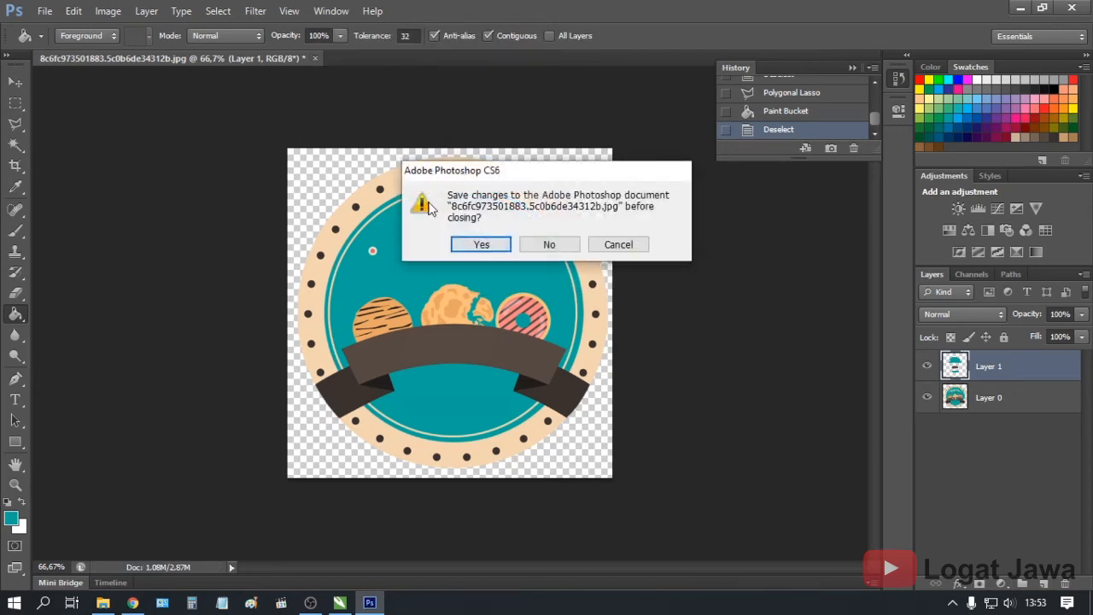
pyautogui.click(549, 245)
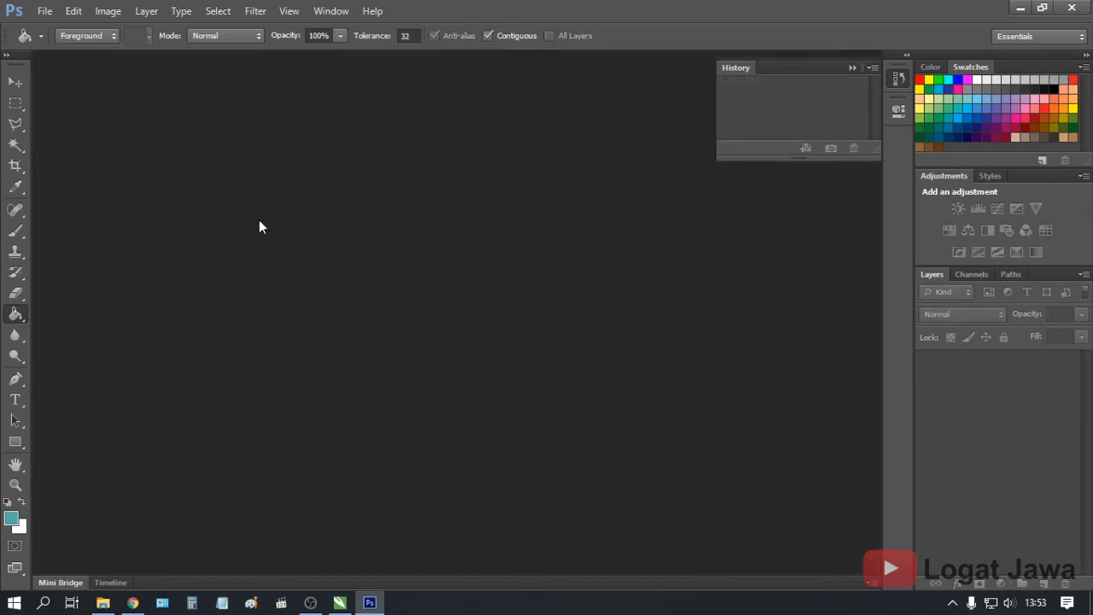
pyautogui.click(1071, 8)
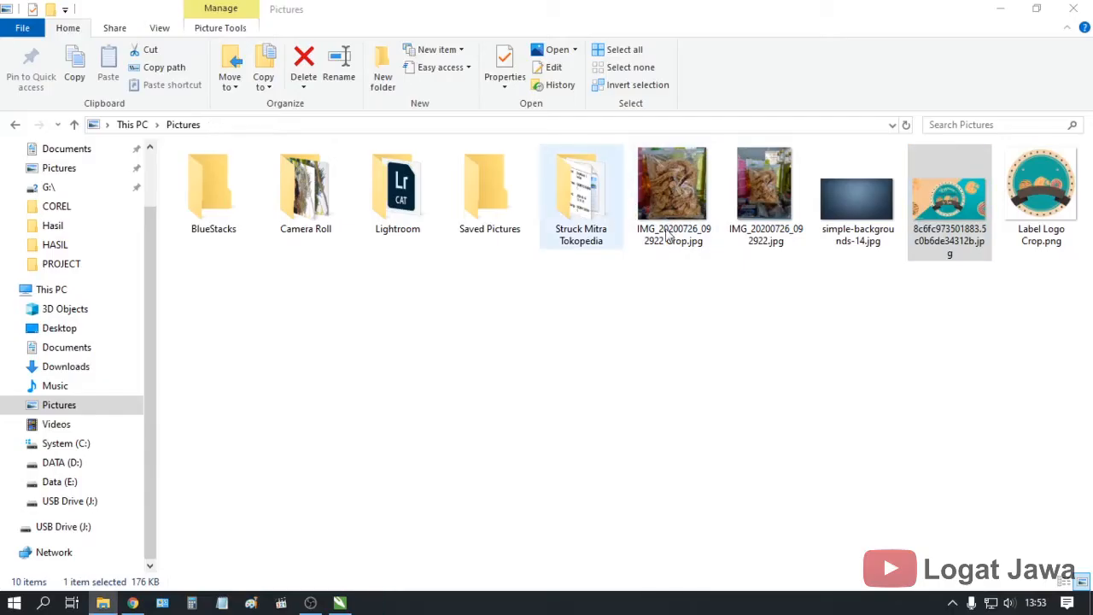
# Open Label Logo Crop.png from Pictures with Adobe Photoshop CS6
pyautogui.click(1023, 179)
pyautogui.rightClick(1023, 180)
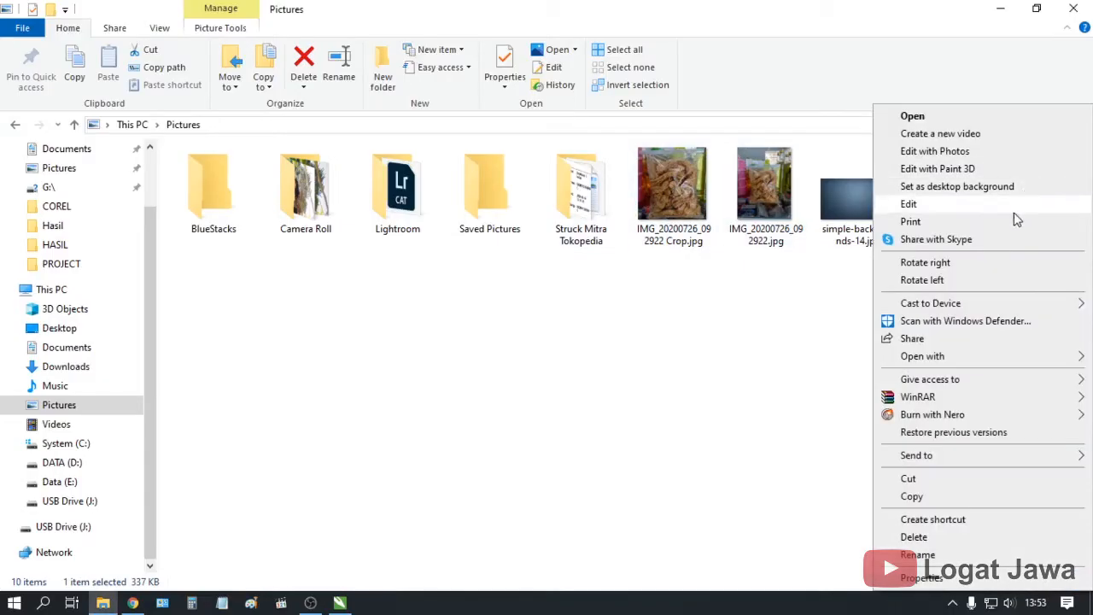
pyautogui.moveTo(943, 356)
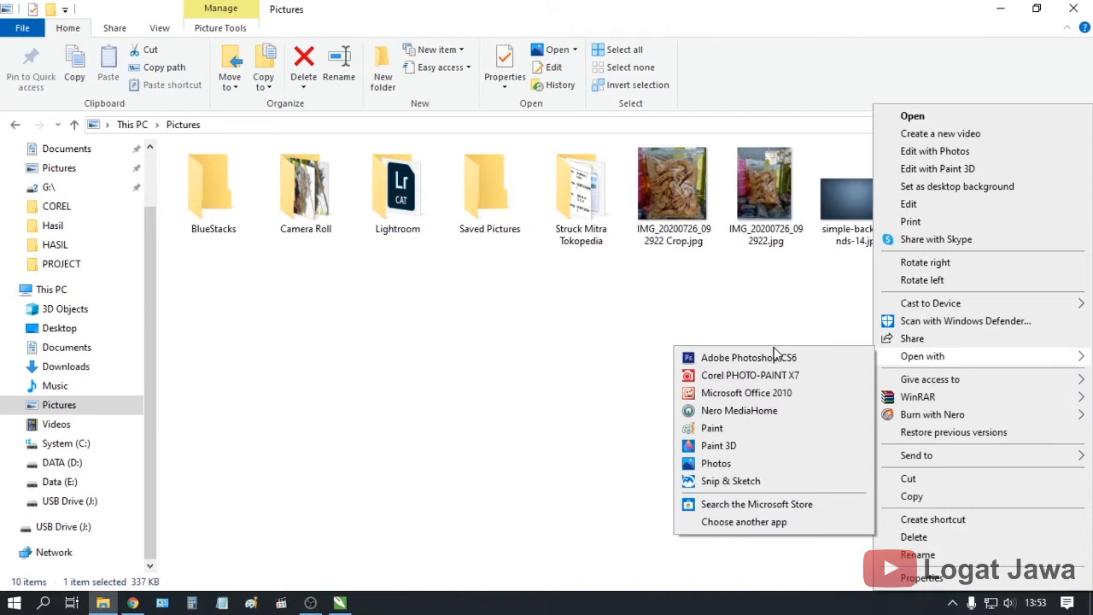
pyautogui.click(774, 357)
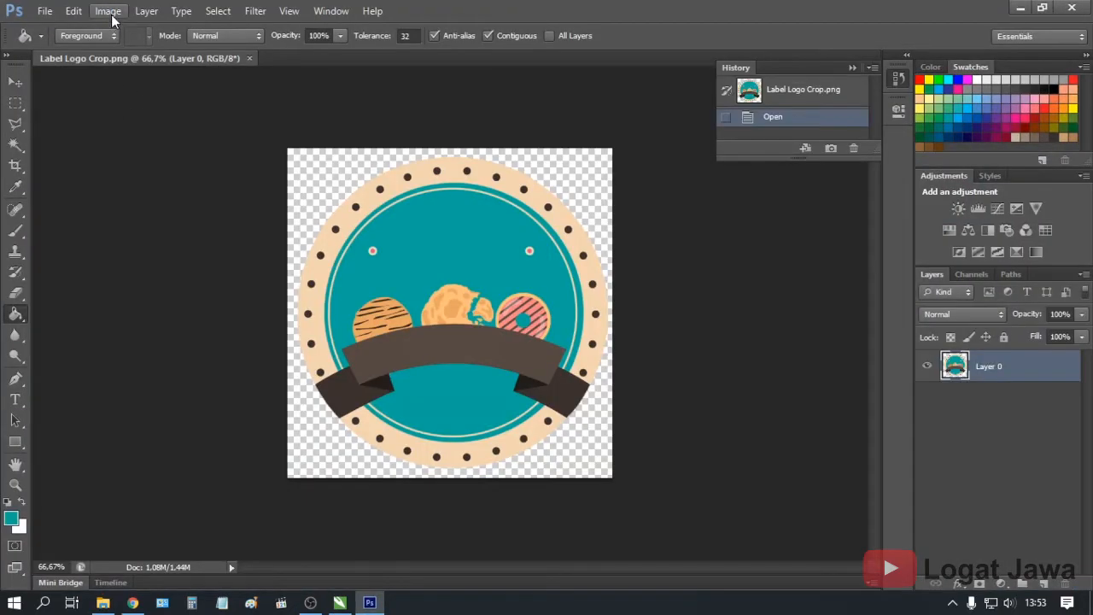
# Set the logo's image resolution to 500 pixels/inch
pyautogui.click(108, 10)
pyautogui.click(123, 126)
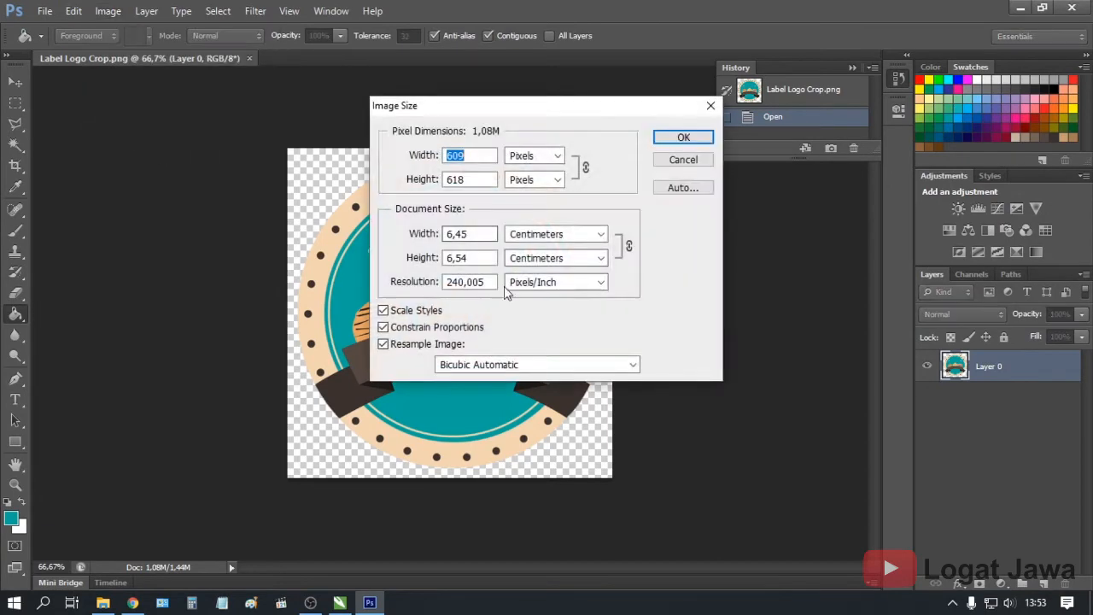
pyautogui.write('300')
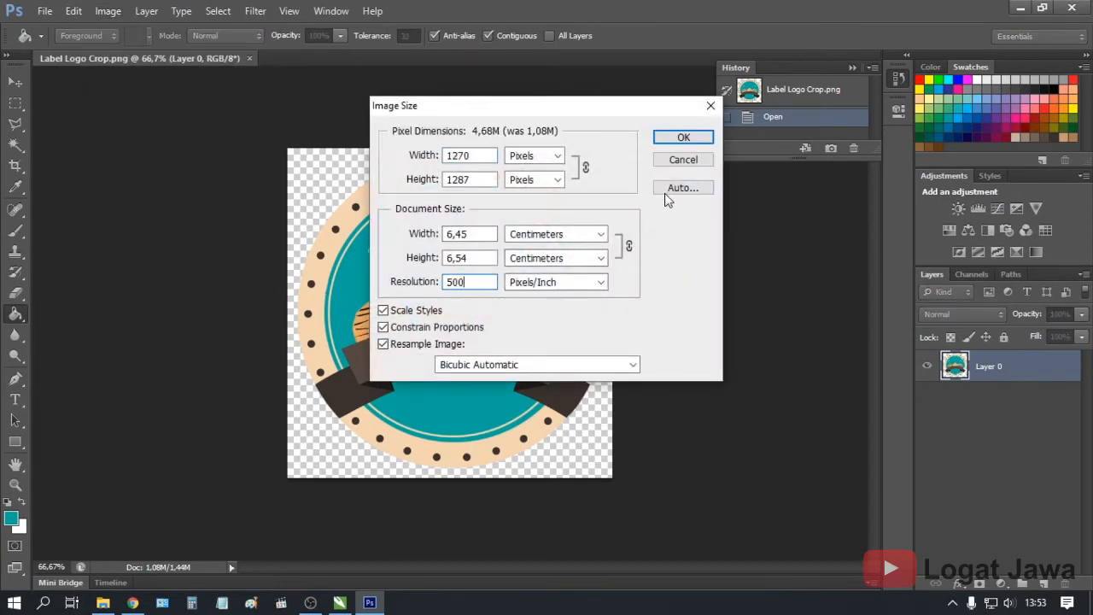
pyautogui.click(683, 136)
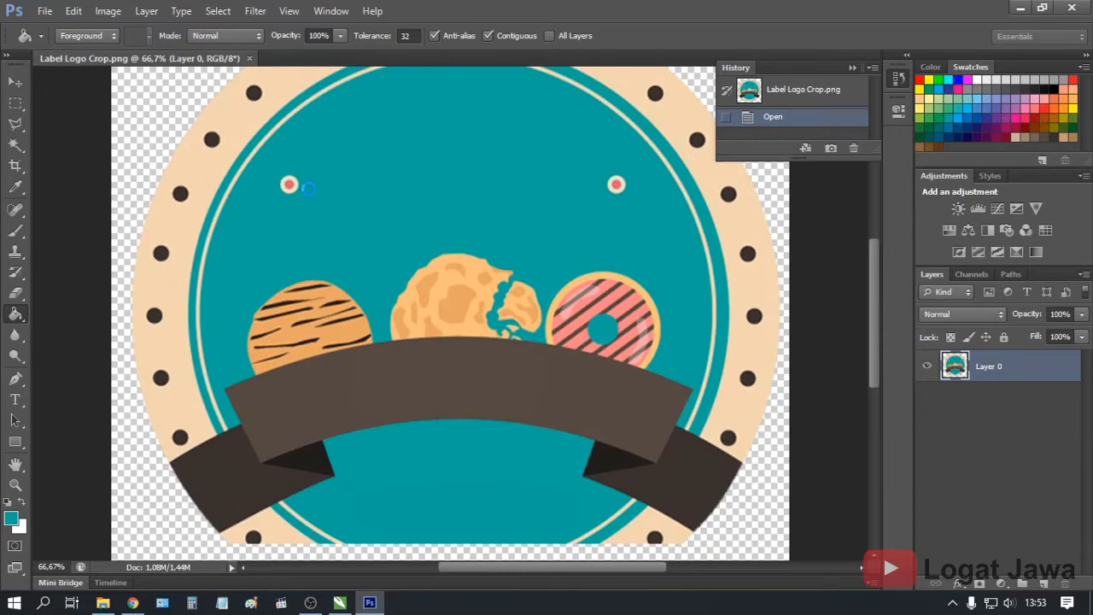
# Save the enlarged logo over the existing Label Logo Crop.png
pyautogui.click(45, 11)
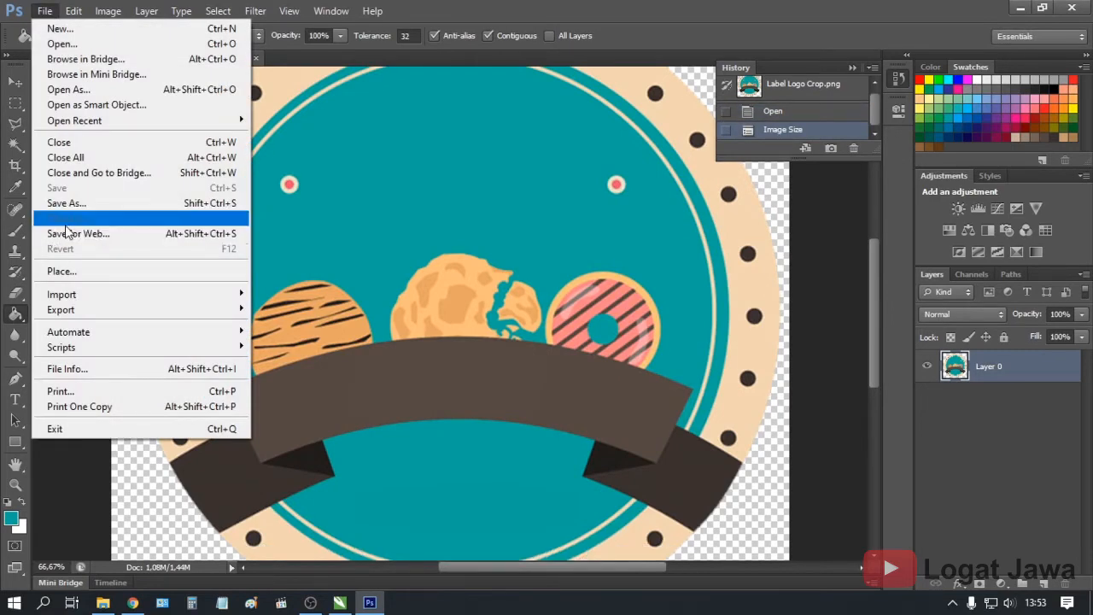
pyautogui.click(66, 203)
pyautogui.click(550, 254)
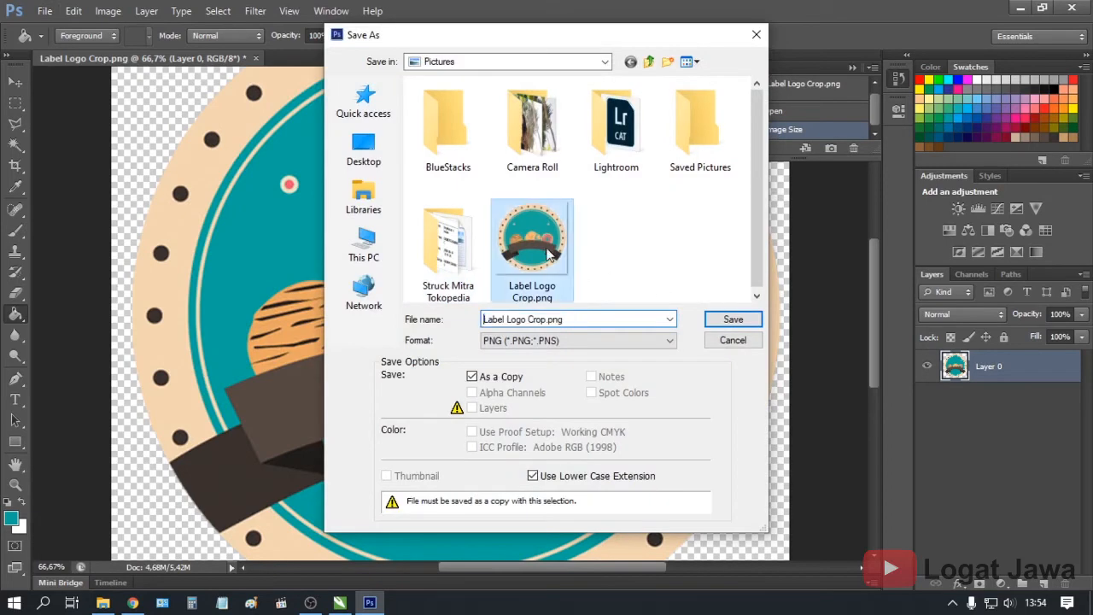
pyautogui.click(732, 319)
pyautogui.click(521, 242)
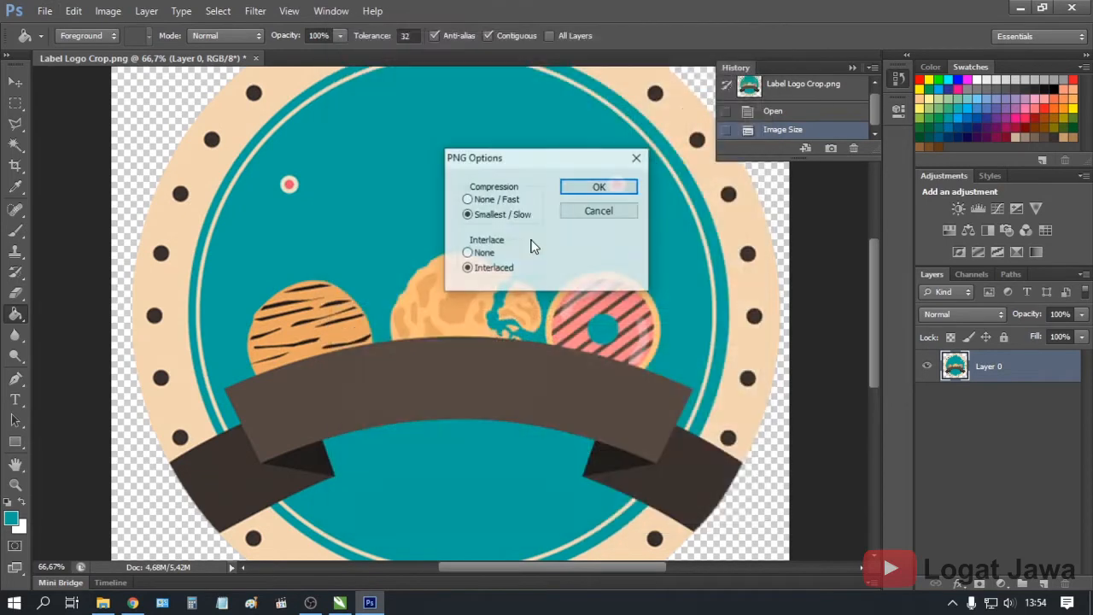
pyautogui.click(599, 186)
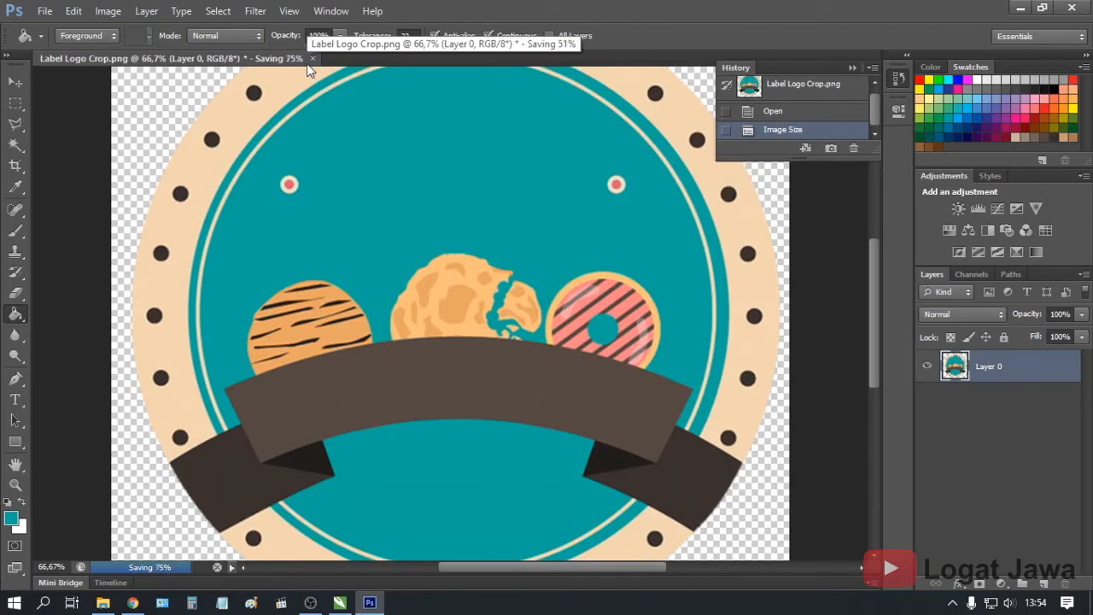
# Close the logo document without further saving and quit Photoshop
pyautogui.click(257, 58)
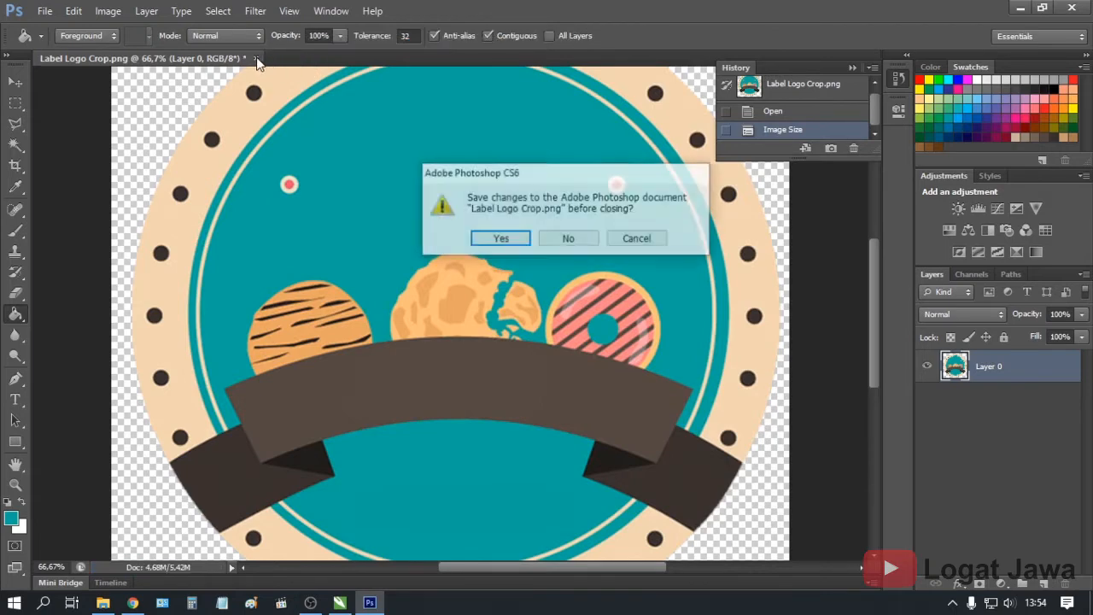
pyautogui.click(554, 239)
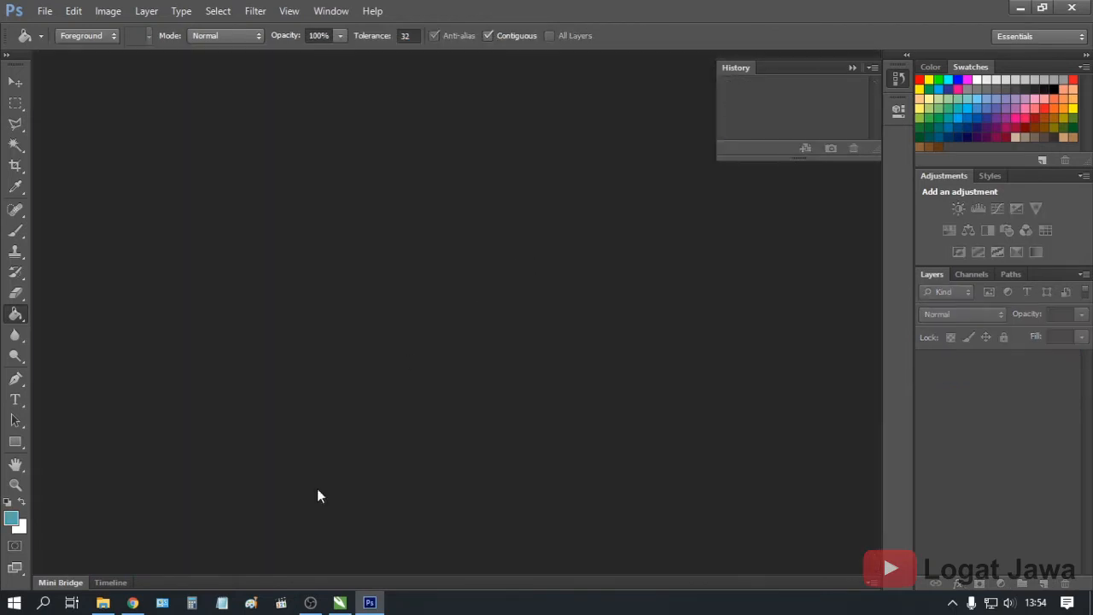
pyautogui.click(1072, 7)
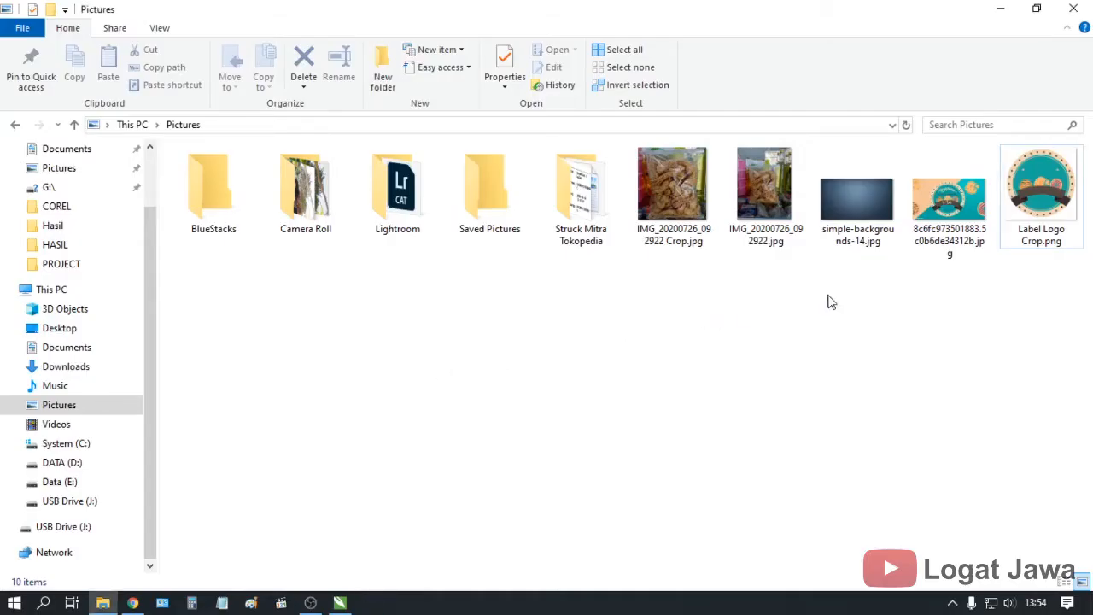
# Drag Label Logo Crop.png from File Explorer into the open CorelDRAW document
pyautogui.click(1035, 186)
pyautogui.moveTo(1029, 170)
pyautogui.mouseDown()
pyautogui.moveTo(654, 439)
pyautogui.moveTo(334, 566)
pyautogui.moveTo(341, 608)
pyautogui.moveTo(598, 383)
pyautogui.mouseUp()
pyautogui.scroll(2, 552, 348)
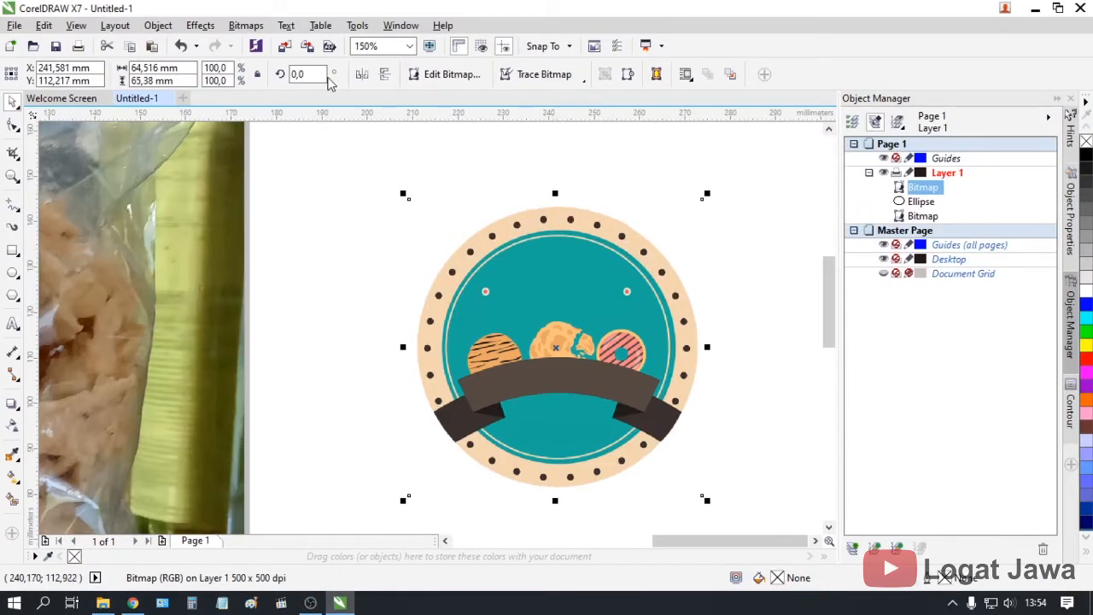
# PowerTRACE the logo bitmap with the Outline trace type and move the traced group off the bitmap
pyautogui.click(246, 25)
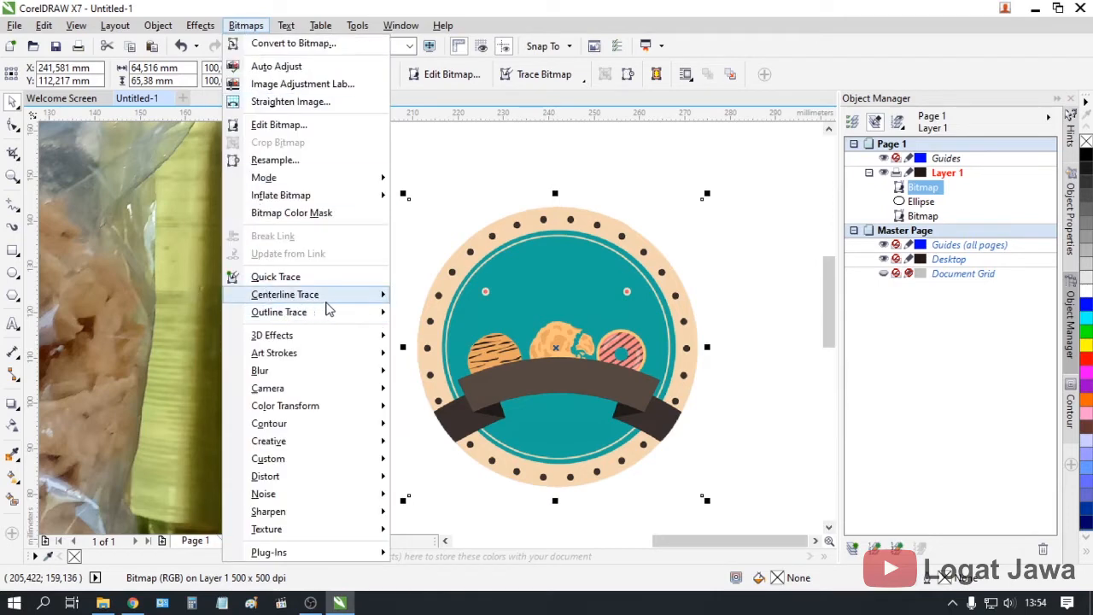
pyautogui.moveTo(318, 298)
pyautogui.click(419, 296)
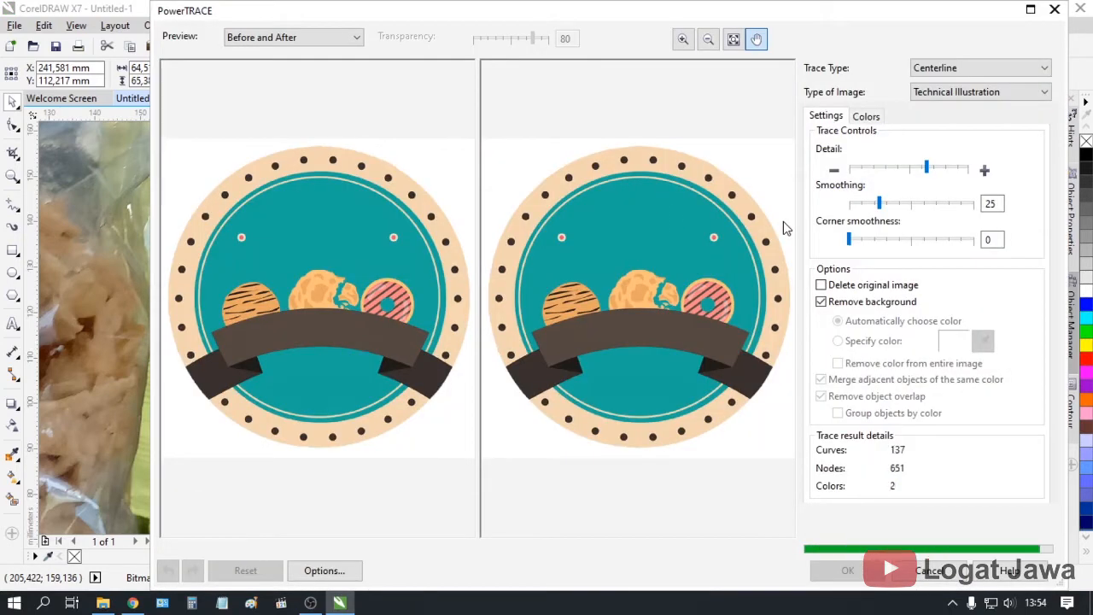
pyautogui.click(929, 67)
pyautogui.click(939, 101)
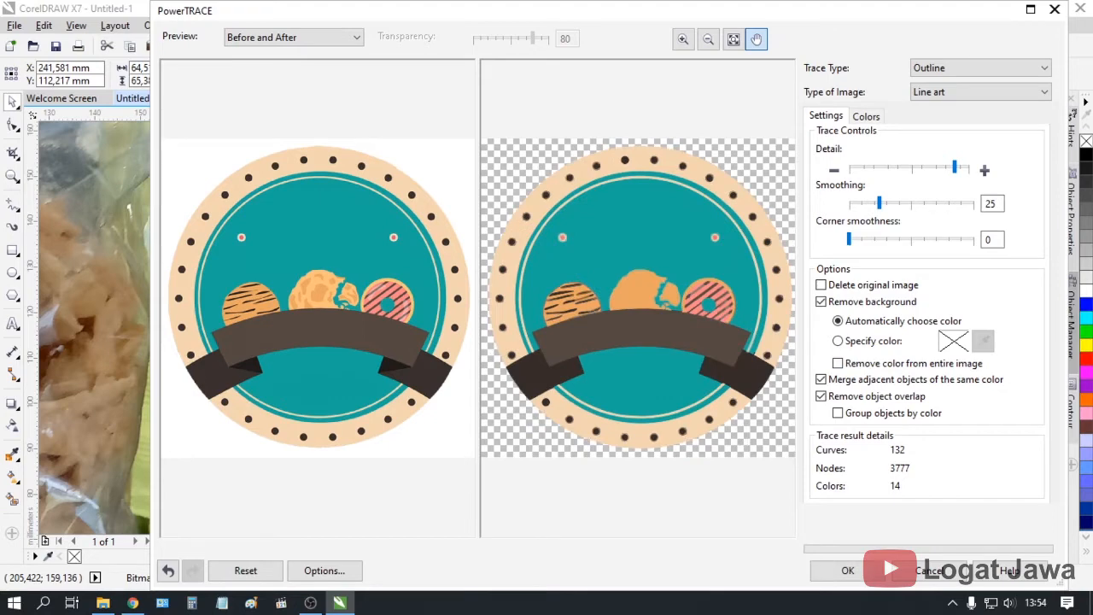
pyautogui.click(872, 568)
pyautogui.moveTo(556, 337); pyautogui.dragTo(490, 388)
pyautogui.moveTo(648, 305); pyautogui.dragTo(696, 296)
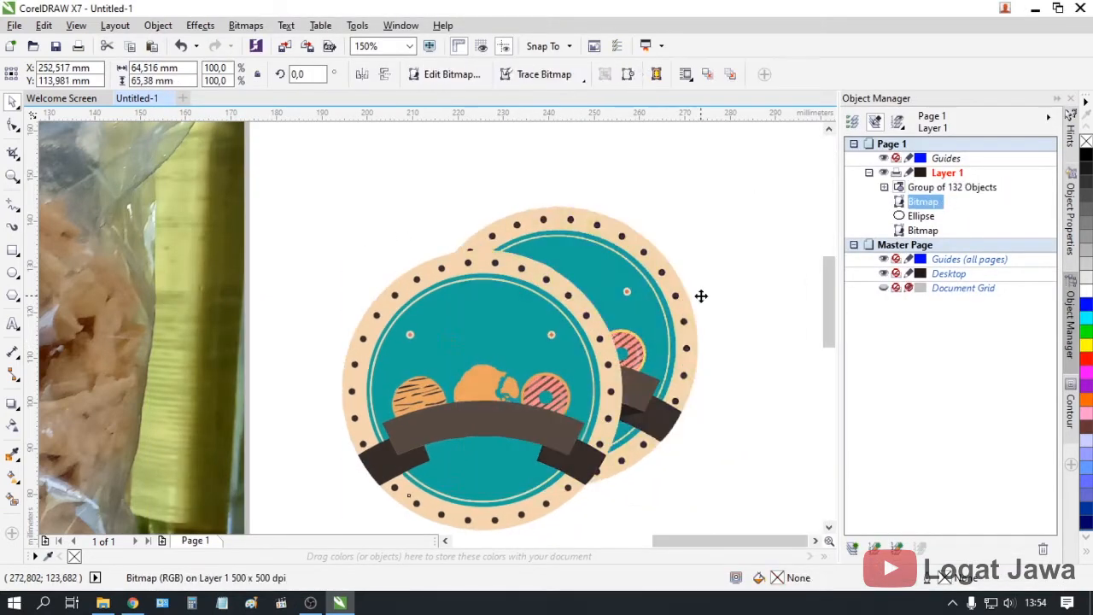
# Delete the original bitmap, centre the traced logo on the page, and size it 8 × 8 cm
pyautogui.press('Delete')
pyautogui.click(556, 339)
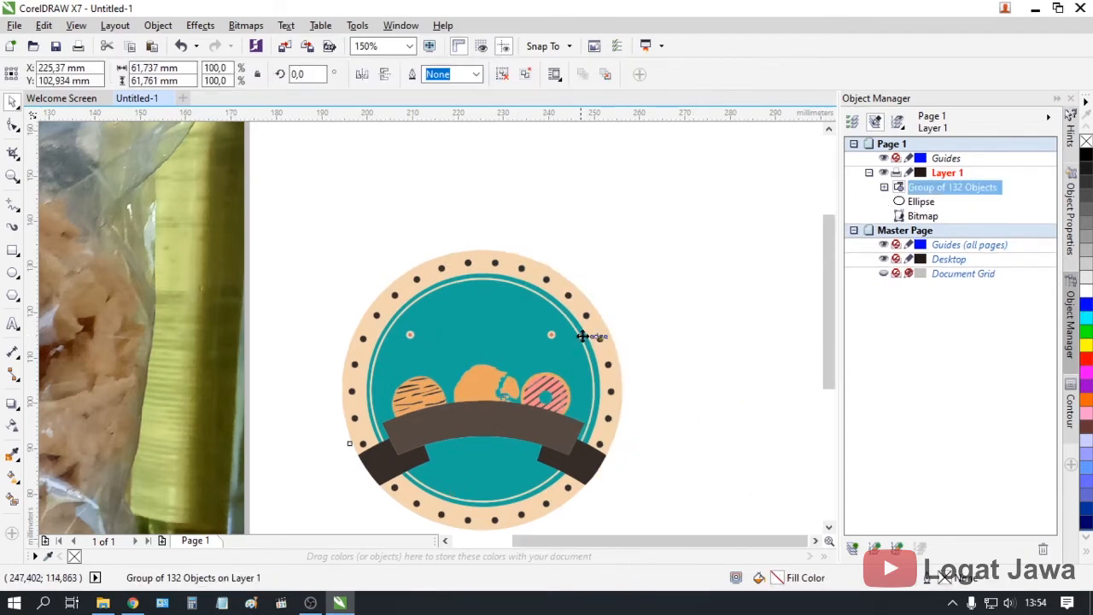
pyautogui.scroll(-2, 555, 339)
pyautogui.press('p')
pyautogui.scroll(1, 230, 369)
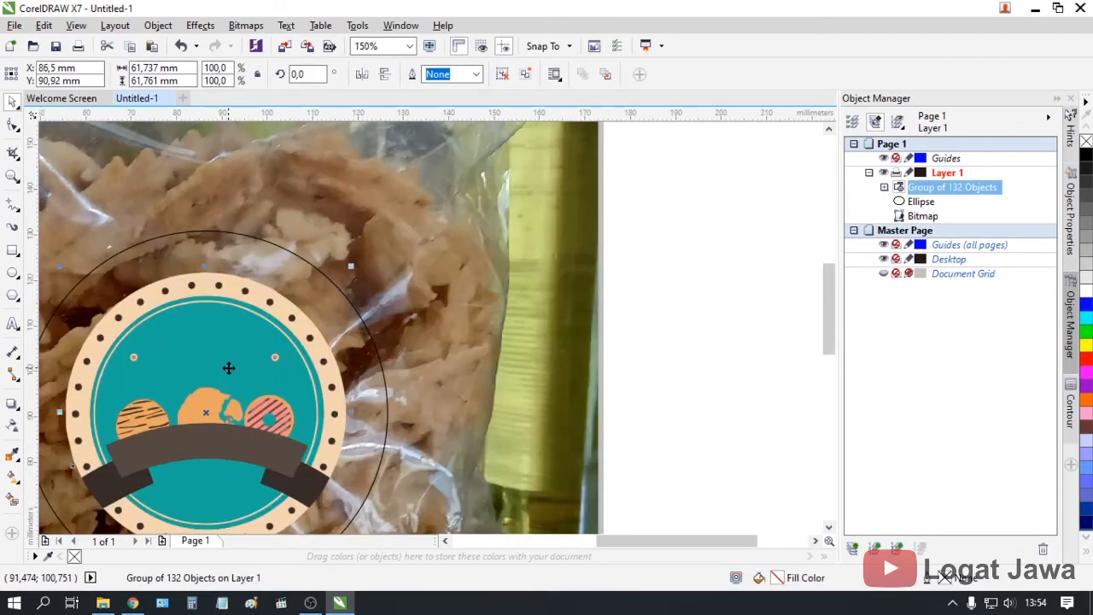
pyautogui.scroll(-1, 188, 319)
pyautogui.click(185, 75)
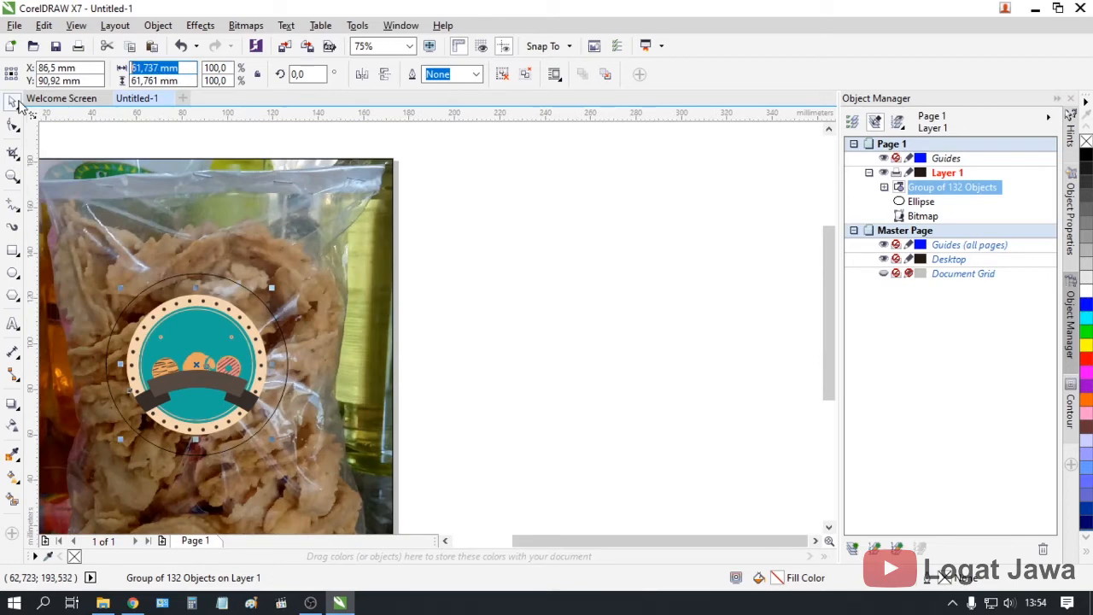
pyautogui.write('8cm')
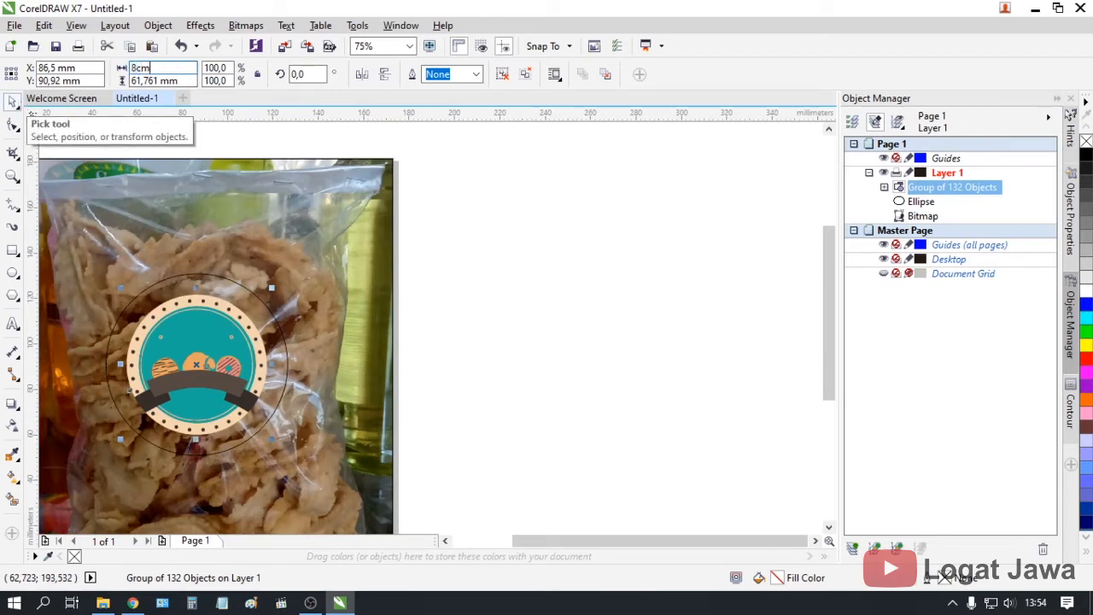
pyautogui.press('Tab')
pyautogui.write('8')
pyautogui.press('Return')
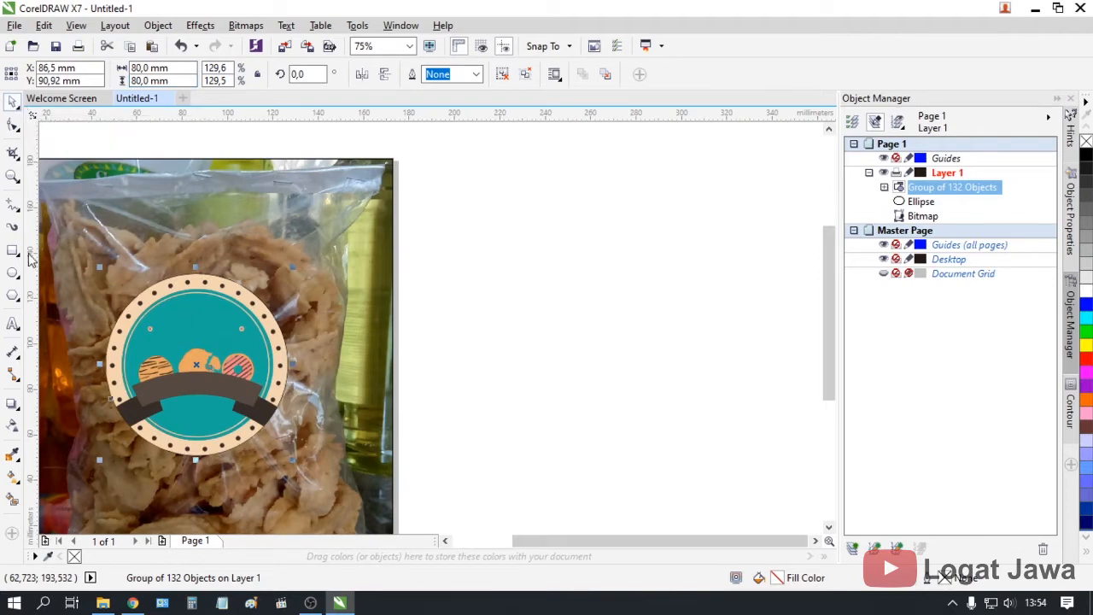
# Reorder the stack so the logo is in front and the ellipse sits between logo and photo
pyautogui.scroll(1, 198, 393)
pyautogui.hotkey('shift', 'pagedown')
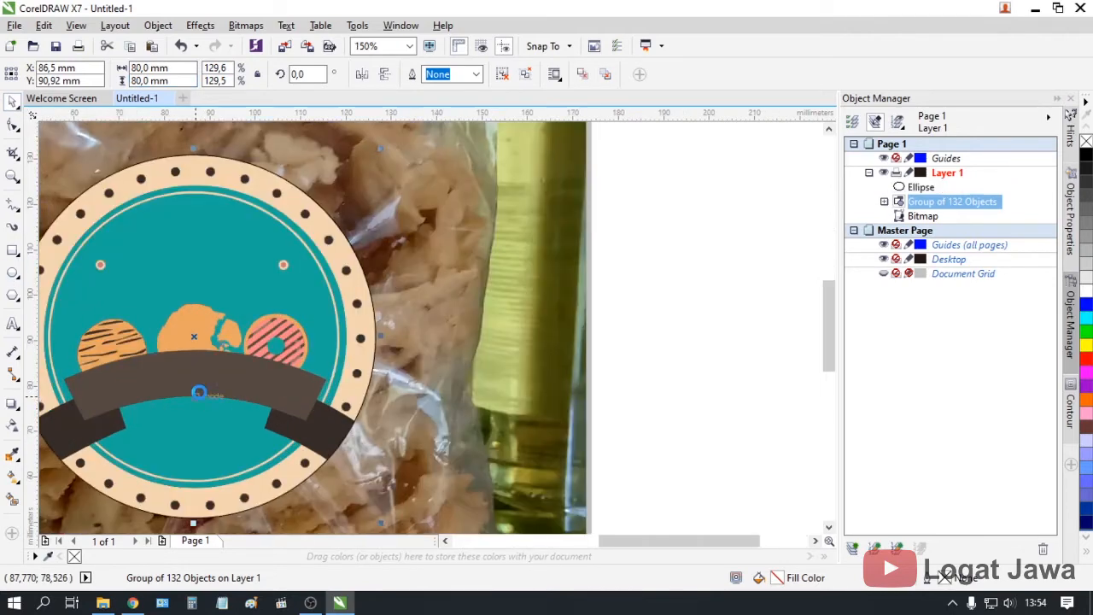
pyautogui.hotkey('ctrl', 'pageup')
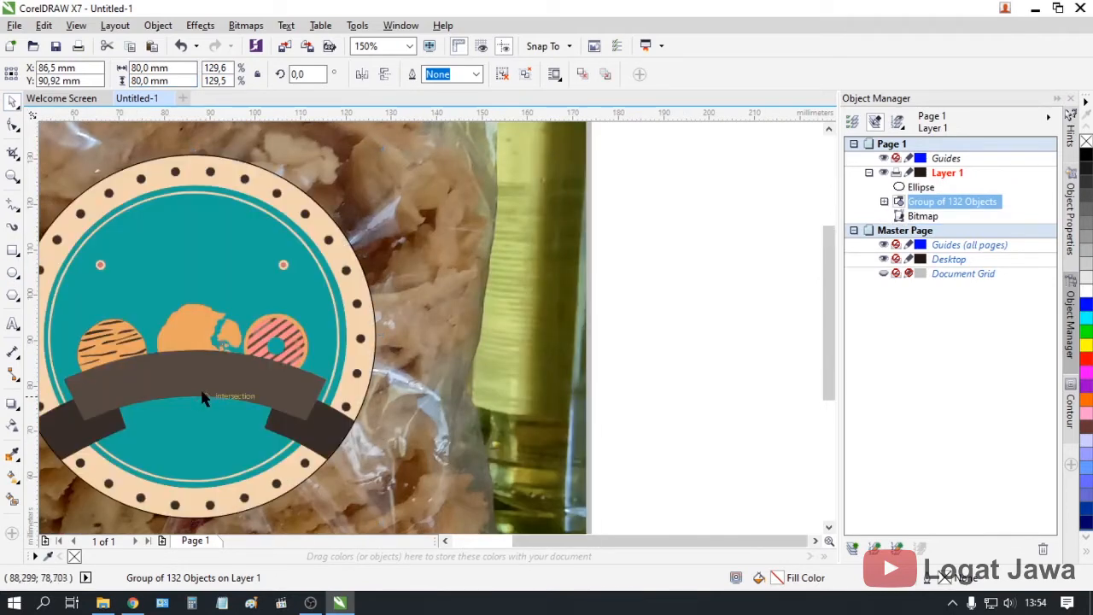
pyautogui.scroll(-1, 199, 397)
pyautogui.click(478, 237)
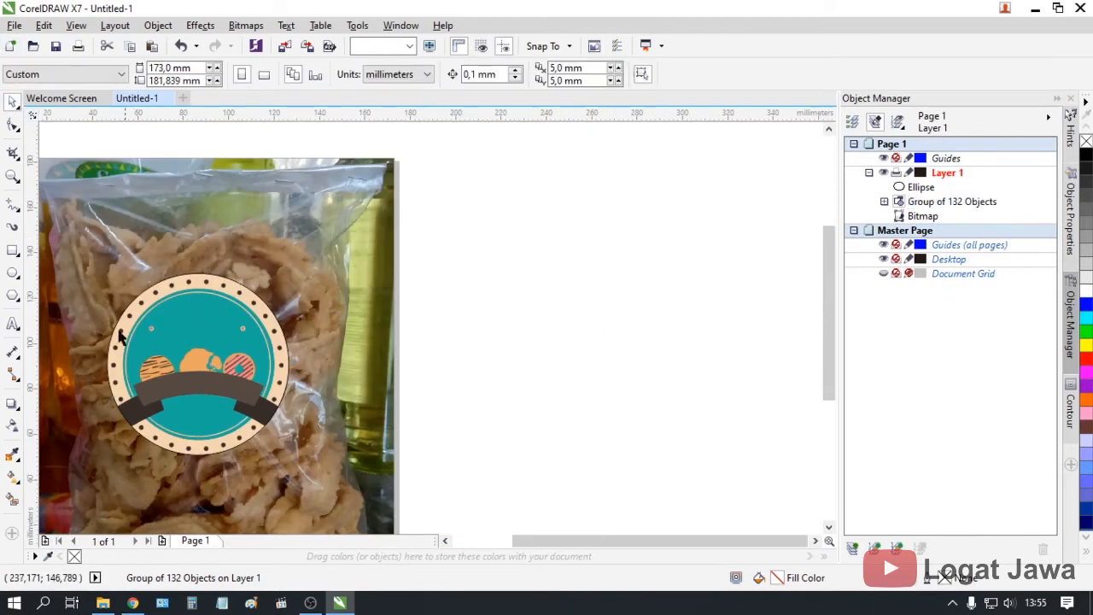
pyautogui.scroll(1, 268, 317)
pyautogui.click(307, 305)
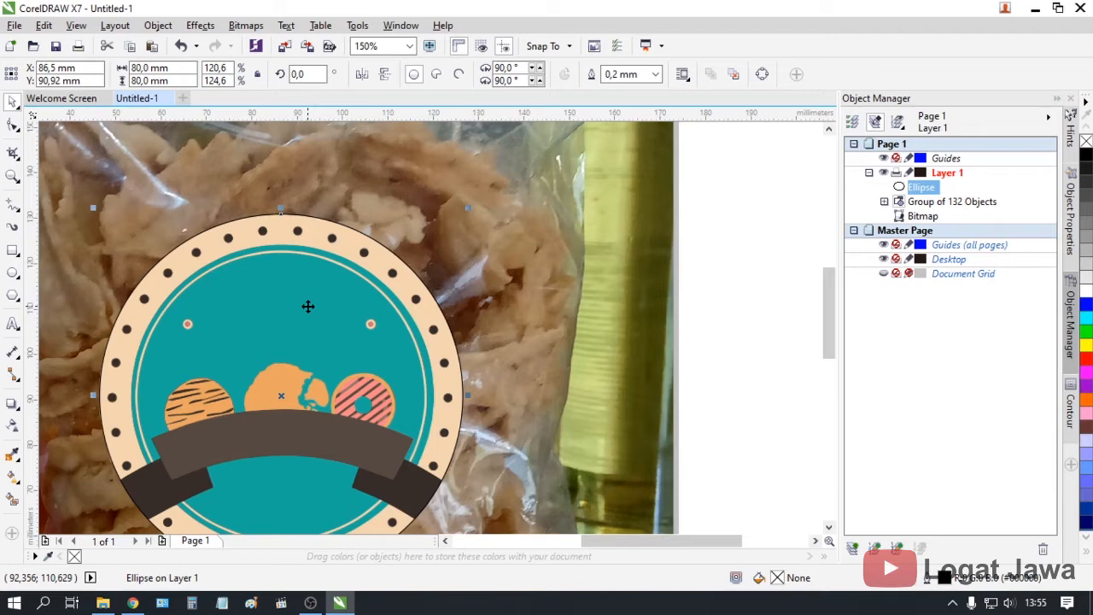
pyautogui.scroll(-1, 307, 306)
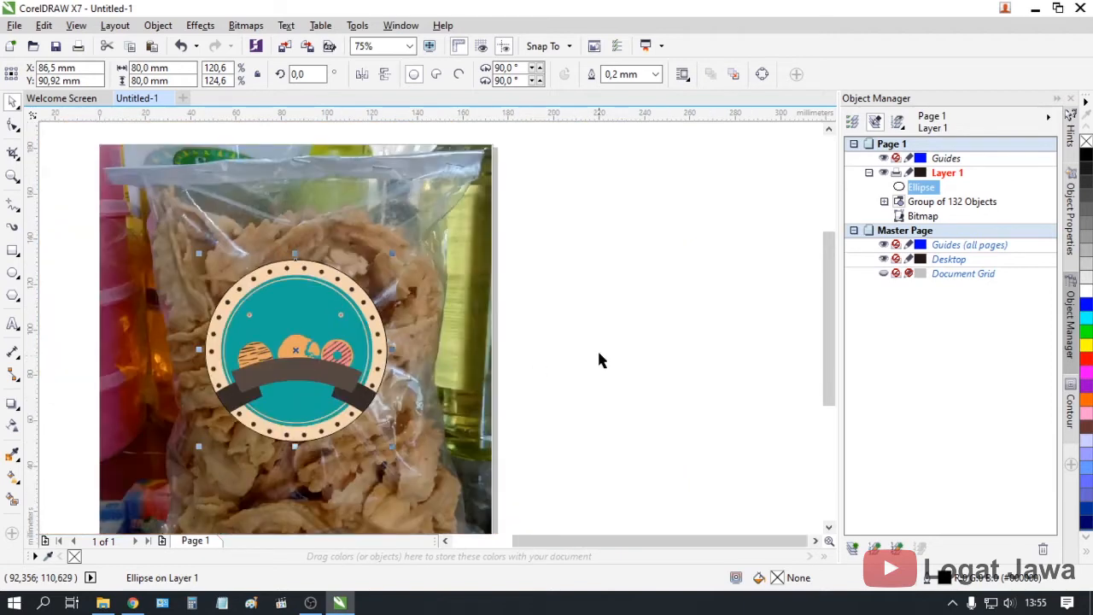
pyautogui.scroll(1, 337, 354)
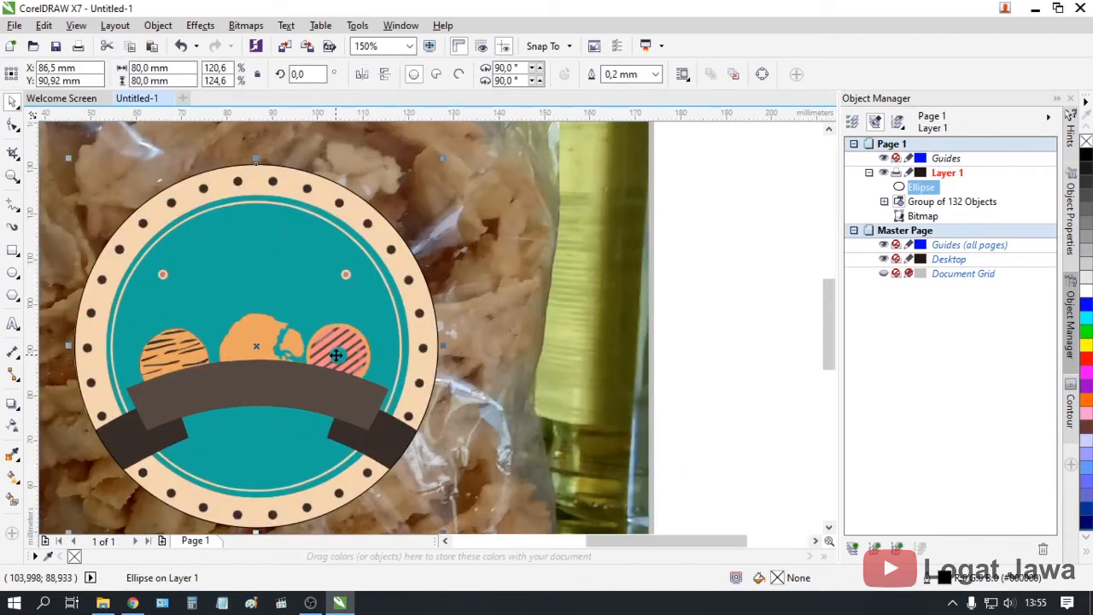
pyautogui.hotkey('ctrl', 'pagedown')
pyautogui.hotkey('ctrl', 'pagedown')
pyautogui.hotkey('ctrl', 'pageup')
pyautogui.scroll(-1, 338, 359)
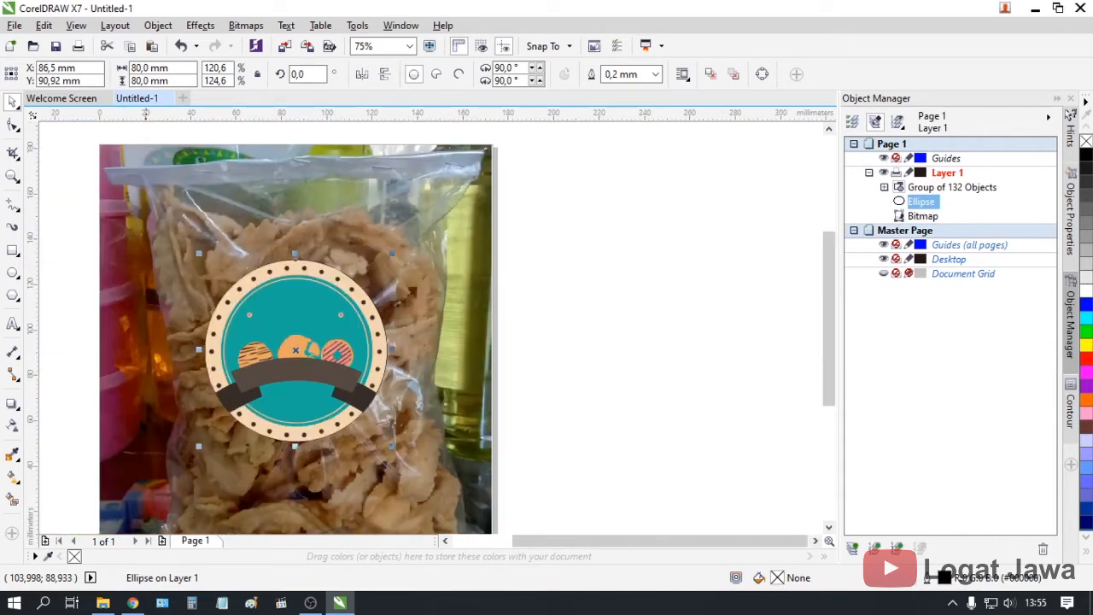
# Show the Object Properties docker
pyautogui.click(1071, 208)
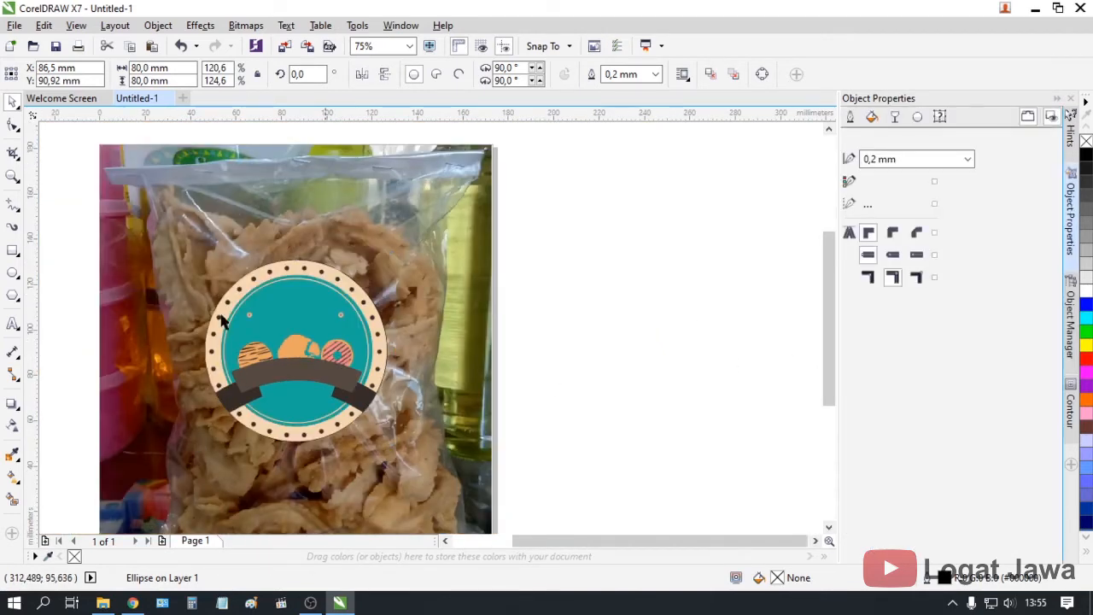
pyautogui.click(632, 359)
pyautogui.scroll(1, 201, 301)
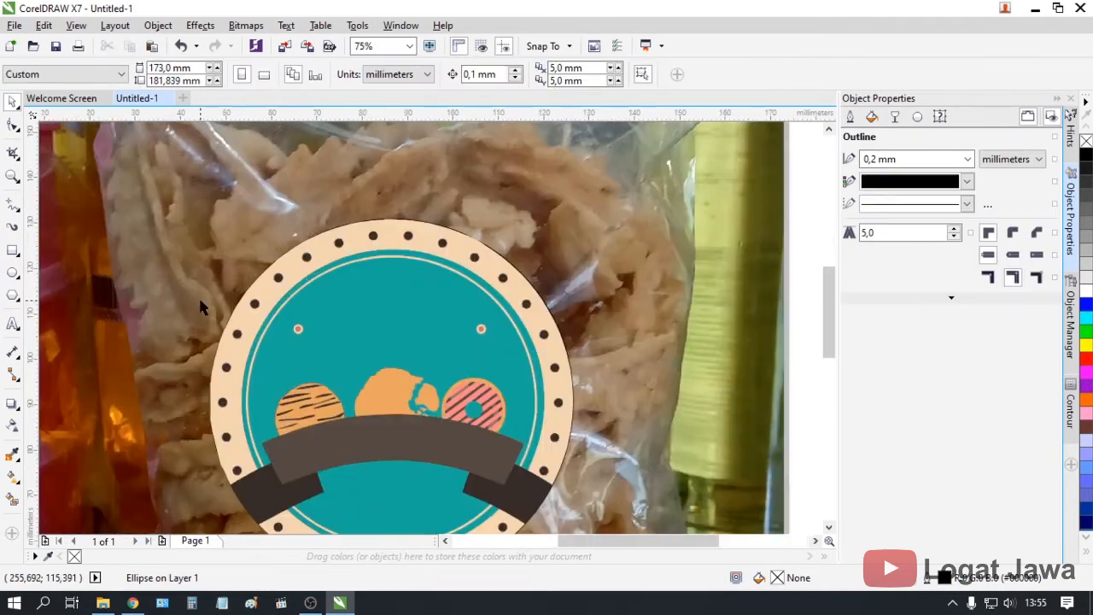
# Draw a Pen curve from the left dot to the right dot, bent into an upward arc
pyautogui.click(19, 212)
pyautogui.click(59, 256)
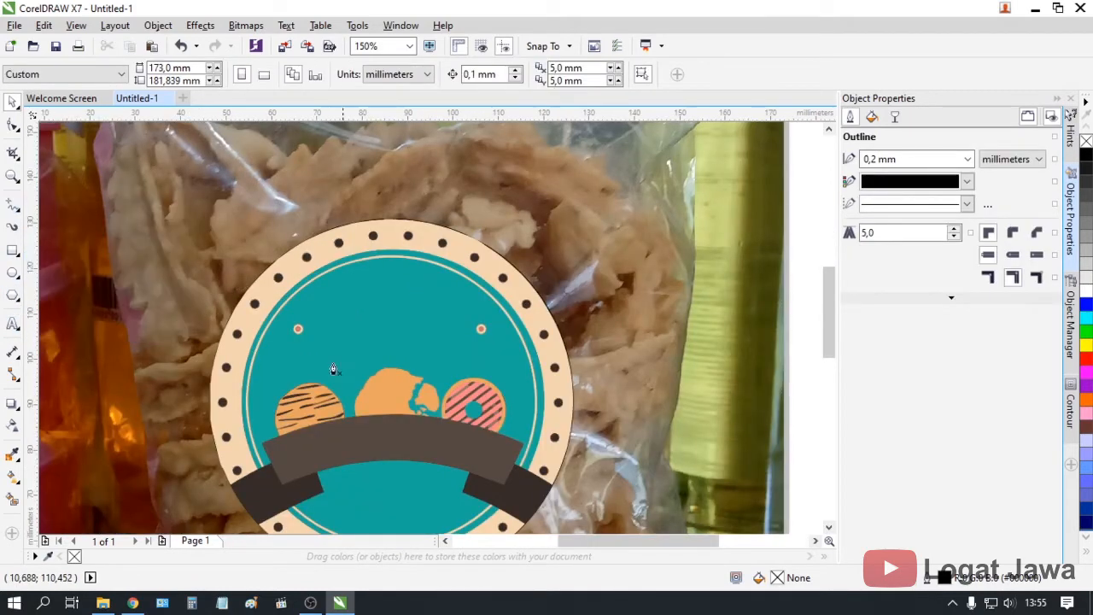
pyautogui.scroll(1, 318, 329)
pyautogui.click(278, 331)
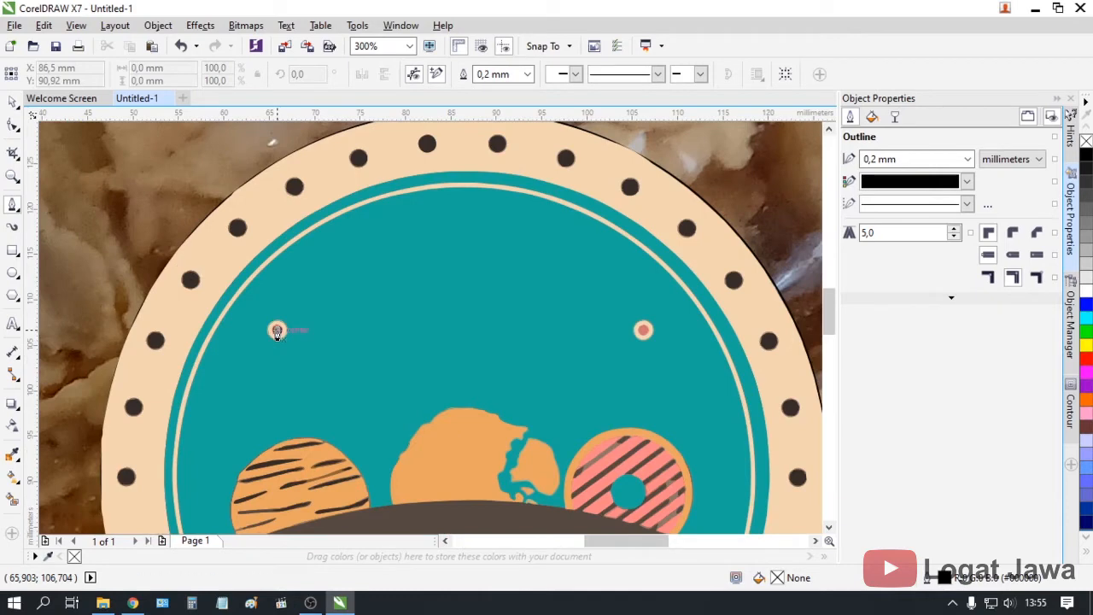
pyautogui.click(644, 332)
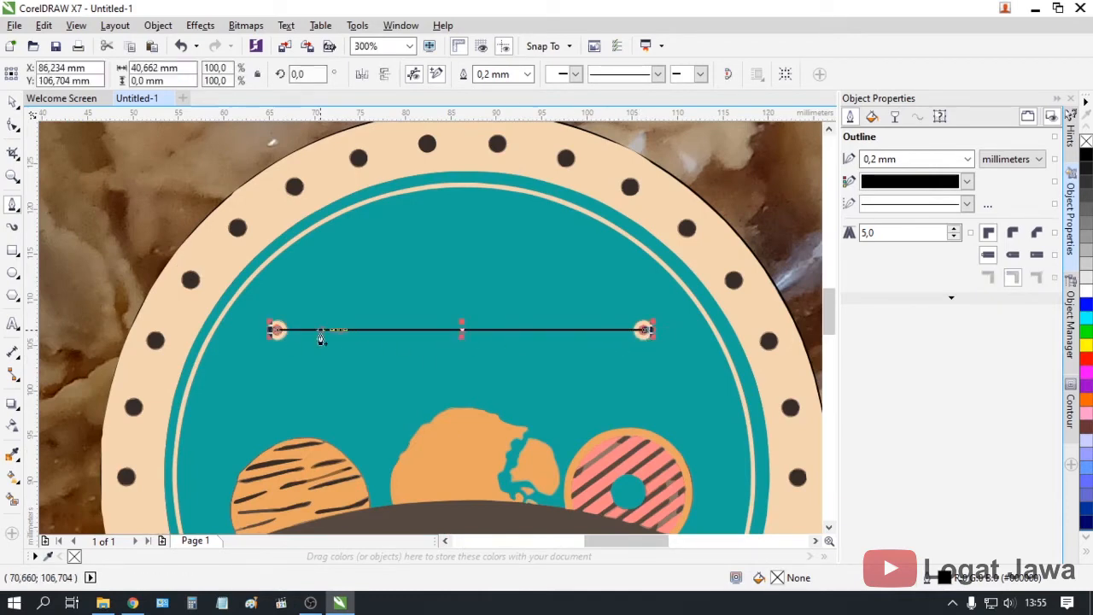
pyautogui.hotkey('ctrl', 'z')
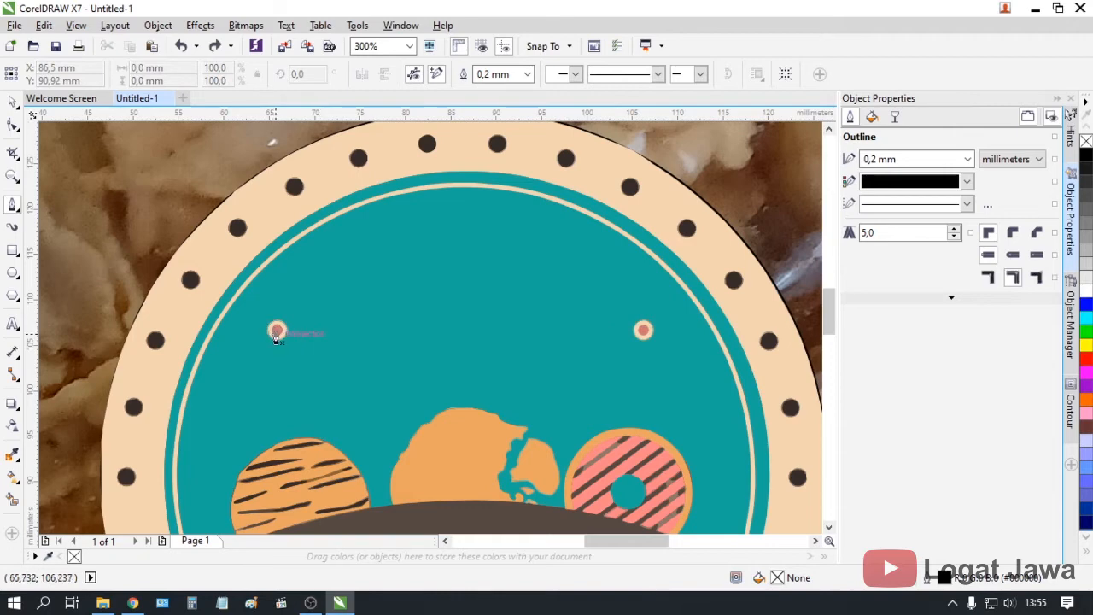
pyautogui.click(642, 332)
pyautogui.moveTo(651, 357); pyautogui.dragTo(631, 370)
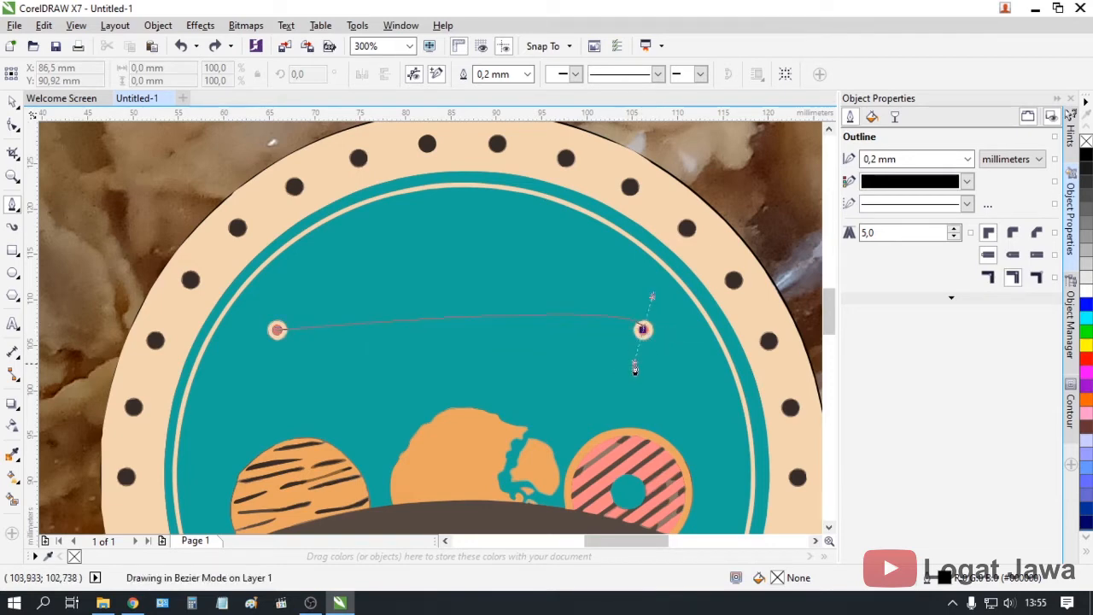
pyautogui.moveTo(705, 363); pyautogui.dragTo(794, 415)
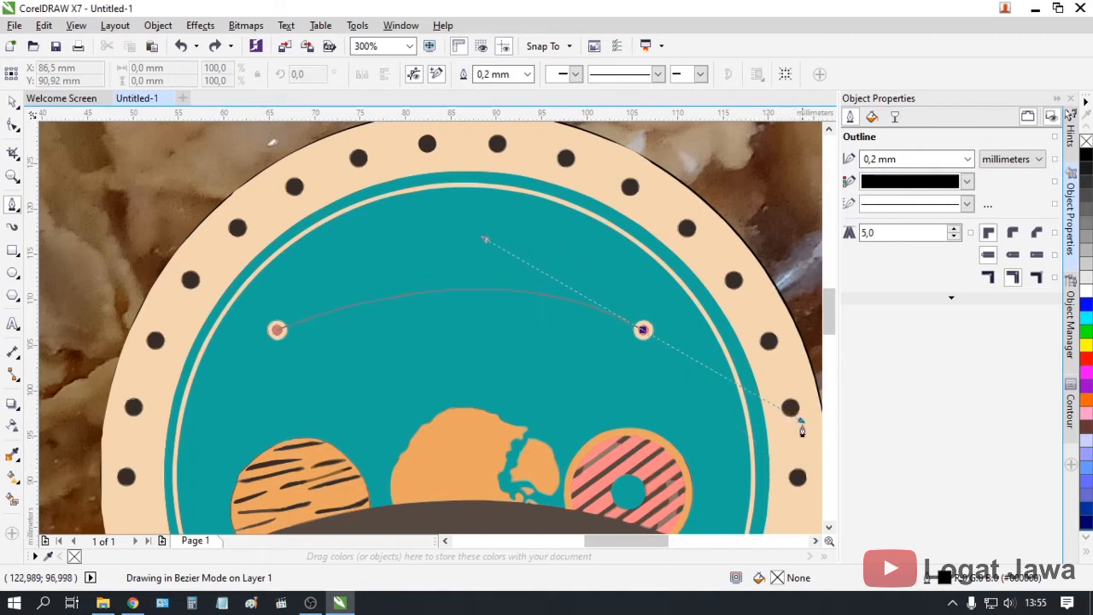
pyautogui.press('Escape')
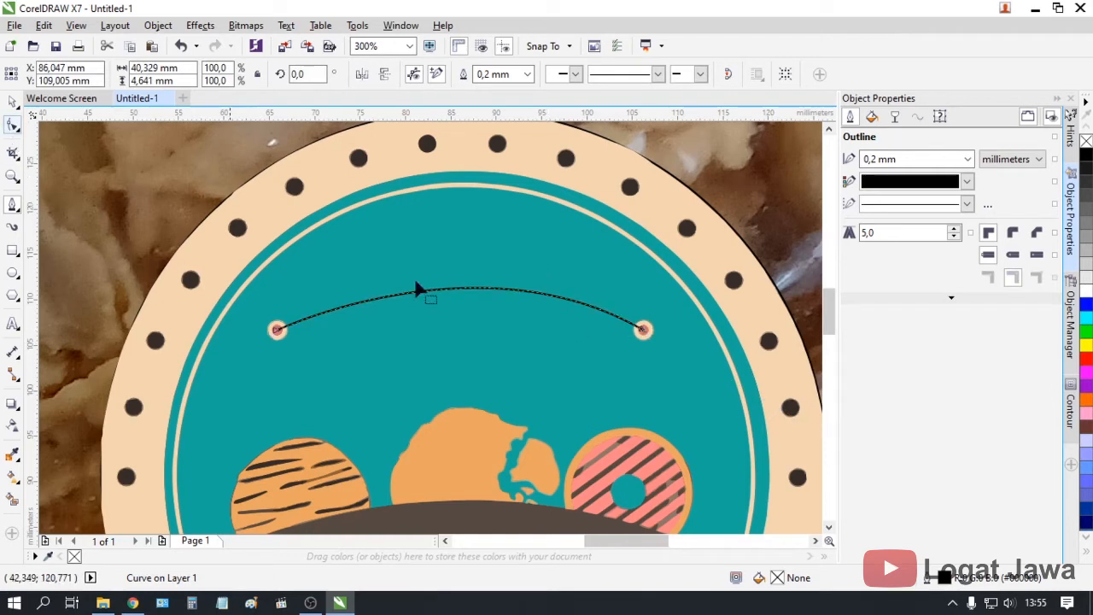
# Refine the arc's curvature with the Shape tool by adjusting its right end node
pyautogui.press('F10')
pyautogui.click(642, 330)
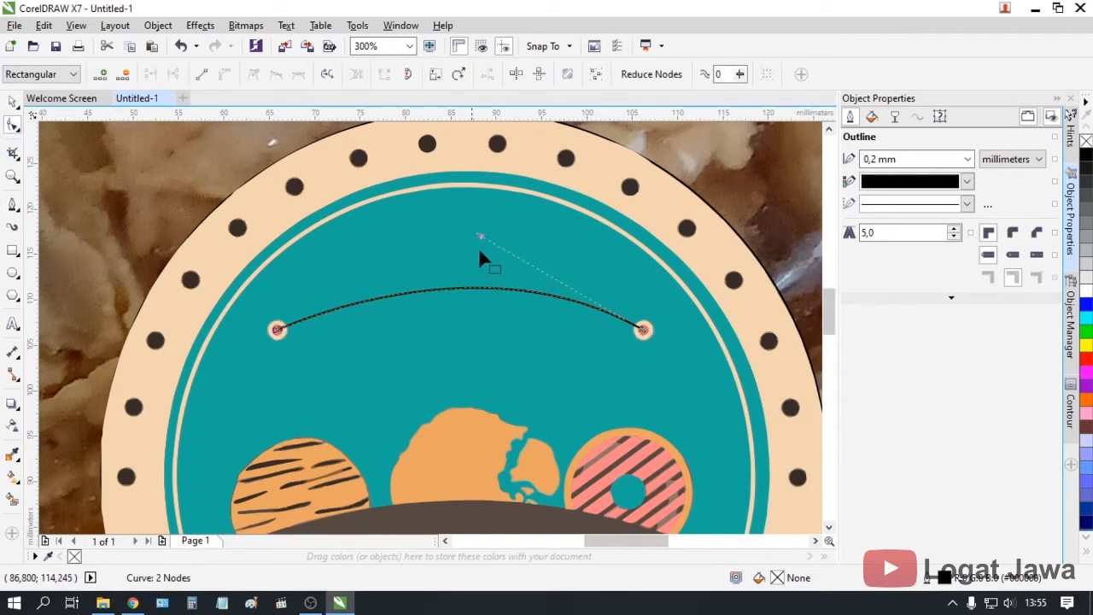
pyautogui.moveTo(479, 232); pyautogui.dragTo(440, 215)
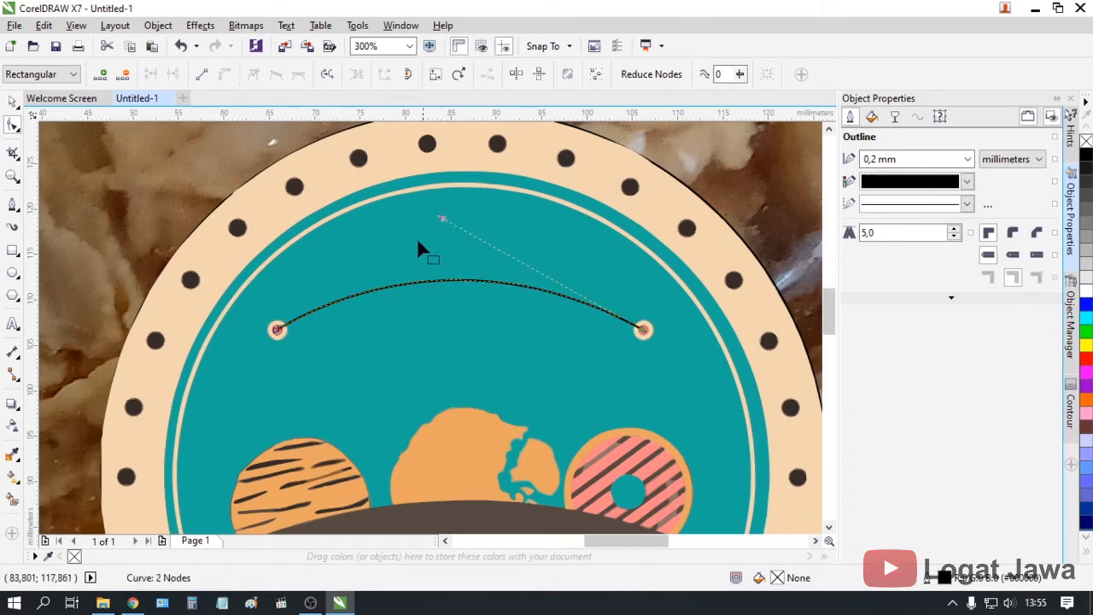
pyautogui.press('space')
pyautogui.scroll(-3, 445, 324)
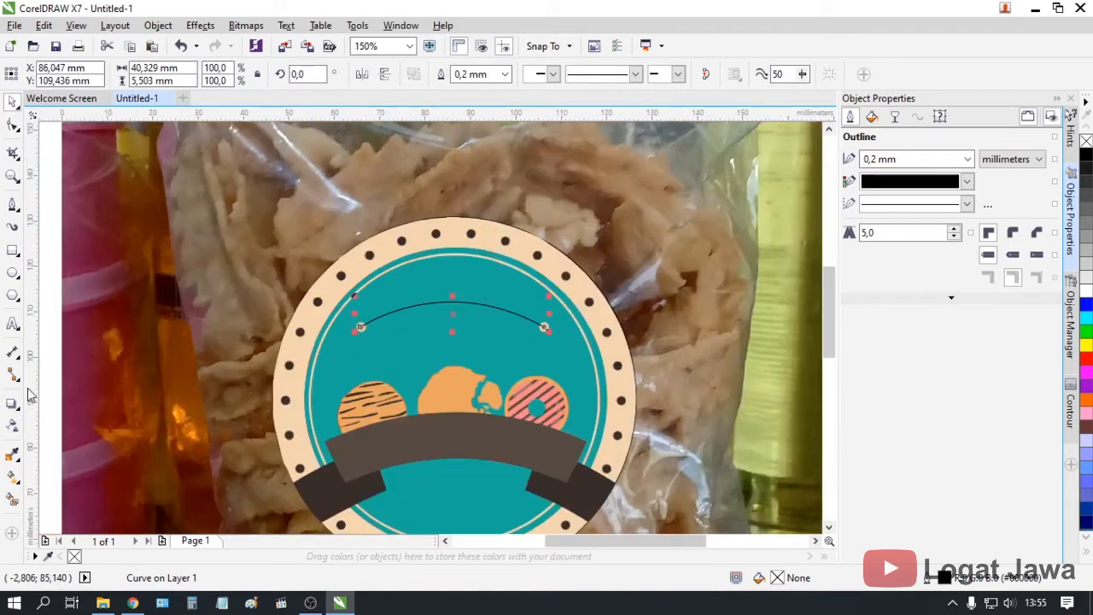
pyautogui.click(13, 324)
pyautogui.scroll(-2, 764, 281)
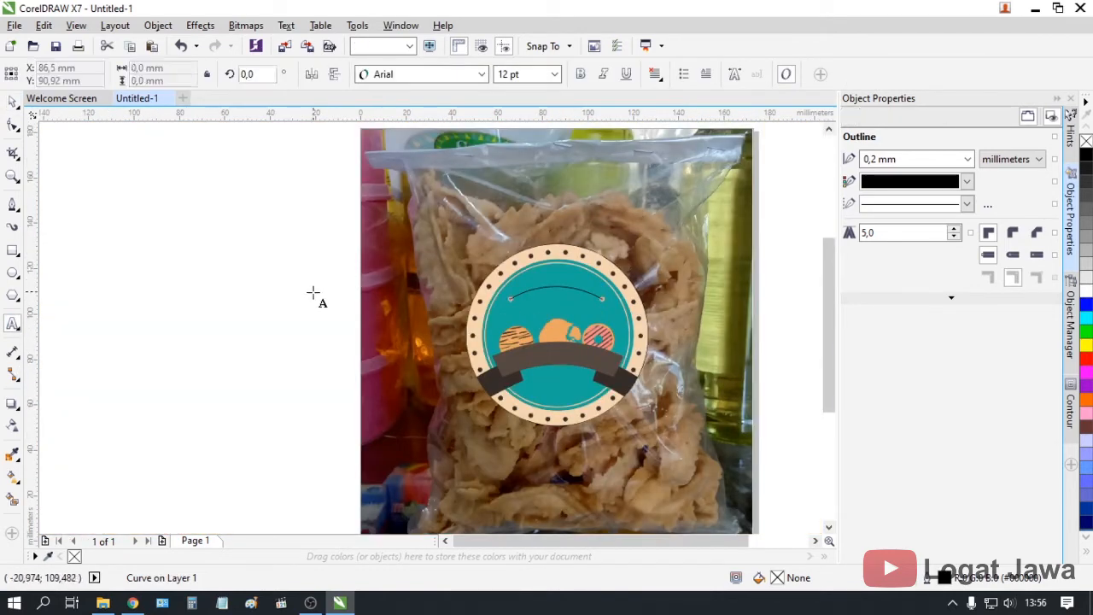
# Type 'Cemal Cemil' left of the bag and set it in the Grand Hotel font
pyautogui.click(314, 320)
pyautogui.scroll(2, 314, 318)
pyautogui.write('Cemal Cem')
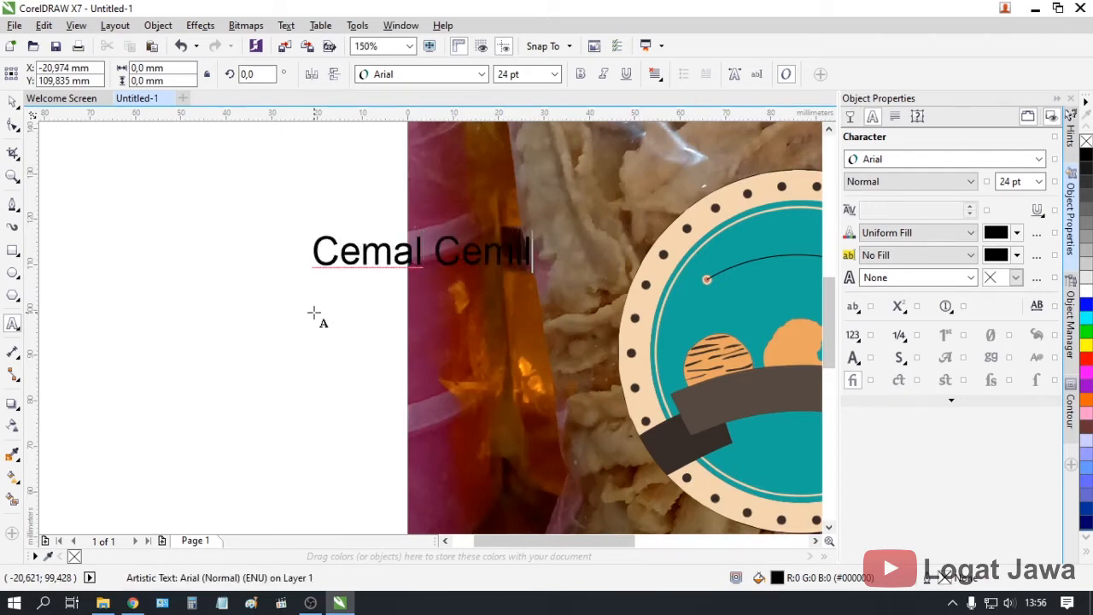
pyautogui.write('il')
pyautogui.hotkey('ctrl', 'a')
pyautogui.click(893, 160)
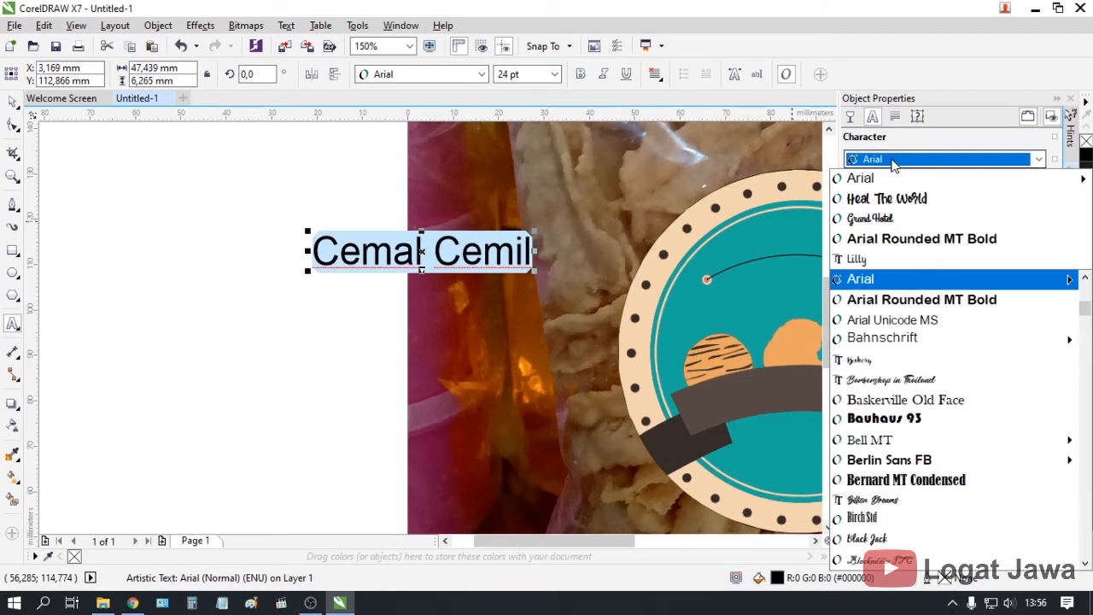
pyautogui.click(895, 222)
pyautogui.click(12, 103)
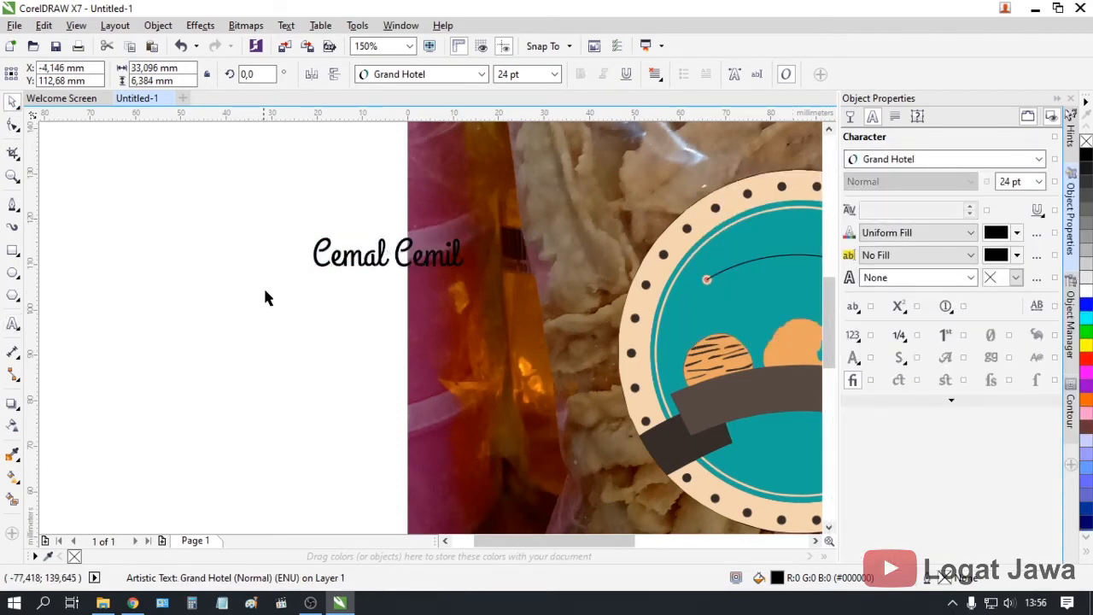
# Move the Cemal Cemil text left and down beside the bag
pyautogui.click(263, 286)
pyautogui.scroll(-1, 362, 273)
pyautogui.scroll(1, 376, 269)
pyautogui.click(380, 259)
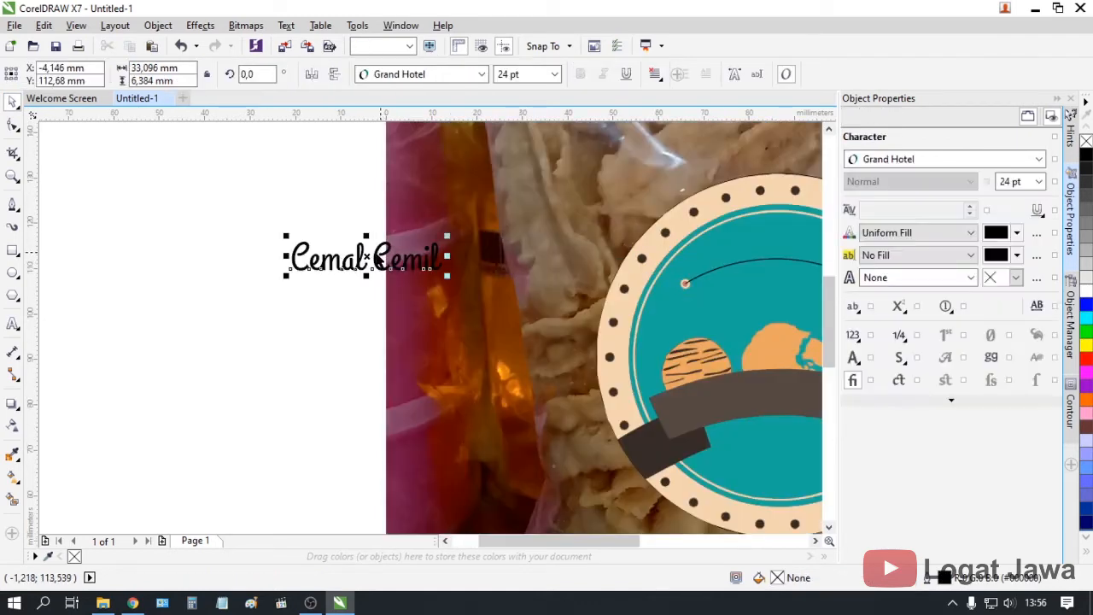
pyautogui.moveTo(380, 259); pyautogui.dragTo(314, 323)
pyautogui.scroll(-1, 314, 322)
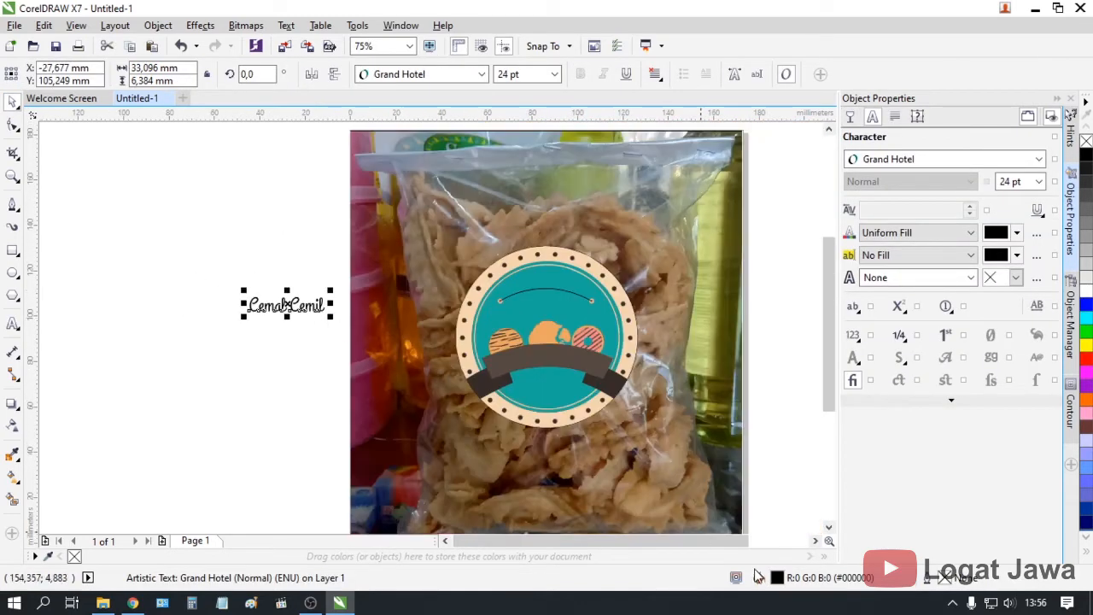
# Sample the badge's peach and dark brown band colours into the document palette
pyautogui.doubleClick(816, 542)
pyautogui.scroll(1, 83, 269)
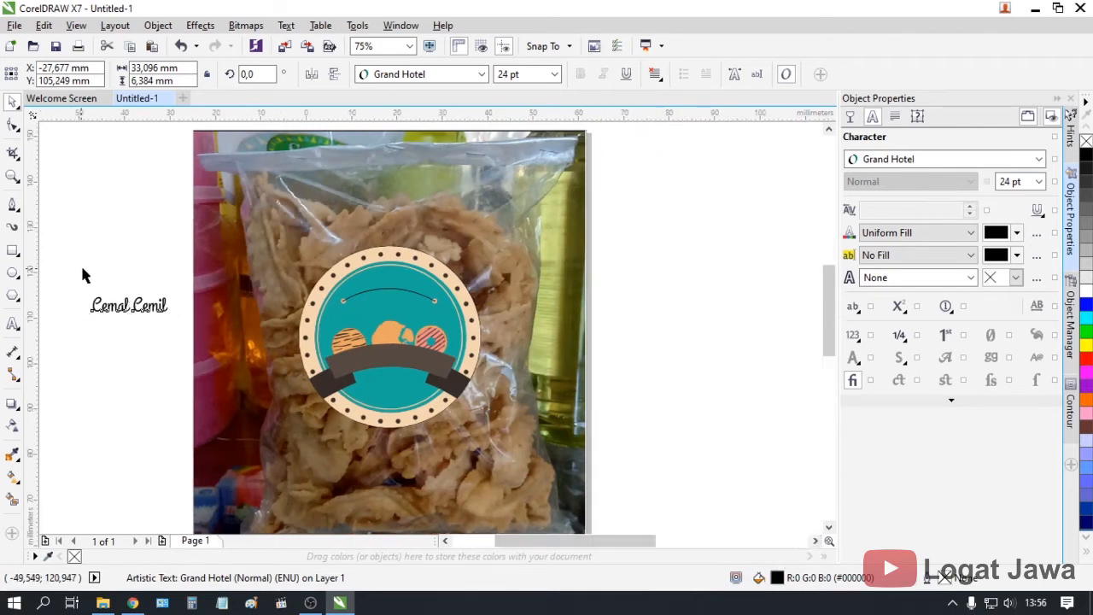
pyautogui.click(48, 556)
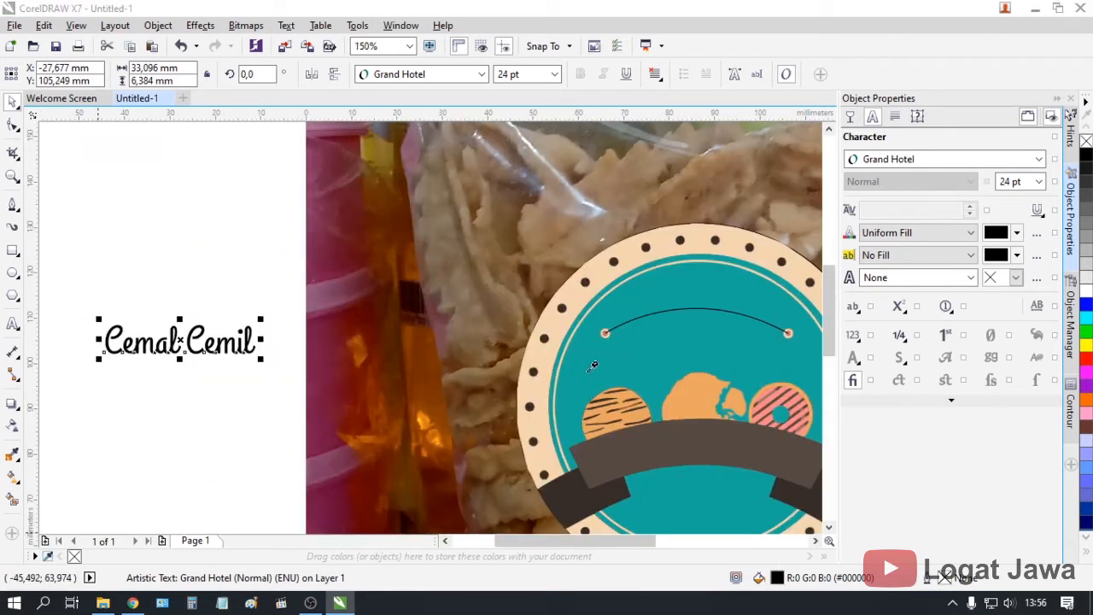
pyautogui.click(574, 318)
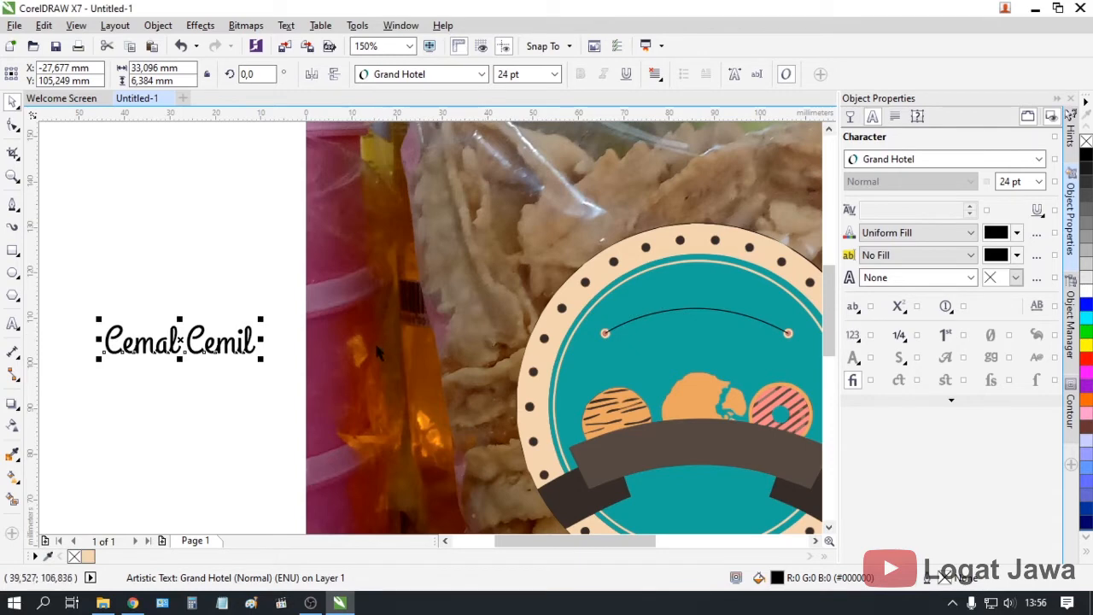
pyautogui.click(48, 556)
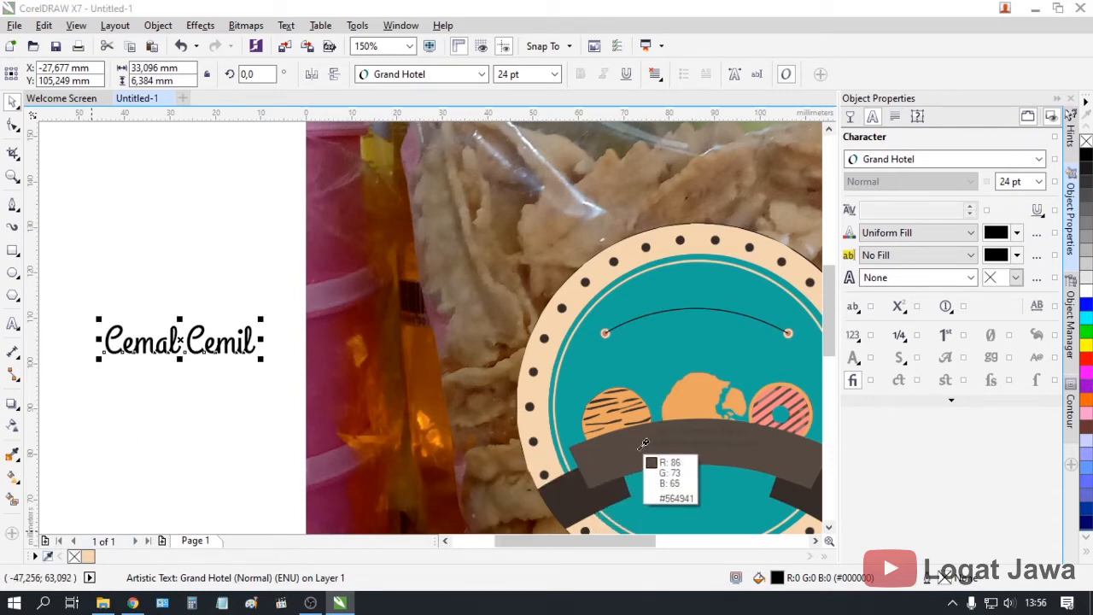
pyautogui.click(642, 449)
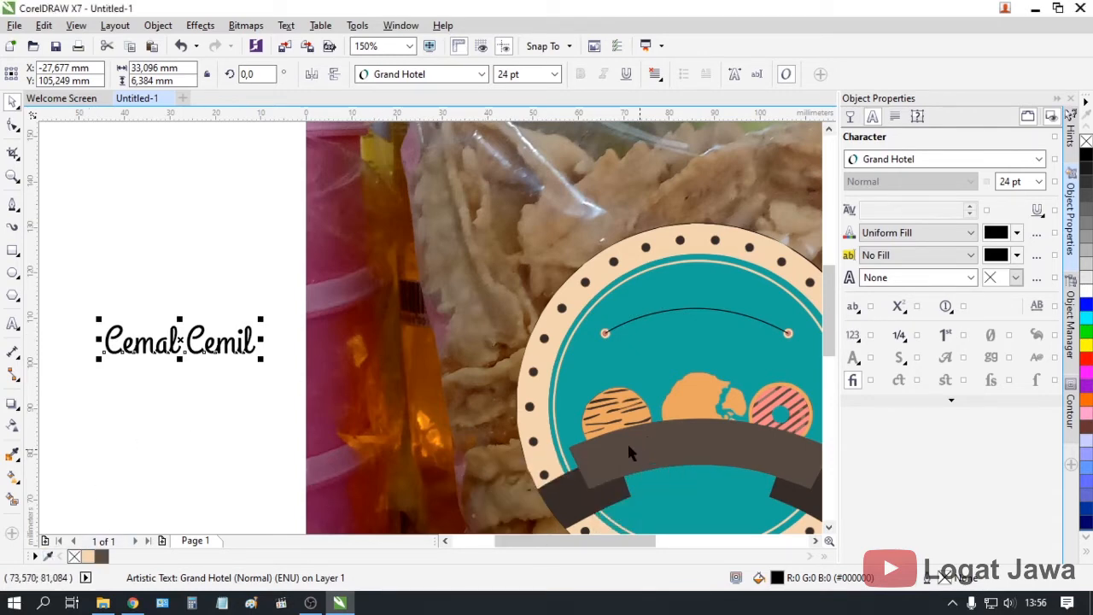
pyautogui.scroll(-1, 277, 402)
pyautogui.scroll(1, 246, 385)
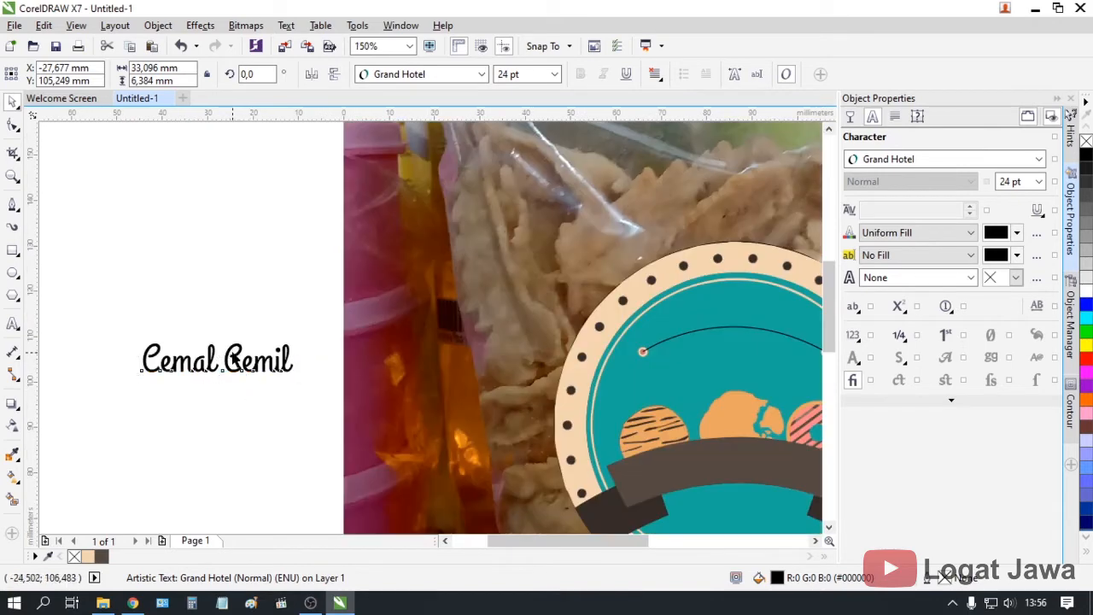
pyautogui.click(239, 387)
# Drag the cookie logo reference image from the Pictures folder onto the canvas
pyautogui.click(102, 603)
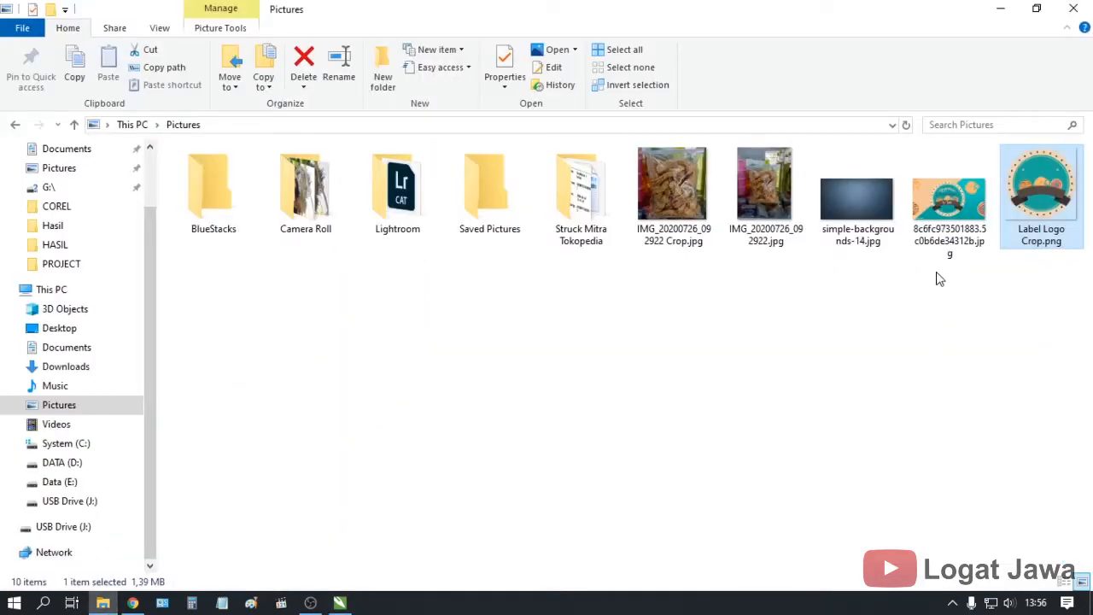
pyautogui.click(948, 212)
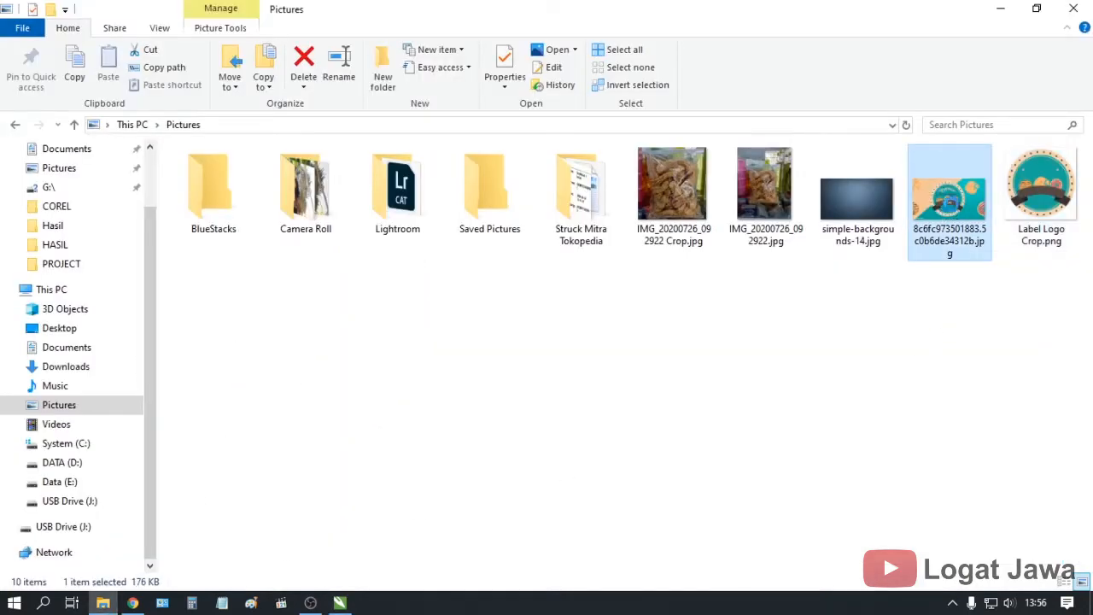
pyautogui.rightClick(954, 212)
pyautogui.click(783, 276)
pyautogui.moveTo(949, 204); pyautogui.dragTo(166, 463)
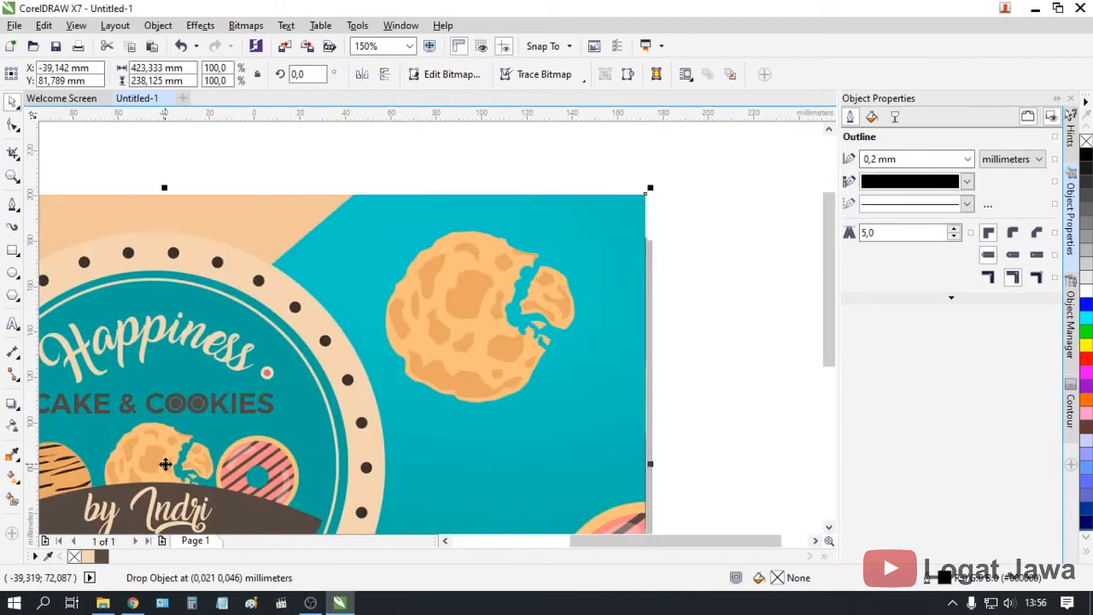
# Sample a brown, the dark brown COOKIES lettering and the cream swirl into the palette
pyautogui.click(48, 556)
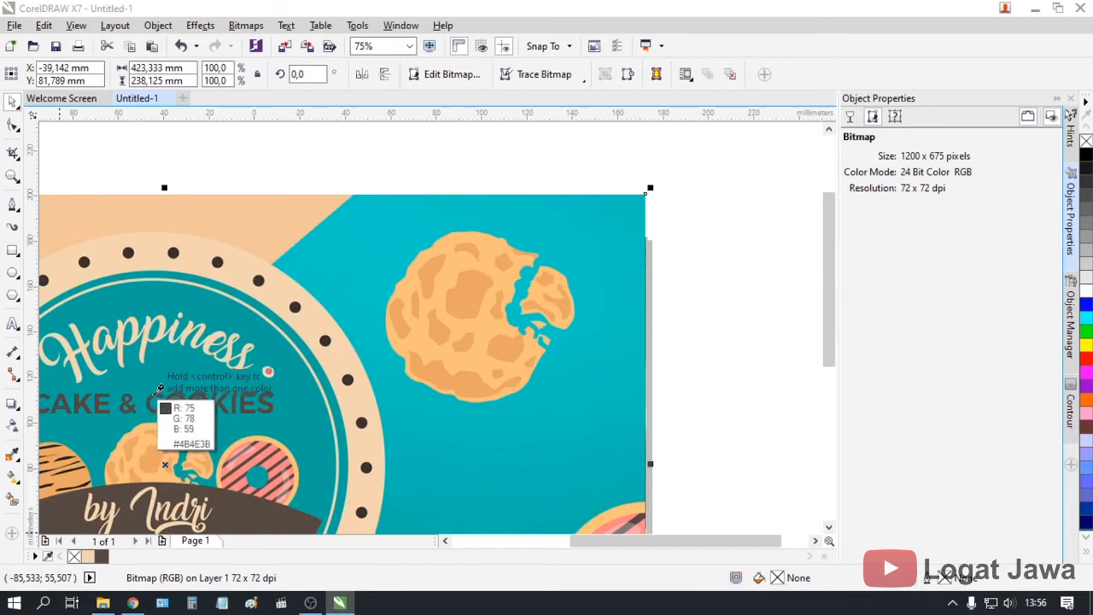
pyautogui.click(178, 400)
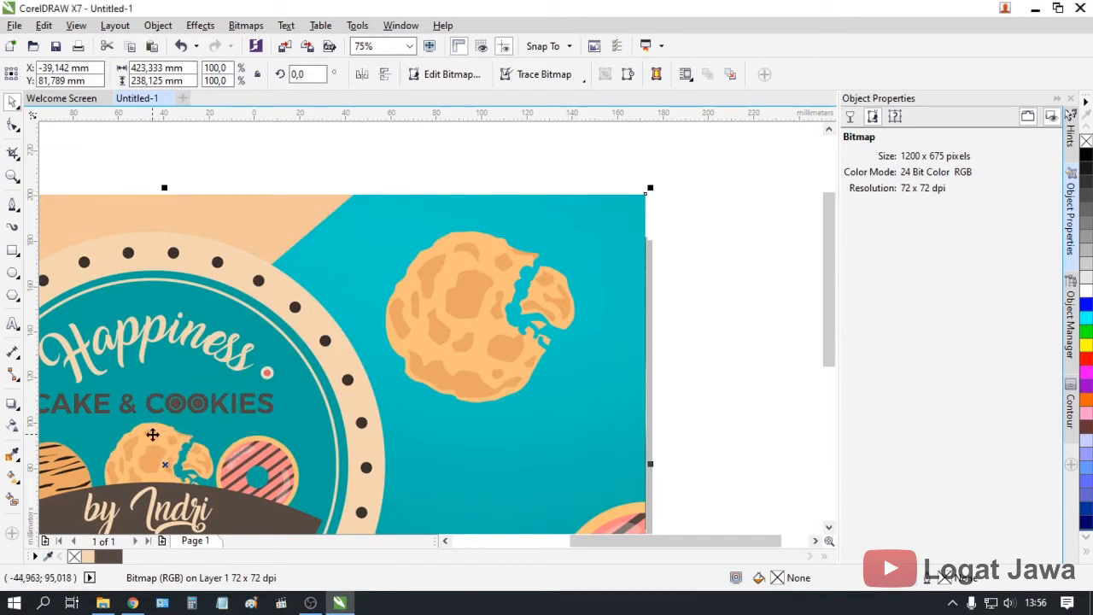
pyautogui.scroll(2, 137, 443)
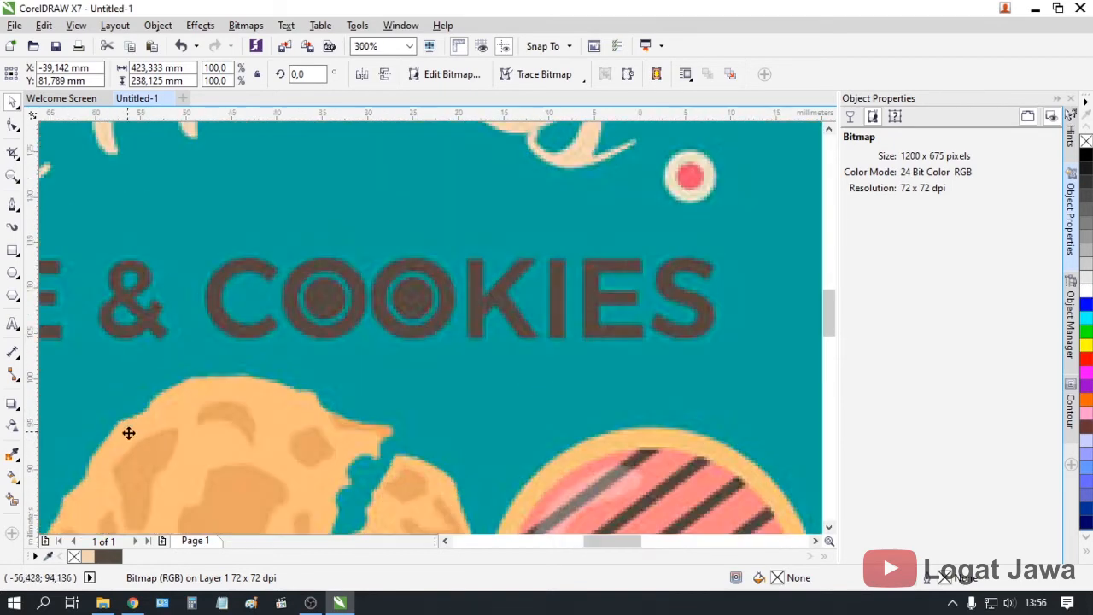
pyautogui.click(378, 288)
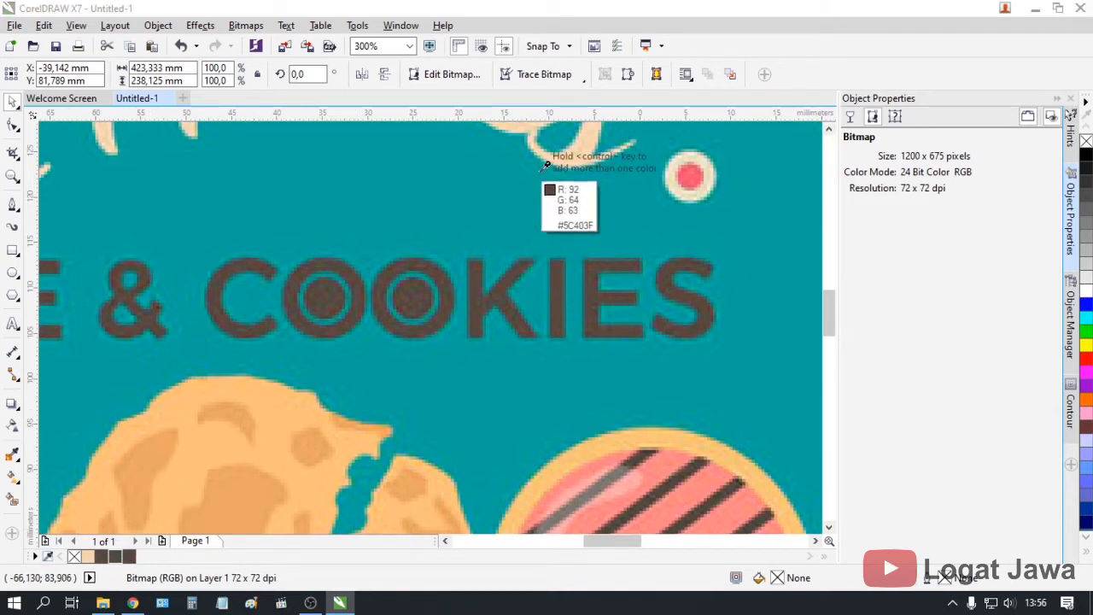
pyautogui.click(573, 151)
pyautogui.scroll(-1, 536, 209)
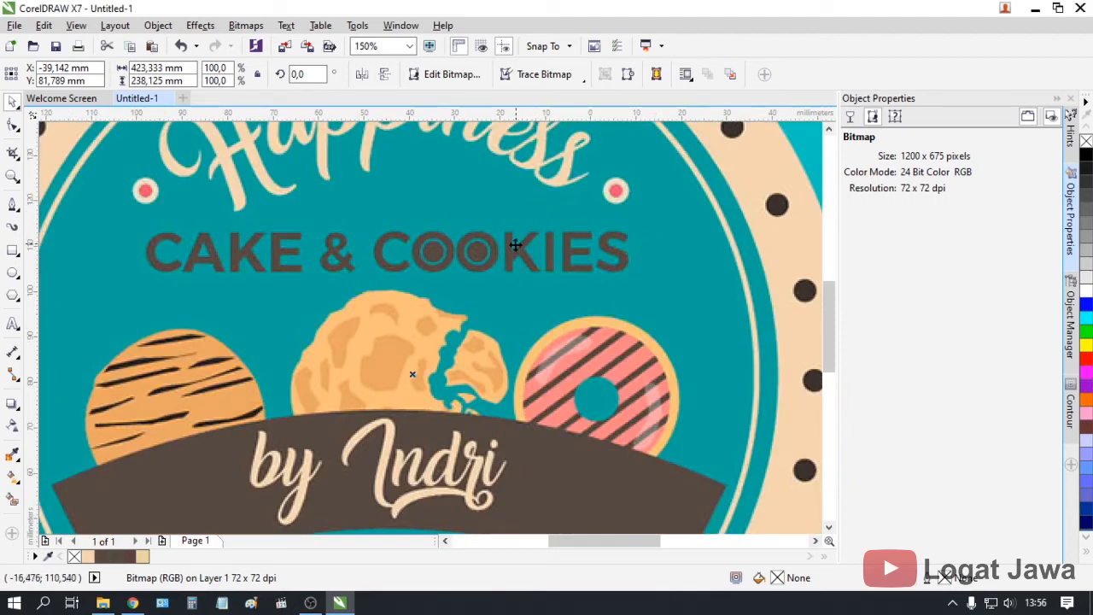
pyautogui.scroll(-1, 452, 402)
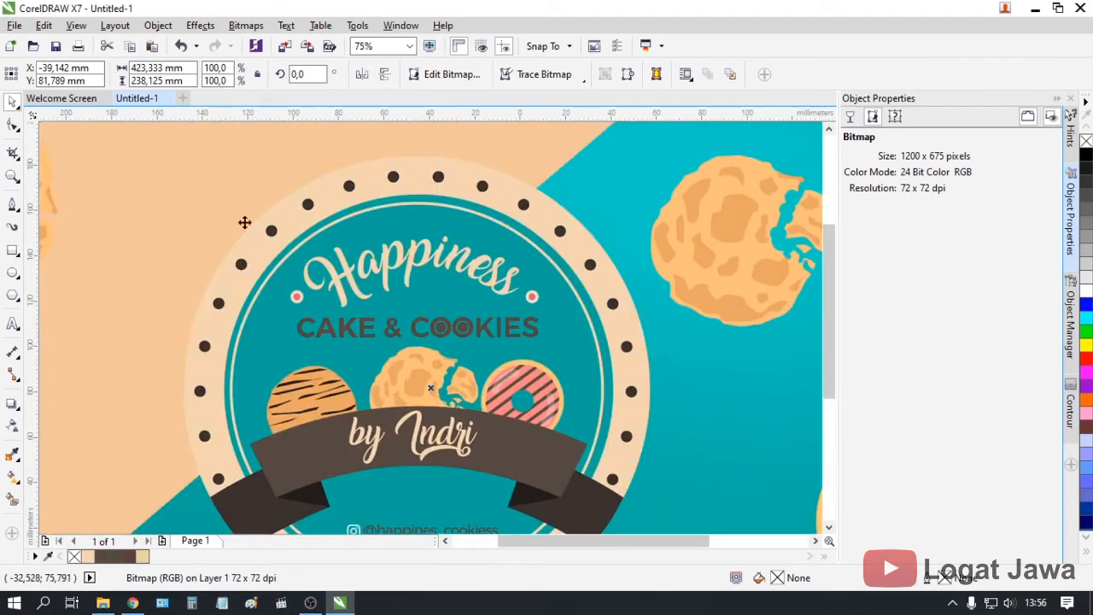
pyautogui.scroll(-1, 244, 222)
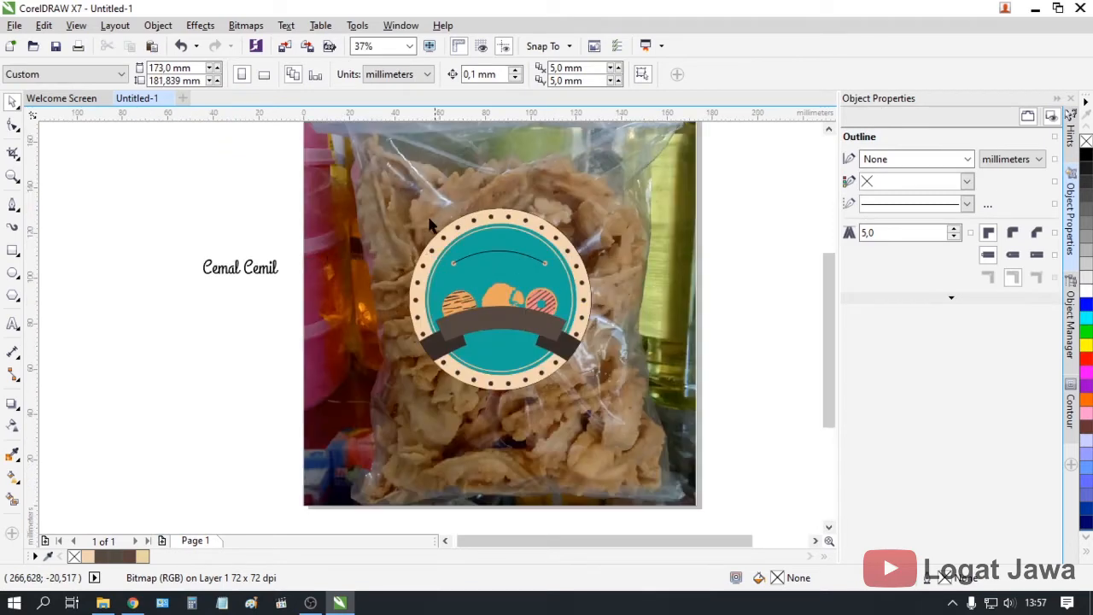
pyautogui.click(262, 270)
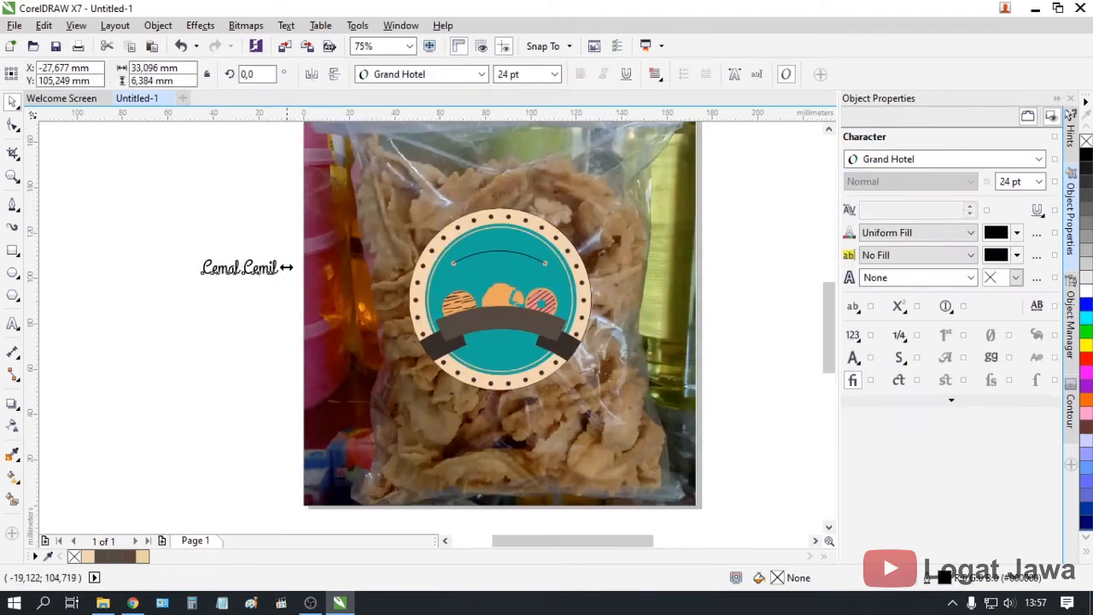
pyautogui.scroll(1, 287, 267)
pyautogui.click(90, 556)
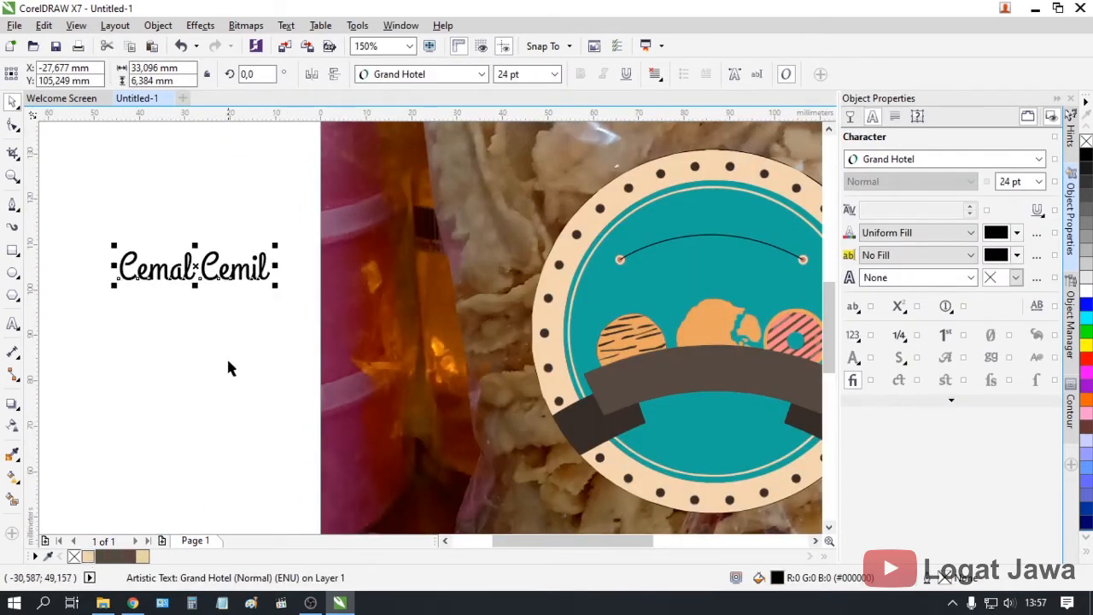
pyautogui.scroll(-1, 226, 354)
pyautogui.scroll(1, 225, 350)
pyautogui.scroll(-1, 242, 299)
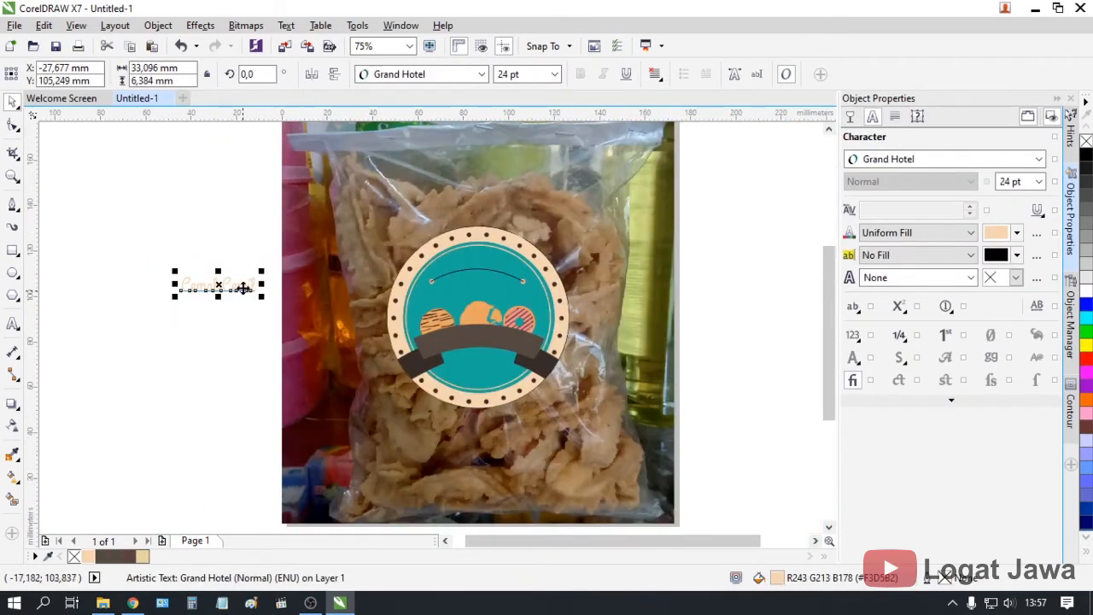
pyautogui.click(513, 75)
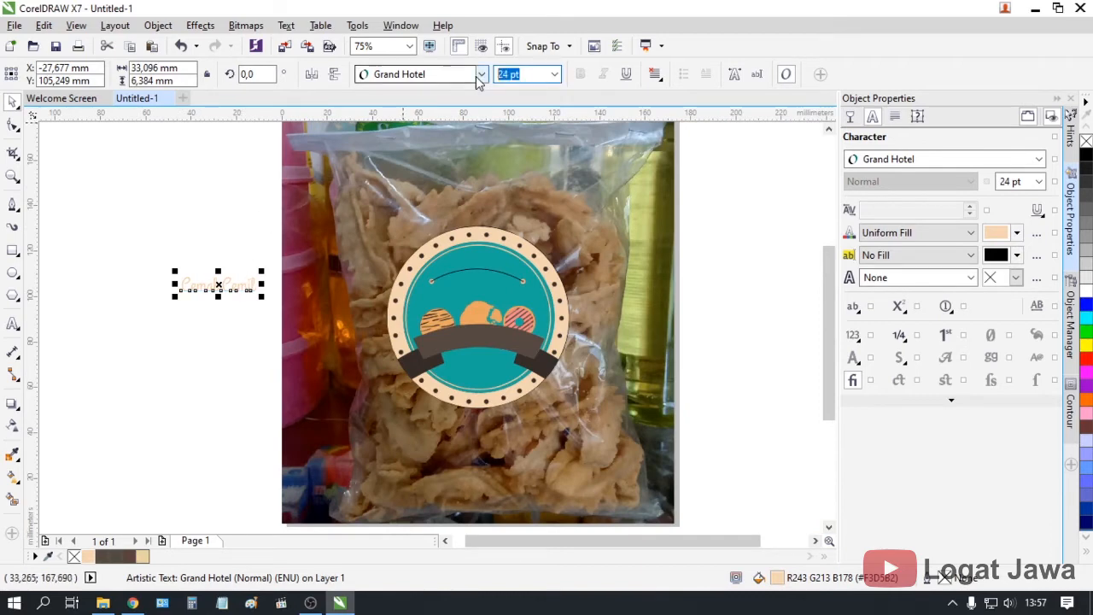
pyautogui.write('30')
pyautogui.press('Return')
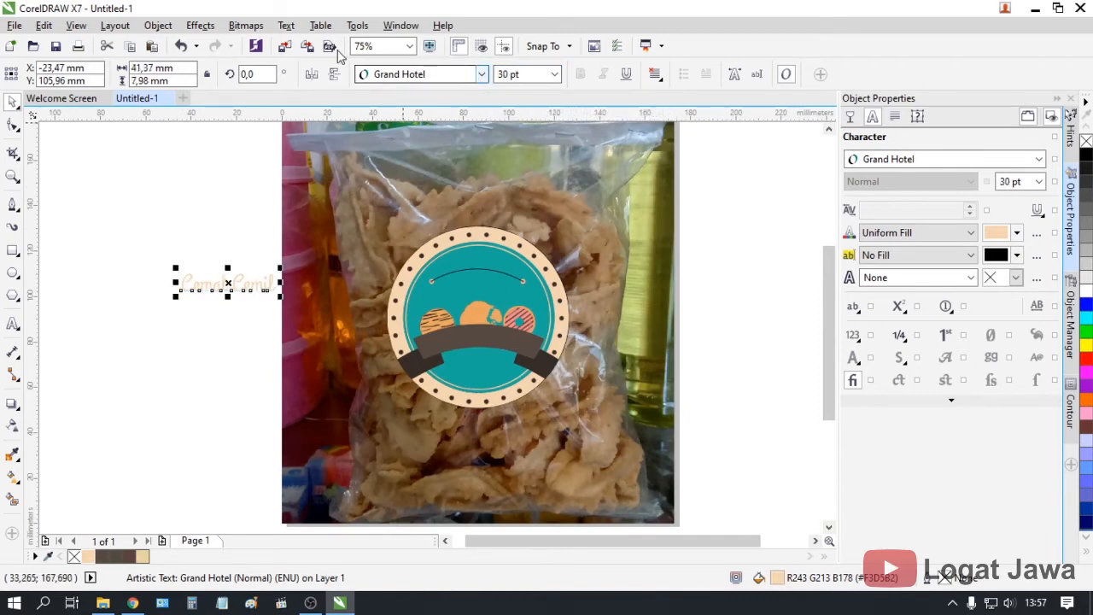
# Fit the text to the badge's top arc and lower its distance from the curve
pyautogui.click(286, 25)
pyautogui.click(342, 239)
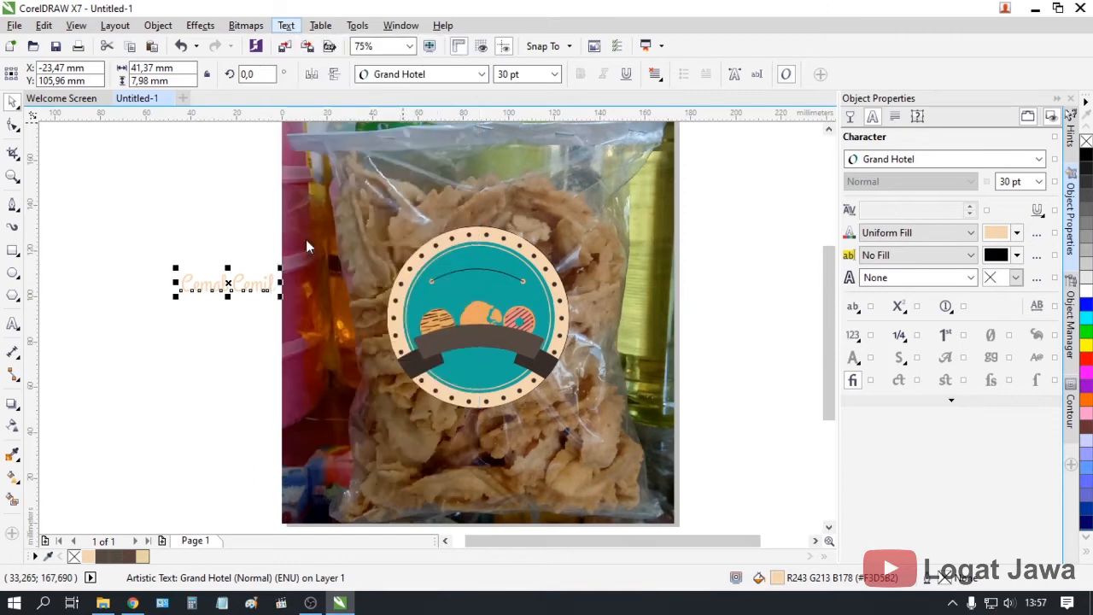
pyautogui.click(484, 274)
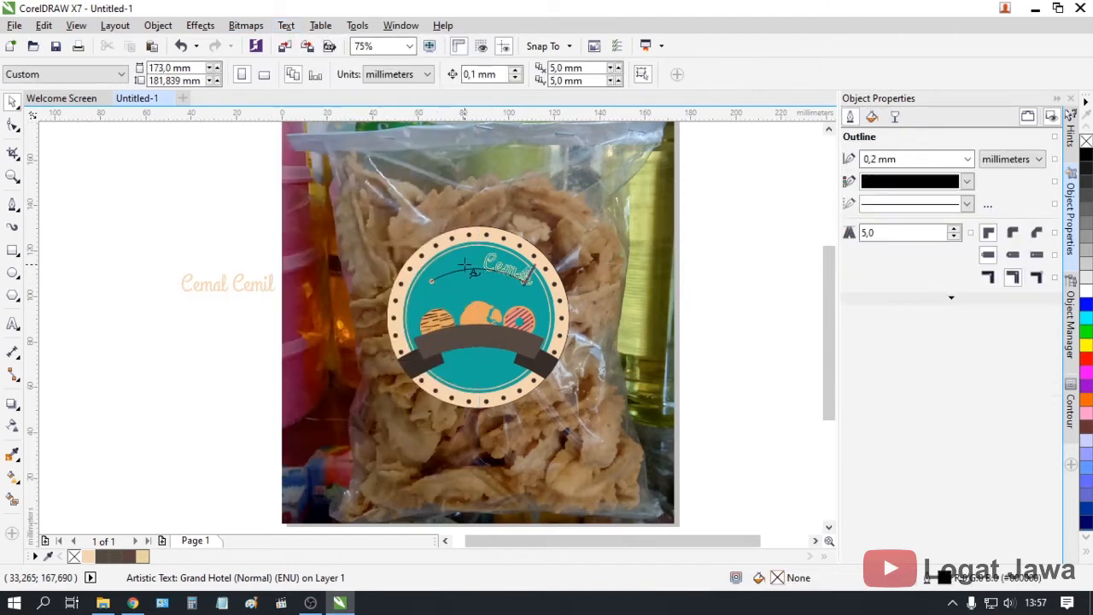
pyautogui.click(462, 258)
pyautogui.scroll(2, 502, 265)
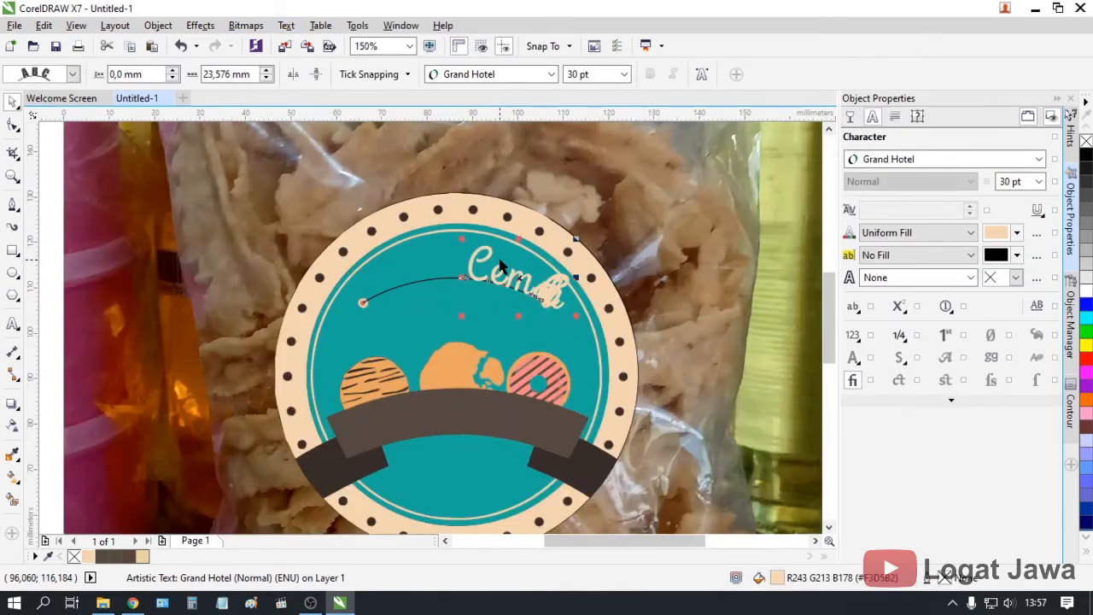
pyautogui.click(269, 81)
pyautogui.click(270, 81)
pyautogui.click(270, 81)
pyautogui.click(270, 82)
pyautogui.click(270, 81)
pyautogui.click(270, 81)
pyautogui.click(270, 81)
pyautogui.click(269, 81)
pyautogui.click(269, 81)
pyautogui.click(270, 81)
pyautogui.click(269, 82)
pyautogui.click(270, 81)
pyautogui.click(270, 81)
pyautogui.click(269, 81)
pyautogui.click(270, 82)
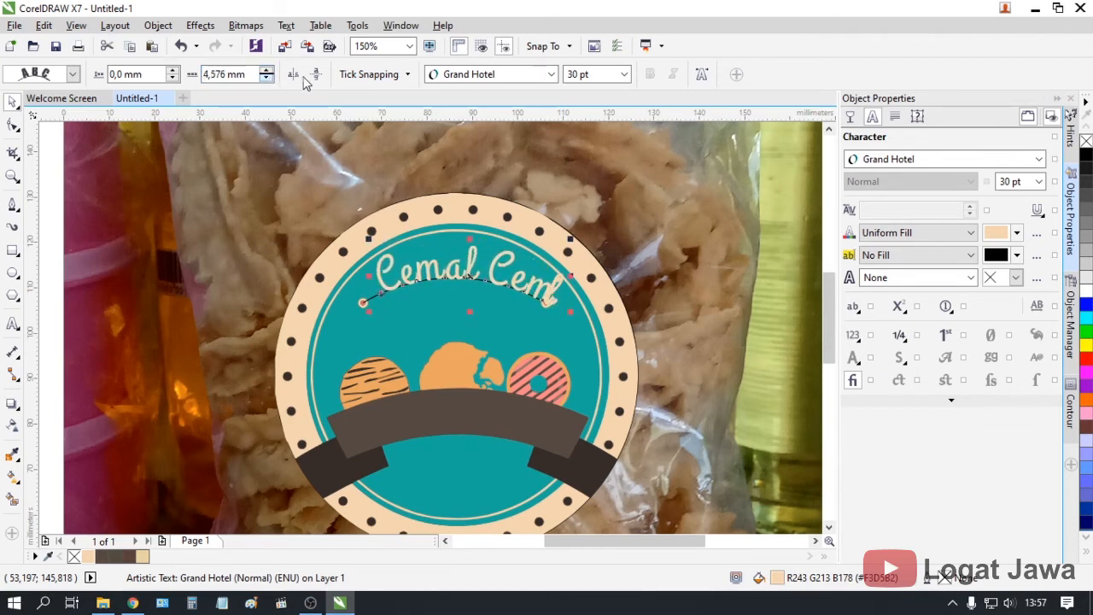
# Reduce the curved text to 25 pt and adjust its offset to centre it on the arc
pyautogui.click(586, 75)
pyautogui.write('2')
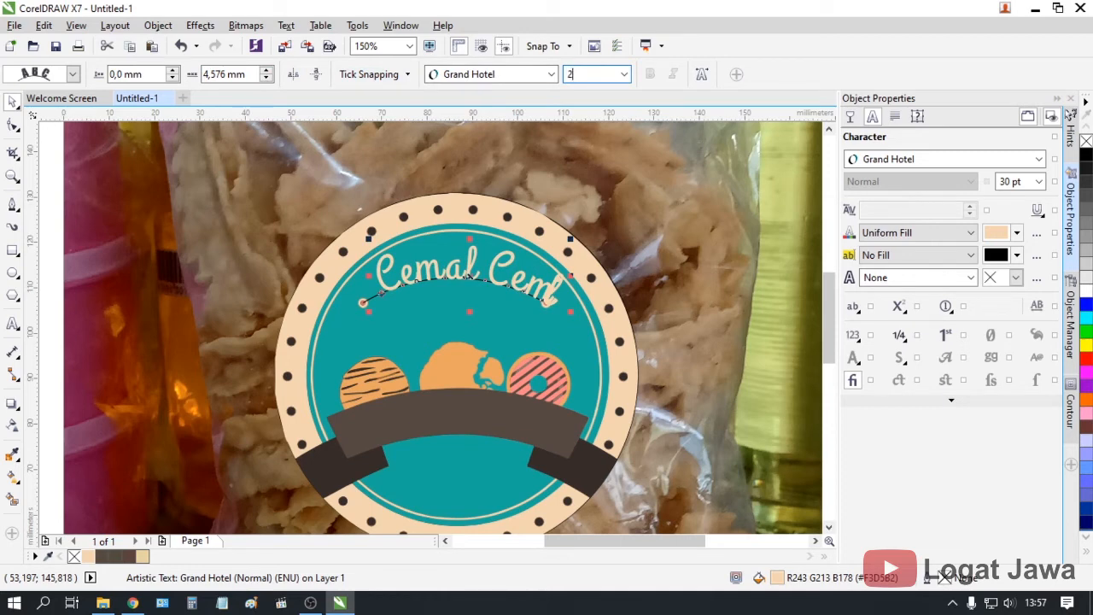
pyautogui.write('5')
pyautogui.press('Return')
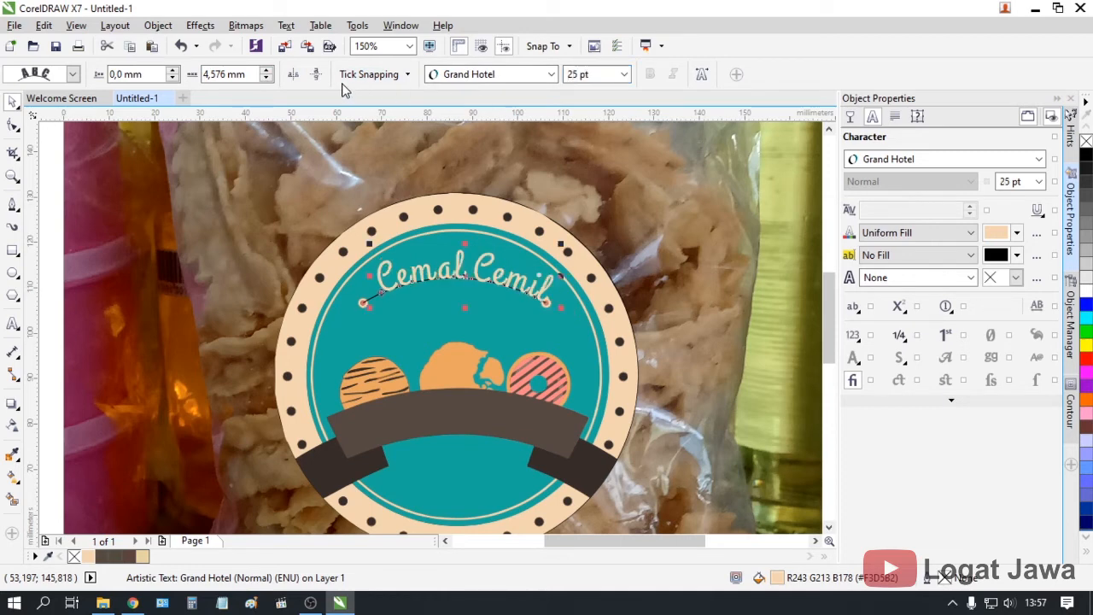
pyautogui.click(271, 80)
pyautogui.click(271, 80)
pyautogui.click(271, 79)
pyautogui.click(271, 81)
pyautogui.click(271, 80)
pyautogui.click(271, 80)
pyautogui.click(270, 80)
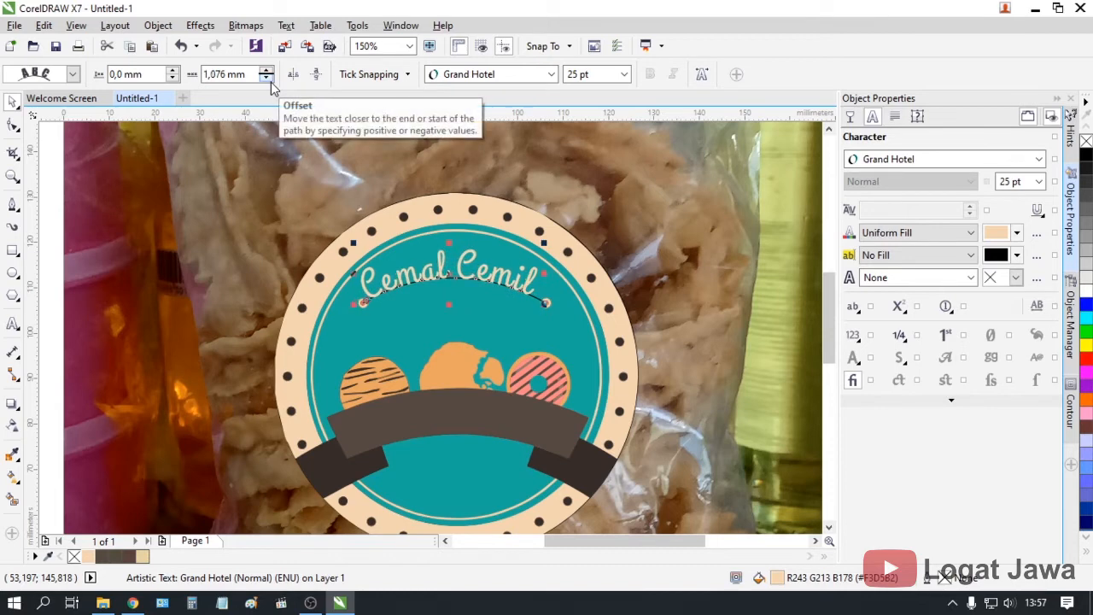
pyautogui.click(270, 69)
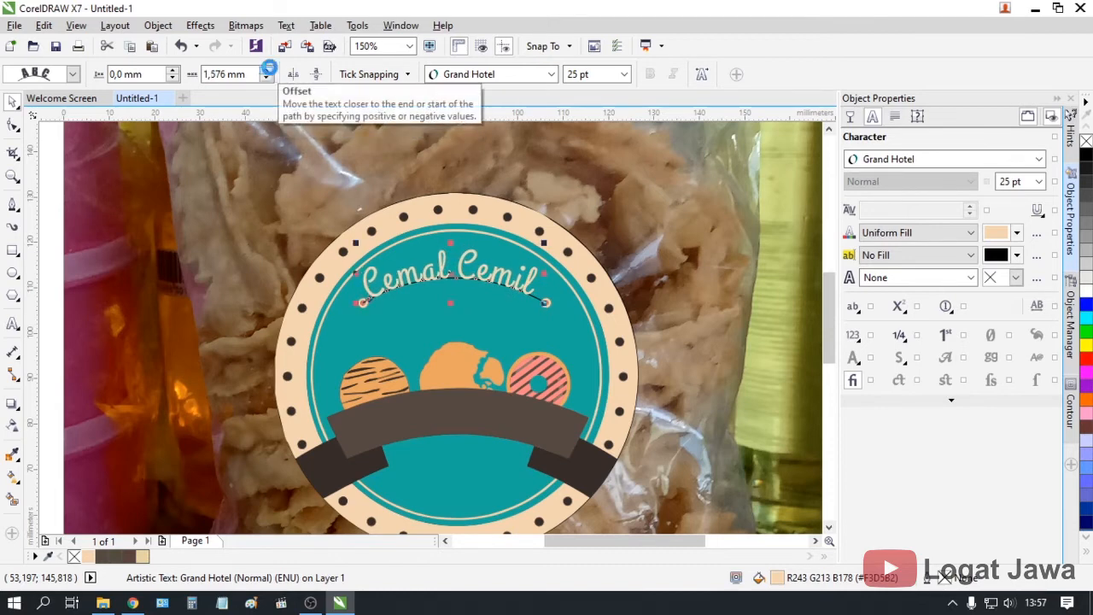
pyautogui.click(270, 69)
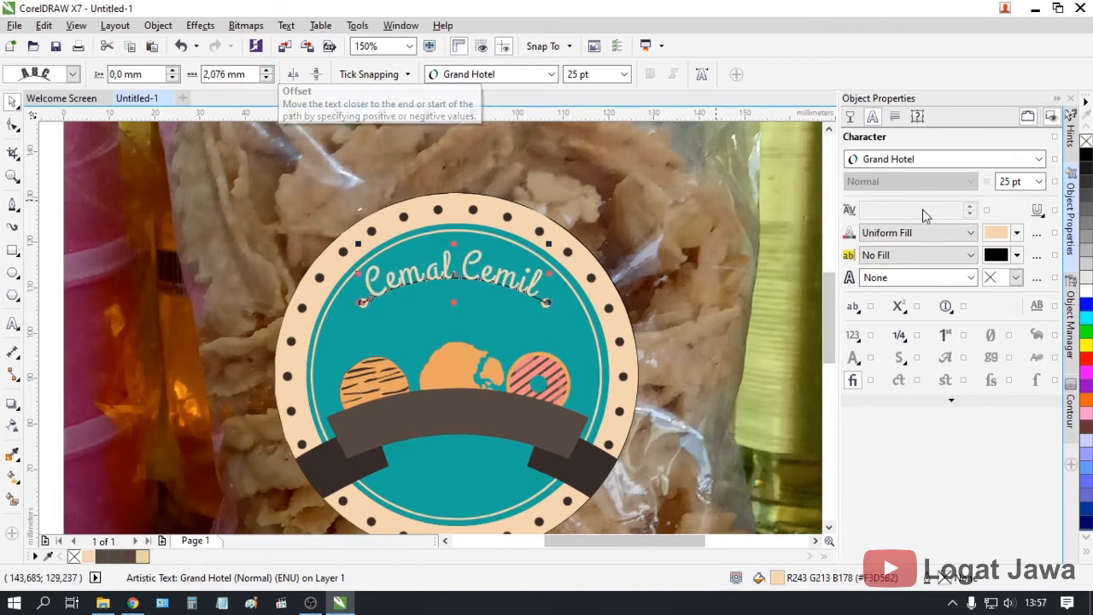
pyautogui.press('F3')
pyautogui.click(244, 298)
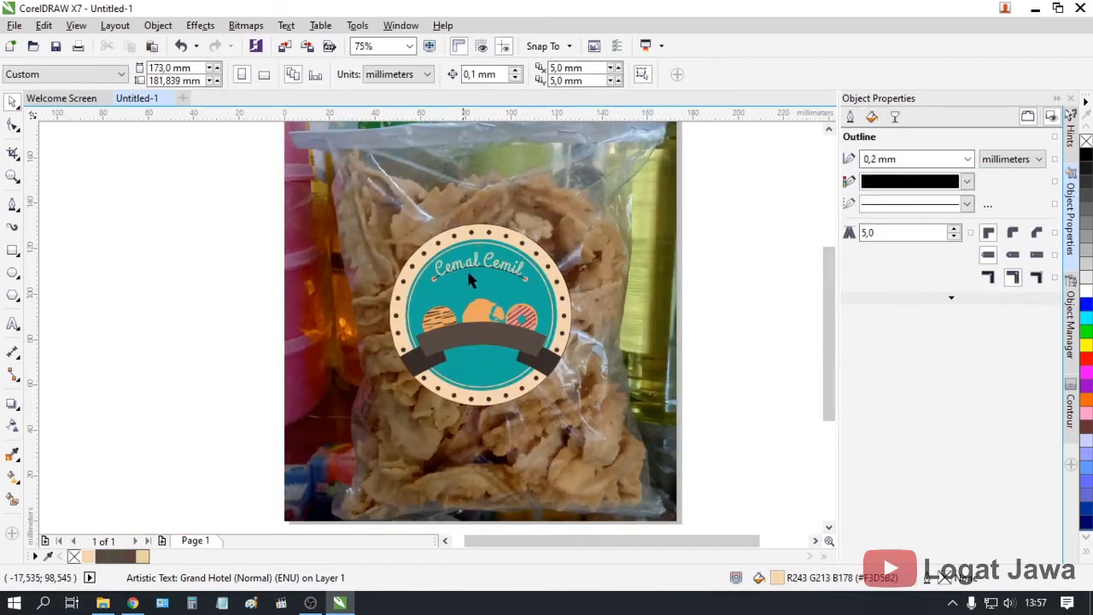
# Set the curved Cemal Cemil text to 26 pt and shift it along the arc
pyautogui.scroll(1, 462, 266)
pyautogui.scroll(1, 483, 261)
pyautogui.click(461, 249)
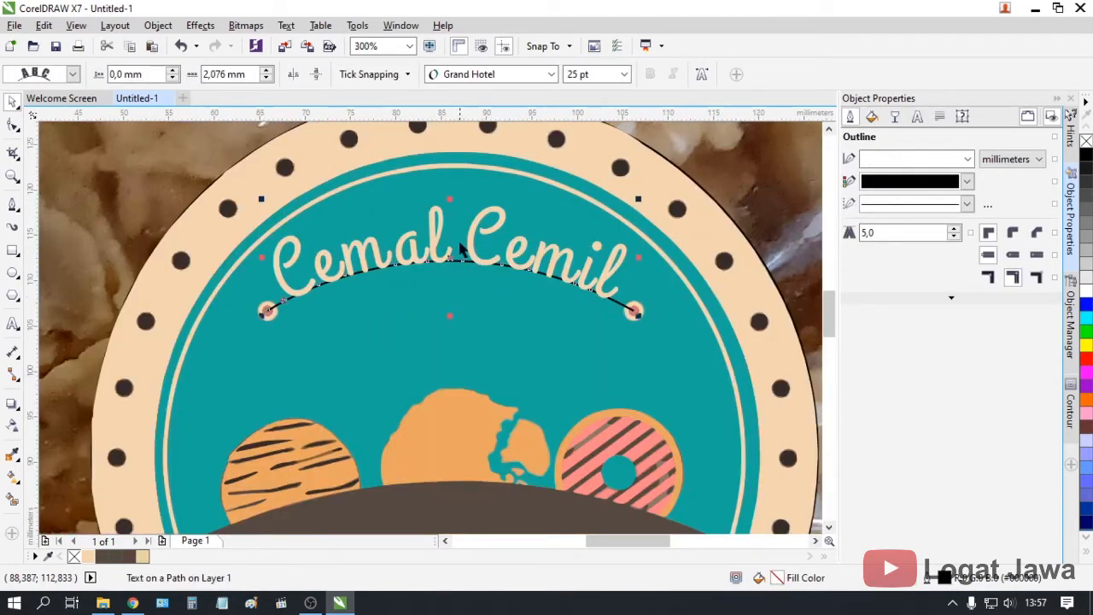
pyautogui.click(268, 78)
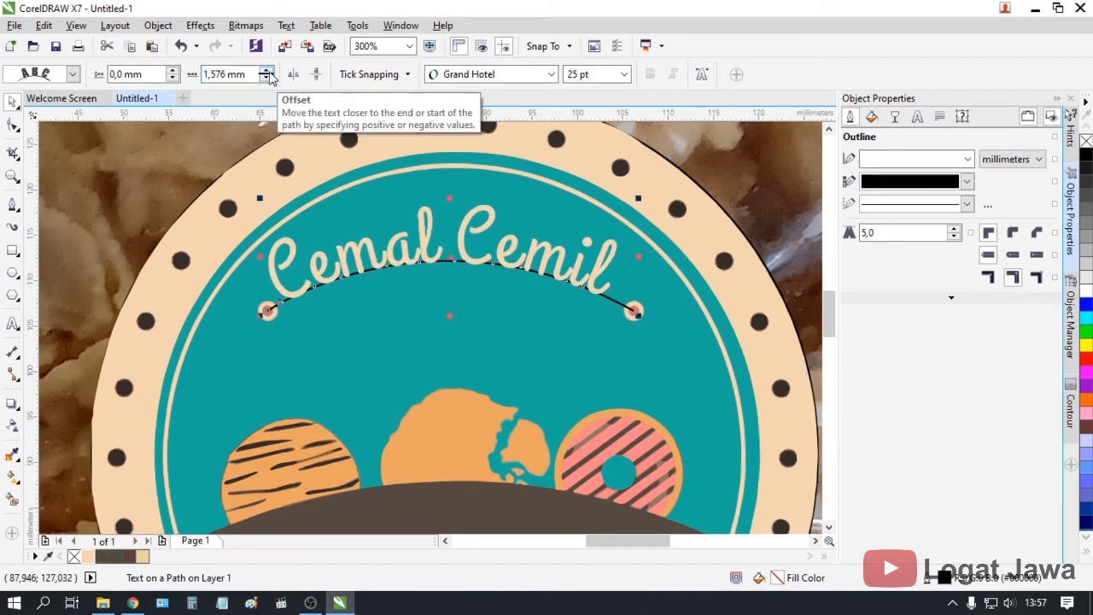
pyautogui.click(268, 71)
pyautogui.click(591, 74)
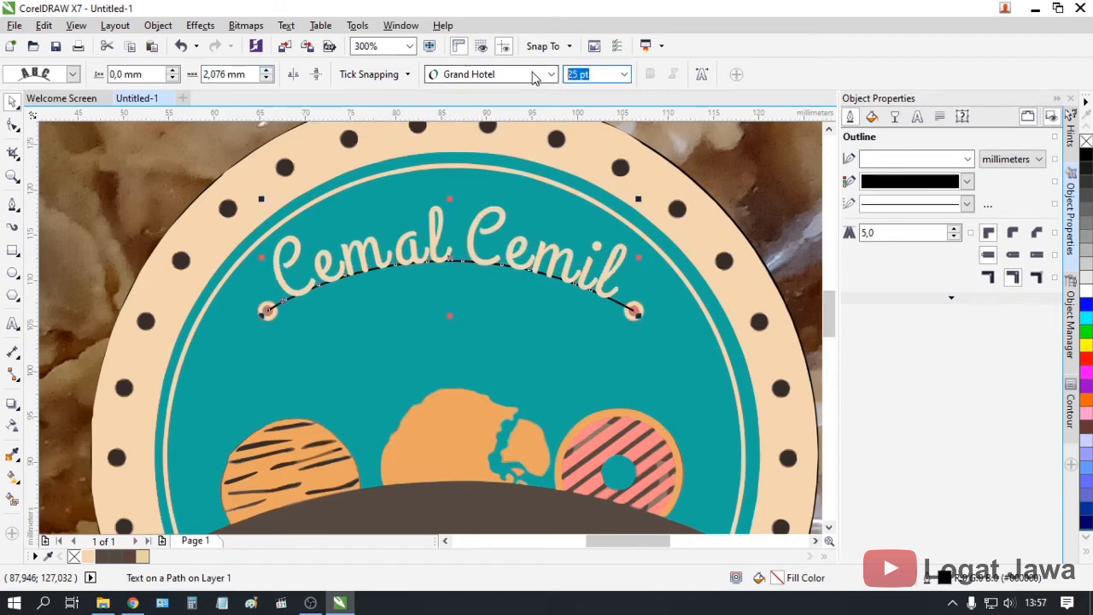
pyautogui.write('26')
pyautogui.press('Return')
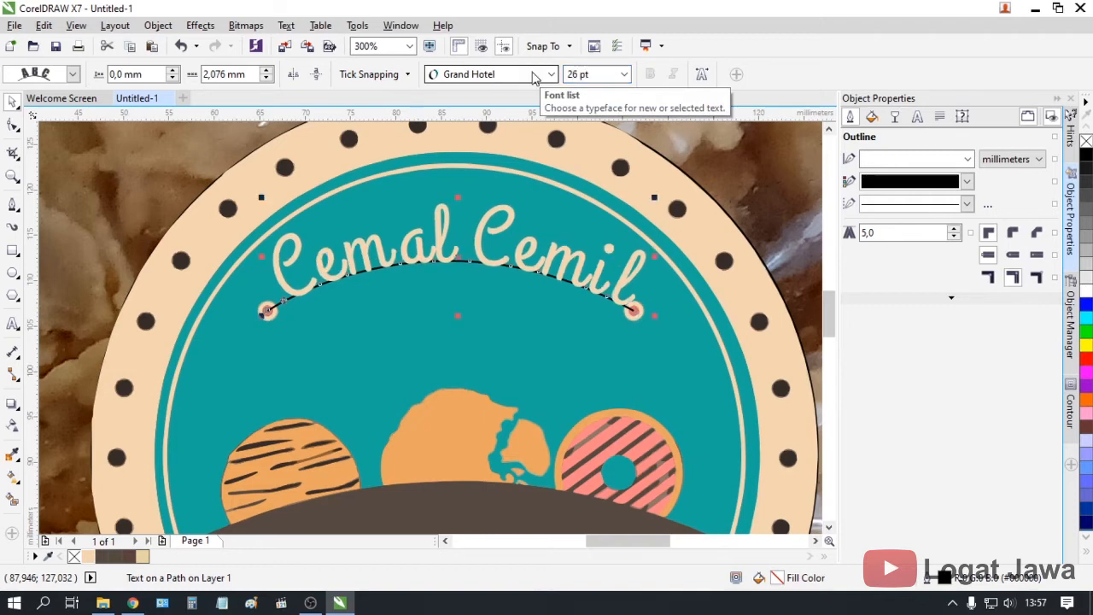
pyautogui.click(267, 78)
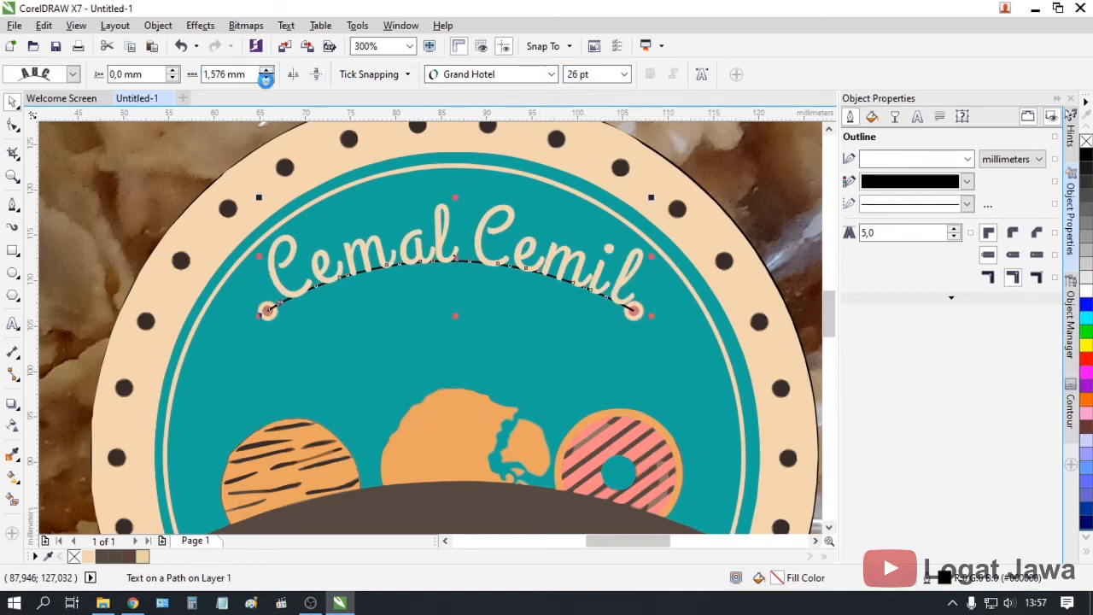
pyautogui.click(267, 78)
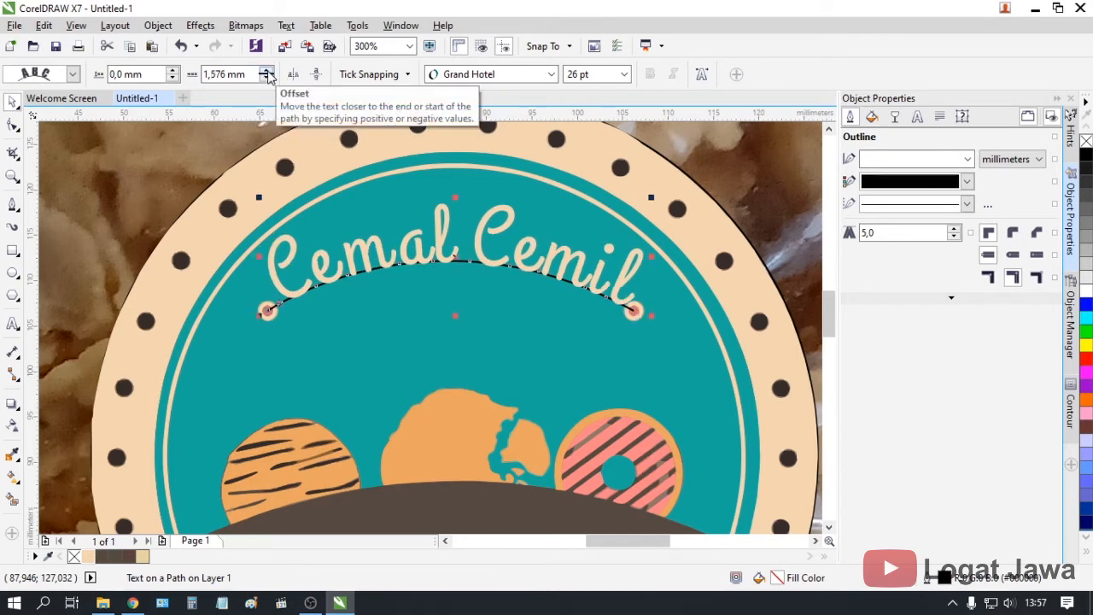
# Set the text's offset along the arc to 1,455 mm to centre it
pyautogui.click(228, 76)
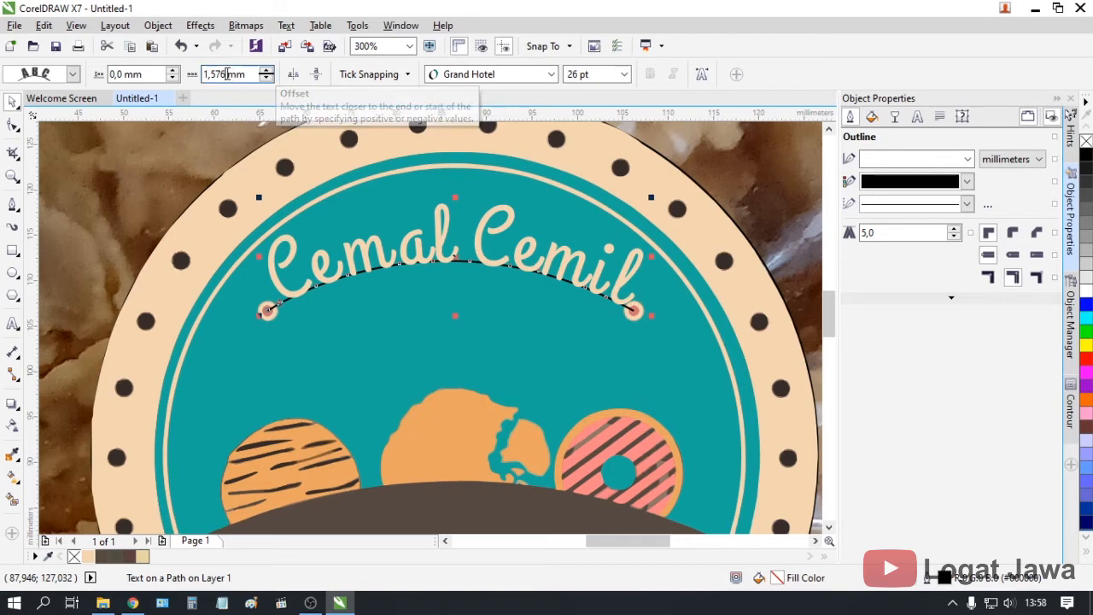
pyautogui.hotkey('shift', 'Left')
pyautogui.hotkey('shift', 'Left')
pyautogui.write('55')
pyautogui.press('Return')
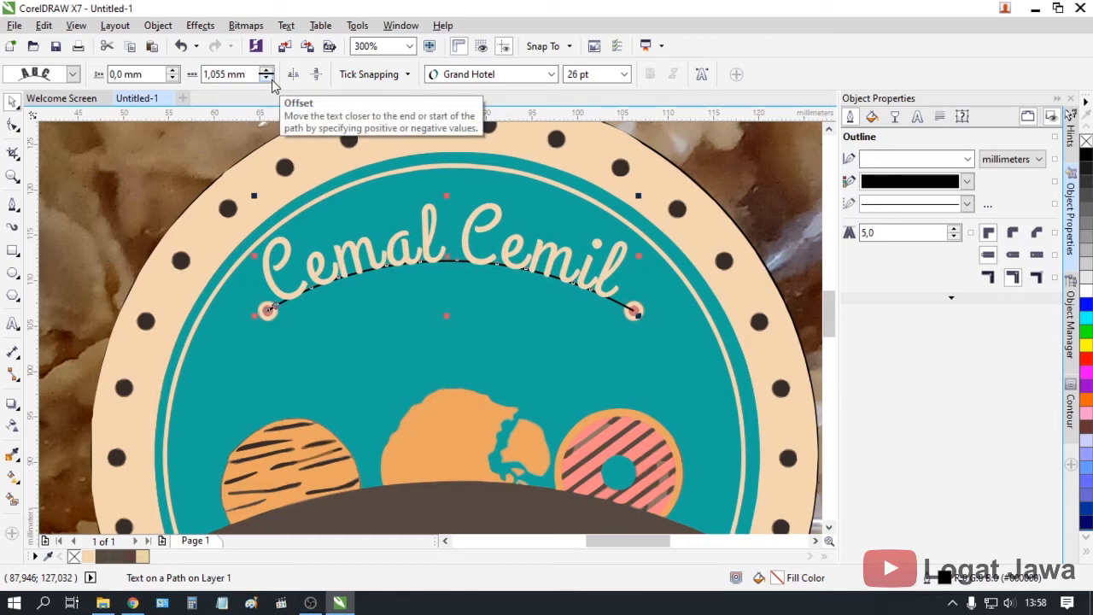
pyautogui.moveTo(217, 75); pyautogui.dragTo(211, 74)
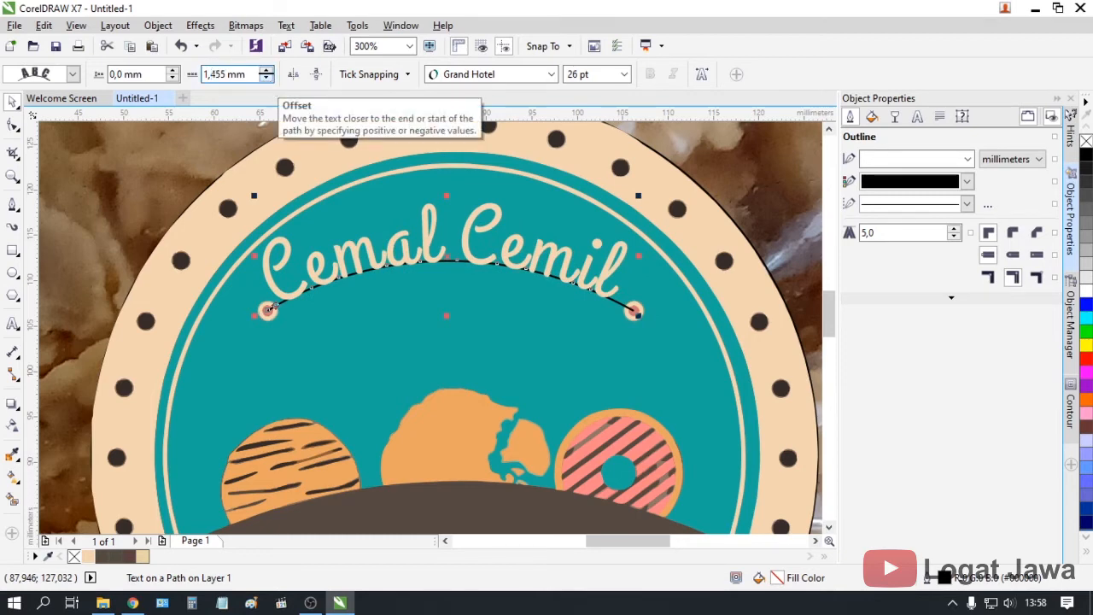
pyautogui.press('Return')
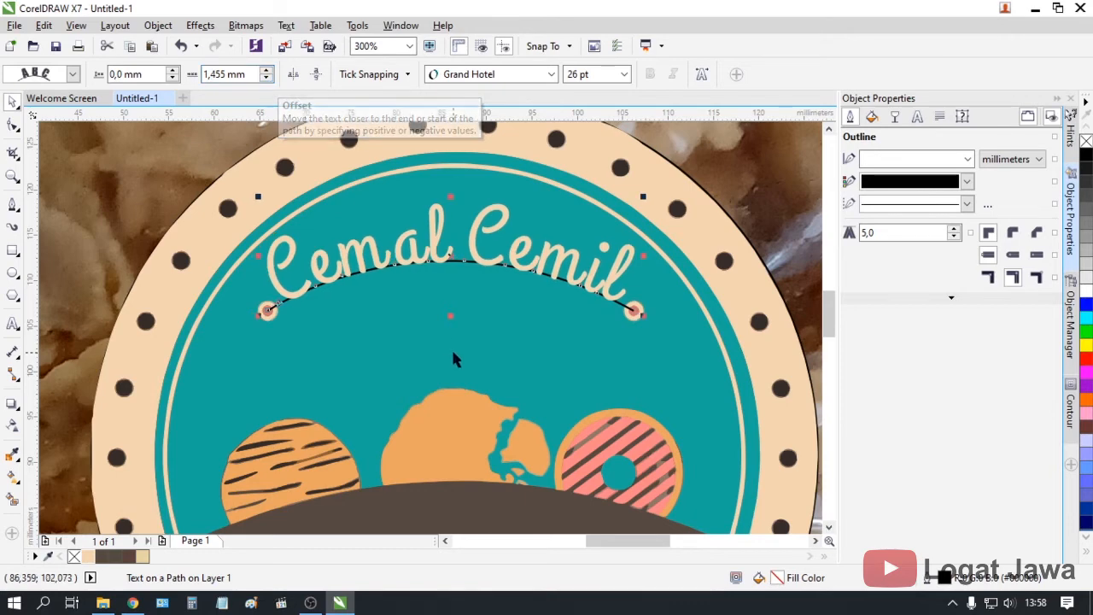
# Set the curved text's outline to None
pyautogui.scroll(-2, 451, 347)
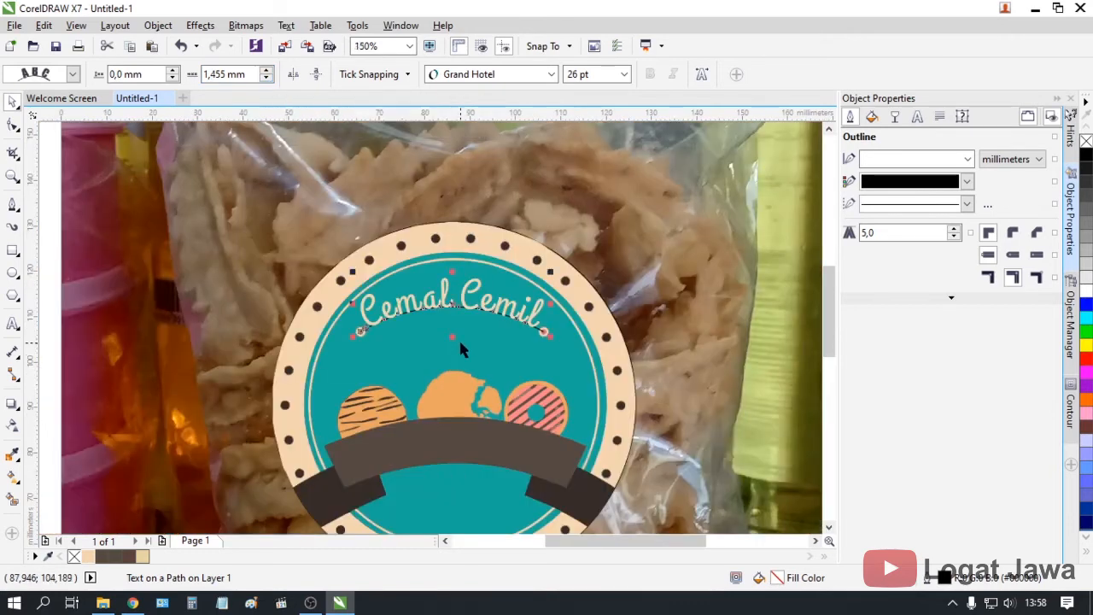
pyautogui.click(911, 181)
pyautogui.click(866, 199)
pyautogui.scroll(-2, 258, 333)
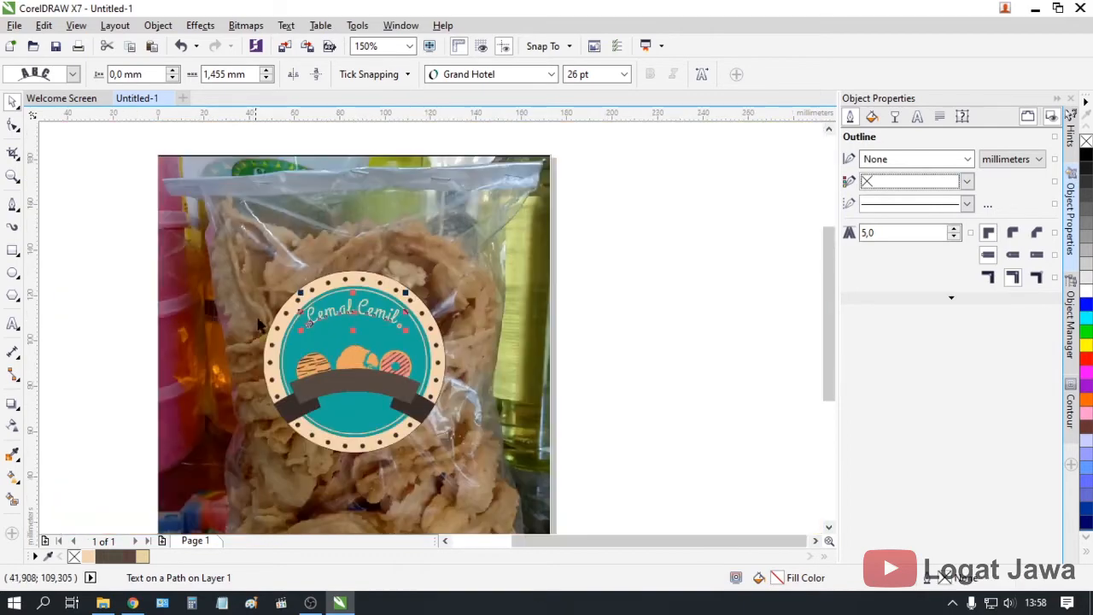
pyautogui.click(123, 340)
# Nudge the curved Cemal Cemil text slightly lower with the arrow keys
pyautogui.scroll(4, 354, 316)
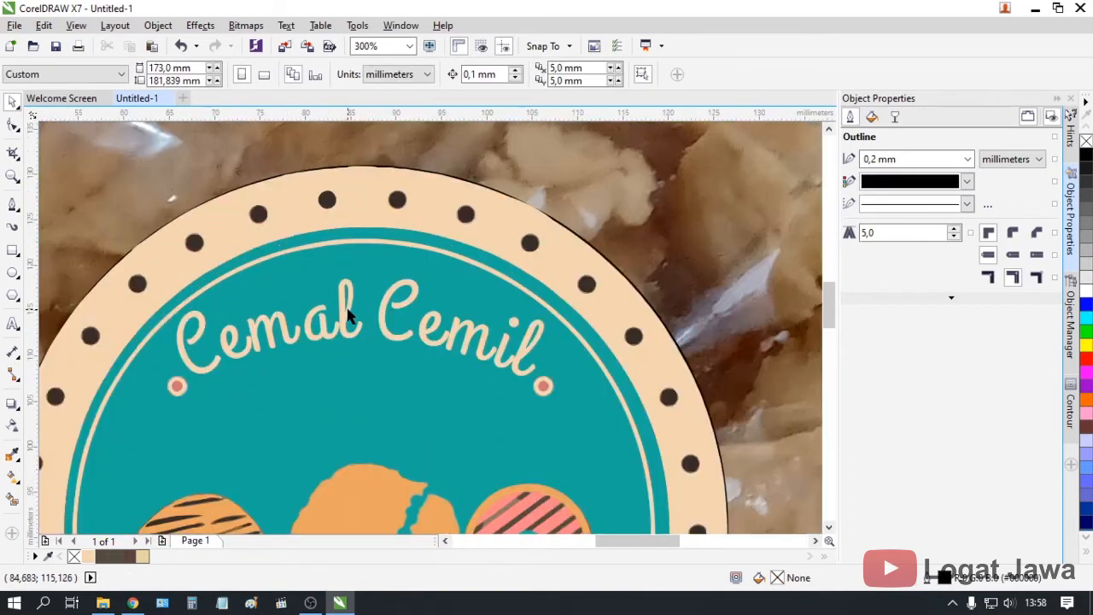
pyautogui.click(349, 313)
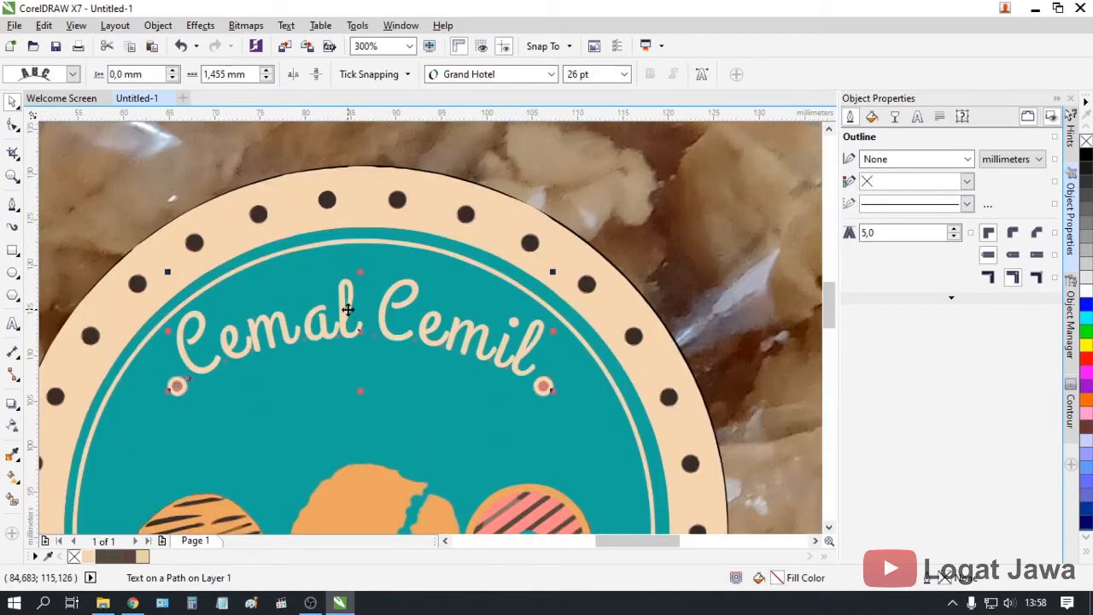
pyautogui.press('Down')
pyautogui.press('Down')
pyautogui.press('Down')
pyautogui.press('Down')
pyautogui.press('Down')
pyautogui.press('Up')
pyautogui.scroll(-4, 347, 311)
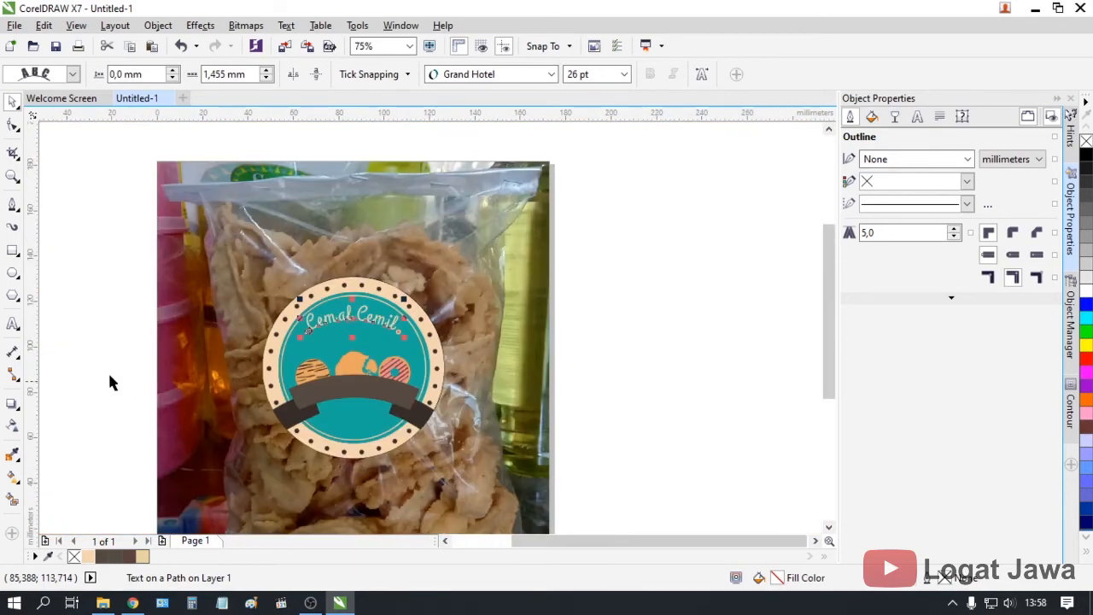
pyautogui.click(126, 342)
pyautogui.scroll(2, 125, 341)
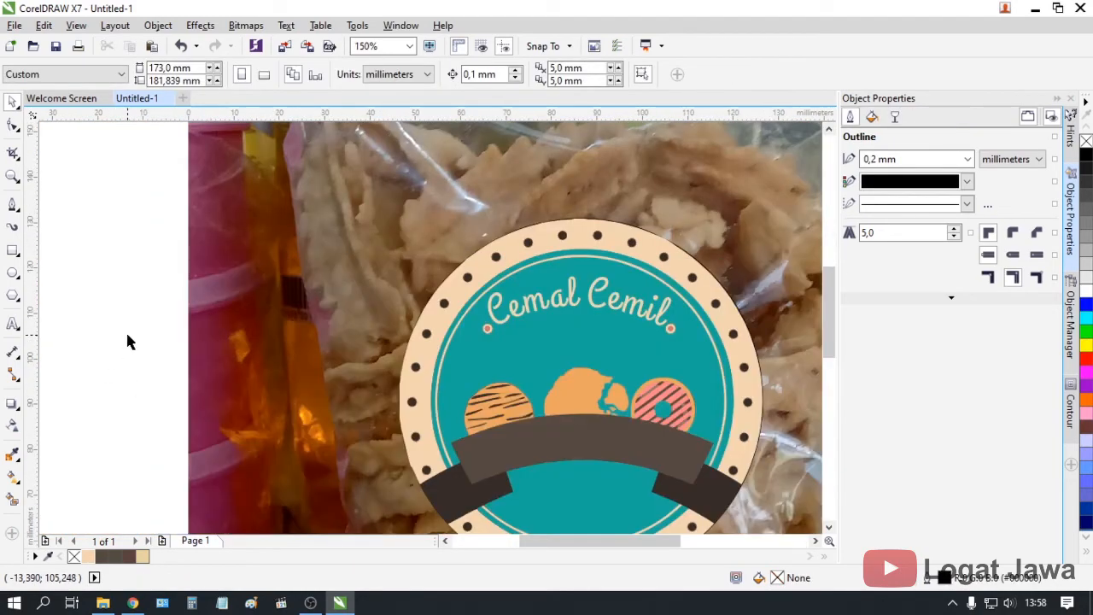
pyautogui.scroll(-2, 125, 341)
# Type SNACK beside the bag in 25 pt Arial Rounded MT Bold
pyautogui.click(12, 324)
pyautogui.click(85, 317)
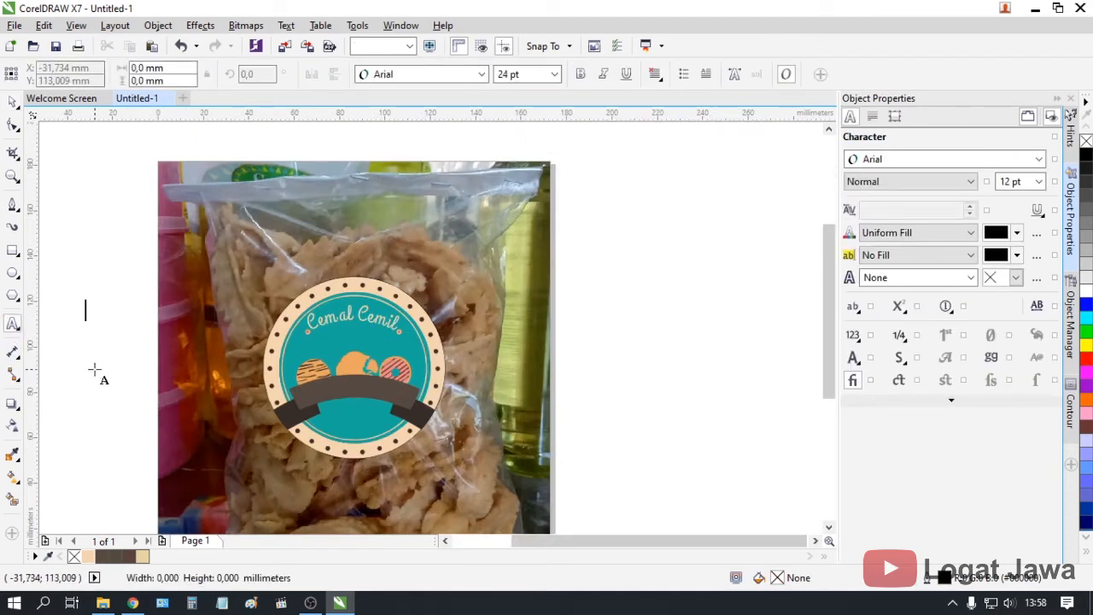
pyautogui.write('SNACK')
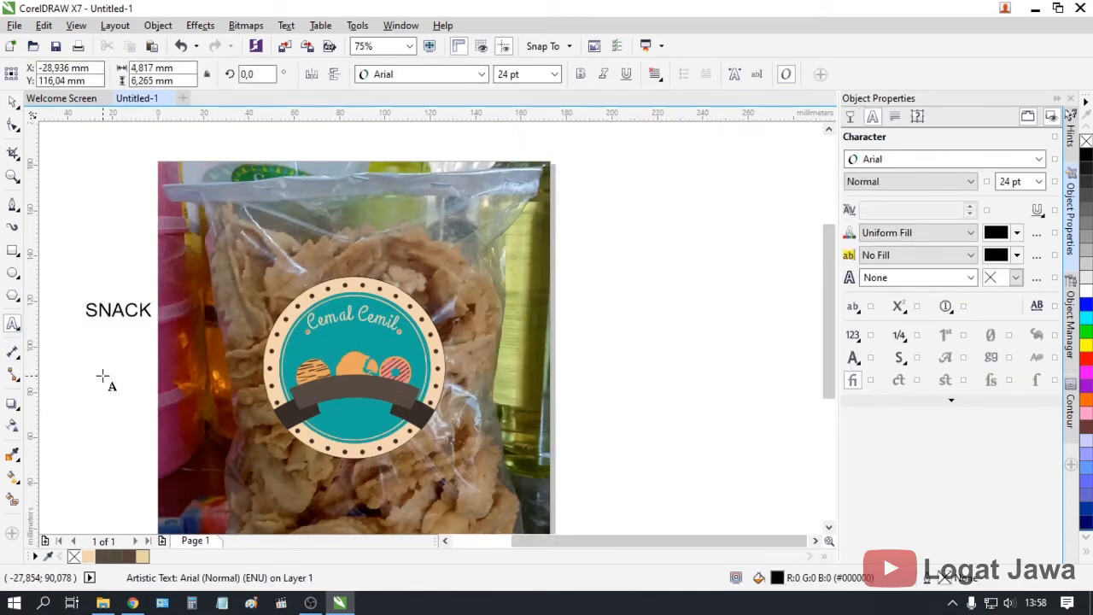
pyautogui.hotkey('ctrl', 'a')
pyautogui.click(532, 73)
pyautogui.write('2')
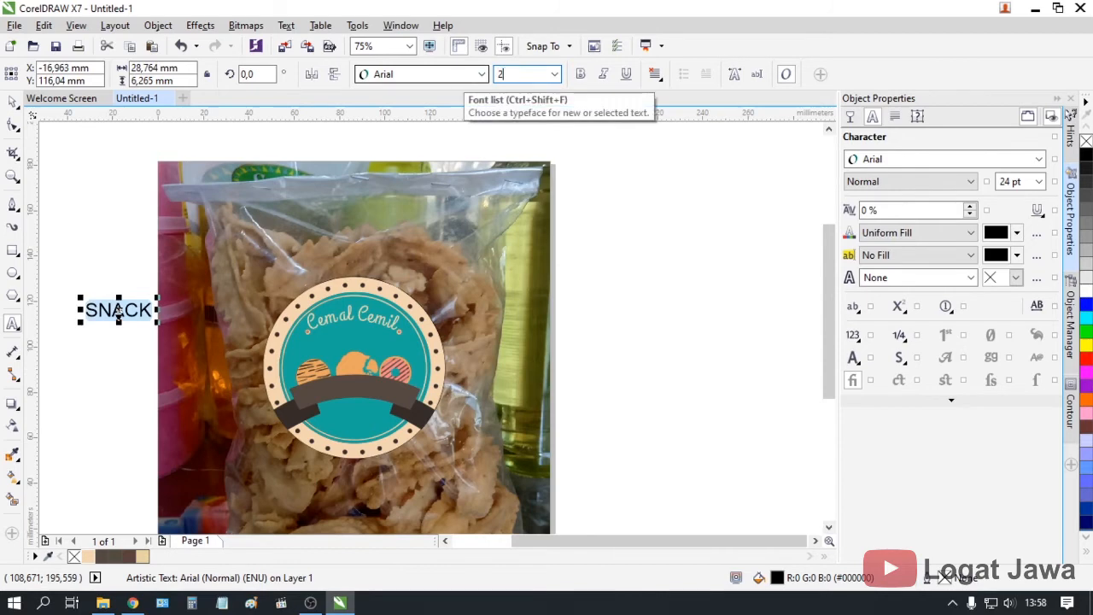
pyautogui.write('5')
pyautogui.press('Return')
pyautogui.click(990, 162)
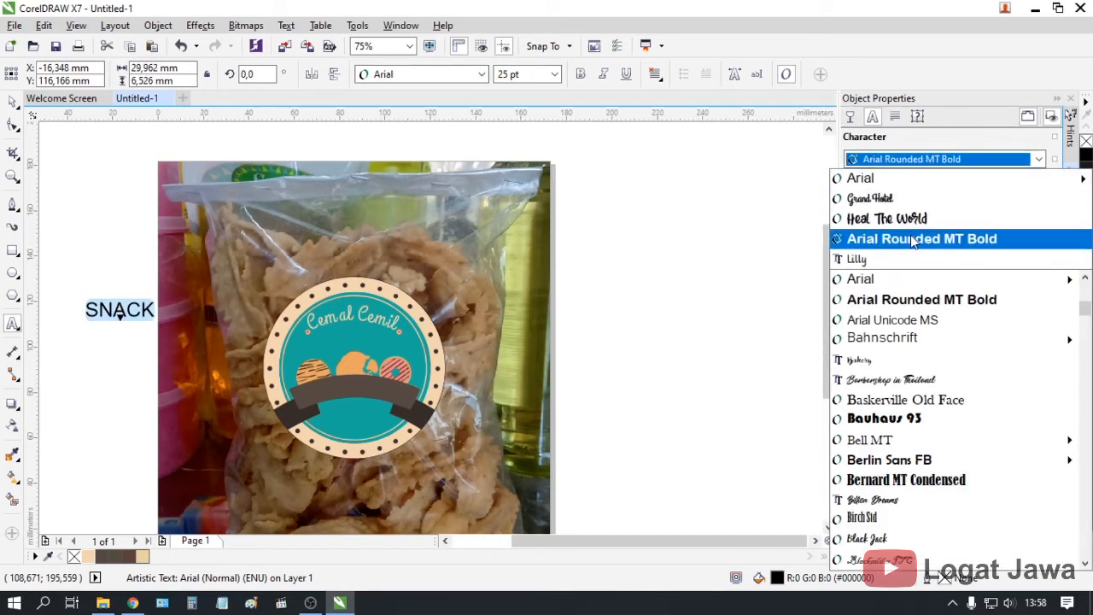
pyautogui.click(914, 239)
pyautogui.click(13, 100)
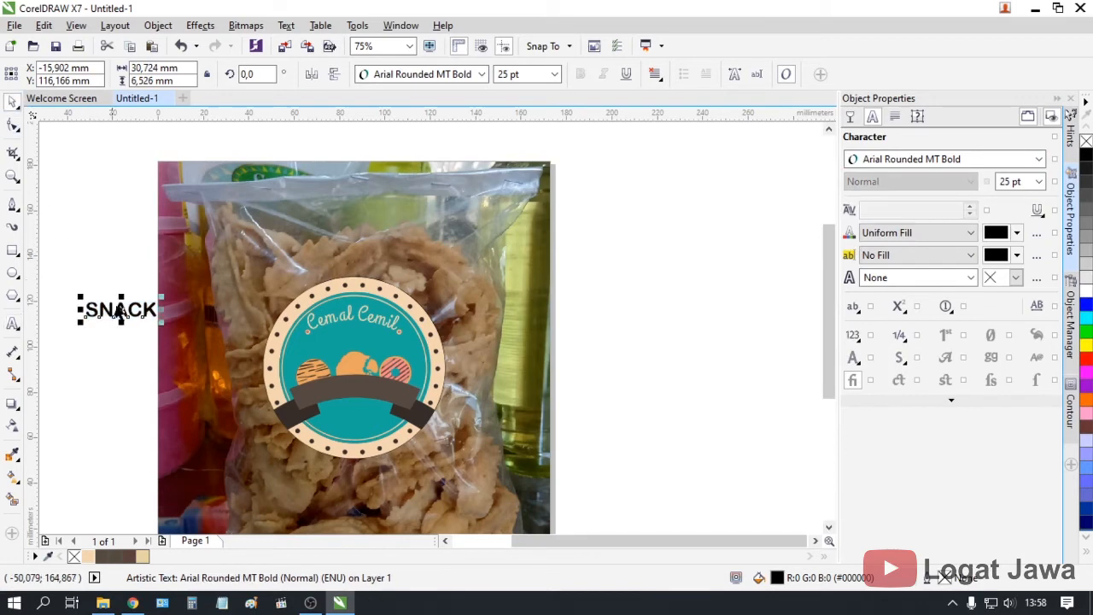
# Move SNACK onto the badge, just above the cookies
pyautogui.click(119, 312)
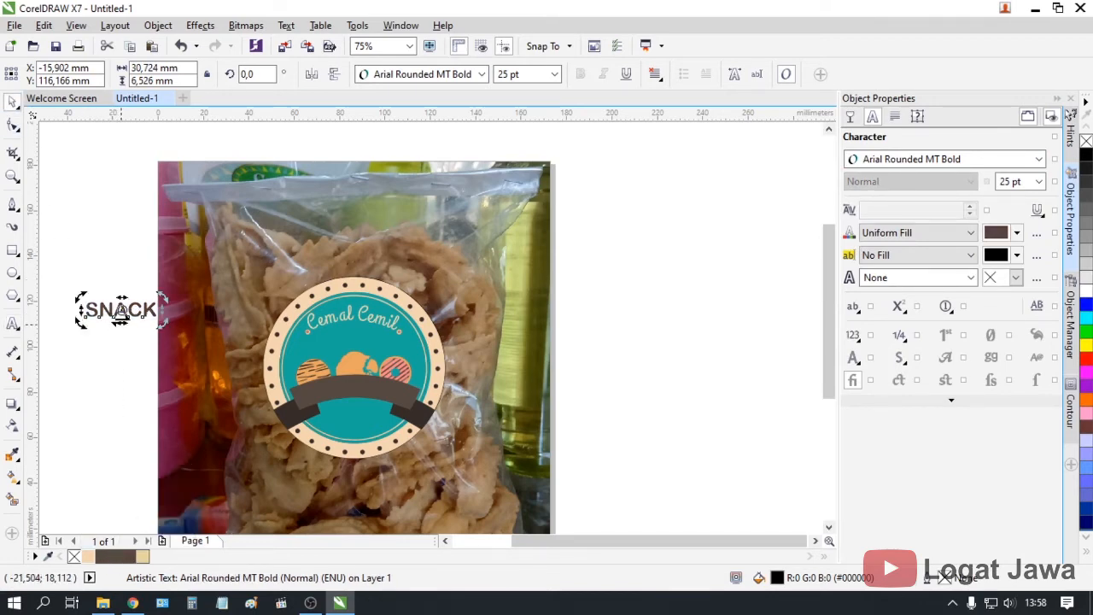
pyautogui.moveTo(120, 329); pyautogui.dragTo(352, 384)
pyautogui.scroll(2, 352, 381)
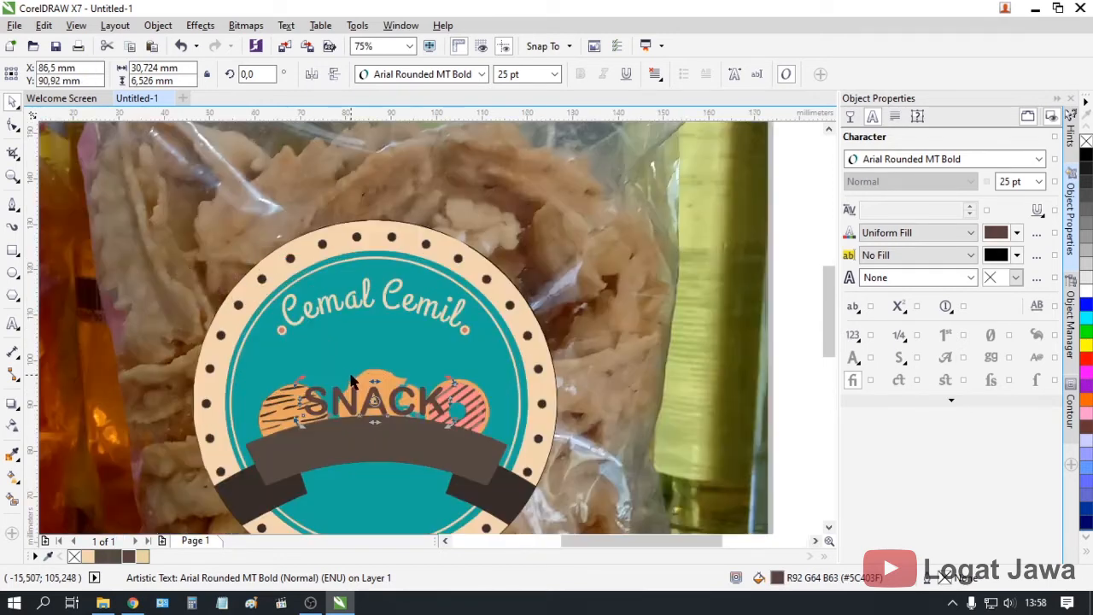
pyautogui.scroll(-1, 387, 298)
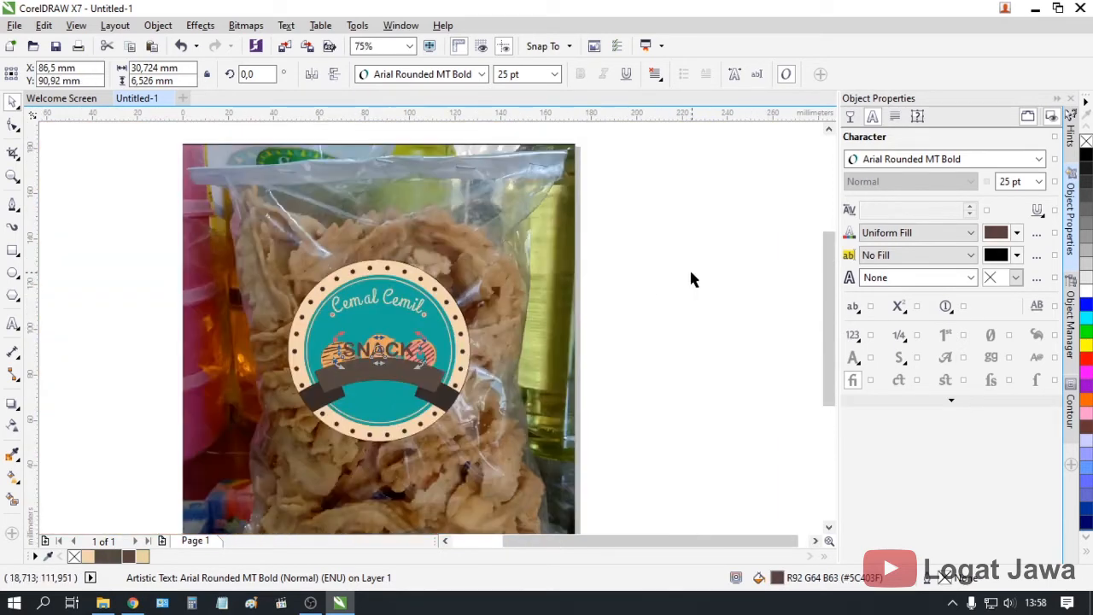
pyautogui.click(691, 269)
pyautogui.scroll(1, 386, 369)
pyautogui.click(357, 313)
pyautogui.moveTo(357, 313); pyautogui.dragTo(347, 250)
pyautogui.scroll(-1, 416, 299)
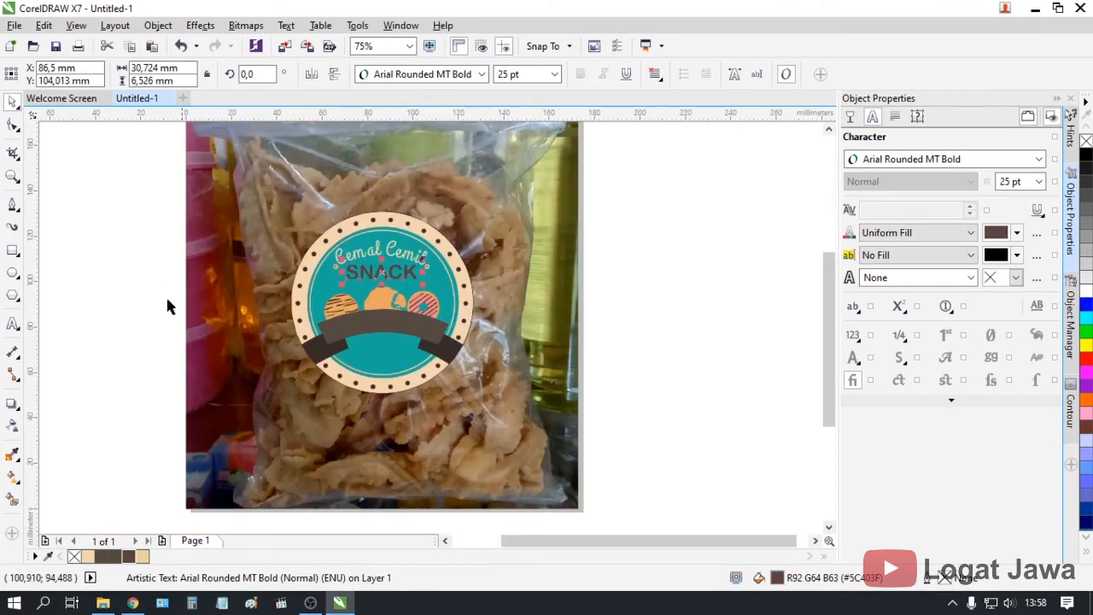
pyautogui.click(184, 308)
pyautogui.scroll(1, 393, 273)
pyautogui.scroll(-1, 392, 273)
# Type 'Home Made' as a new text line and set it in Heal The World
pyautogui.click(13, 324)
pyautogui.click(146, 297)
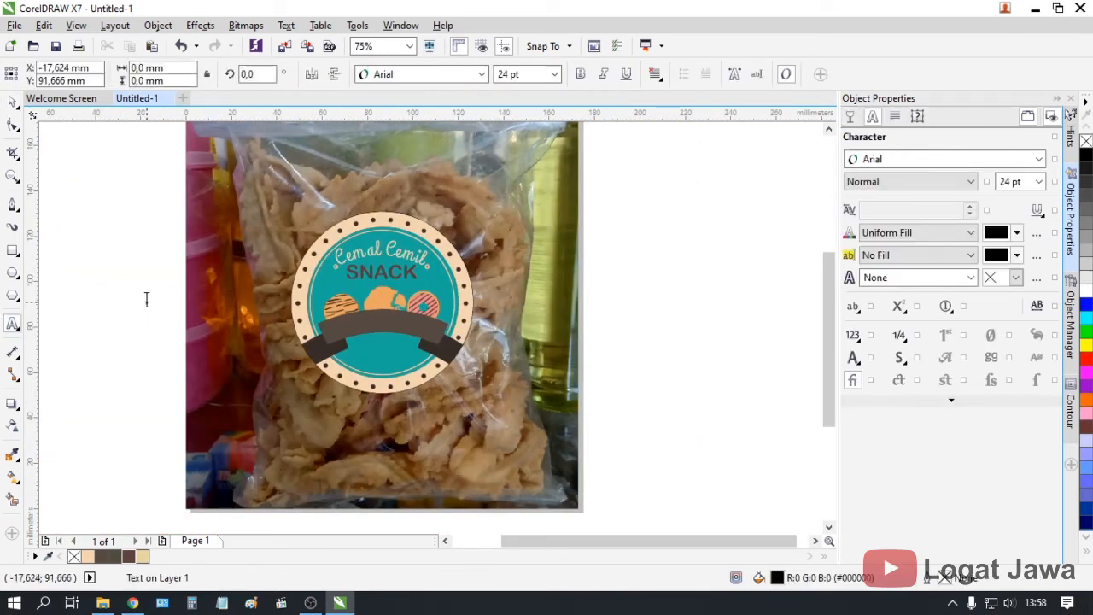
pyautogui.write('Home Ma')
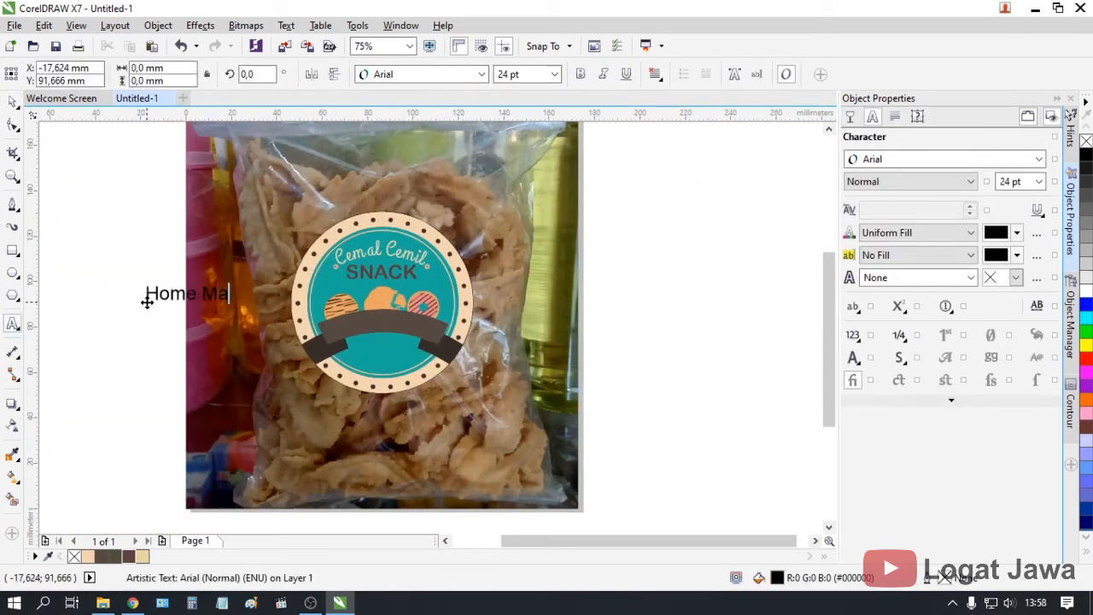
pyautogui.write('de')
pyautogui.hotkey('ctrl', 'a')
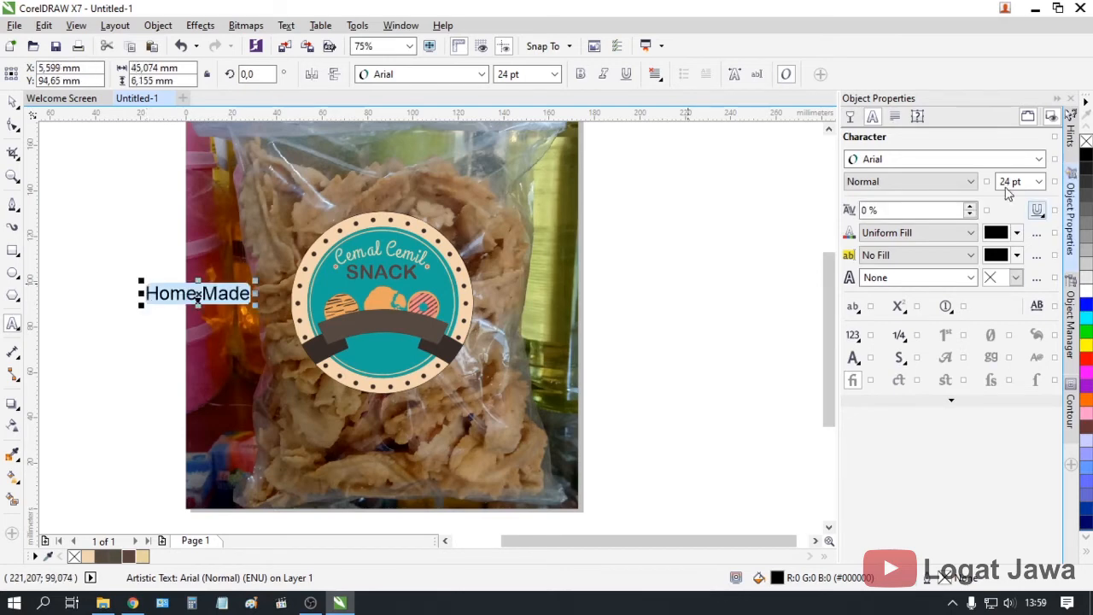
pyautogui.click(970, 161)
pyautogui.click(905, 238)
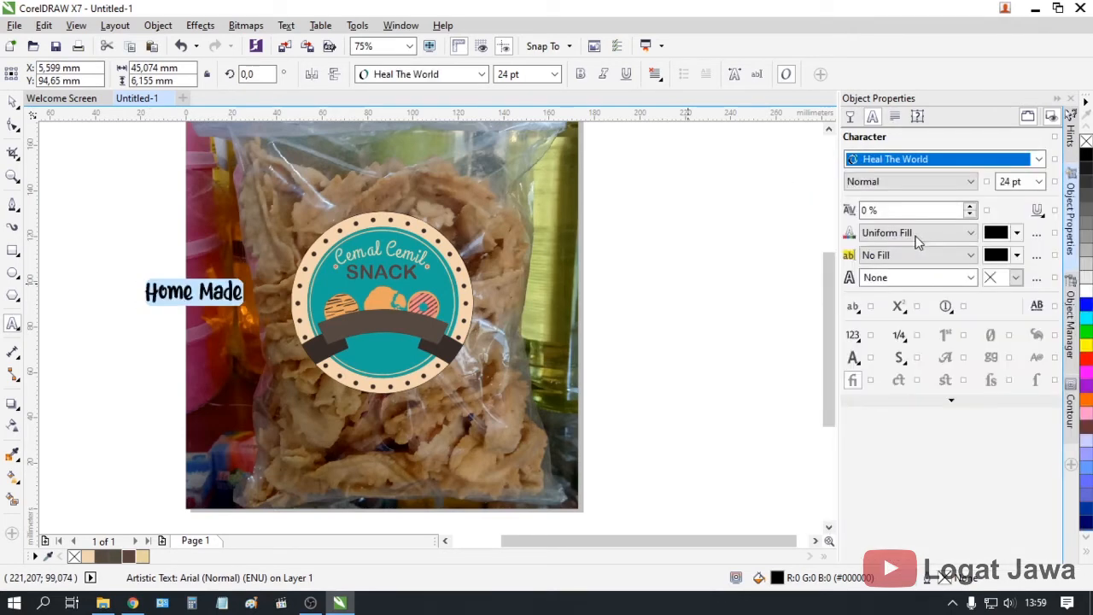
# Move 'Home Made' onto the badge, centre it horizontally and place it below SNACK
pyautogui.click(11, 102)
pyautogui.scroll(2, 178, 290)
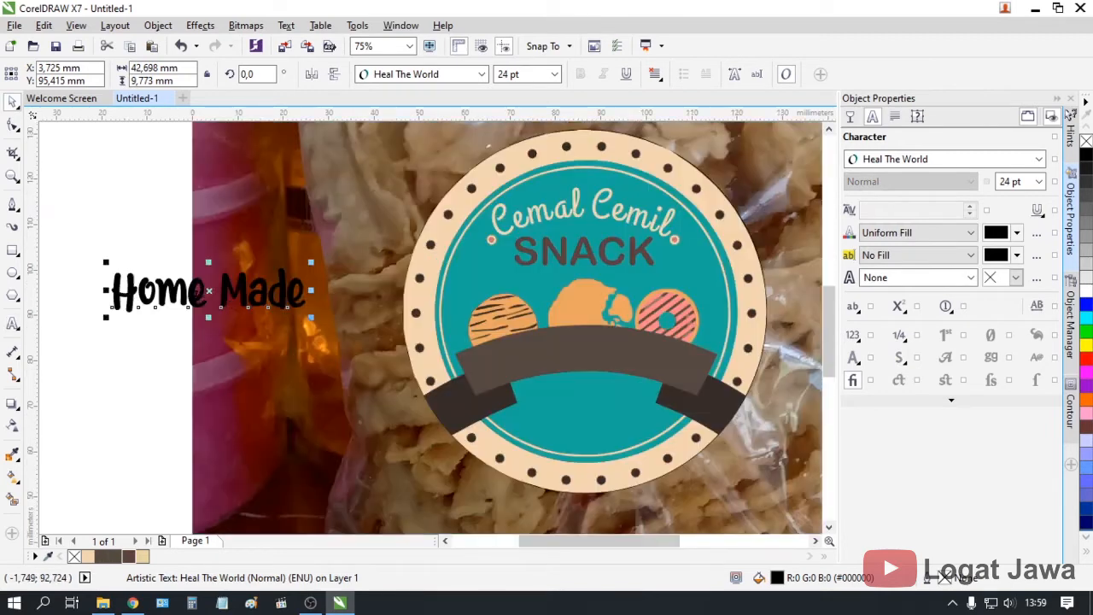
pyautogui.moveTo(419, 306); pyautogui.dragTo(546, 301)
pyautogui.doubleClick(514, 74)
pyautogui.press('Return')
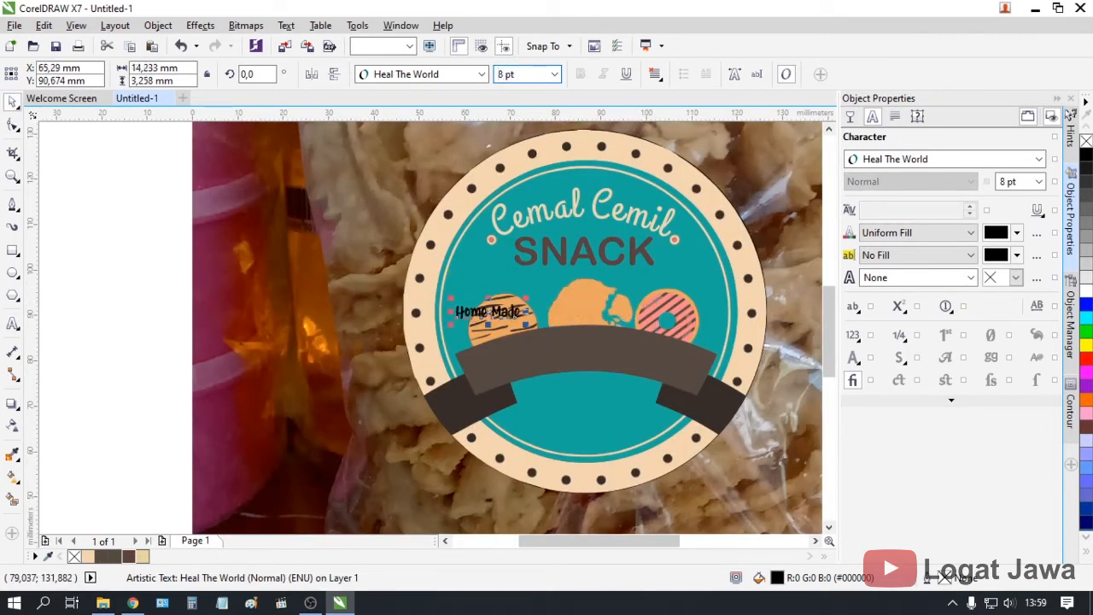
pyautogui.scroll(1, 556, 358)
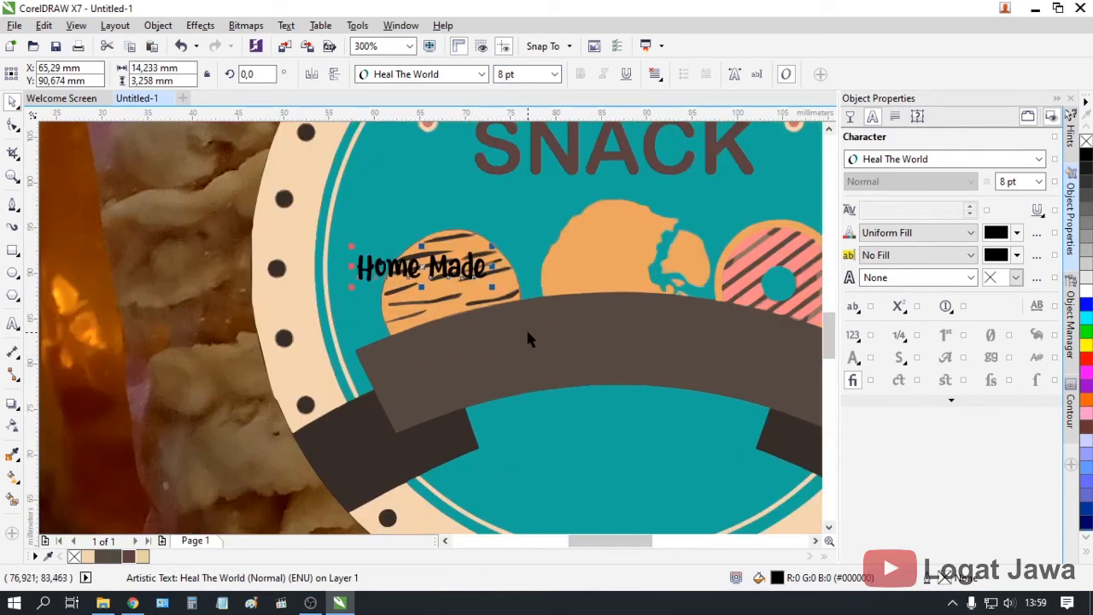
pyautogui.press('p')
pyautogui.moveTo(615, 264); pyautogui.dragTo(615, 196)
# Reduce 'Home Made' to 7 pt and position it between SNACK and the cookie
pyautogui.click(524, 75)
pyautogui.write('7')
pyautogui.press('Return')
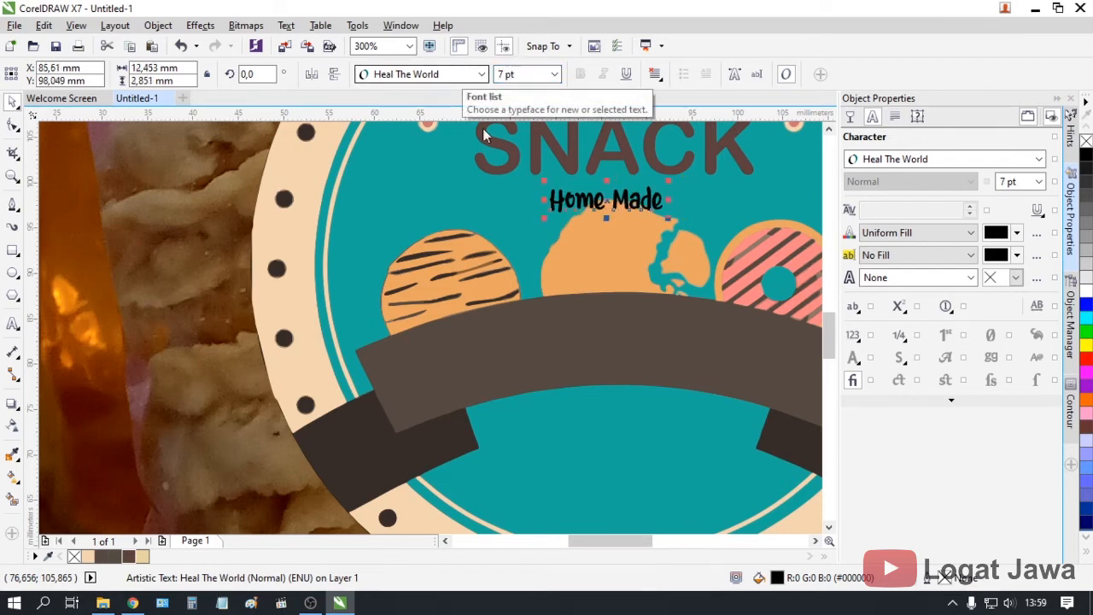
pyautogui.moveTo(632, 201)
pyautogui.mouseDown()
pyautogui.moveTo(640, 265)
pyautogui.moveTo(641, 187)
pyautogui.mouseUp()
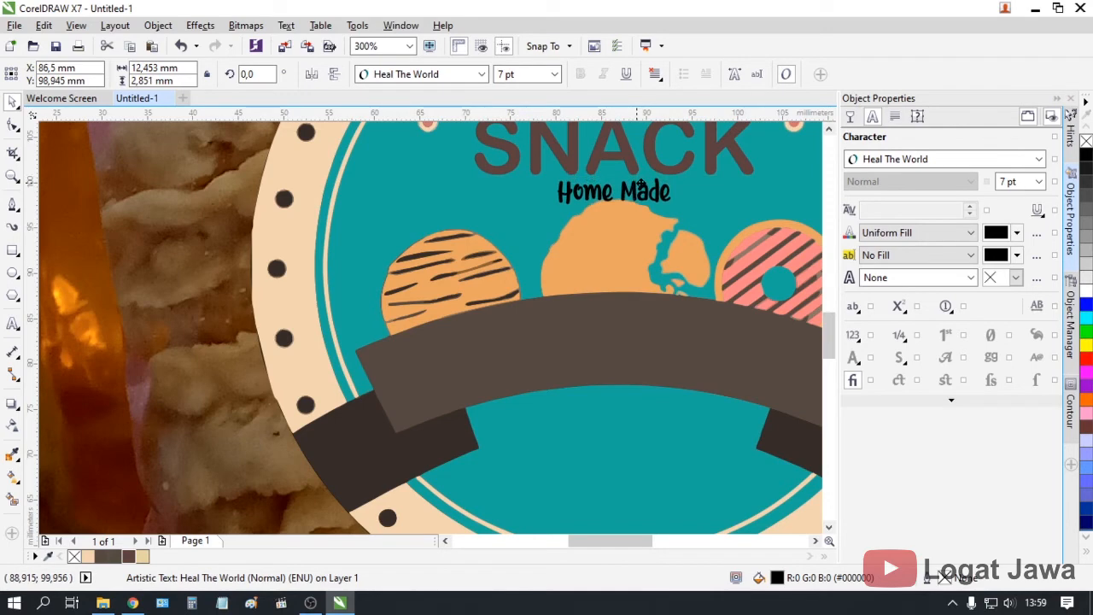
# Nudge SNACK up slightly and move 'Home Made' up closer beneath it
pyautogui.scroll(2, 640, 186)
pyautogui.scroll(3, 830, 317)
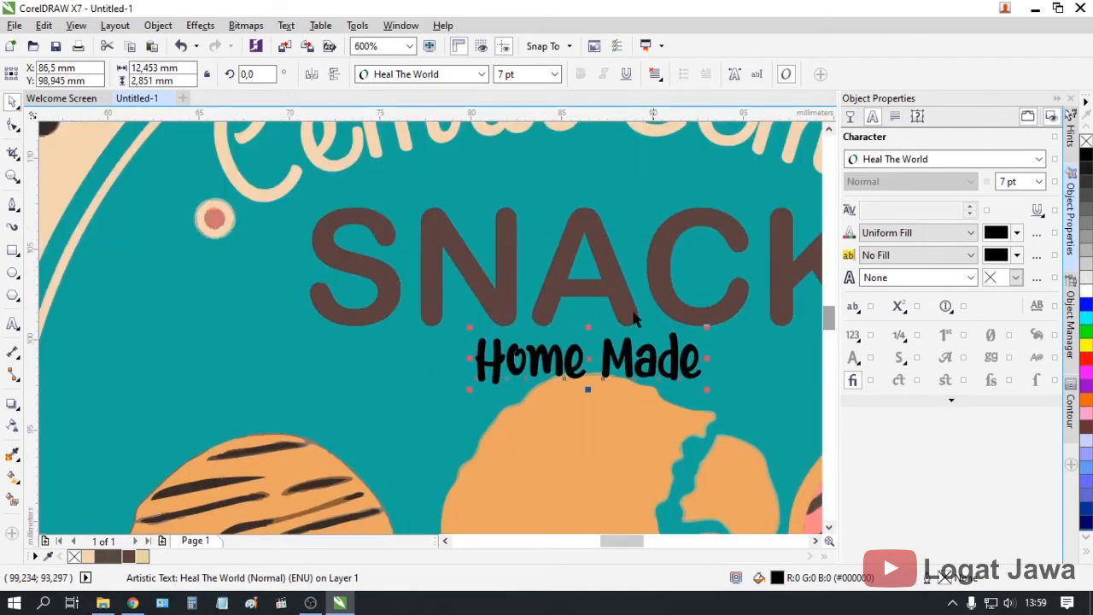
pyautogui.click(612, 276)
pyautogui.moveTo(610, 264); pyautogui.dragTo(609, 251)
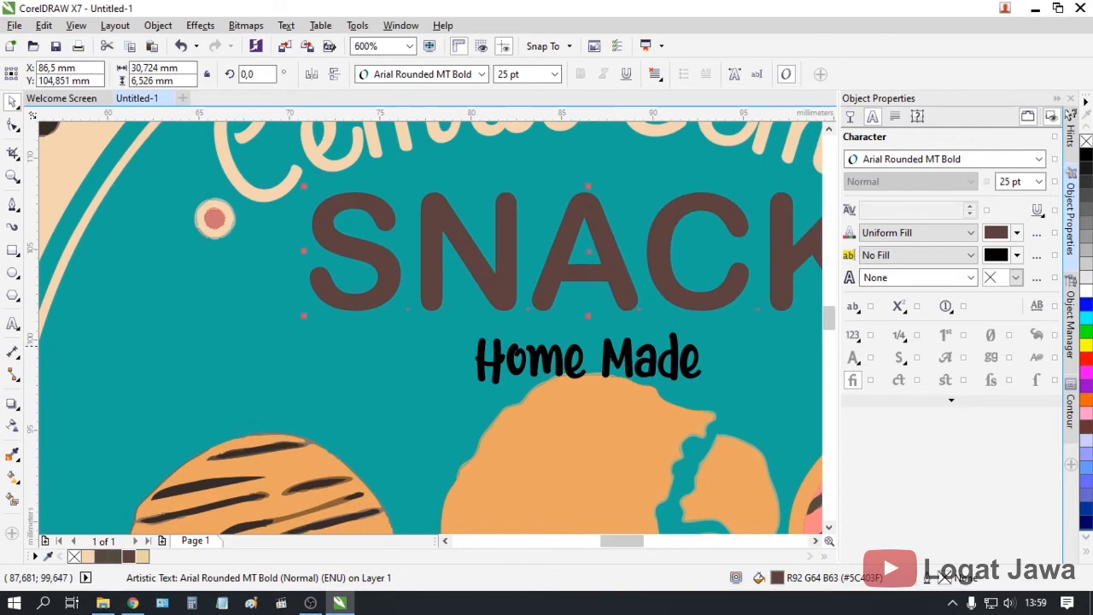
pyautogui.click(611, 352)
pyautogui.moveTo(612, 350); pyautogui.dragTo(611, 330)
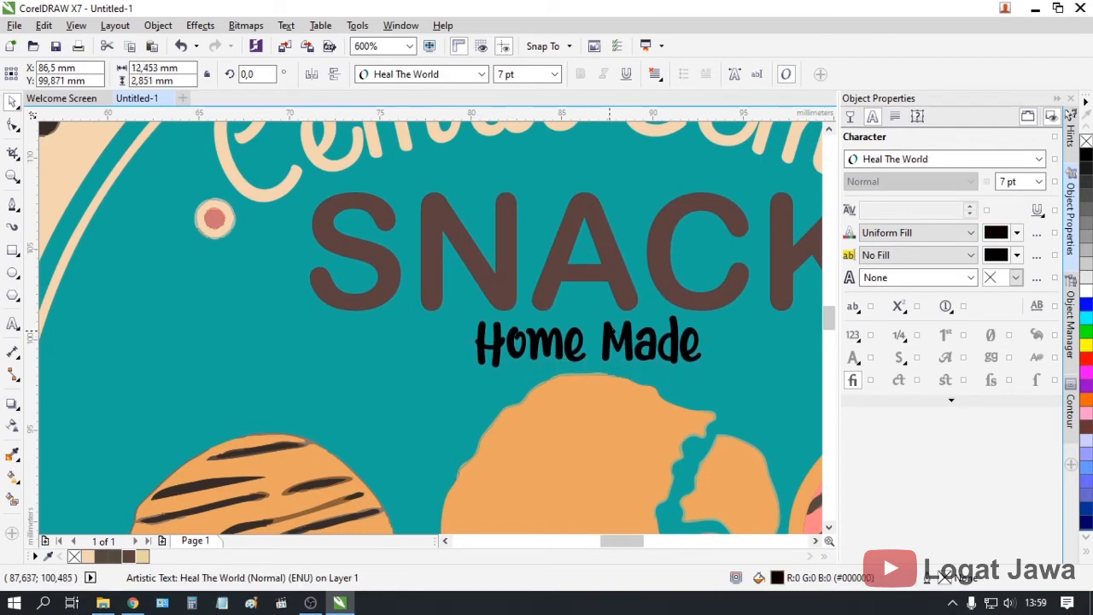
# Colour 'Home Made' cream from the palette
pyautogui.click(129, 557)
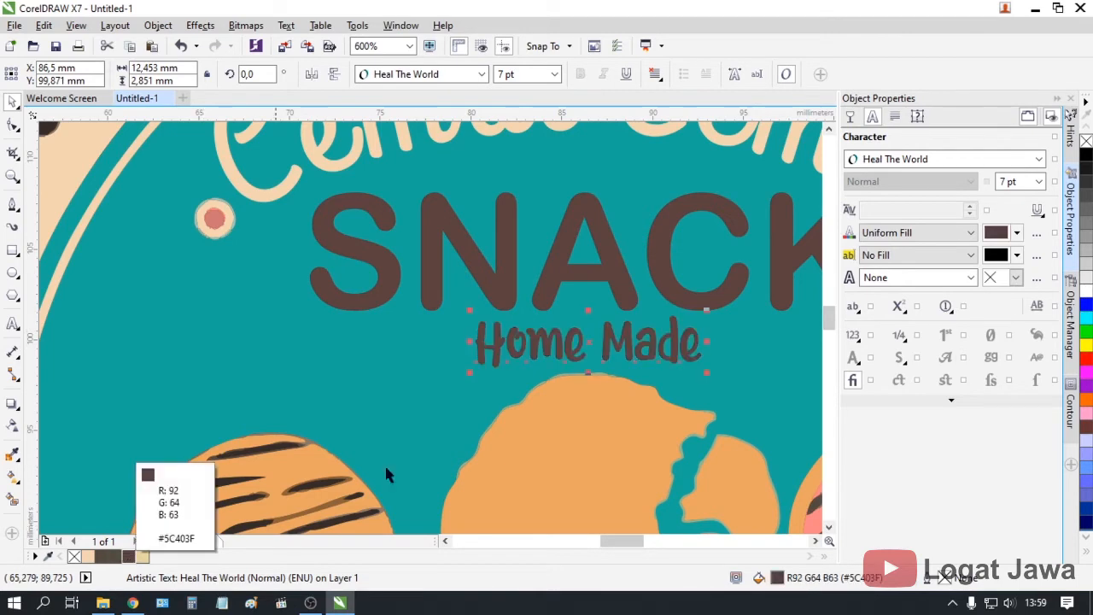
pyautogui.scroll(-2, 541, 407)
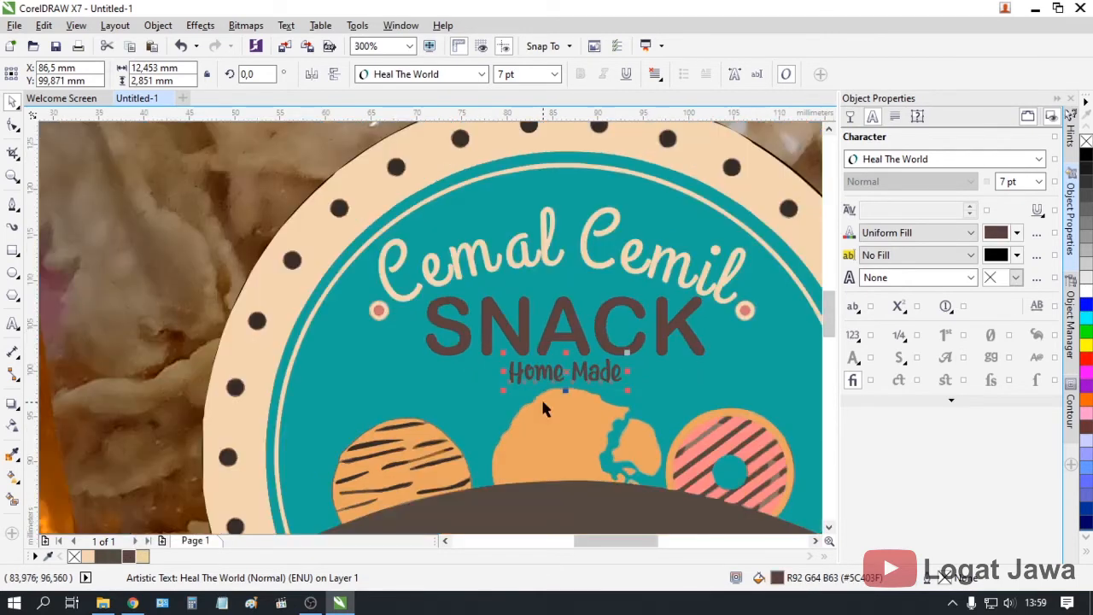
pyautogui.click(142, 555)
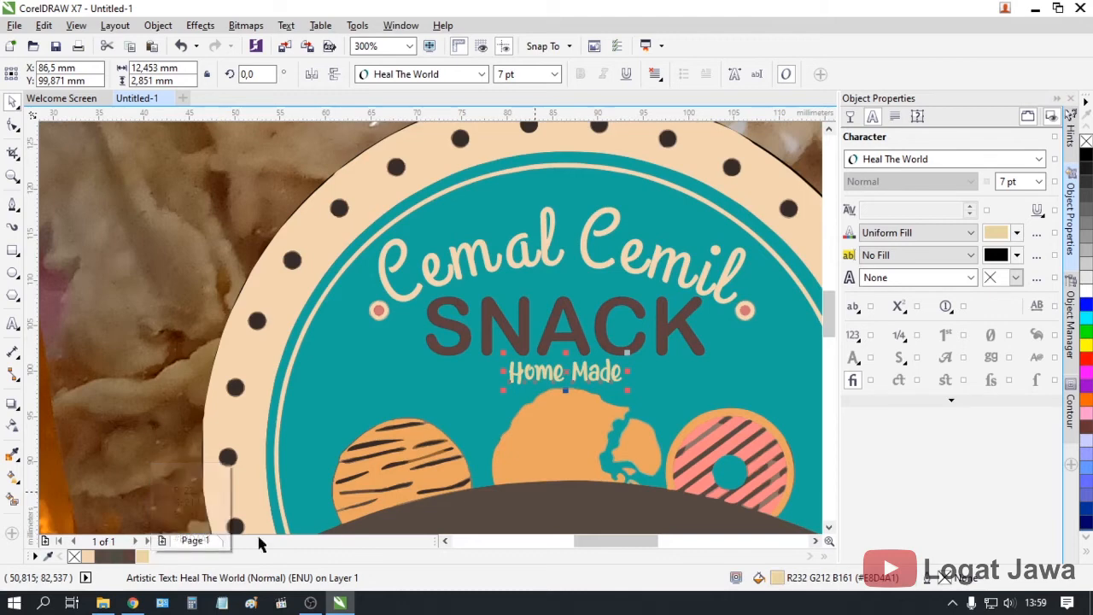
# Cast a drop shadow from 'Home Made' just below its letters
pyautogui.click(11, 405)
pyautogui.scroll(2, 577, 372)
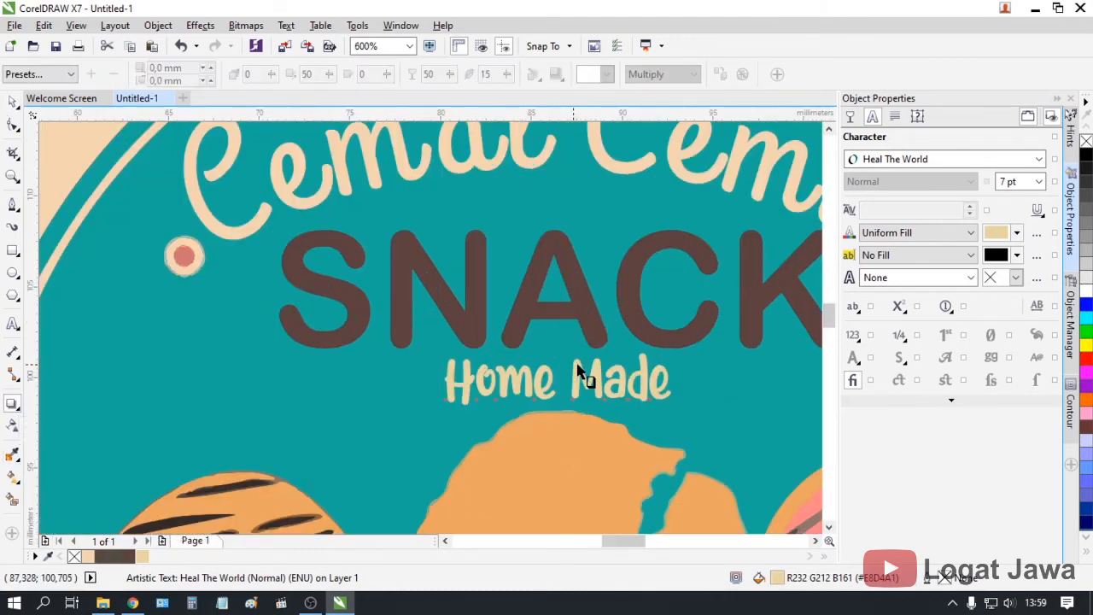
pyautogui.moveTo(578, 373); pyautogui.dragTo(561, 405)
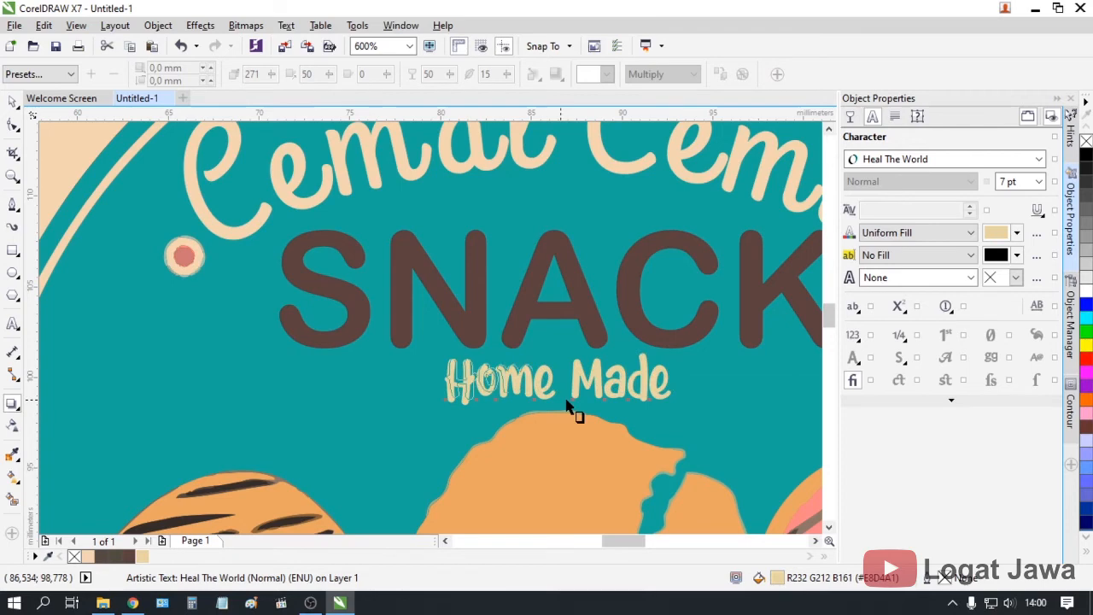
pyautogui.moveTo(563, 396); pyautogui.dragTo(562, 399)
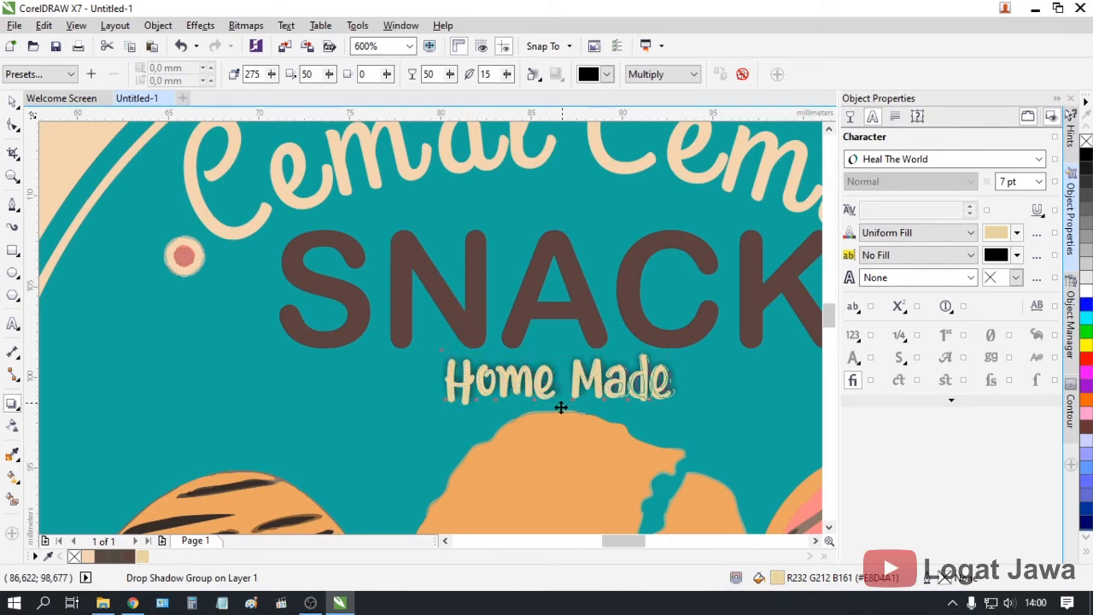
pyautogui.moveTo(561, 408); pyautogui.dragTo(561, 406)
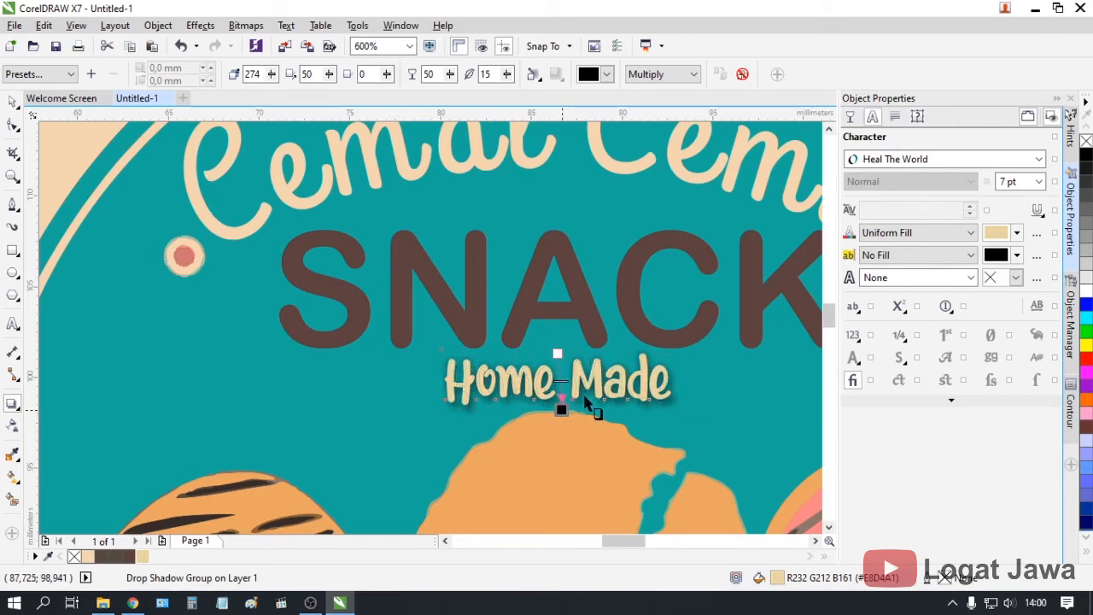
pyautogui.scroll(2, 584, 419)
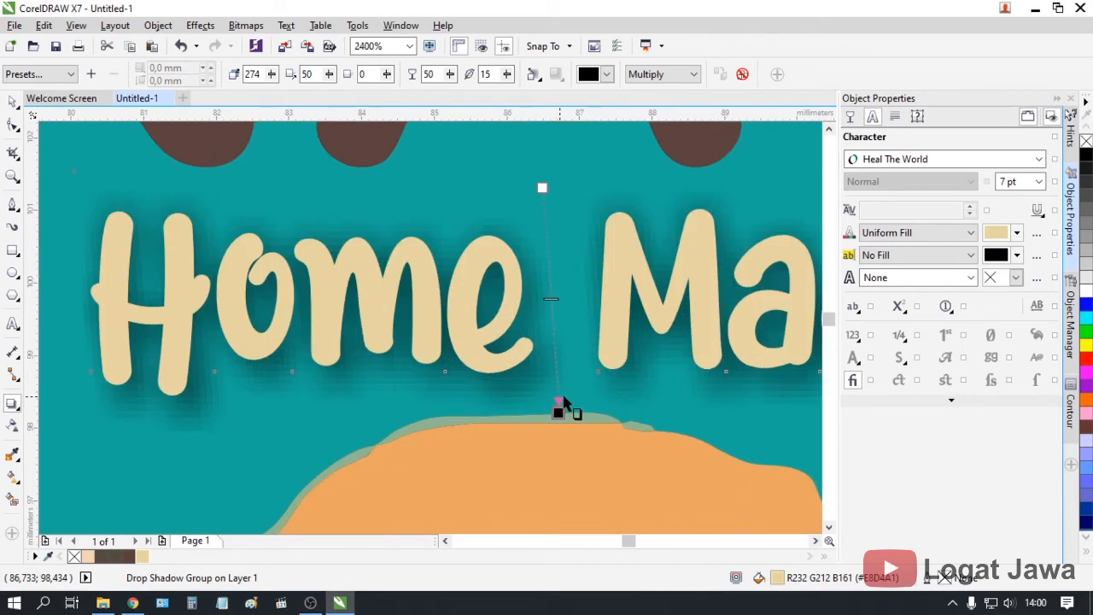
pyautogui.moveTo(559, 413); pyautogui.dragTo(545, 396)
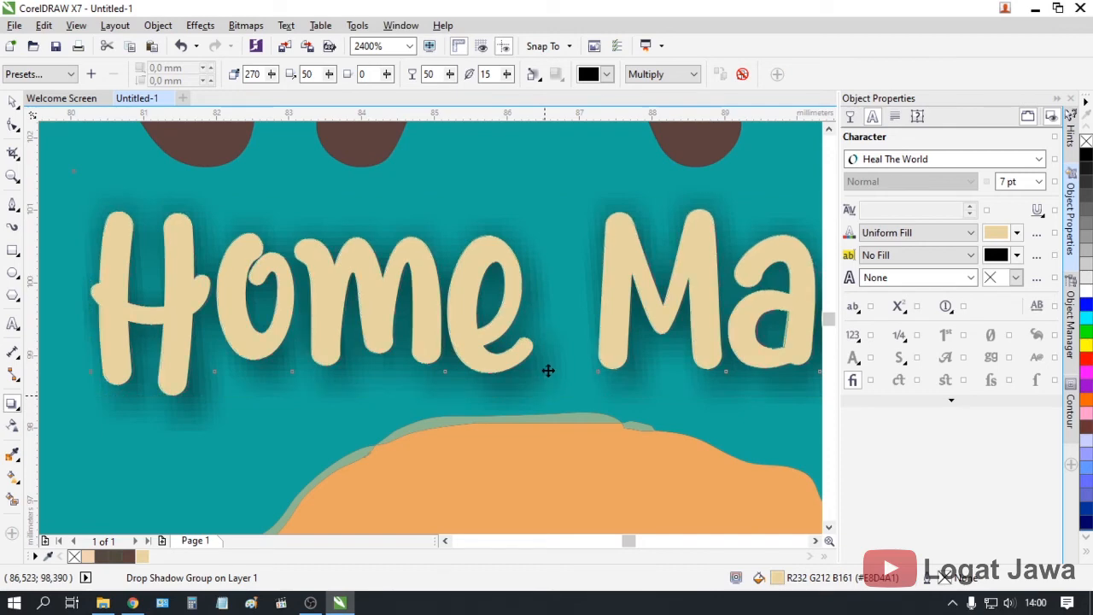
# Set the shadow opacity to 30 and deselect the shadowed text
pyautogui.write('30')
pyautogui.press('Return')
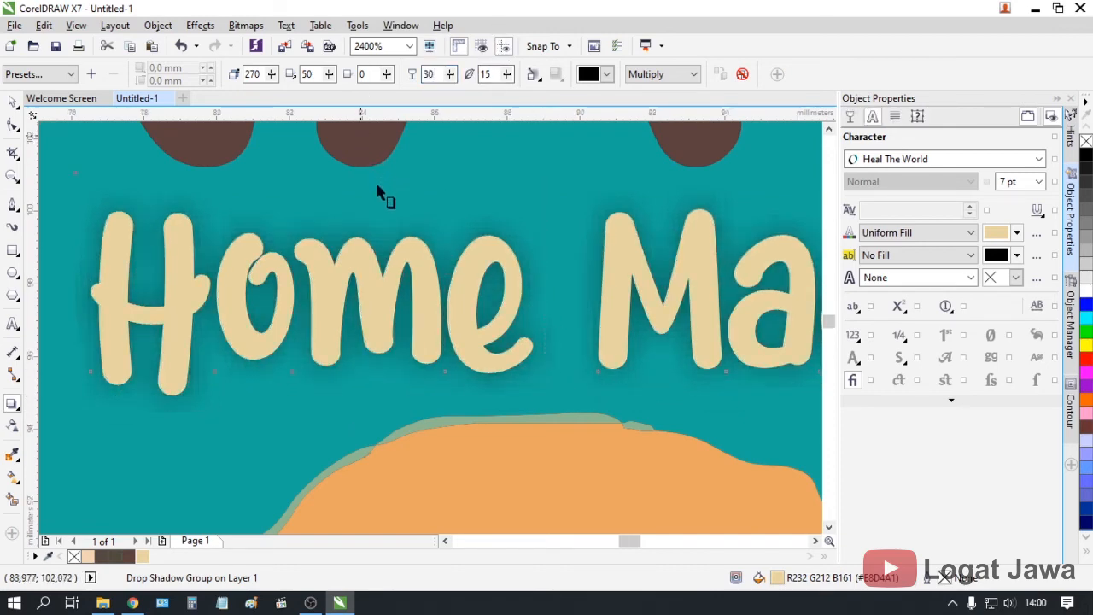
pyautogui.scroll(-6, 383, 192)
pyautogui.scroll(-1, 382, 211)
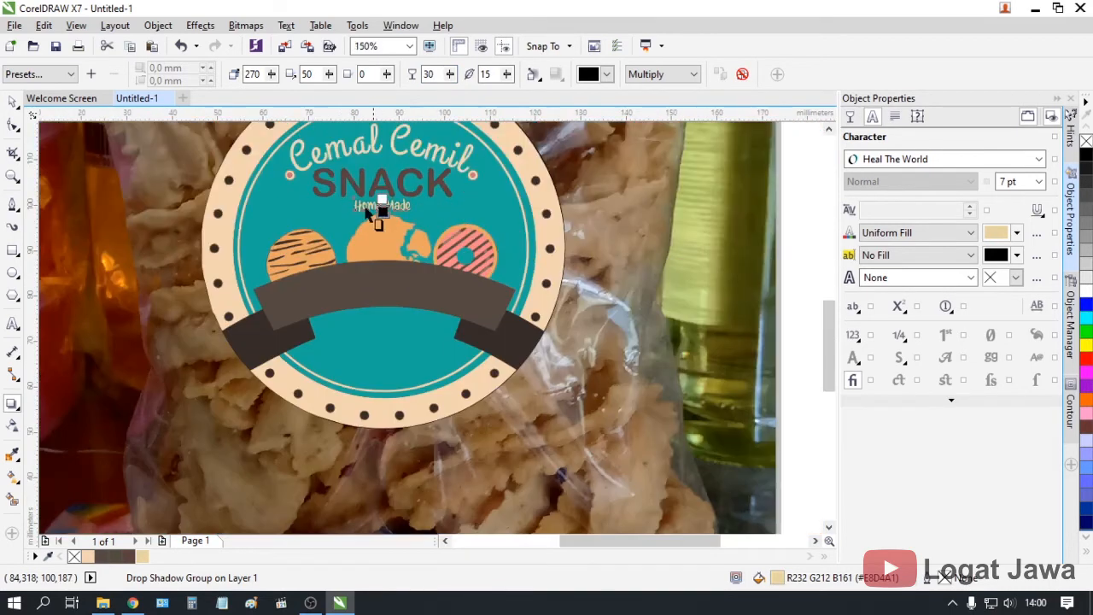
pyautogui.click(15, 103)
pyautogui.click(783, 227)
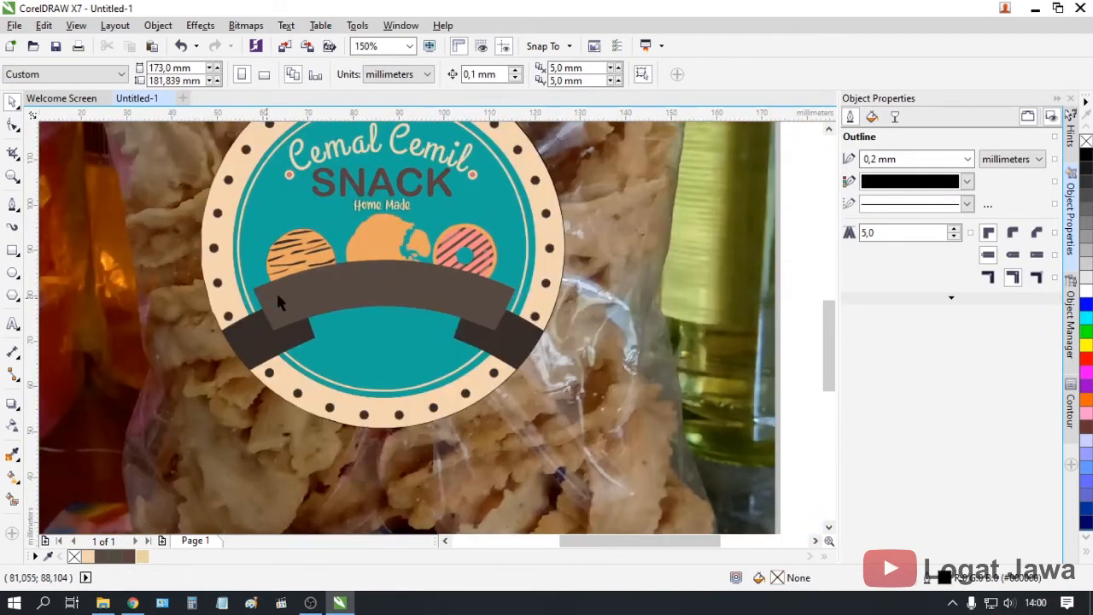
# Add 'KECIPIR' text left of the bag photo, select it and open the font list
pyautogui.moveTo(828, 346); pyautogui.dragTo(828, 326)
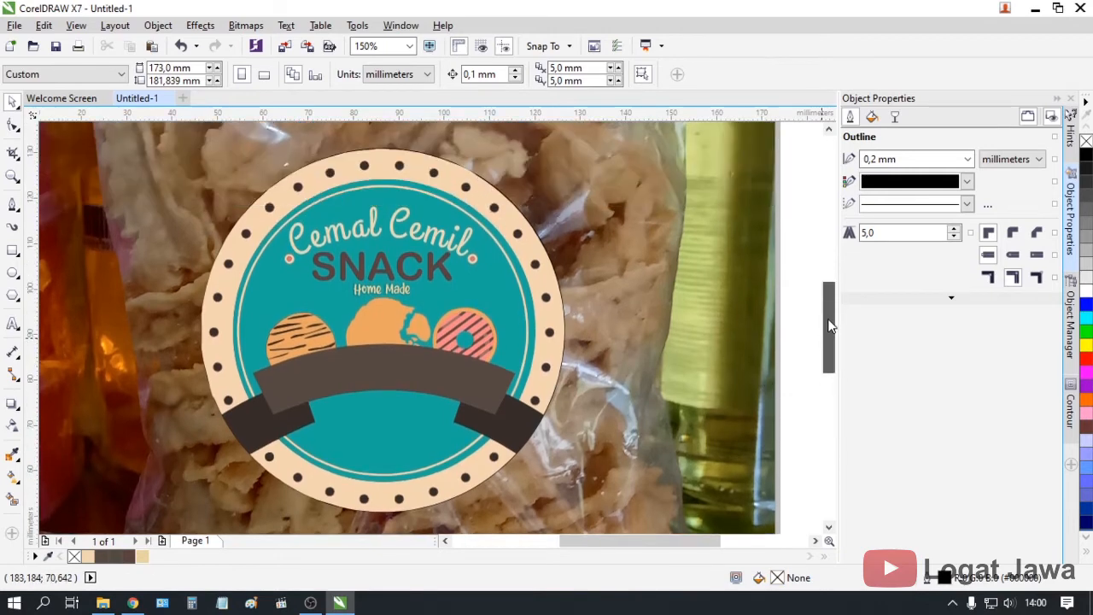
pyautogui.click(12, 324)
pyautogui.press('F3')
pyautogui.click(132, 369)
pyautogui.write('KECIPIR')
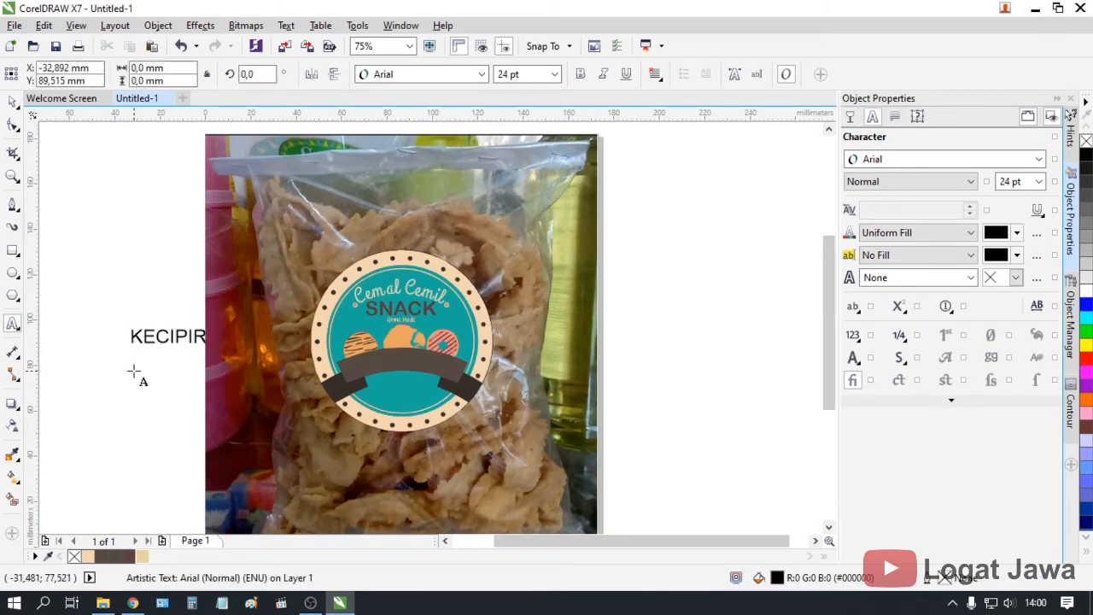
pyautogui.hotkey('ctrl', 'a')
pyautogui.click(1012, 159)
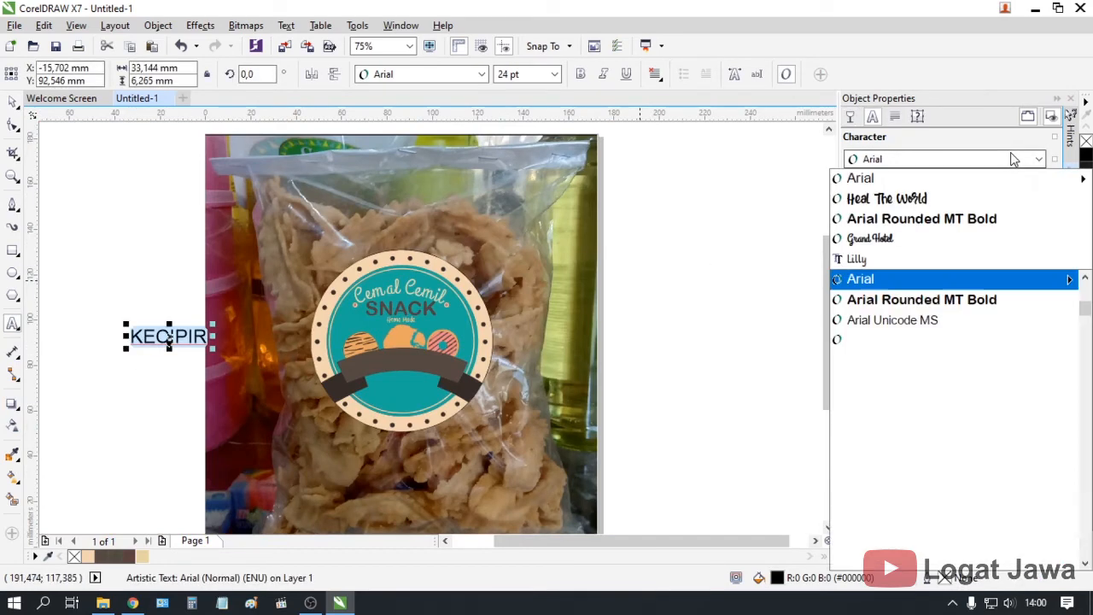
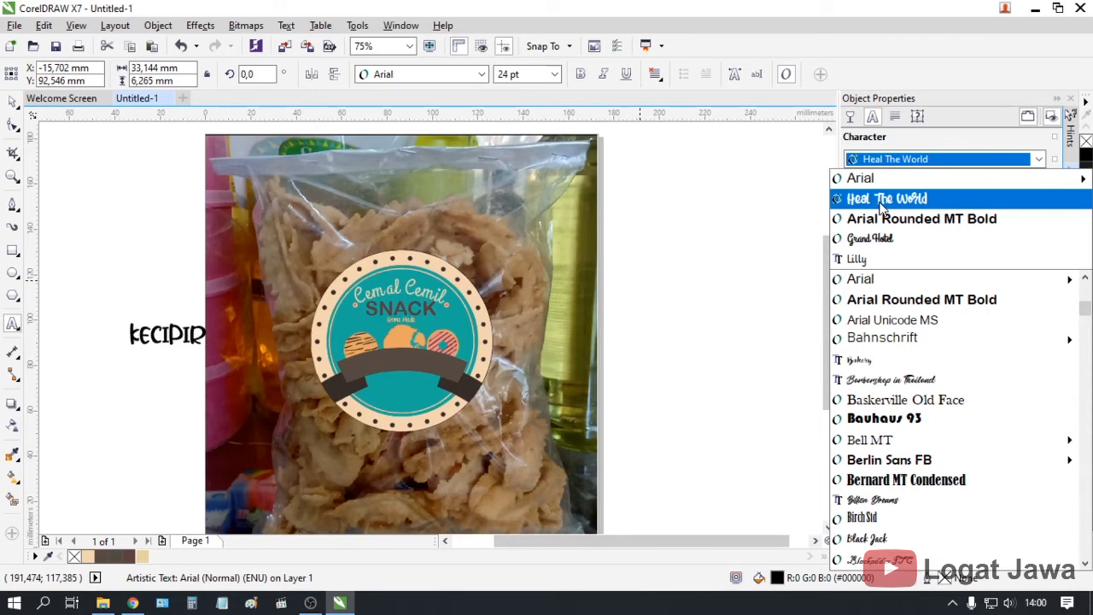
# Apply the Heal The World font to the 24 pt KECIPIR text
pyautogui.click(883, 201)
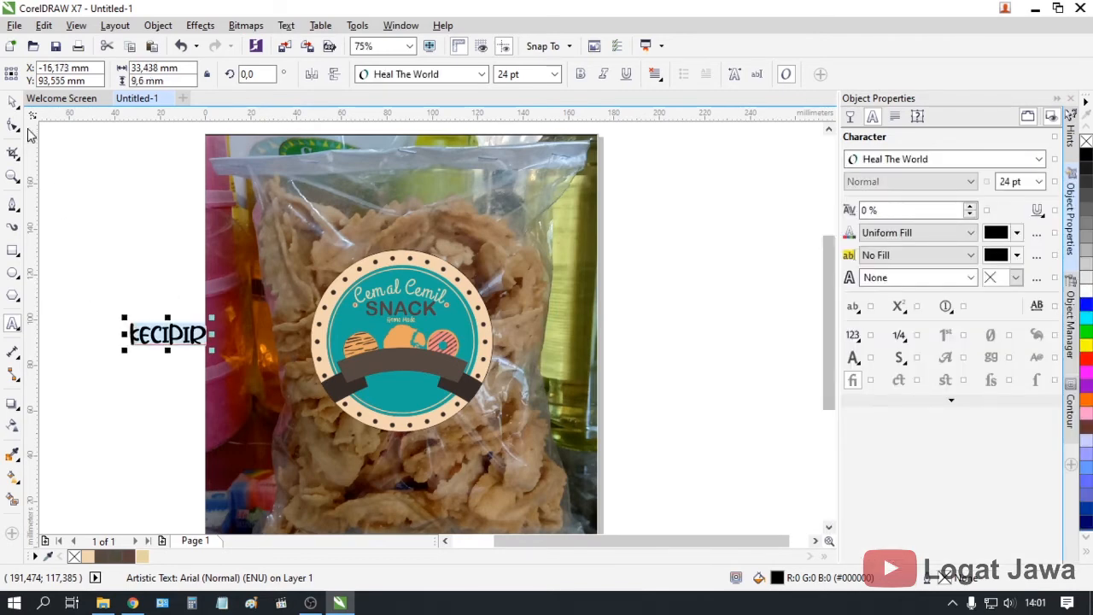
pyautogui.scroll(2, 219, 385)
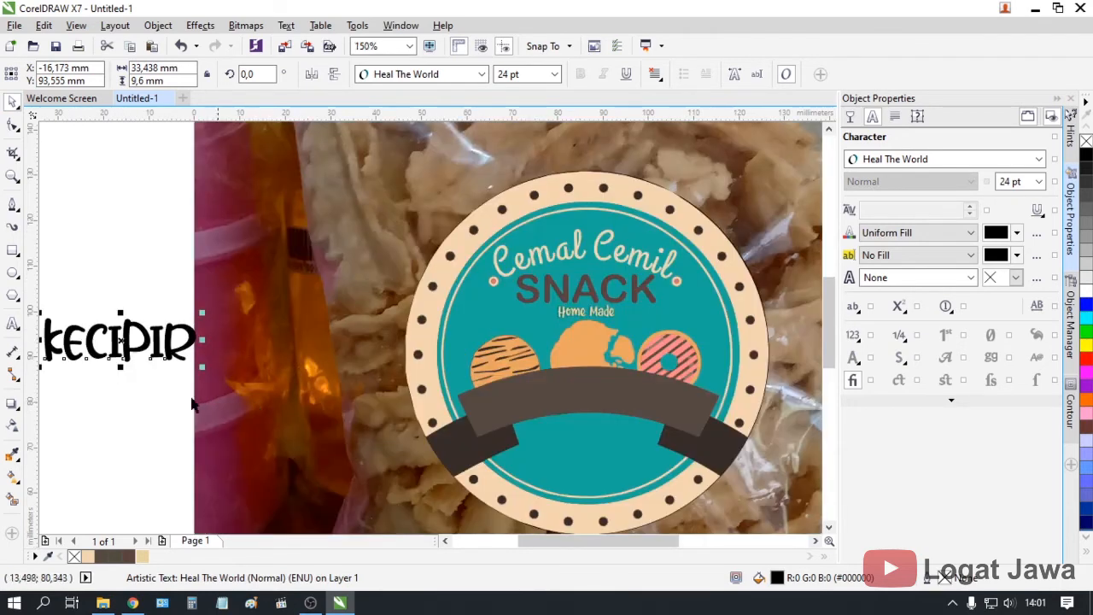
# Draw a first Bezier line across the banner's tail corners, then undo it
pyautogui.click(13, 207)
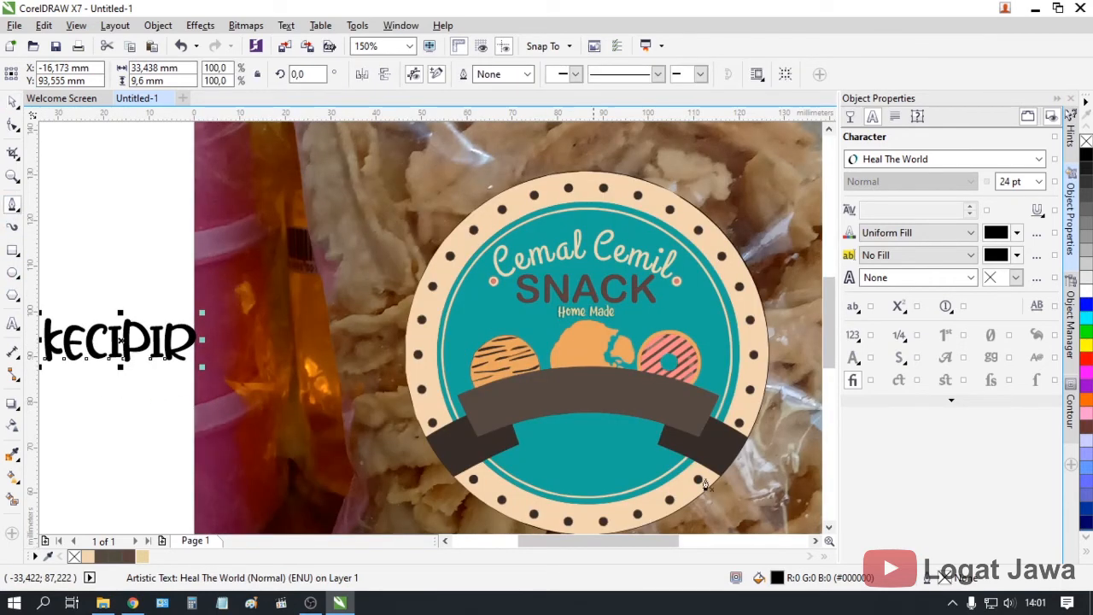
pyautogui.scroll(1, 529, 422)
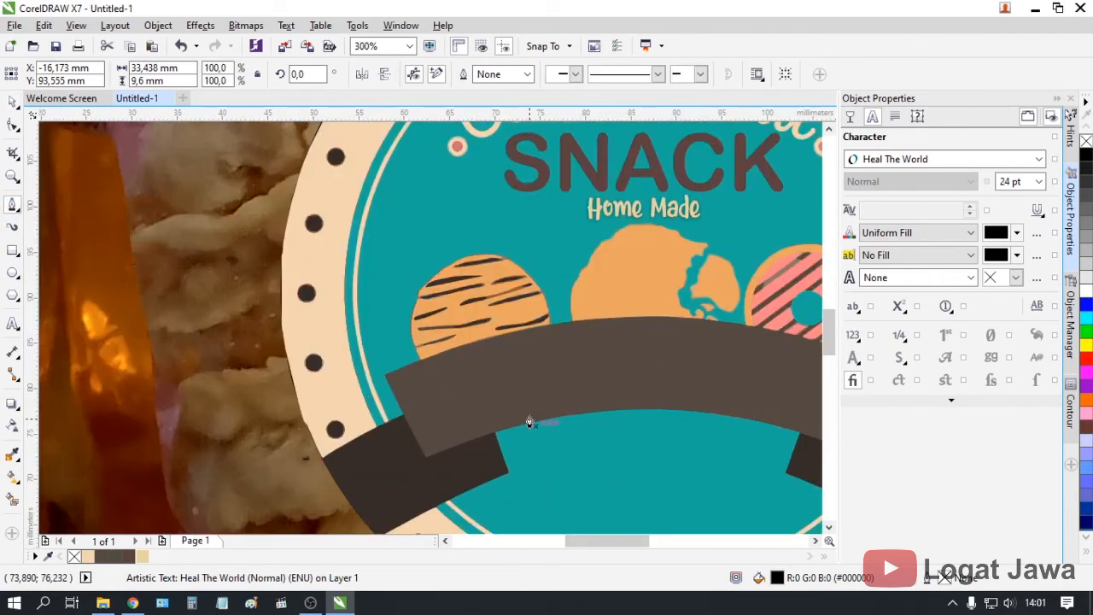
pyautogui.scroll(-1, 446, 437)
pyautogui.click(440, 440)
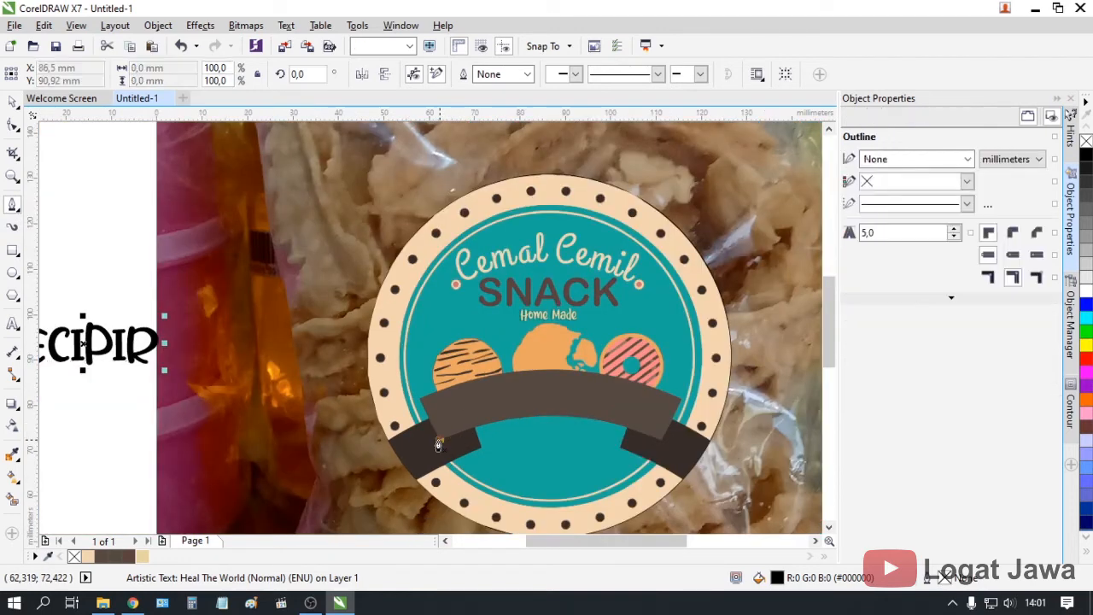
pyautogui.scroll(1, 640, 444)
pyautogui.scroll(1, 696, 450)
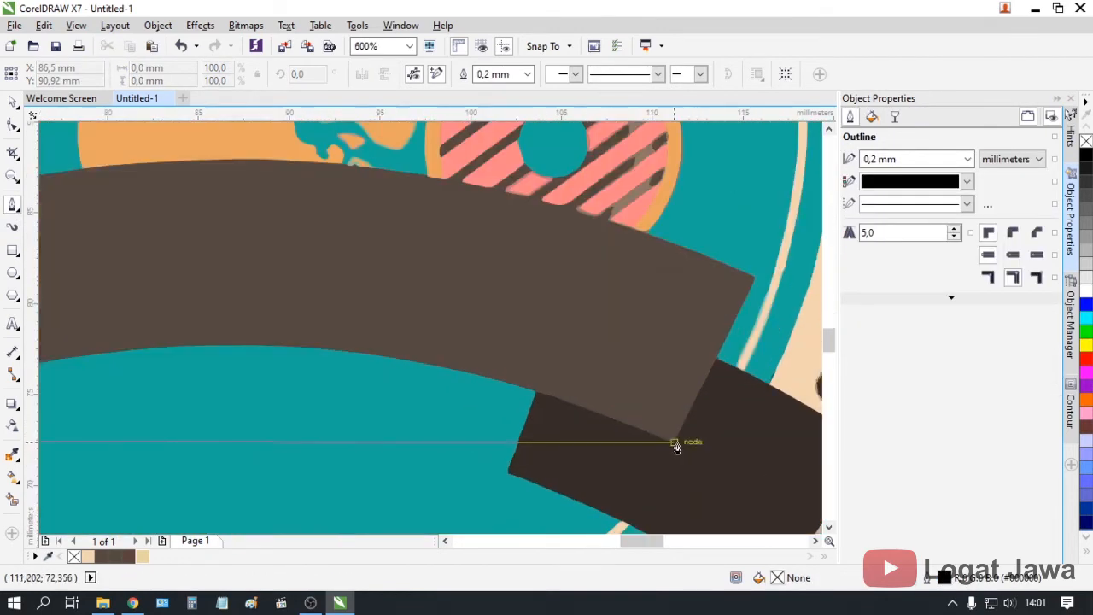
pyautogui.doubleClick(674, 445)
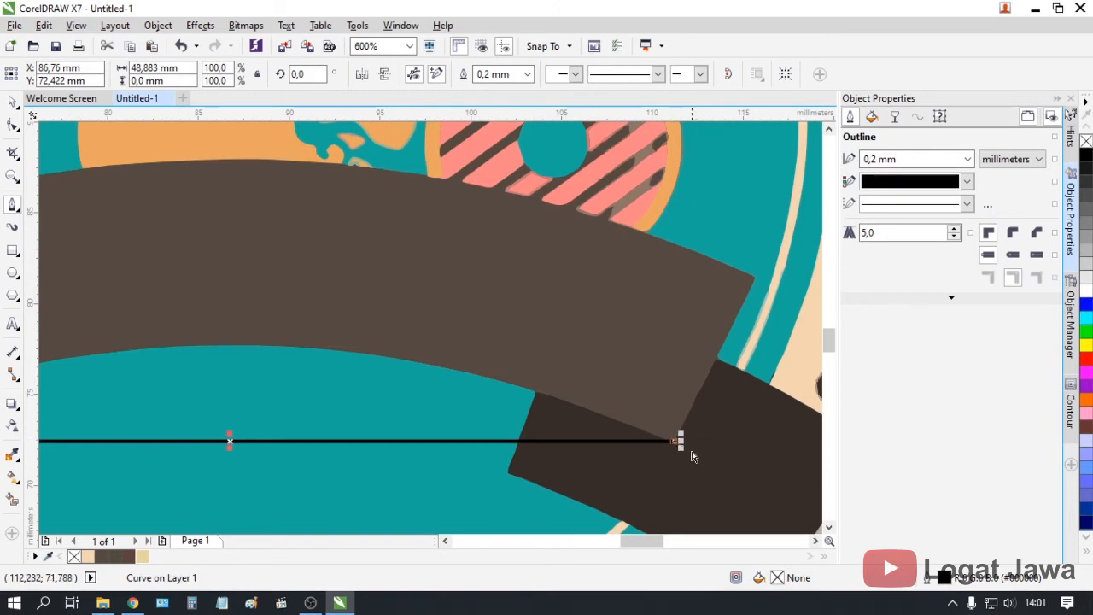
pyautogui.hotkey('ctrl', 'z')
# Redraw the curve from the banner's left corner to the right corner with a slight bend
pyautogui.scroll(-3, 176, 434)
pyautogui.scroll(3, 145, 444)
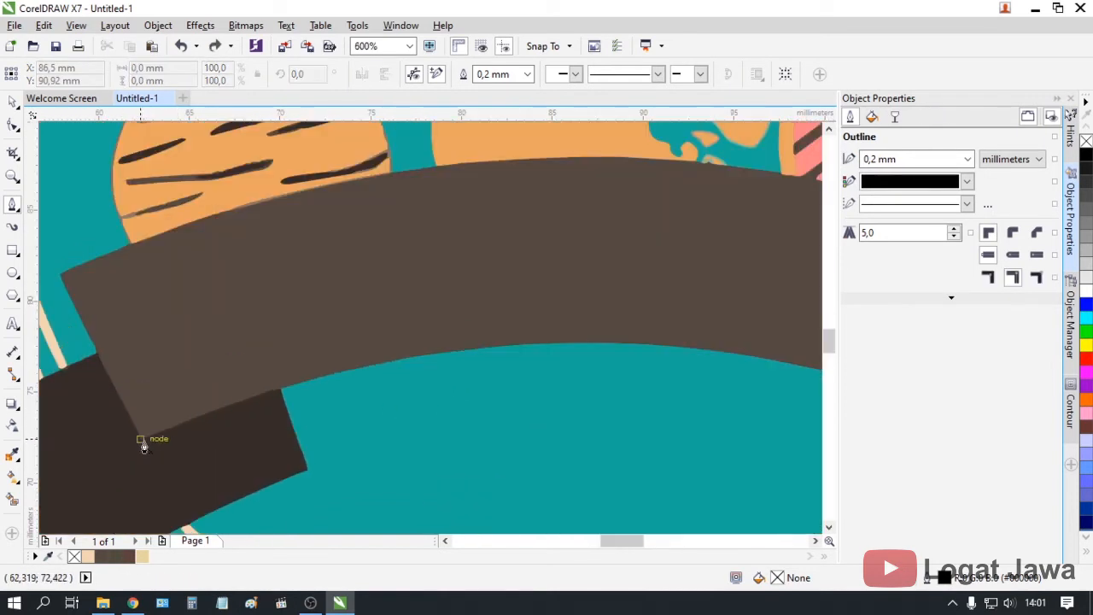
pyautogui.click(141, 439)
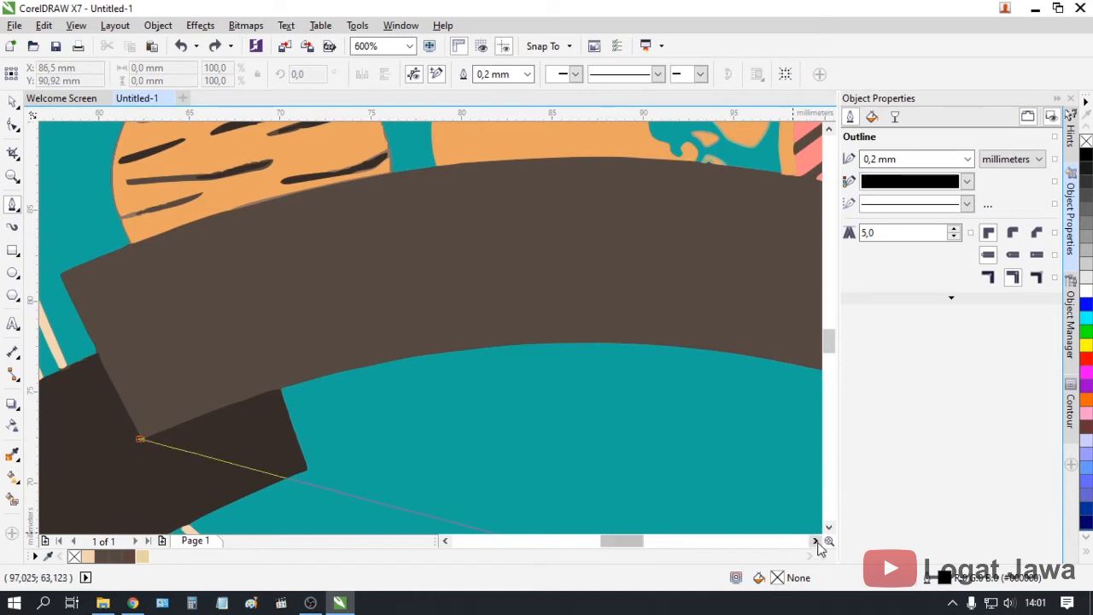
pyautogui.scroll(-1, 776, 467)
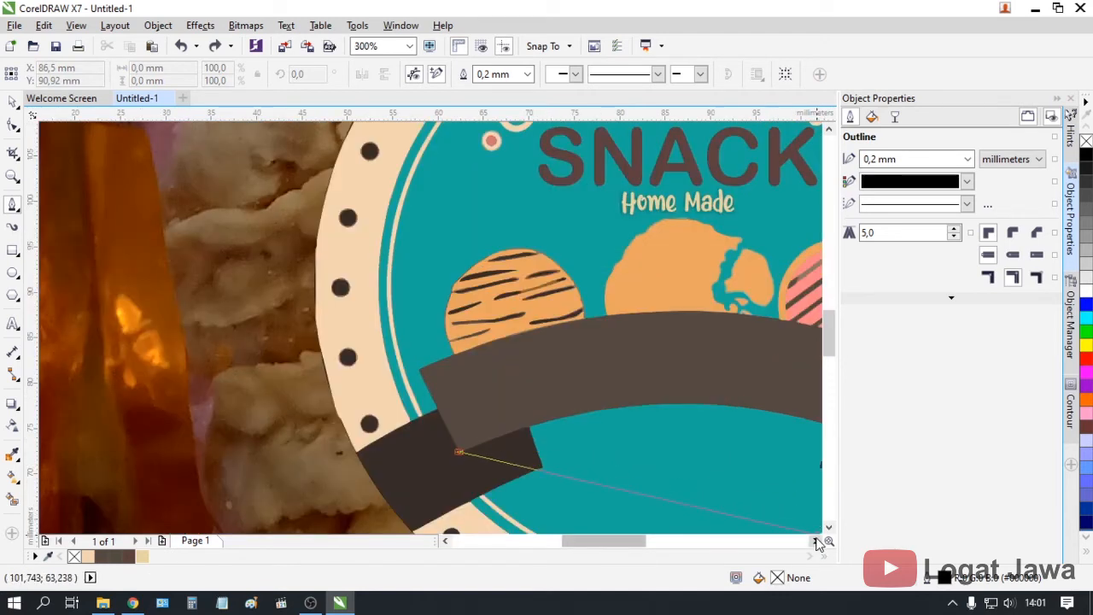
pyautogui.scroll(1, 658, 467)
pyautogui.scroll(1, 659, 467)
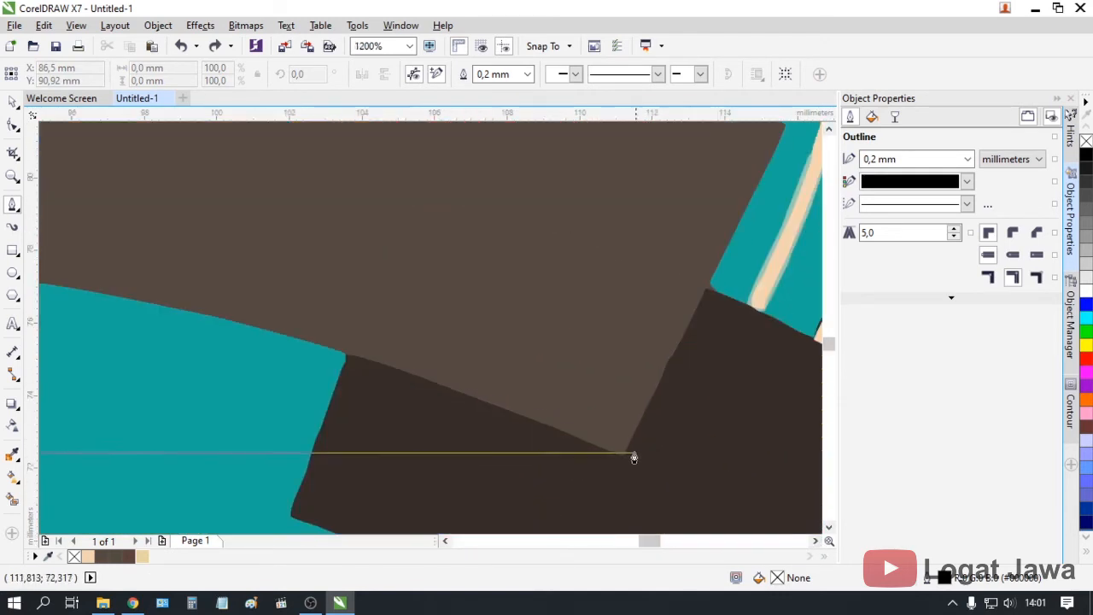
pyautogui.moveTo(624, 455); pyautogui.dragTo(744, 483)
pyautogui.scroll(-1, 649, 444)
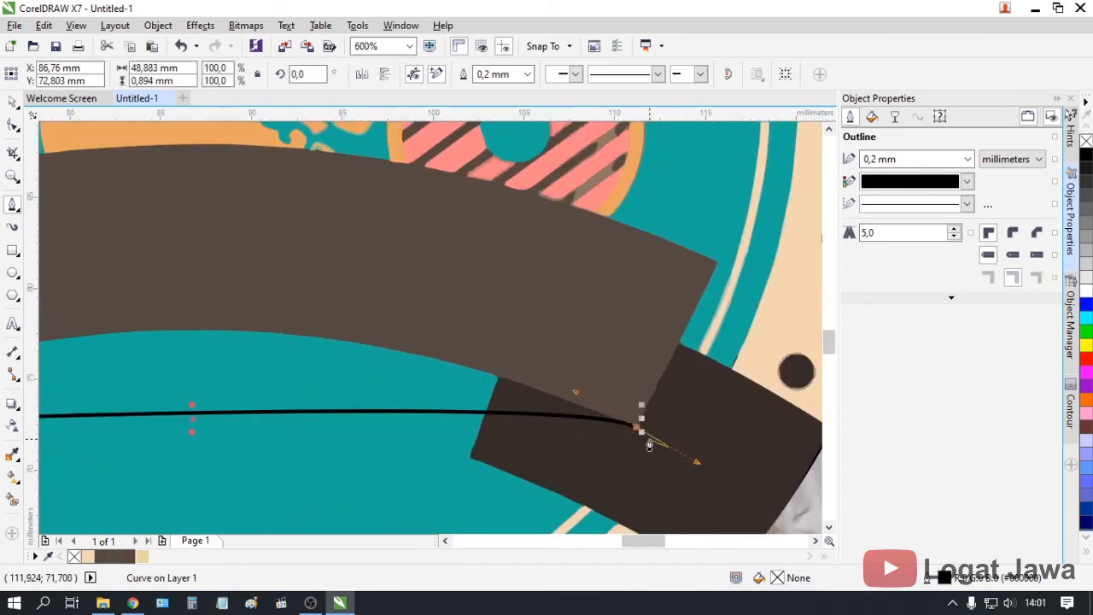
pyautogui.scroll(-2, 367, 384)
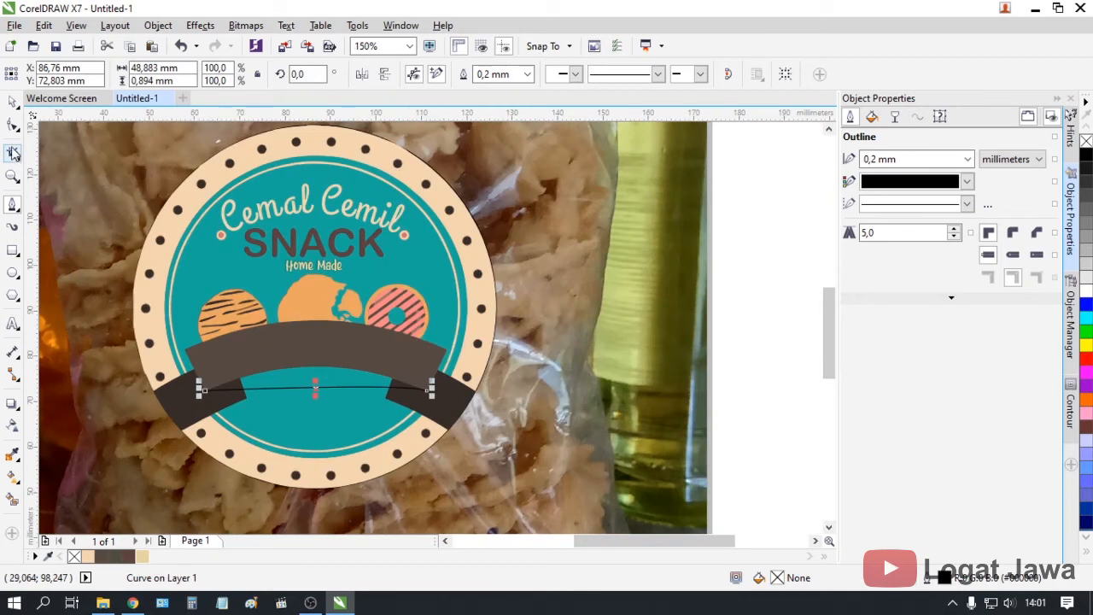
# Bend the line into an arc that follows the banner's curve using the Shape tool
pyautogui.click(13, 126)
pyautogui.scroll(1, 419, 380)
pyautogui.moveTo(459, 458); pyautogui.dragTo(232, 334)
pyautogui.scroll(-2, 233, 333)
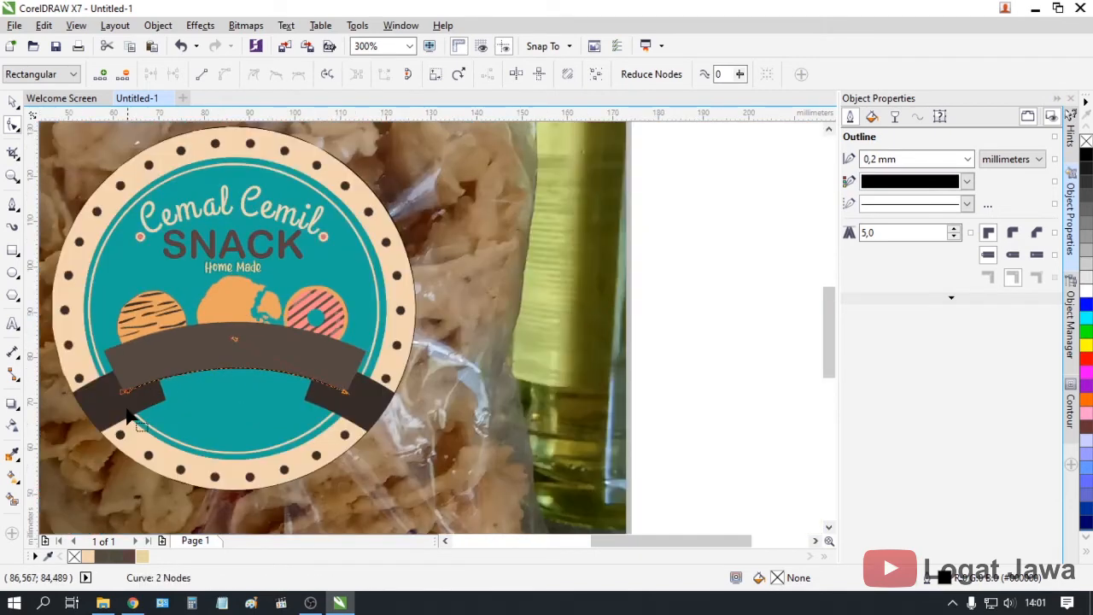
pyautogui.scroll(2, 157, 376)
# Move the arc up so it sits on the banner
pyautogui.click(14, 100)
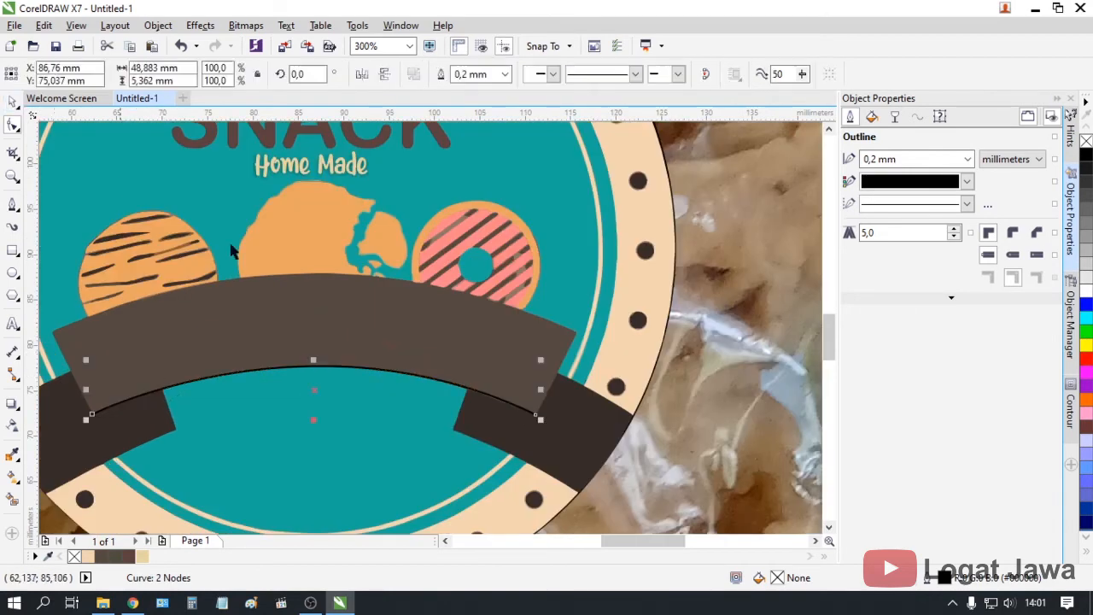
pyautogui.moveTo(323, 365); pyautogui.dragTo(323, 332)
pyautogui.scroll(-2, 321, 333)
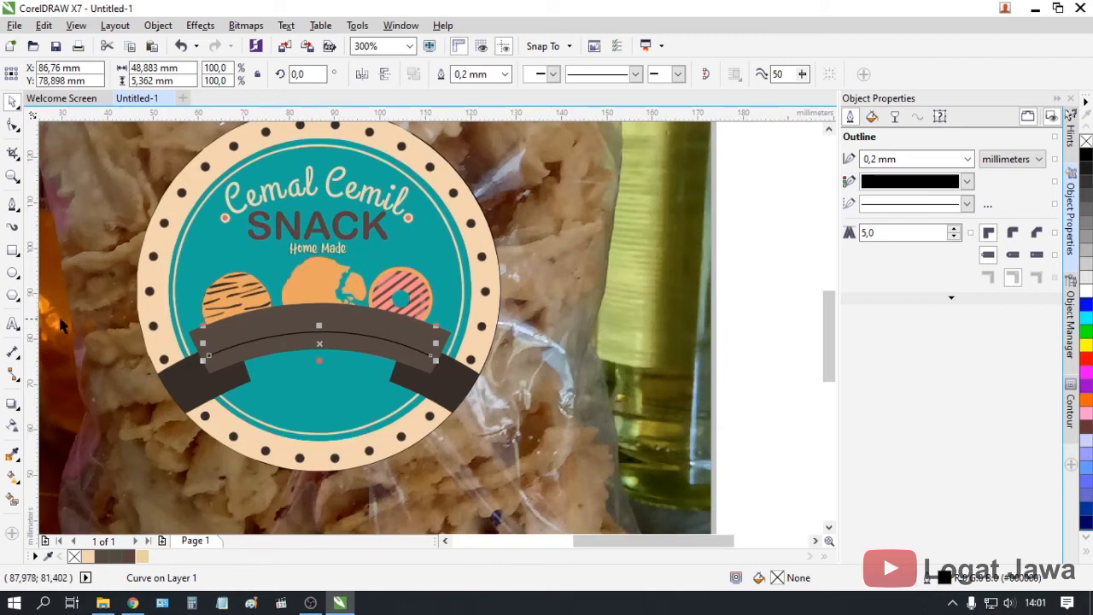
pyautogui.scroll(-2, 61, 325)
pyautogui.click(443, 541)
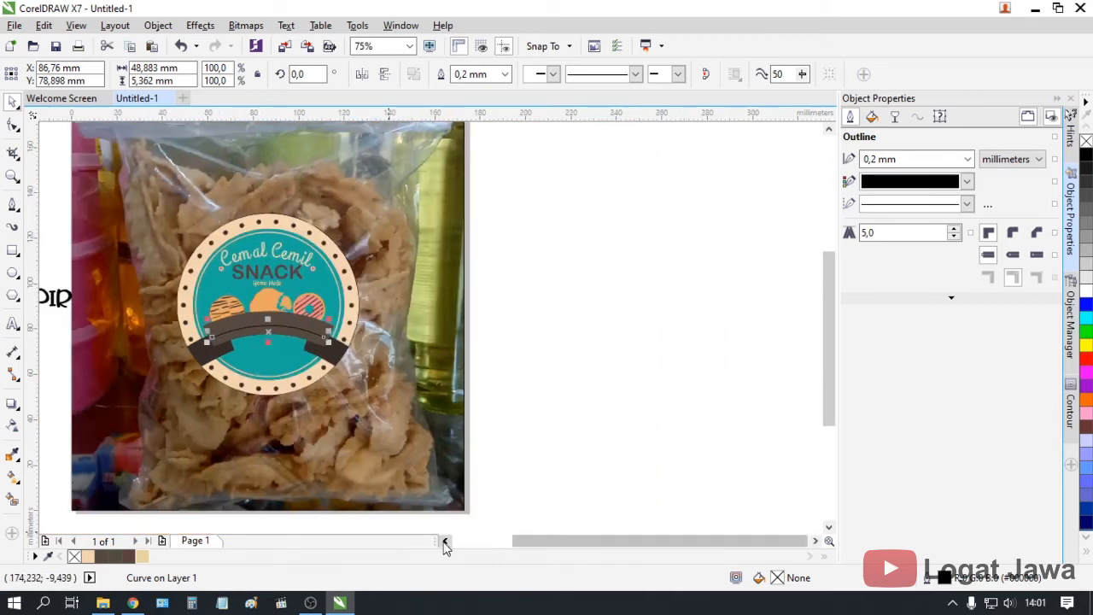
# Fit KECIPIR to the banner arc with Fit Text to Path and set it to 20 pt
pyautogui.click(218, 307)
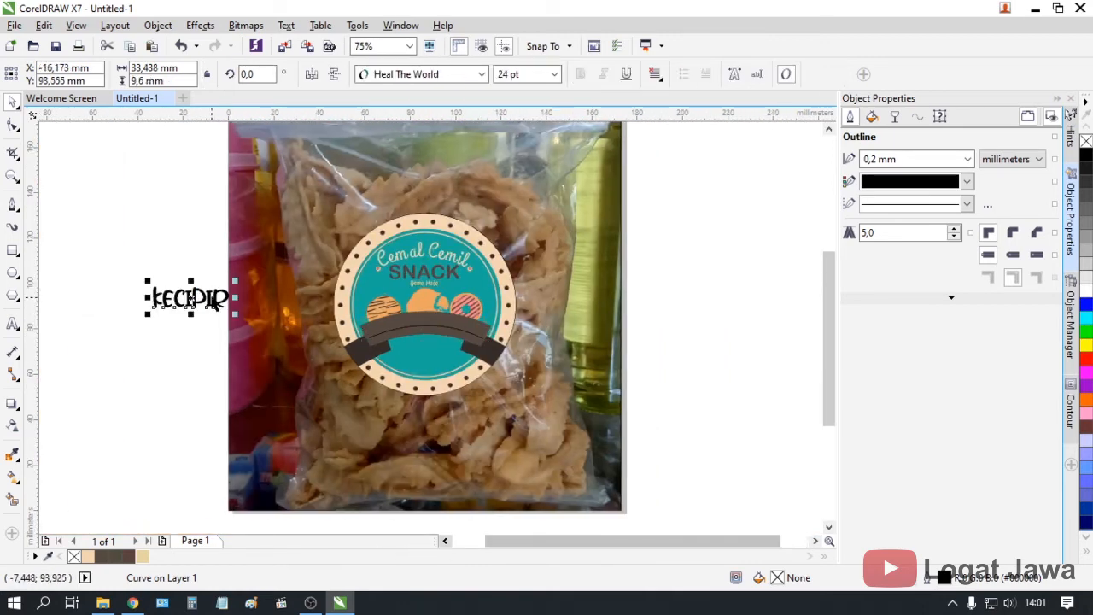
pyautogui.click(286, 25)
pyautogui.click(324, 245)
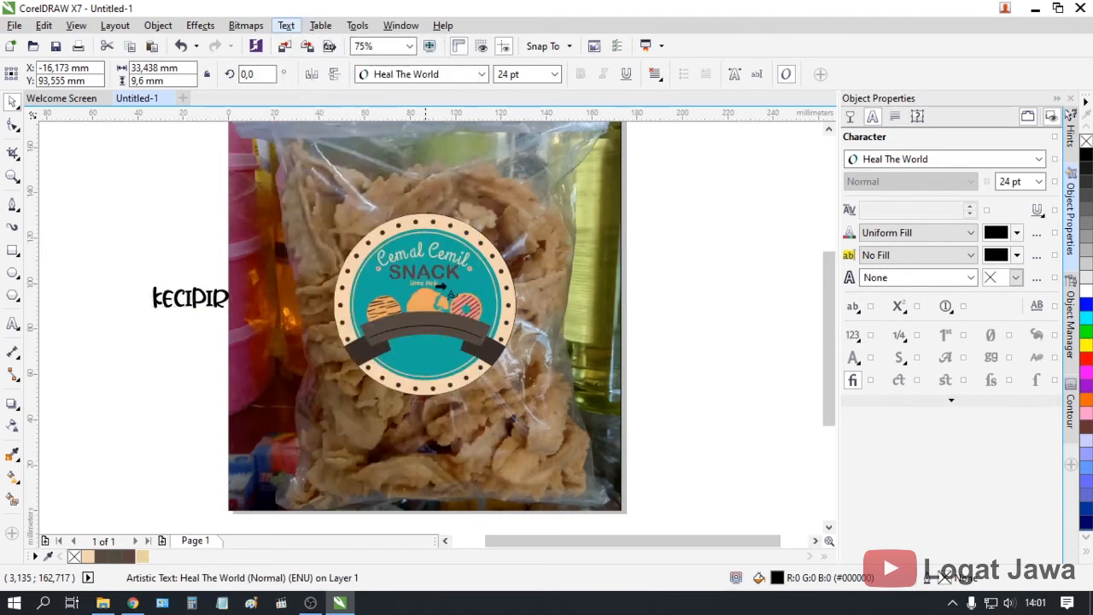
pyautogui.click(418, 326)
pyautogui.scroll(2, 416, 329)
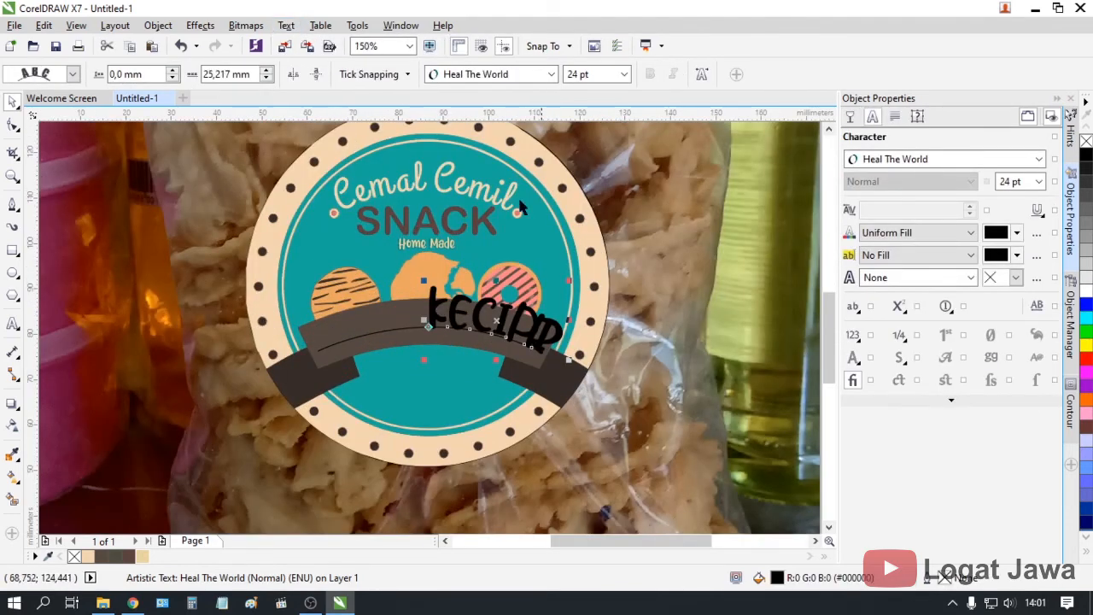
pyautogui.scroll(2, 406, 345)
pyautogui.click(593, 74)
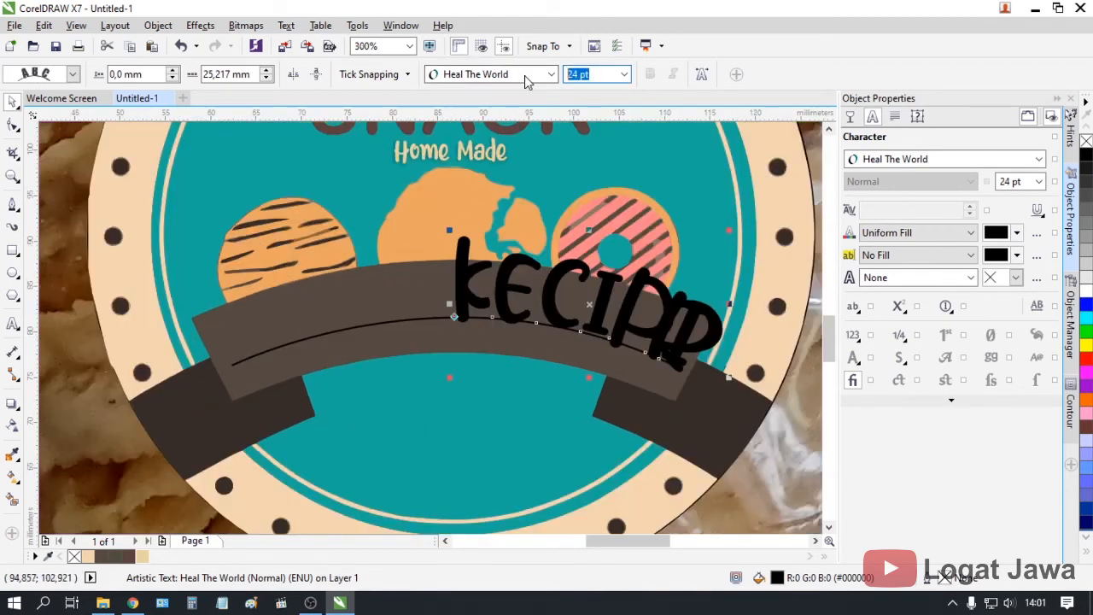
pyautogui.write('20')
pyautogui.press('Return')
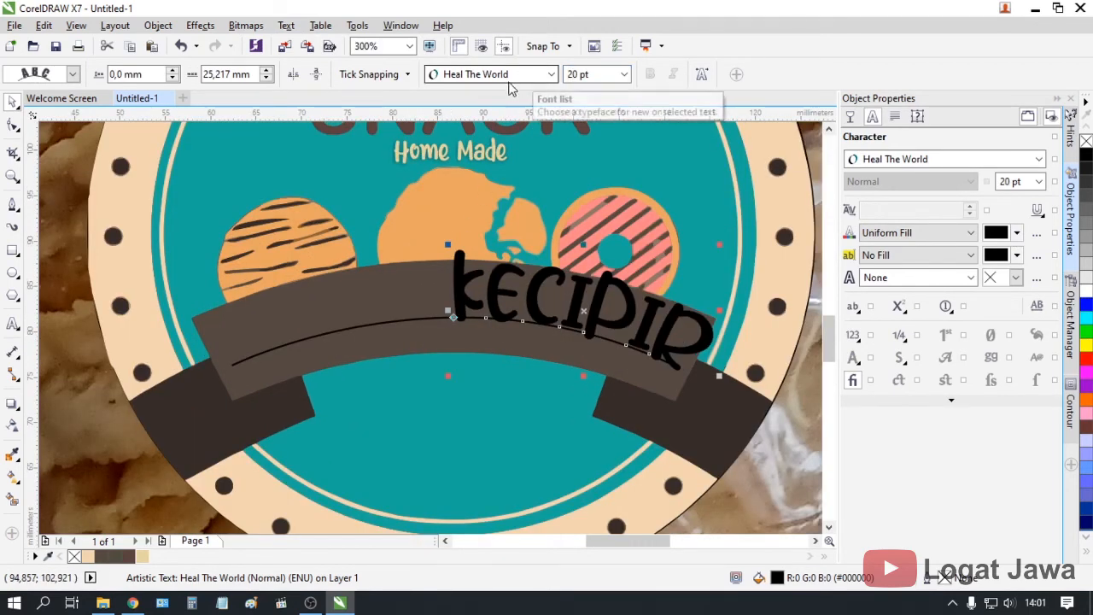
# Shift KECIPIR along the arc to a 12.217 mm offset so it sits near the middle
pyautogui.click(269, 79)
pyautogui.click(269, 78)
pyautogui.click(269, 79)
pyautogui.click(269, 79)
pyautogui.click(268, 78)
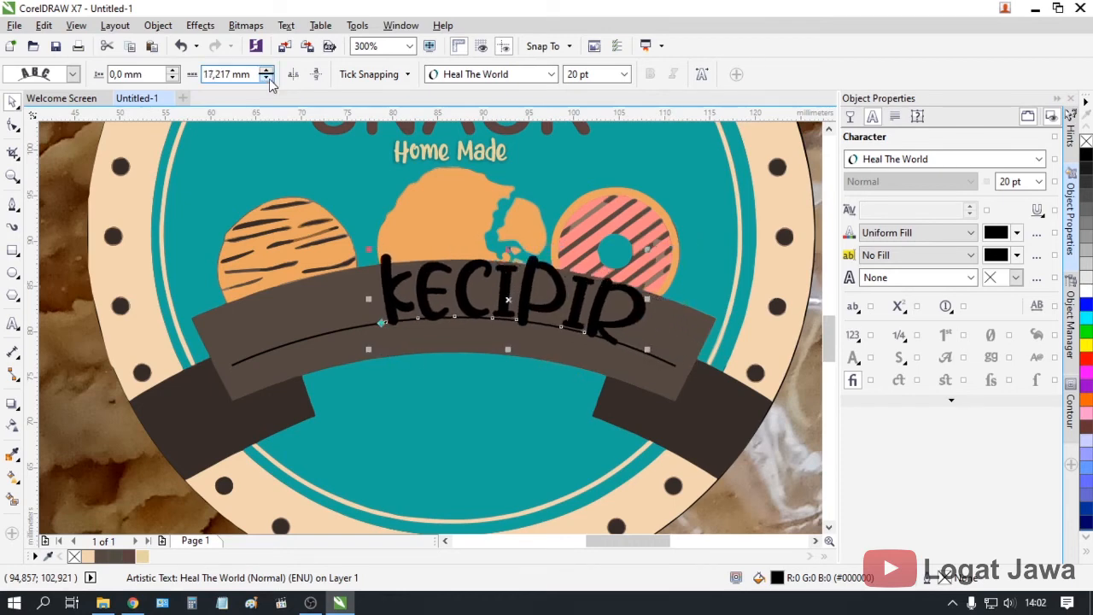
pyautogui.click(268, 78)
pyautogui.click(268, 77)
pyautogui.click(268, 78)
pyautogui.click(267, 78)
pyautogui.click(267, 77)
pyautogui.click(267, 78)
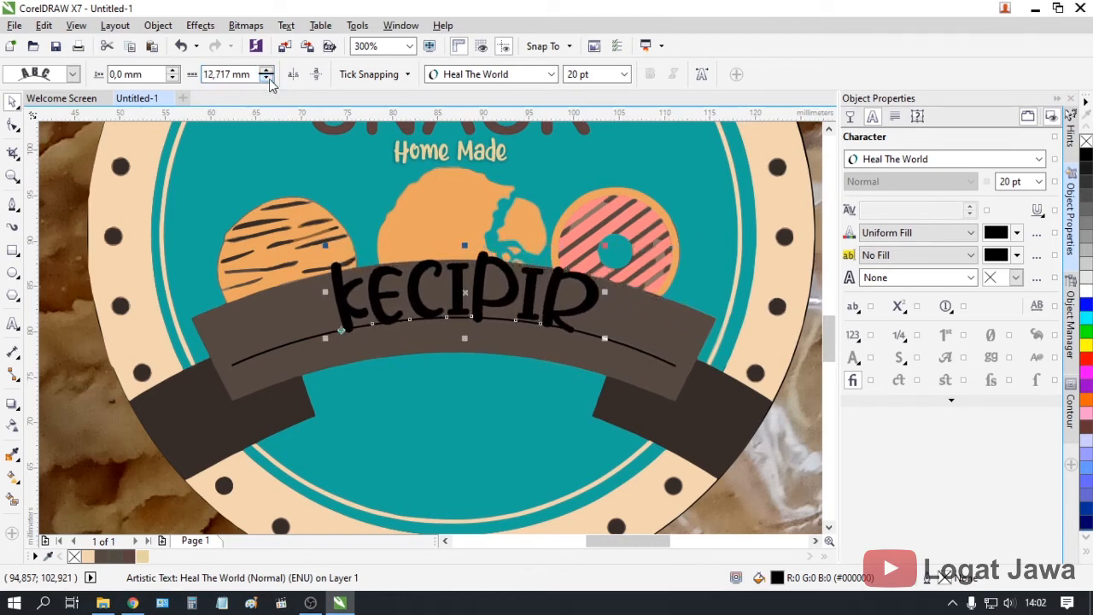
pyautogui.click(267, 71)
pyautogui.click(265, 79)
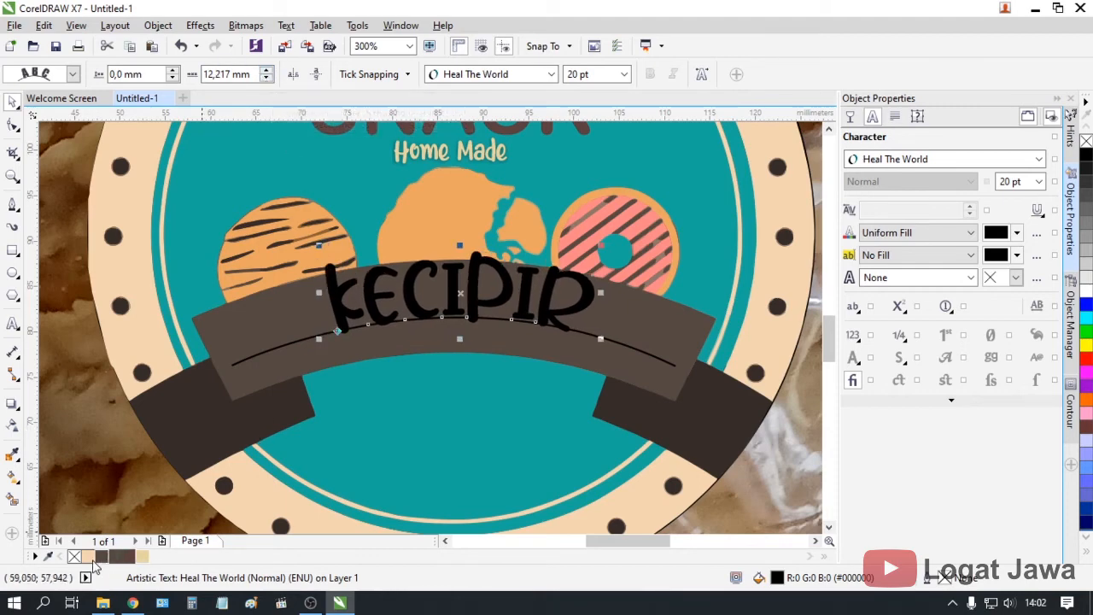
pyautogui.click(88, 557)
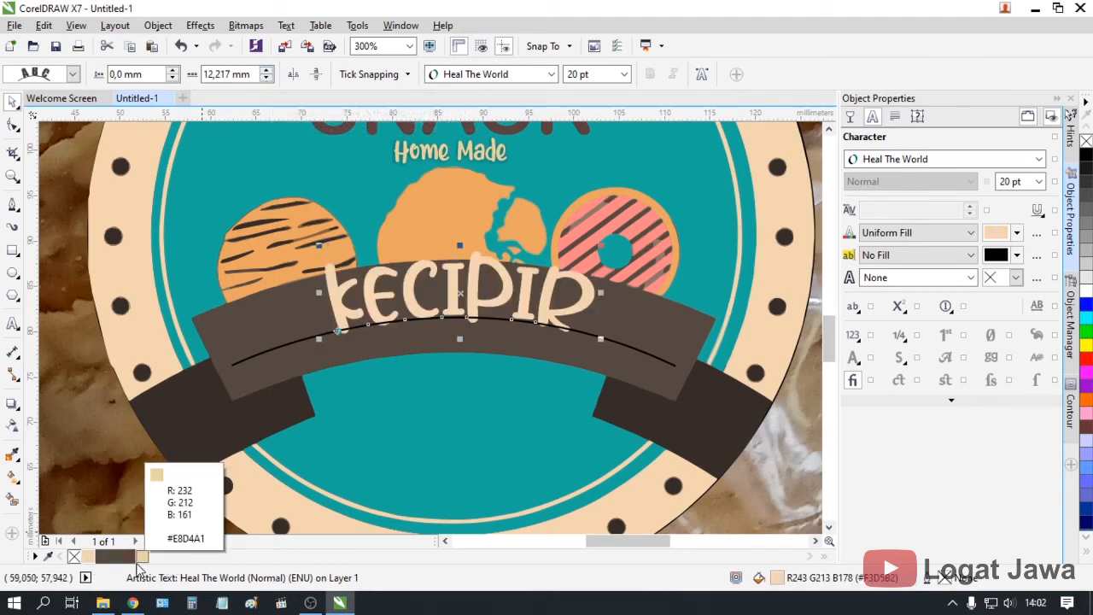
pyautogui.scroll(-2, 320, 393)
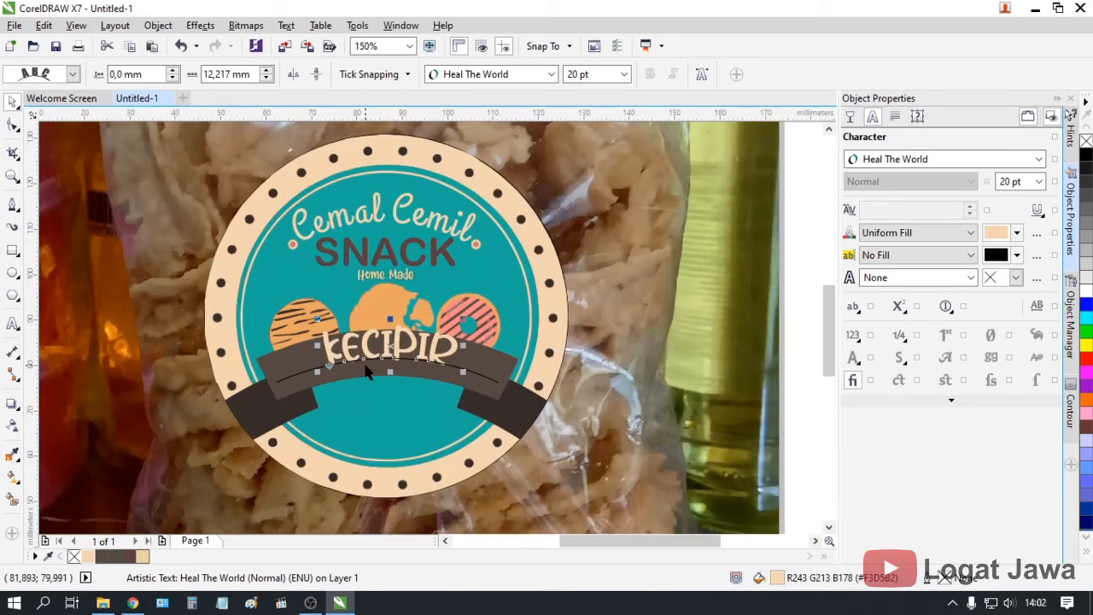
pyautogui.scroll(-1, 368, 372)
pyautogui.scroll(1, 365, 374)
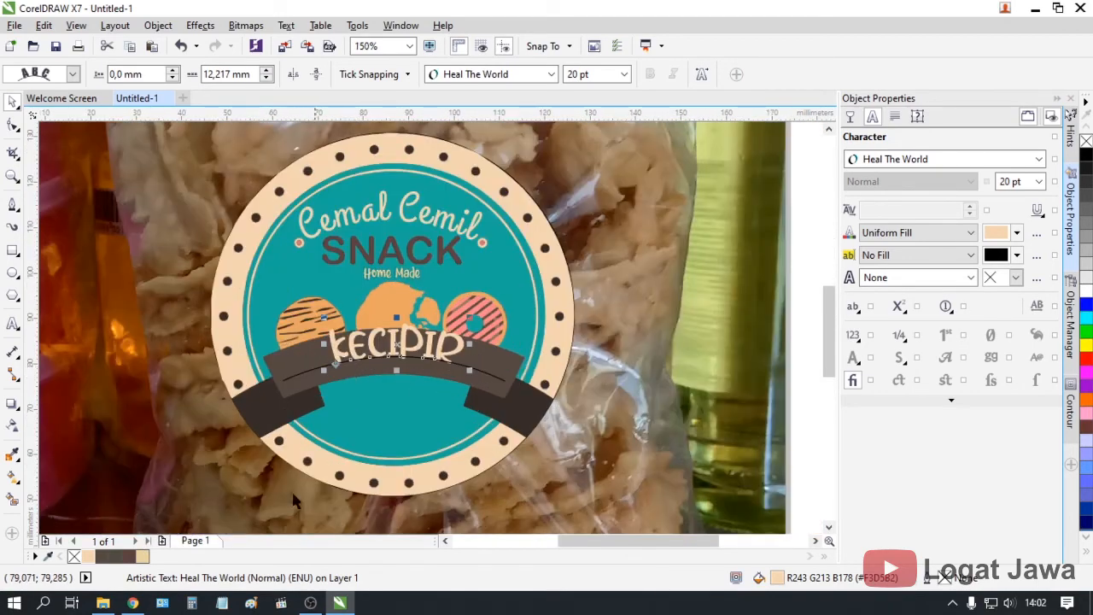
pyautogui.click(102, 602)
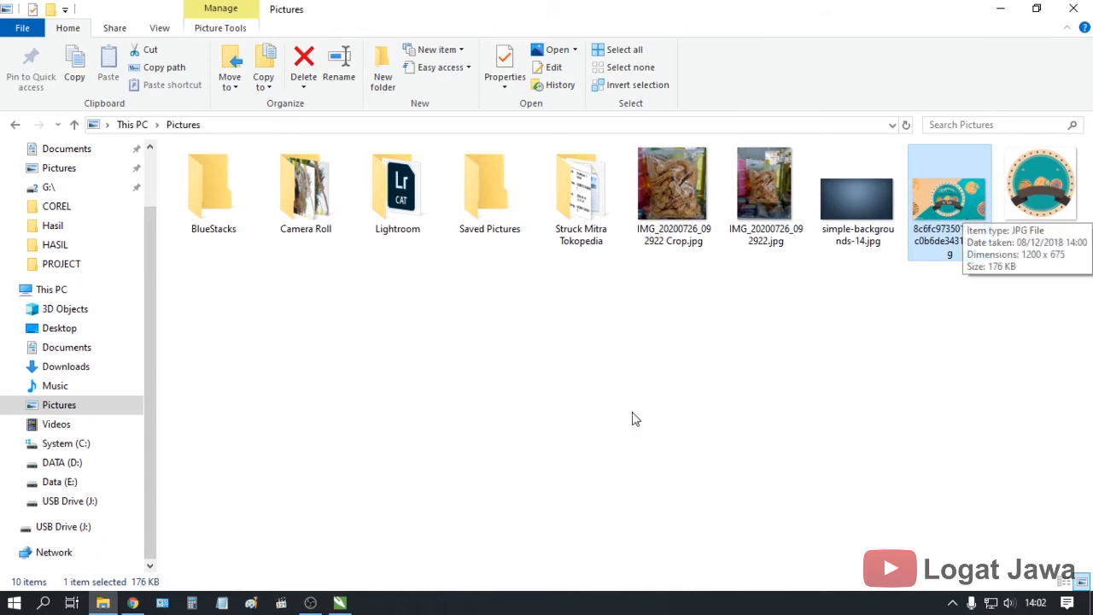
pyautogui.click(339, 602)
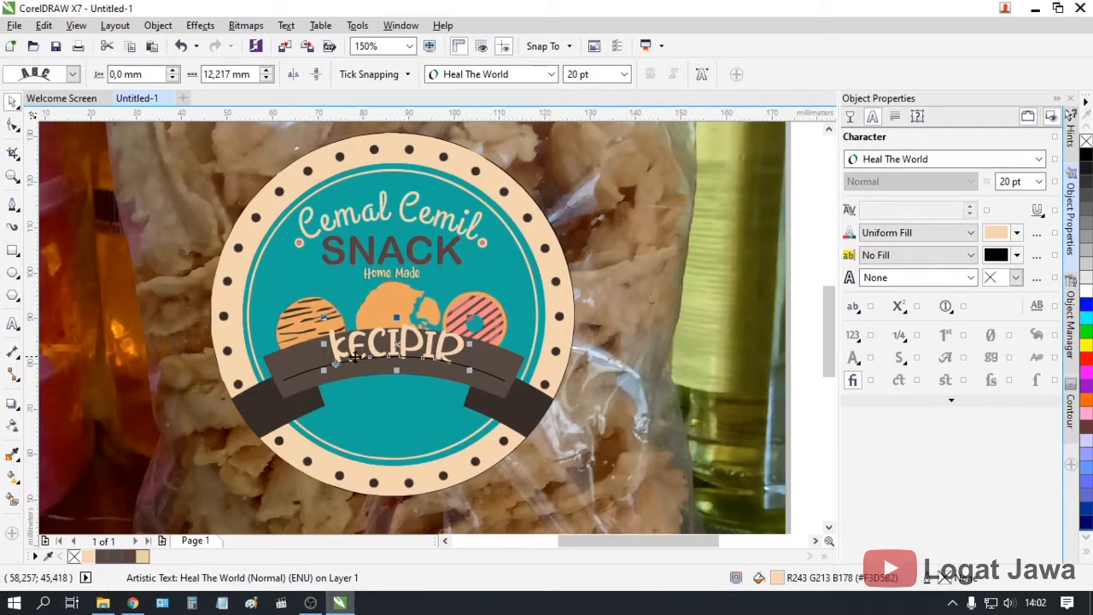
pyautogui.scroll(2, 355, 357)
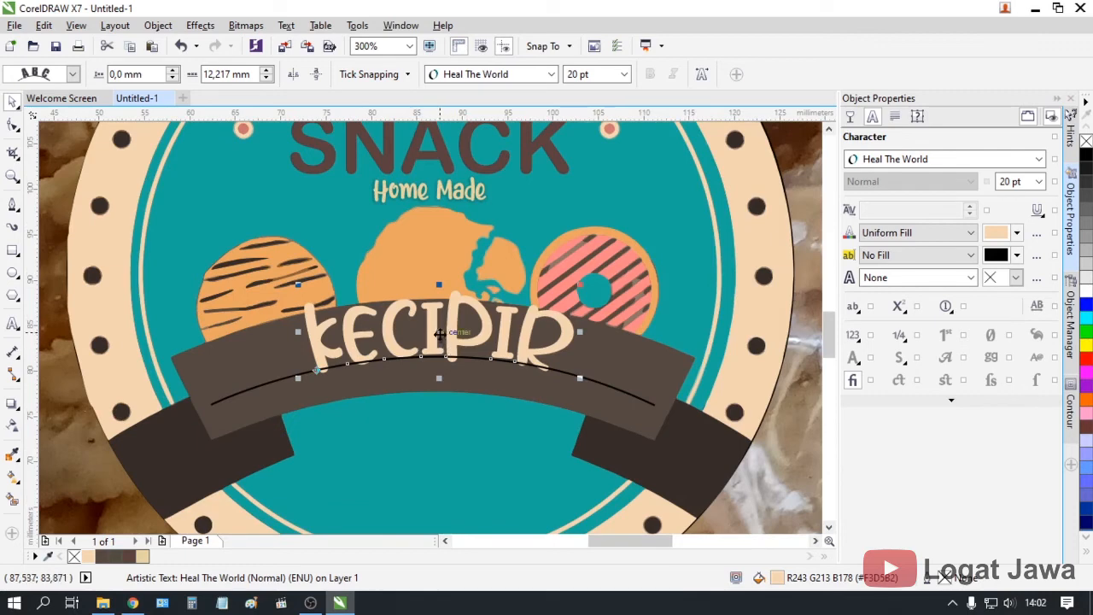
pyautogui.moveTo(439, 334); pyautogui.dragTo(438, 348)
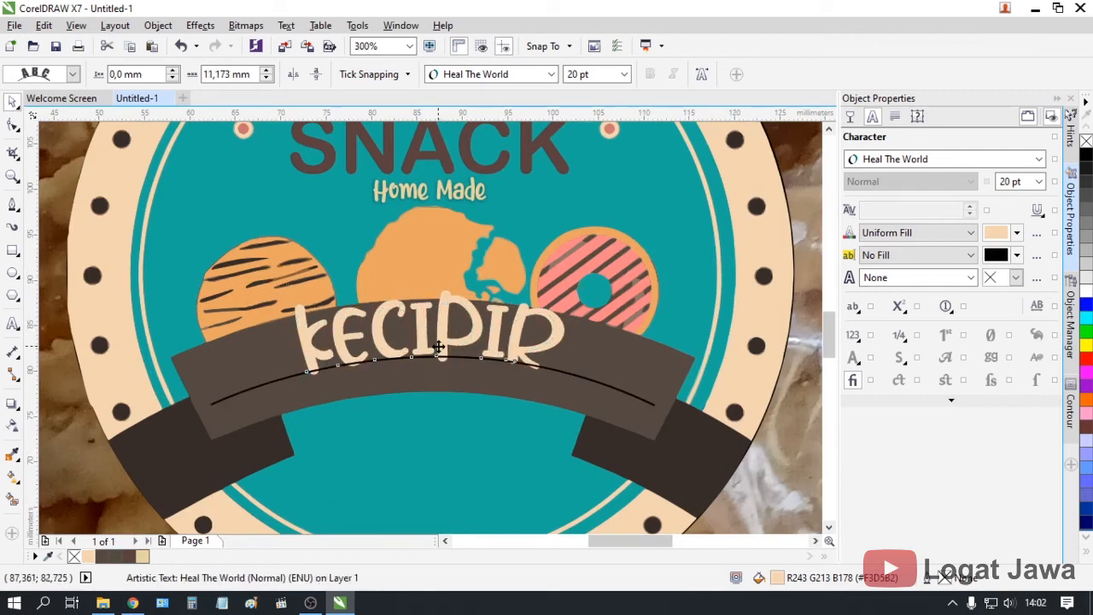
pyautogui.press('Right')
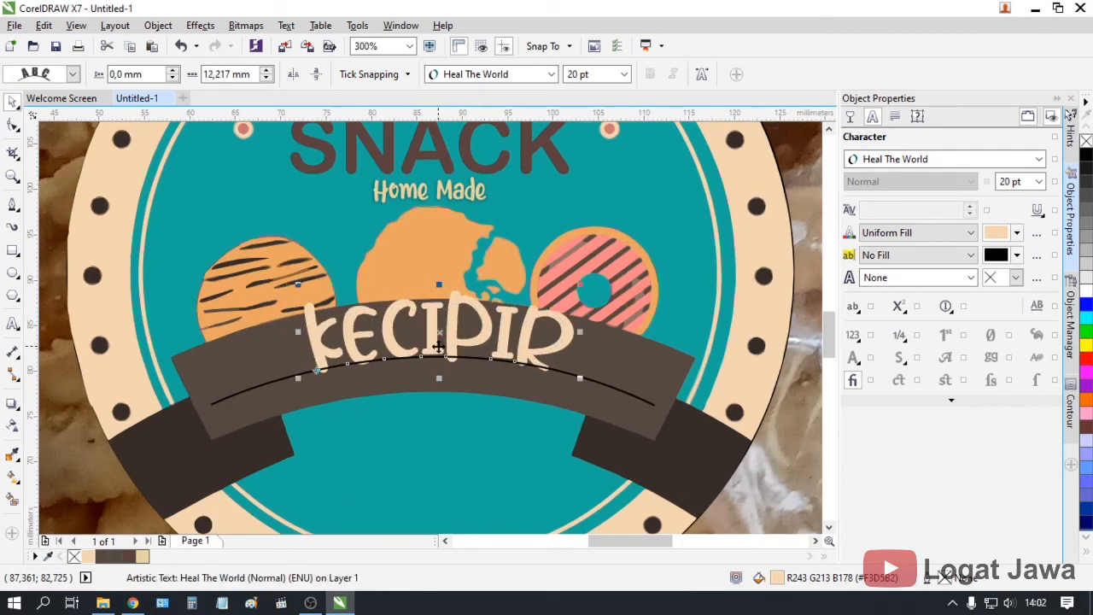
pyautogui.press('F4')
# Nudge the KECIPIR arched text and its curve slightly down
pyautogui.press('Escape')
pyautogui.scroll(2, 468, 359)
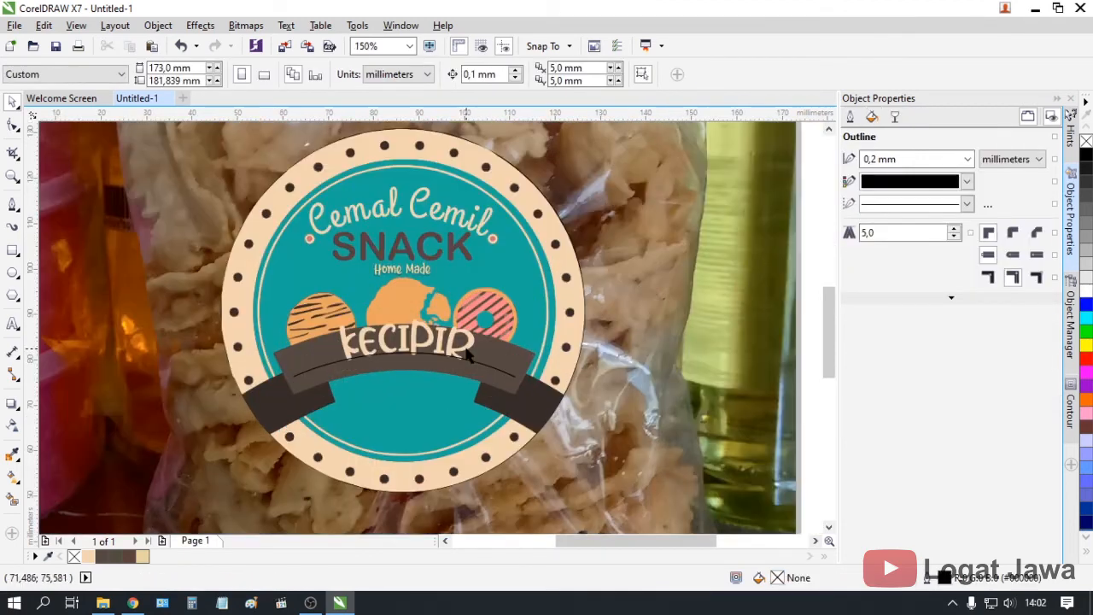
pyautogui.click(468, 359)
pyautogui.press('Down')
pyautogui.press('Down')
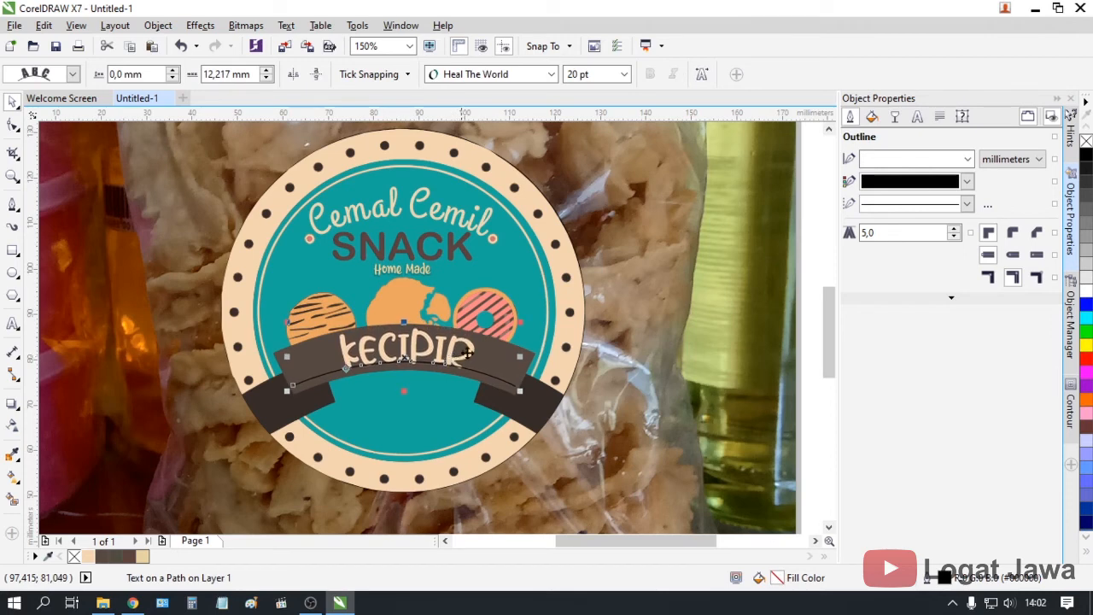
pyautogui.scroll(-2, 464, 360)
pyautogui.click(183, 308)
pyautogui.scroll(2, 466, 362)
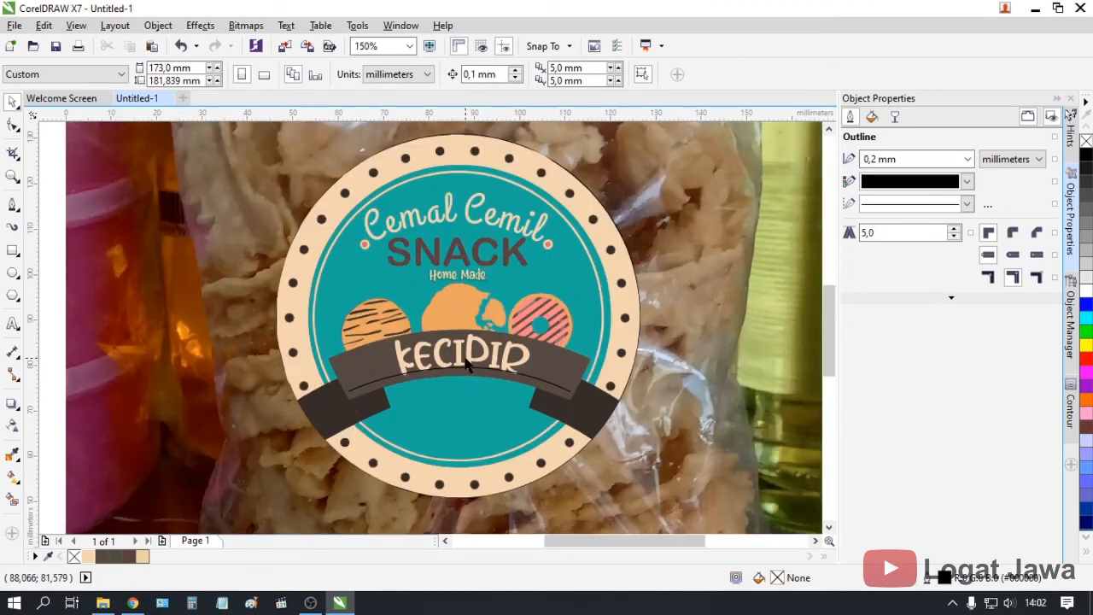
pyautogui.scroll(1, 466, 362)
# Set the guide arc's outline to None so only the KECIPIR text shows
pyautogui.click(466, 362)
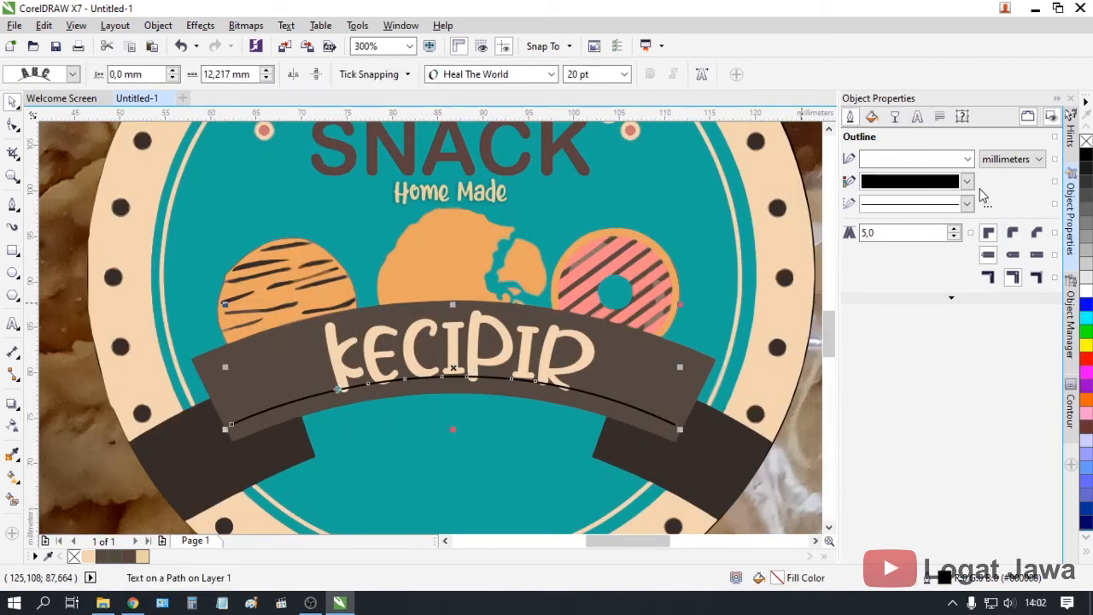
pyautogui.click(874, 181)
pyautogui.click(867, 198)
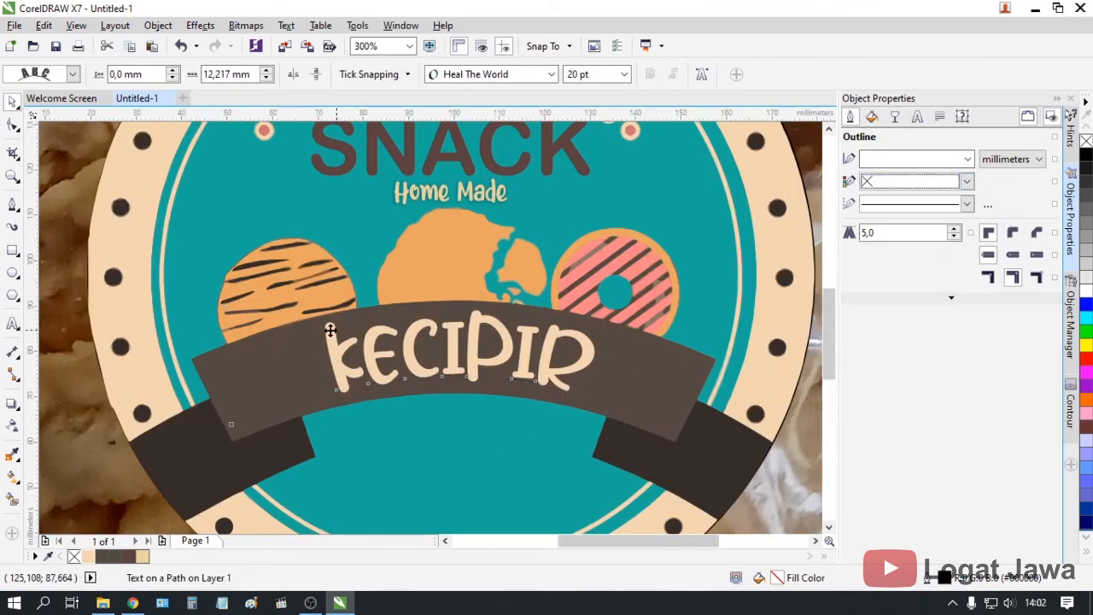
pyautogui.scroll(-3, 93, 346)
pyautogui.click(635, 325)
pyautogui.scroll(2, 256, 355)
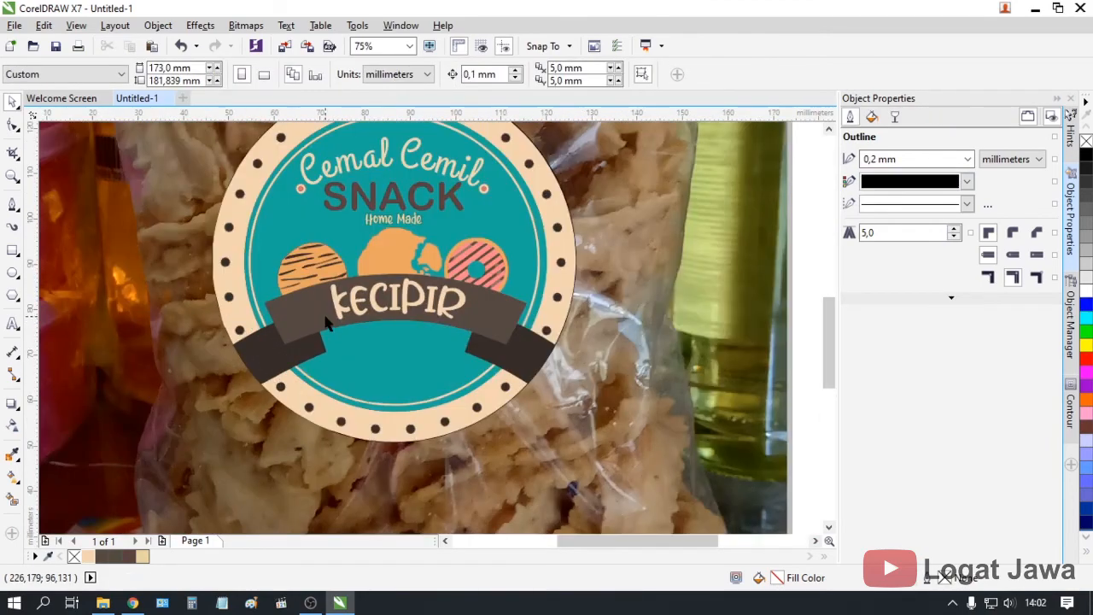
pyautogui.click(484, 270)
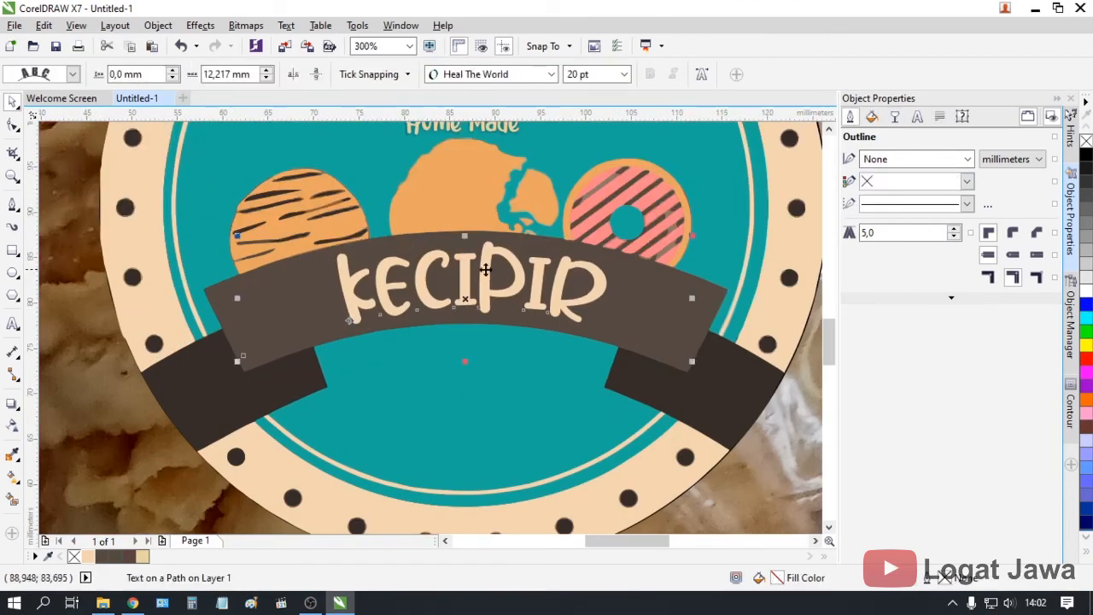
pyautogui.scroll(-3, 756, 369)
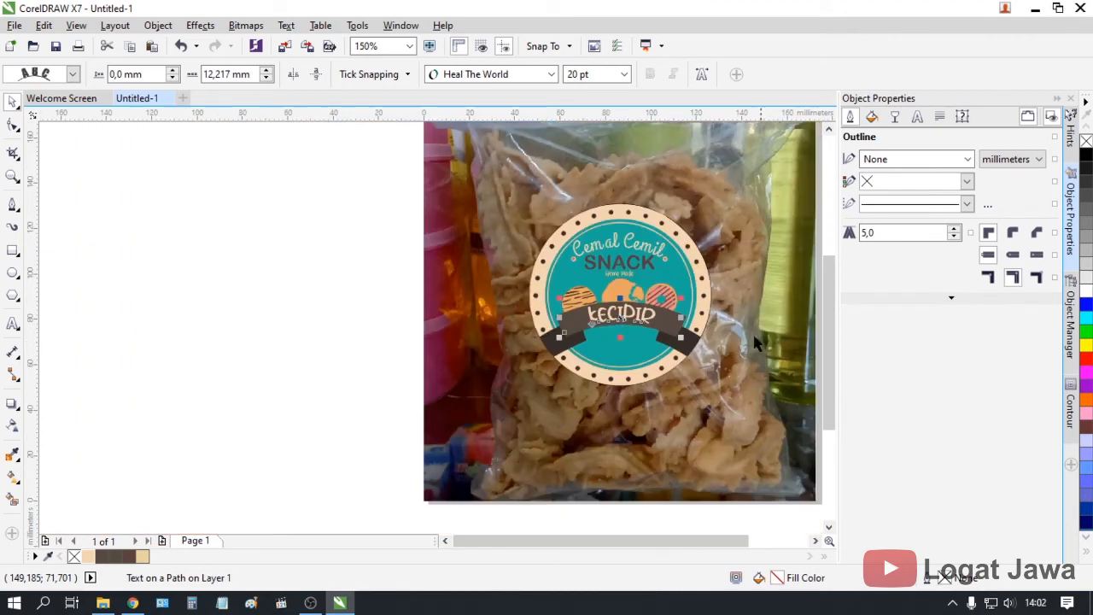
pyautogui.click(387, 354)
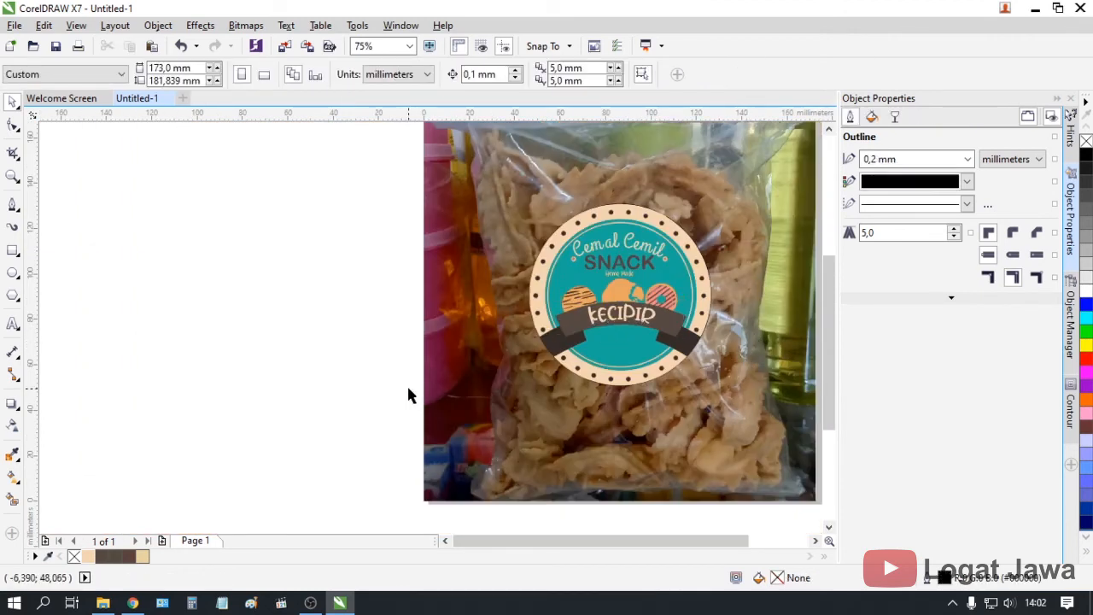
pyautogui.scroll(1, 666, 291)
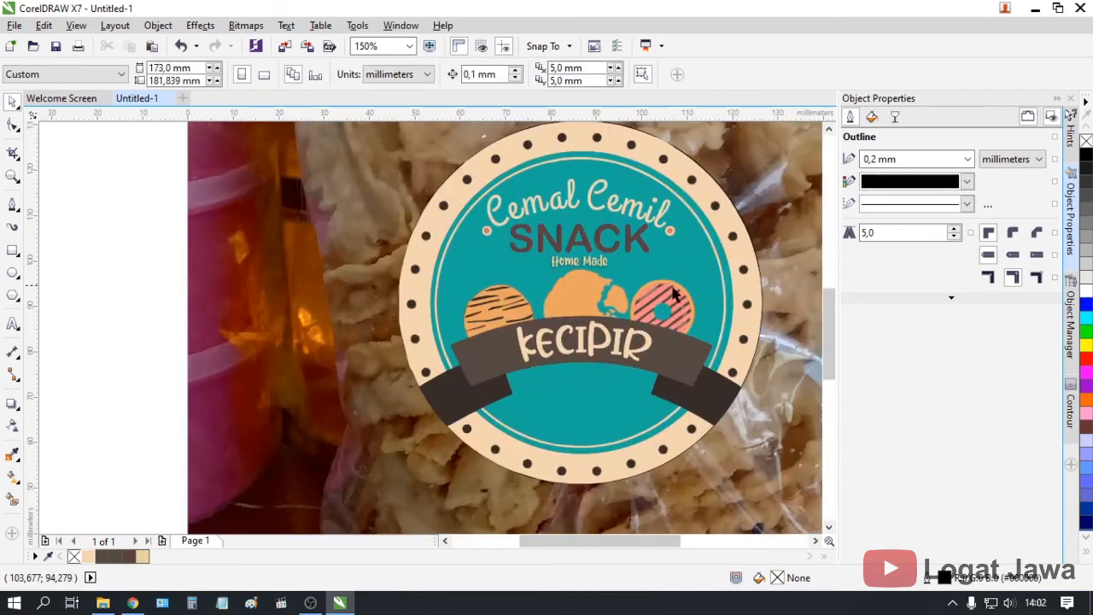
pyautogui.scroll(-1, 523, 513)
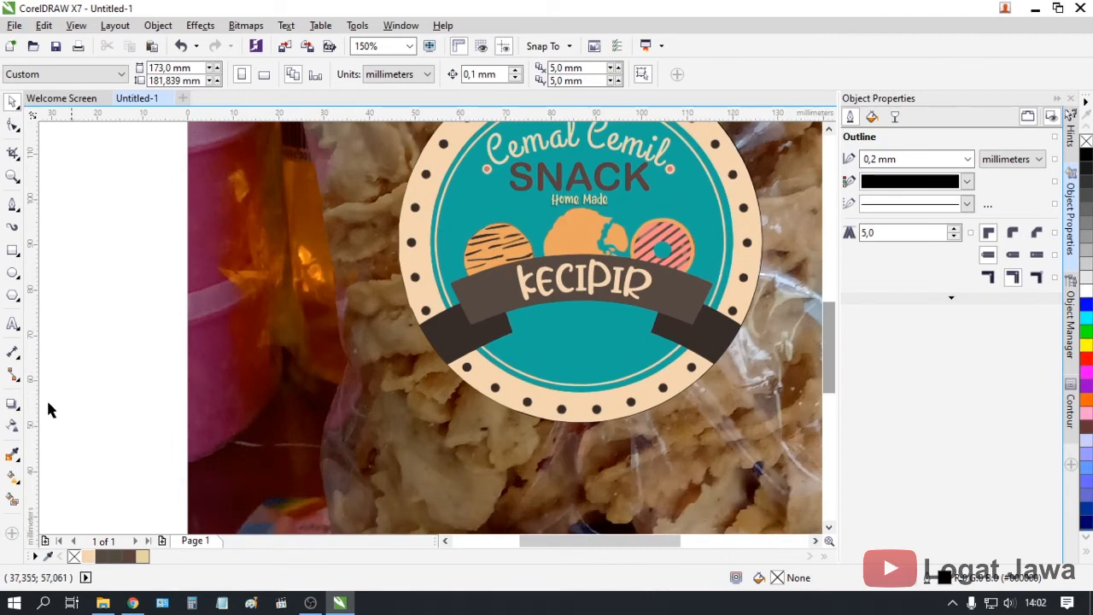
pyautogui.click(13, 323)
# Type 'Menerima Pesanan :' on the page and size it to 7 pt
pyautogui.click(127, 324)
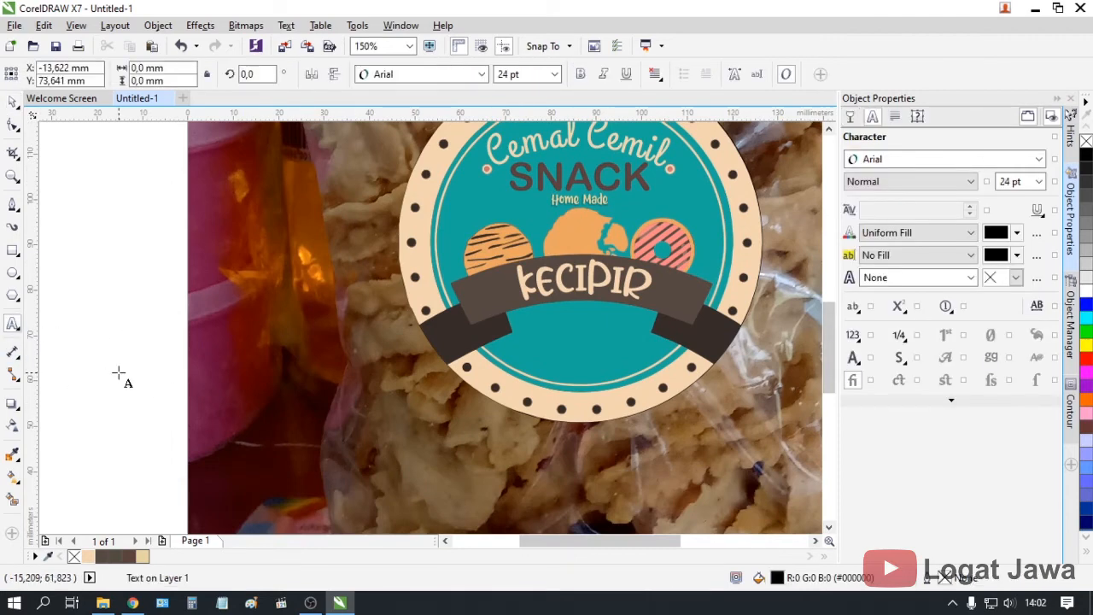
pyautogui.write('Mer')
pyautogui.write('nerima Pe')
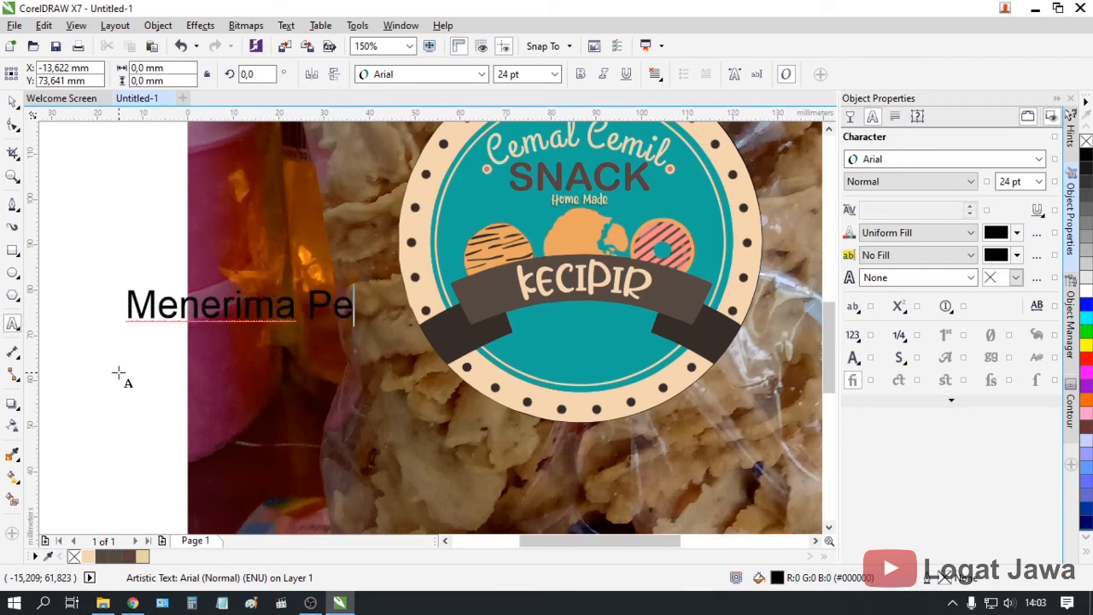
pyautogui.write('sanan :')
pyautogui.hotkey('ctrl', 'a')
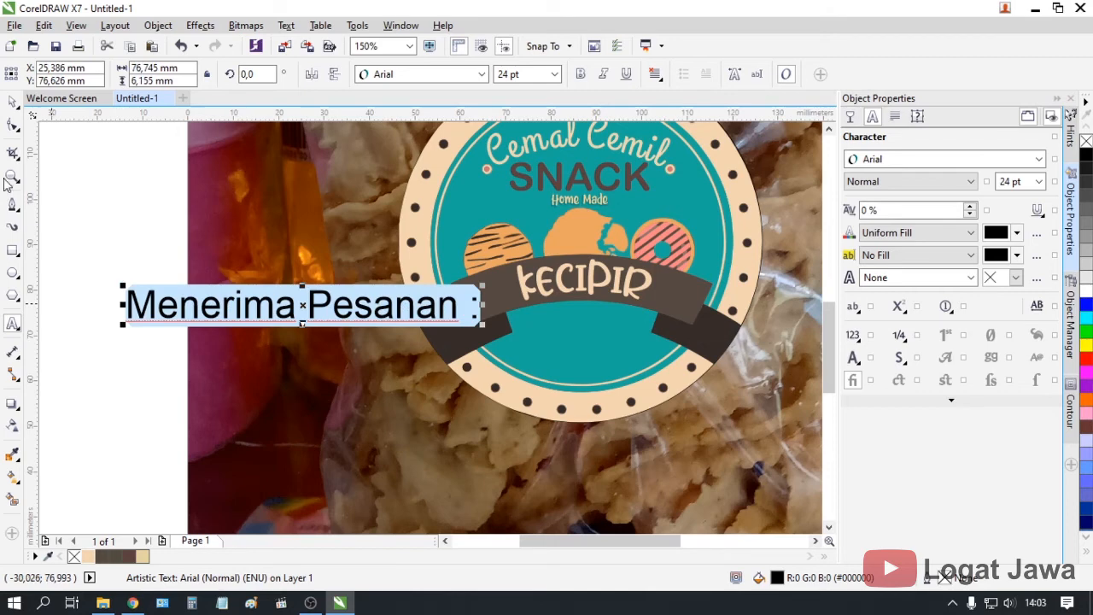
pyautogui.moveTo(541, 75); pyautogui.dragTo(415, 92)
pyautogui.write('7')
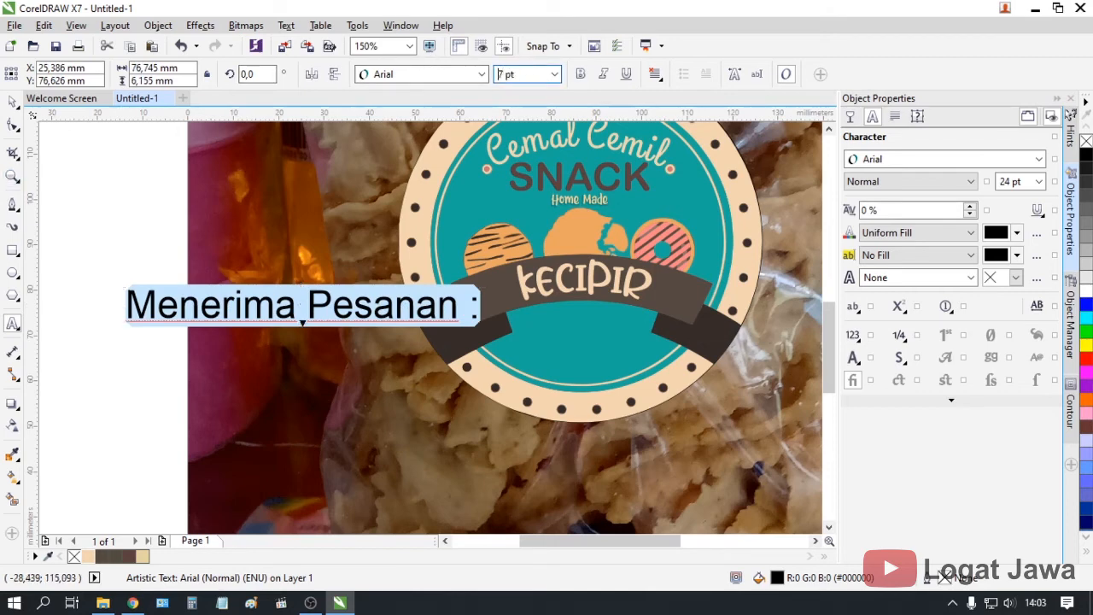
pyautogui.press('Return')
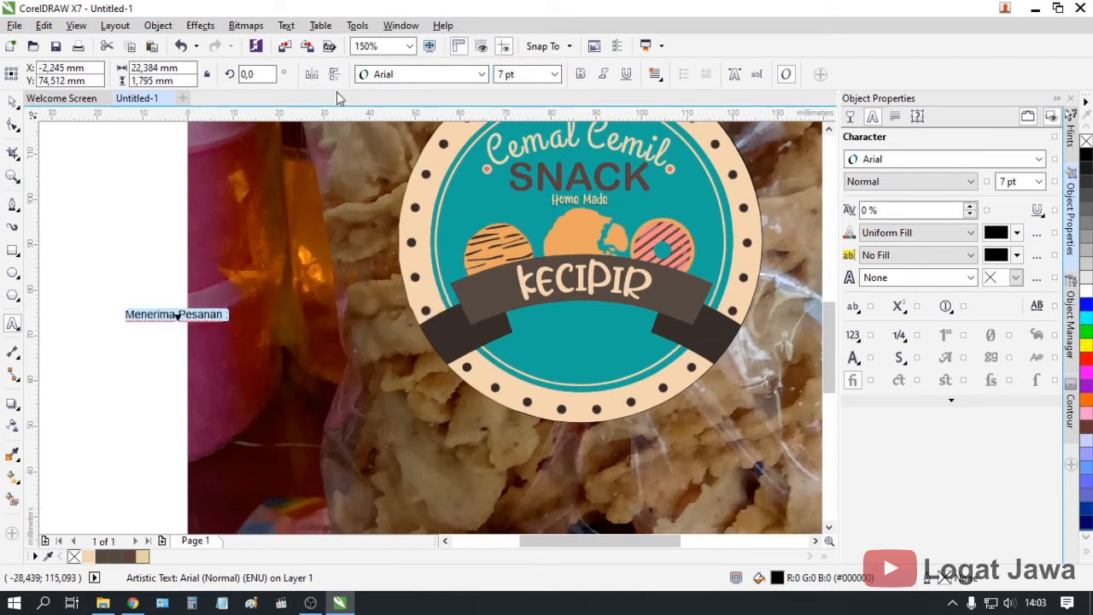
# Make the line bold and move it into the teal area below the banner
pyautogui.click(15, 103)
pyautogui.click(581, 74)
pyautogui.moveTo(180, 316); pyautogui.dragTo(586, 450)
pyautogui.scroll(2, 587, 245)
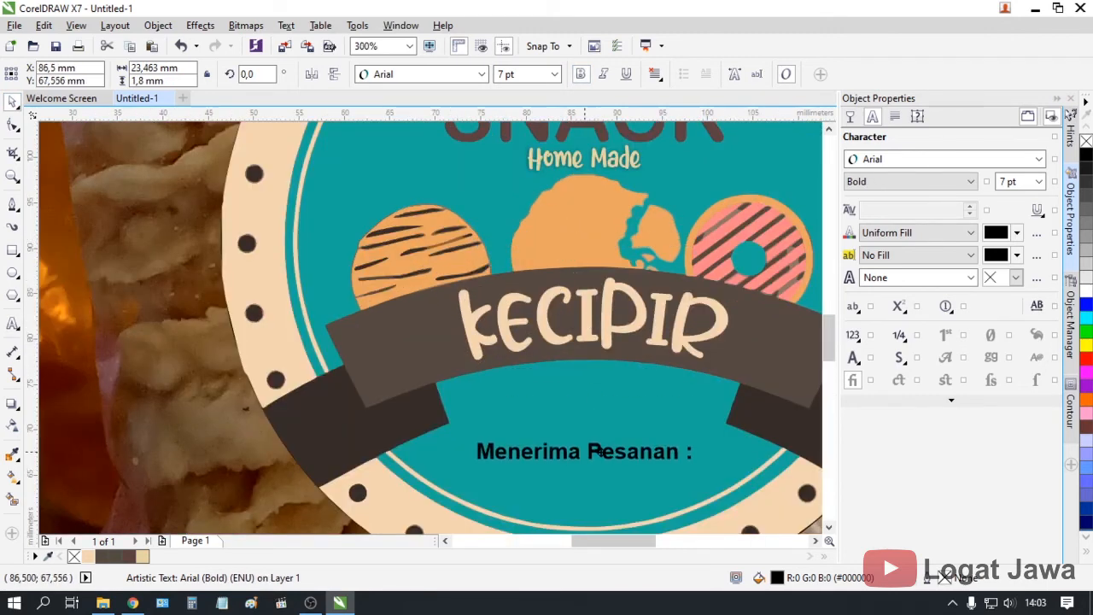
pyautogui.scroll(-2, 576, 457)
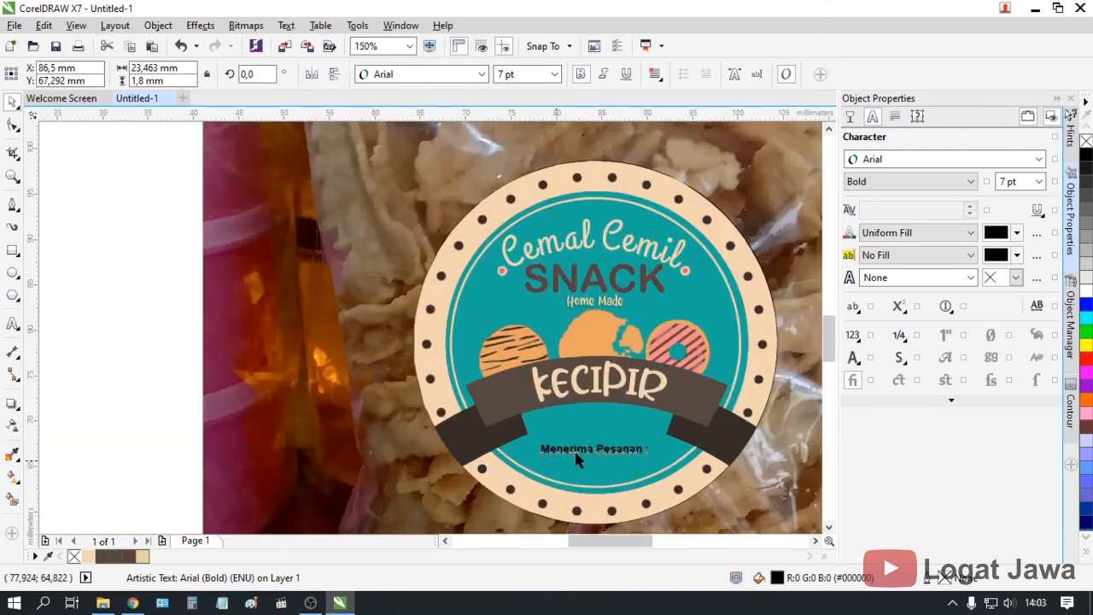
pyautogui.scroll(2, 572, 452)
# Duplicate the line just below itself and type the contact phone number into the copy
pyautogui.moveTo(626, 446); pyautogui.dragTo(626, 478)
pyautogui.rightClick(625, 478)
pyautogui.doubleClick(626, 479)
pyautogui.hotkey('ctrl', 'a')
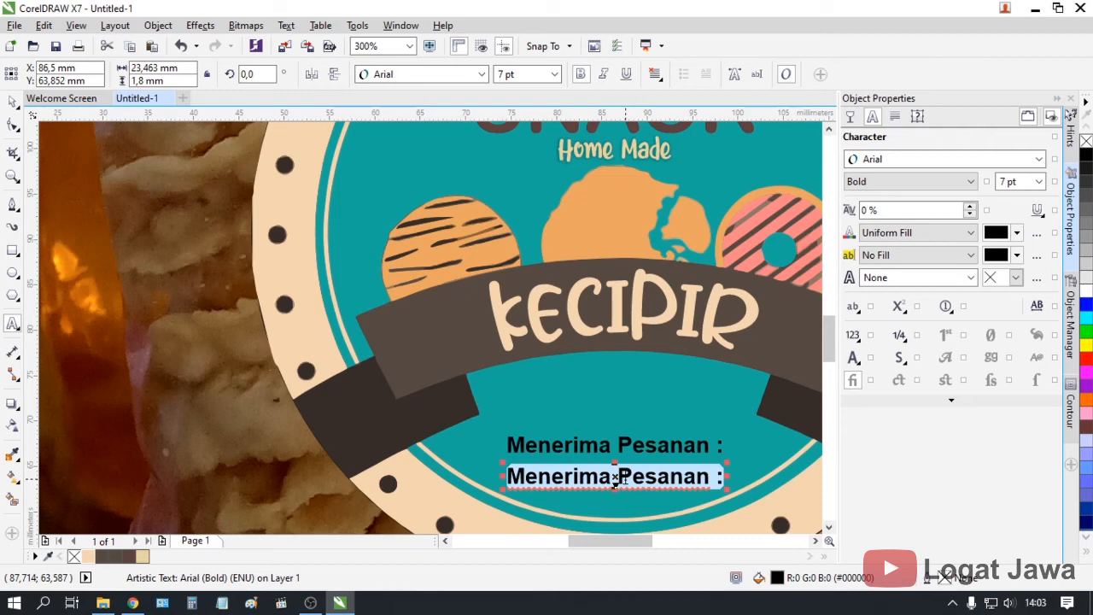
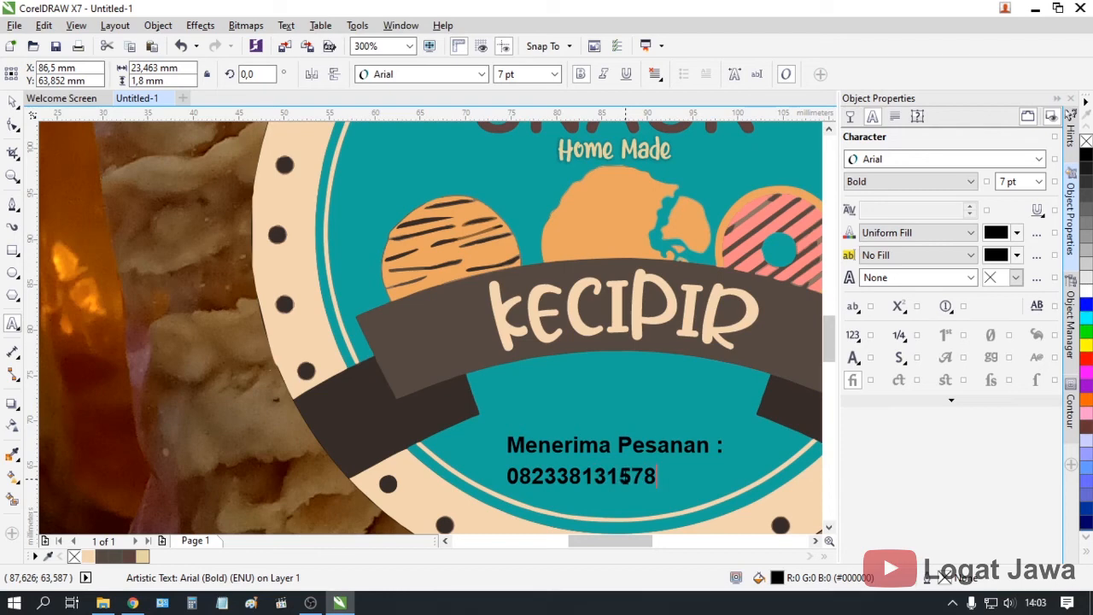
# Resize the phone number line, trying 15 pt and then 12 pt
pyautogui.doubleClick(624, 476)
pyautogui.click(523, 74)
pyautogui.write('15')
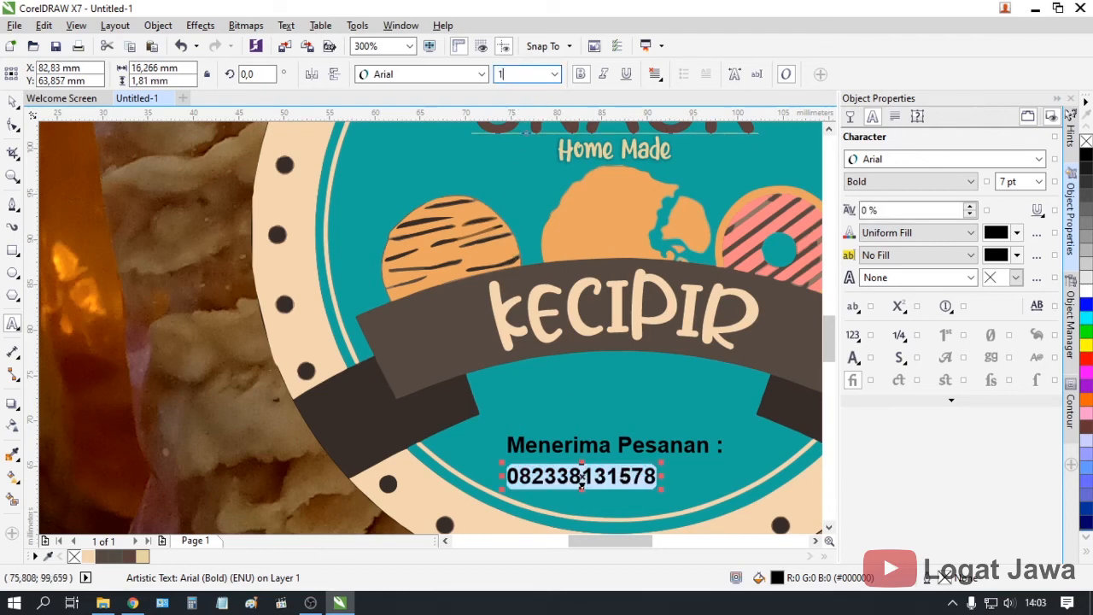
pyautogui.press('Return')
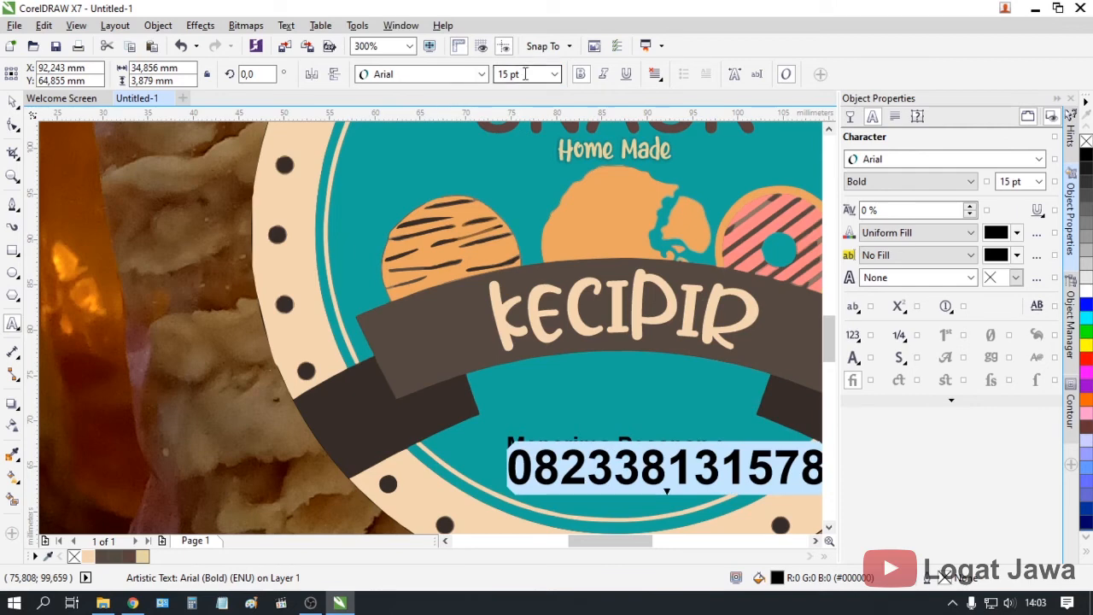
pyautogui.click(497, 77)
pyautogui.write('12')
pyautogui.press('Return')
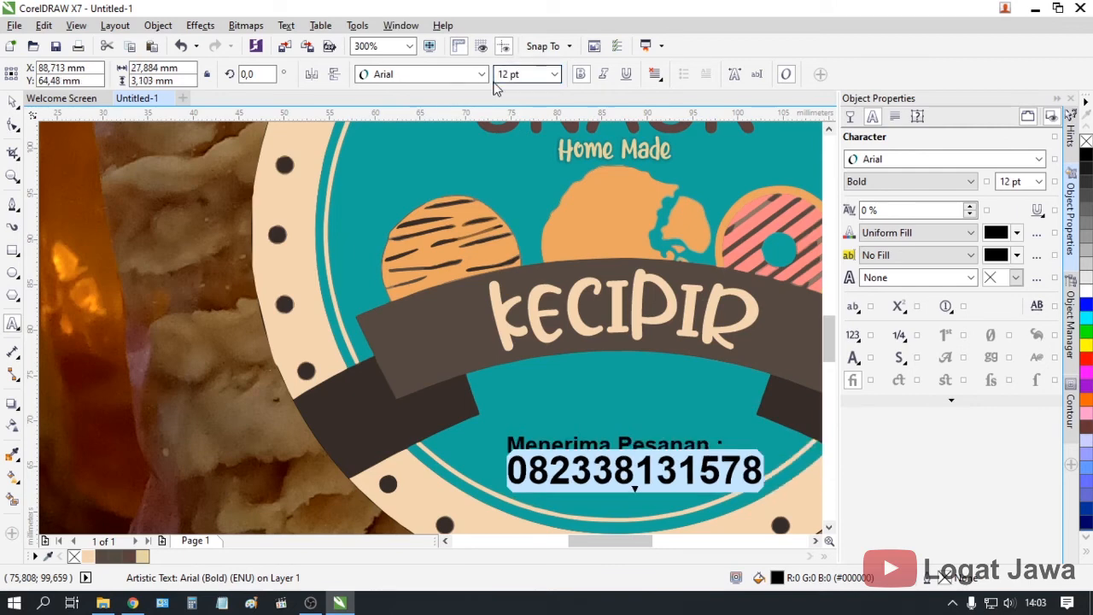
pyautogui.click(13, 101)
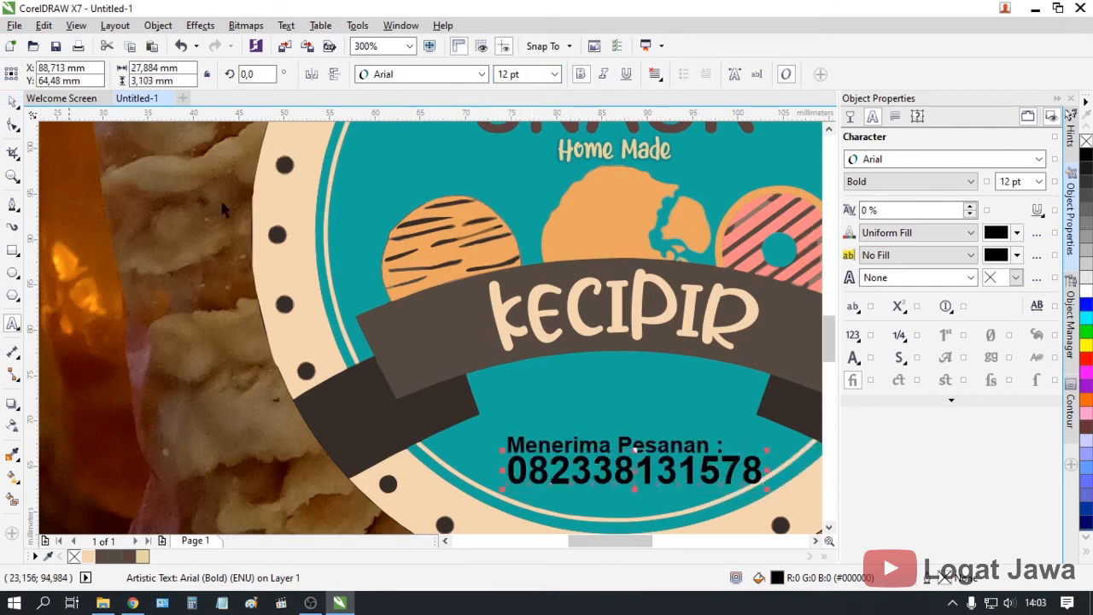
# Move the 'Menerima Pesanan :' line slightly higher
pyautogui.scroll(-1, 387, 258)
pyautogui.scroll(1, 569, 402)
pyautogui.click(489, 335)
pyautogui.click(453, 302)
pyautogui.moveTo(446, 309); pyautogui.dragTo(438, 291)
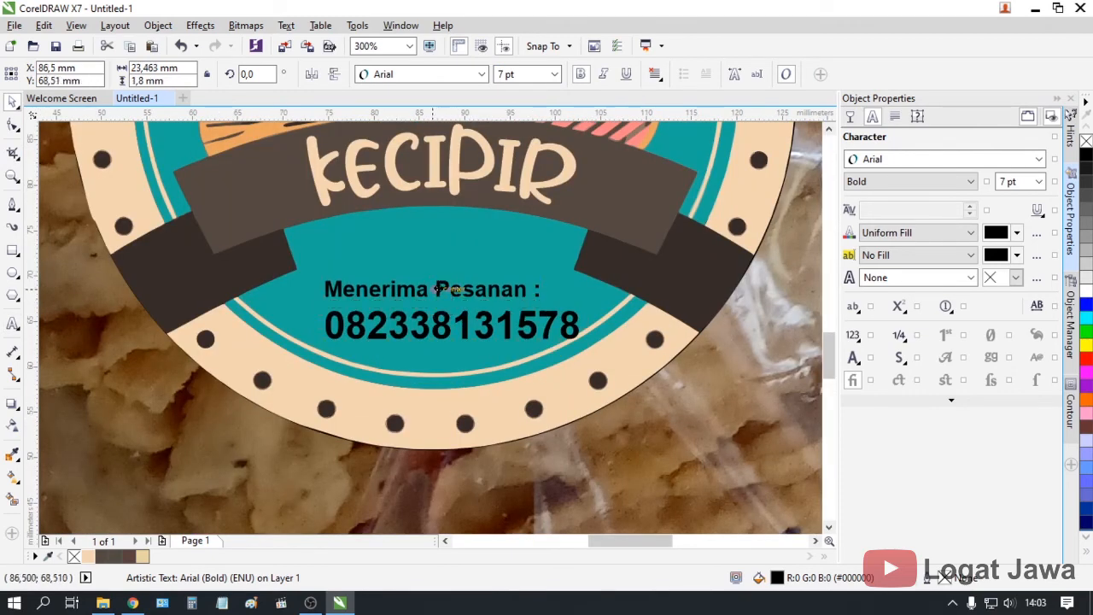
# Set the phone number to 11 pt and center it on the page
pyautogui.click(461, 331)
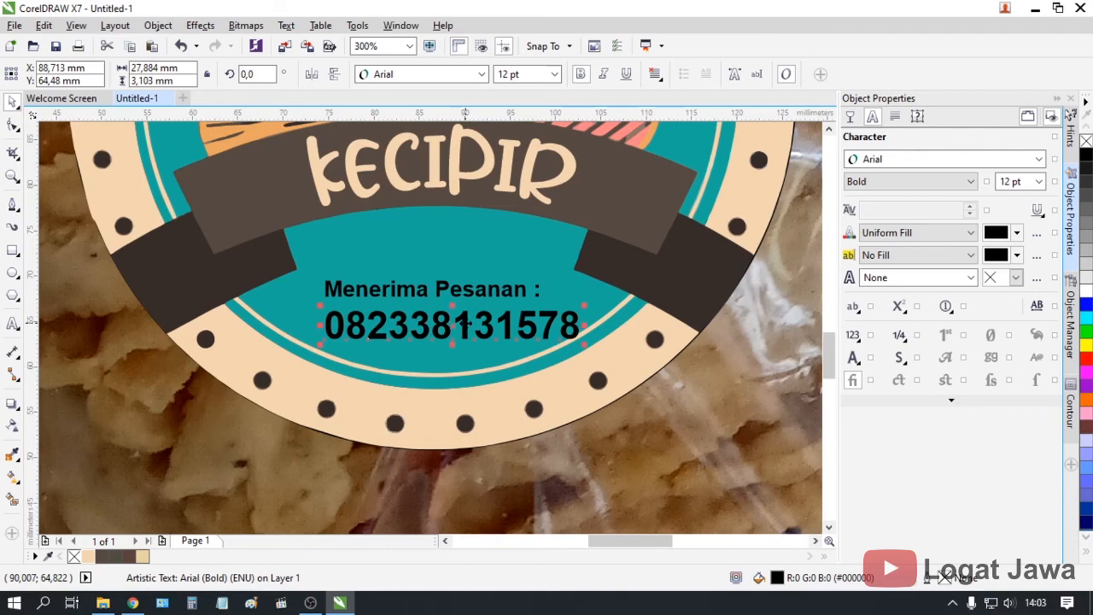
pyautogui.press('p')
pyautogui.scroll(-1, 449, 216)
pyautogui.moveTo(444, 151); pyautogui.dragTo(444, 273)
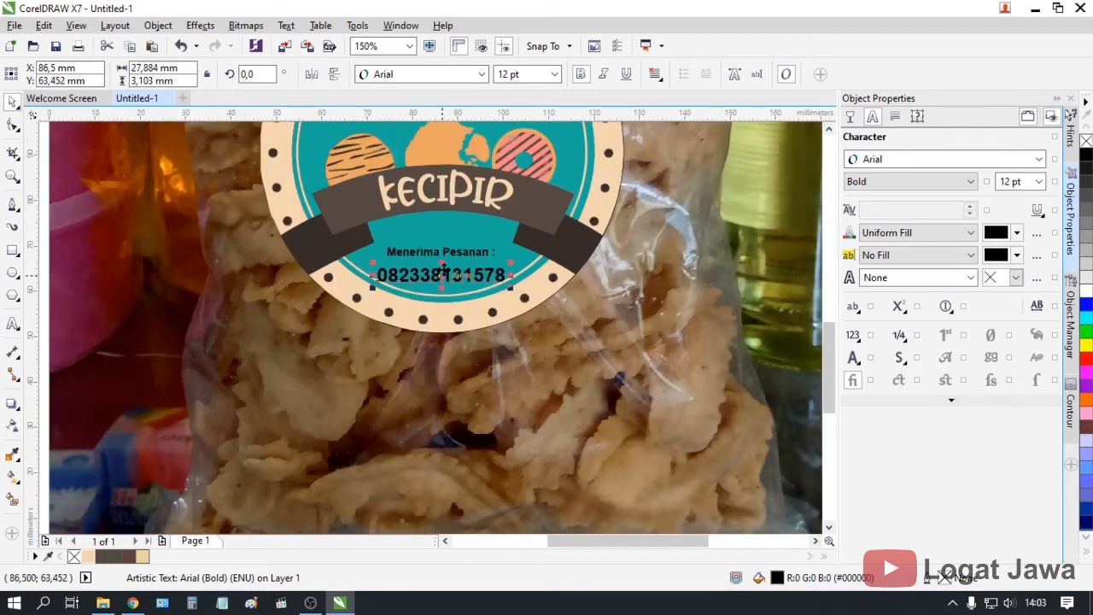
pyautogui.scroll(1, 444, 270)
pyautogui.click(515, 75)
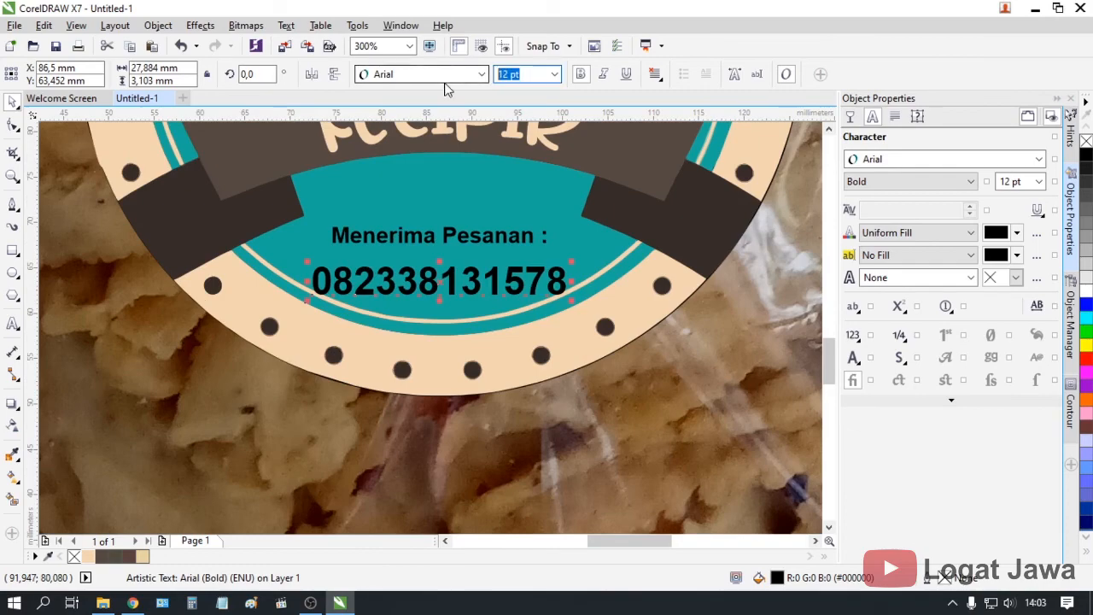
pyautogui.write('11')
pyautogui.press('Return')
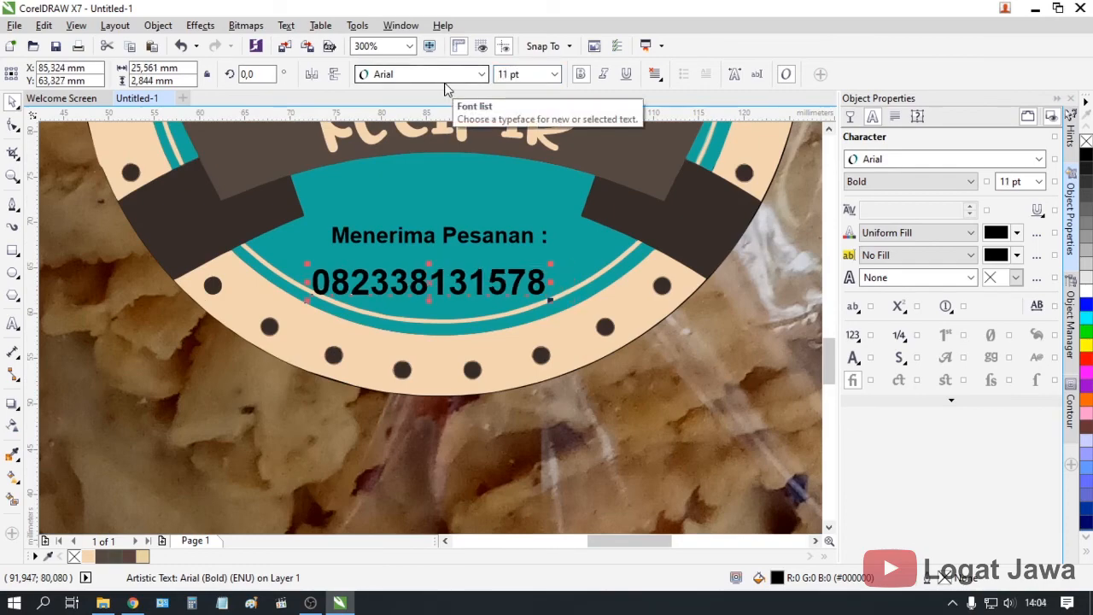
pyautogui.press('p')
pyautogui.scroll(-1, 459, 130)
# Place the phone number under 'Menerima Pesanan :' and color the text lines white
pyautogui.moveTo(830, 348); pyautogui.dragTo(829, 314)
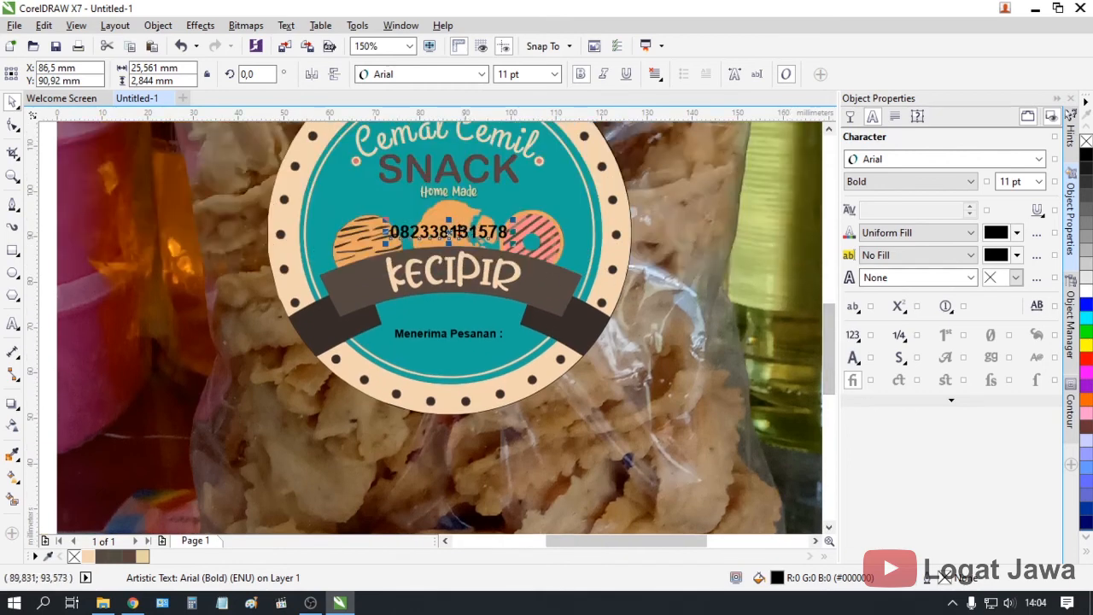
pyautogui.moveTo(450, 232); pyautogui.dragTo(454, 354)
pyautogui.scroll(2, 456, 350)
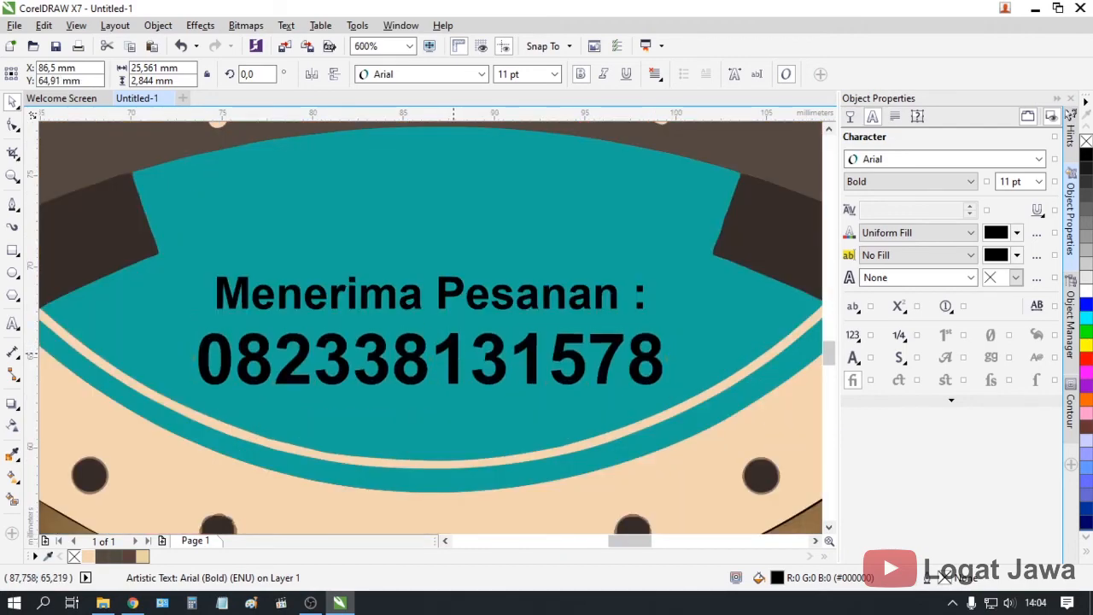
pyautogui.click(472, 303)
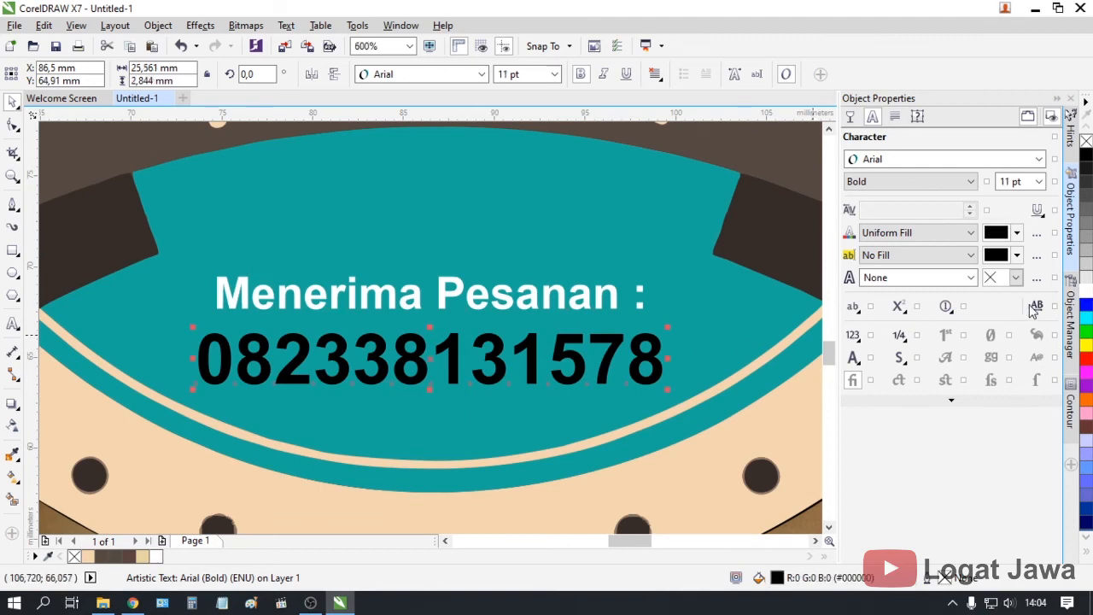
pyautogui.click(1085, 291)
pyautogui.scroll(-1, 511, 331)
pyautogui.scroll(-3, 511, 331)
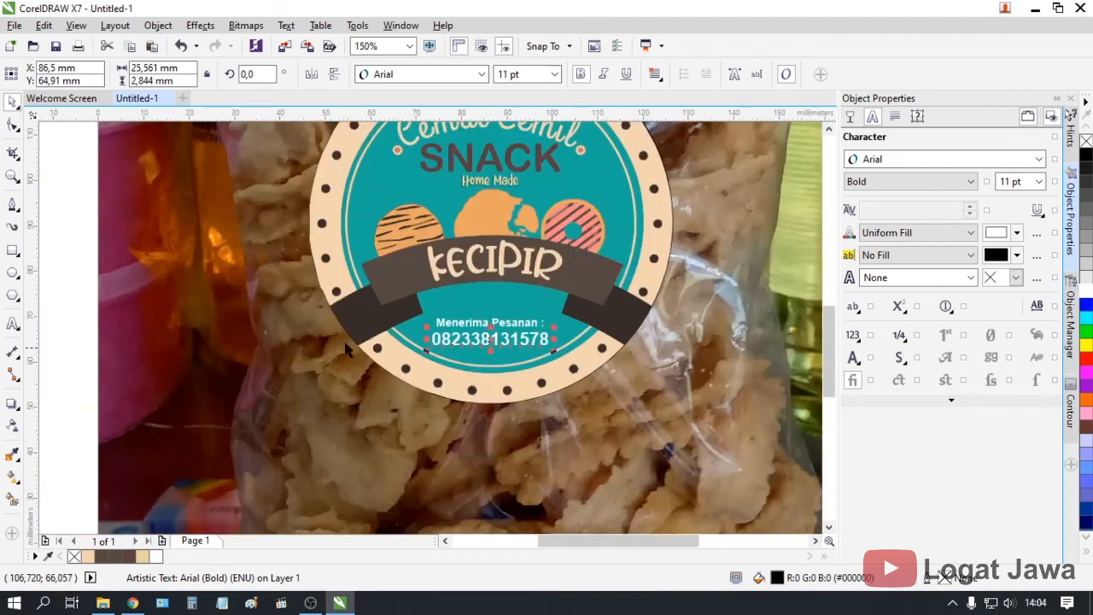
pyautogui.click(117, 282)
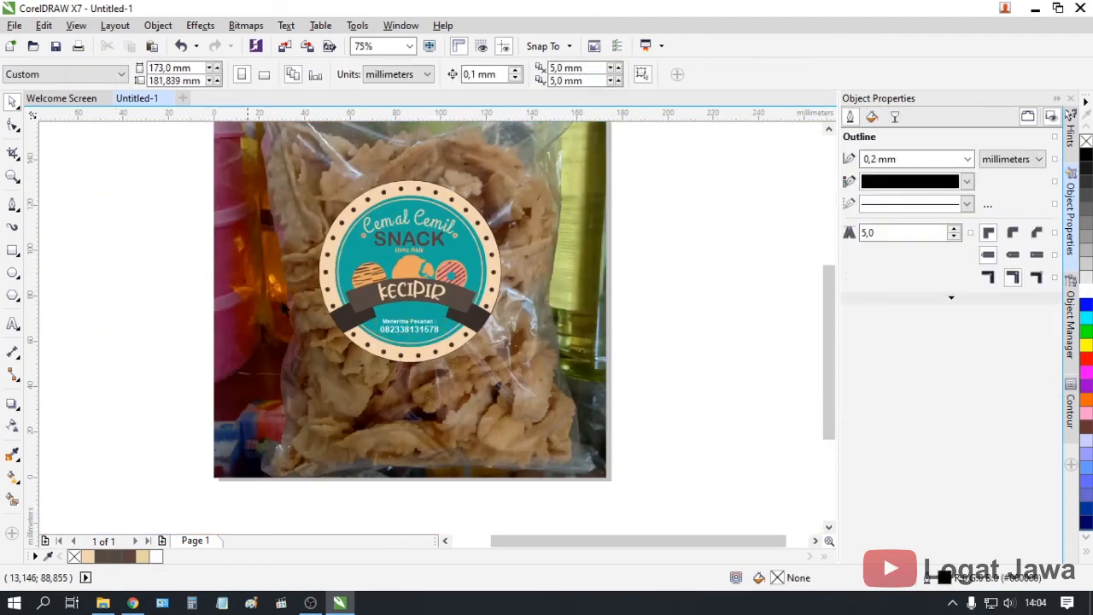
# Select the KECIPIR text inside the logo group
pyautogui.moveTo(824, 382); pyautogui.dragTo(824, 363)
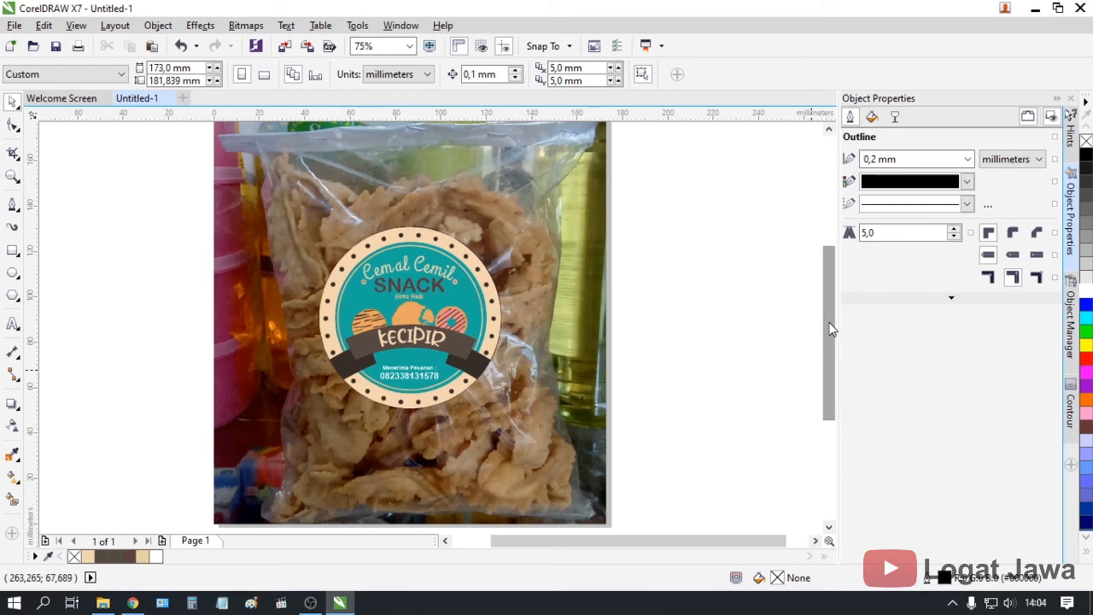
pyautogui.scroll(2, 444, 341)
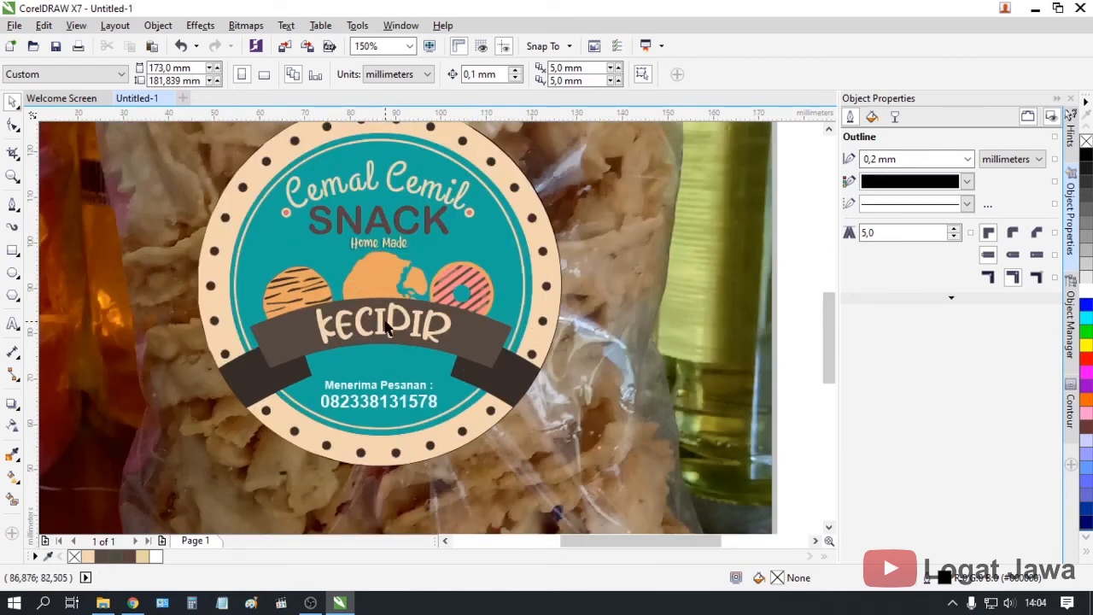
pyautogui.click(386, 329)
pyautogui.keyDown('ctrl'); pyautogui.click(359, 319); pyautogui.keyUp('ctrl')
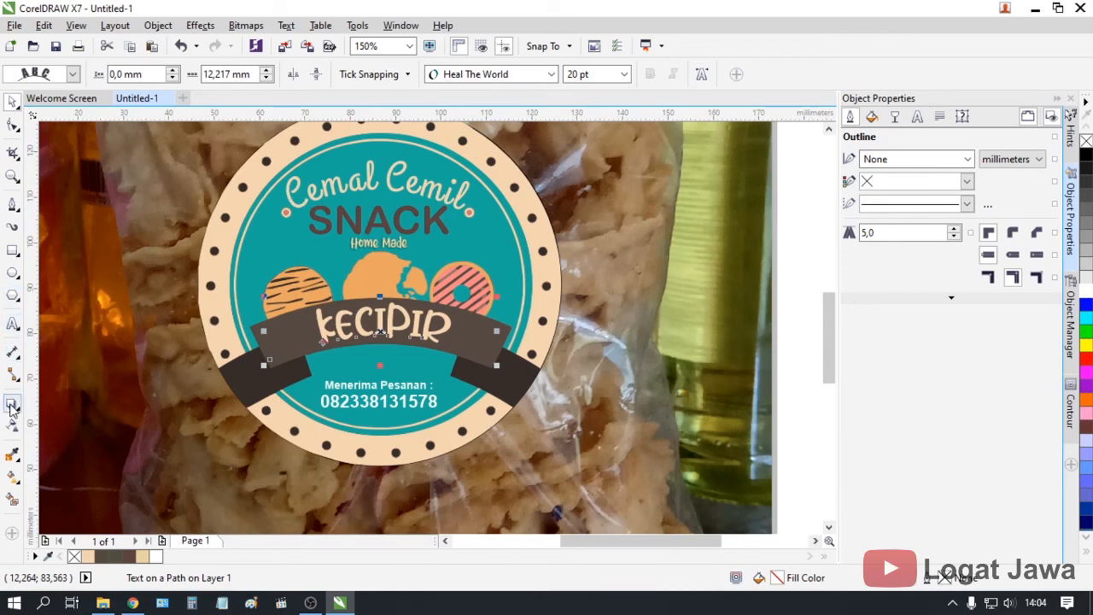
# Drag a drop shadow out beneath the KECIPIR title
pyautogui.click(11, 407)
pyautogui.scroll(2, 384, 324)
pyautogui.moveTo(373, 315); pyautogui.dragTo(371, 358)
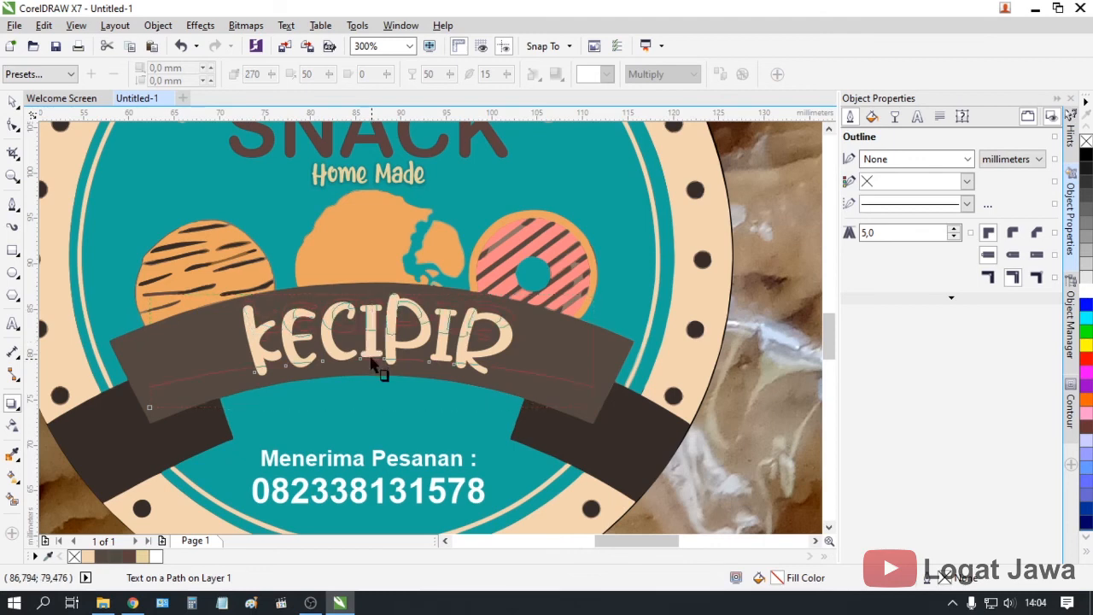
pyautogui.moveTo(372, 363); pyautogui.dragTo(367, 407)
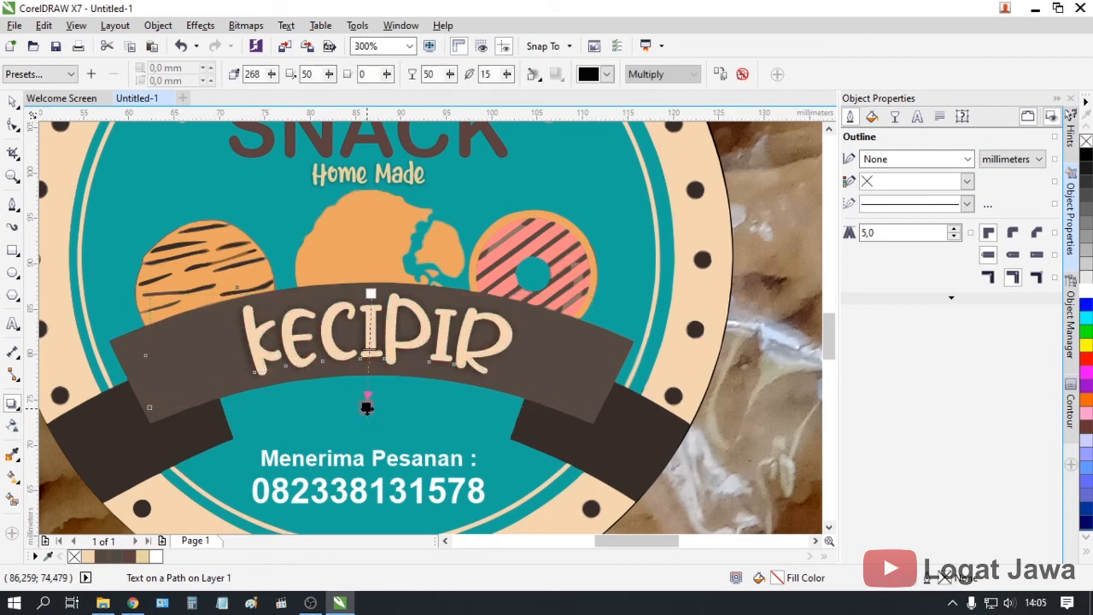
# Set the shadow opacity to 40, after first trying 30
pyautogui.doubleClick(426, 75)
pyautogui.write('30')
pyautogui.press('Return')
pyautogui.scroll(-1, 344, 165)
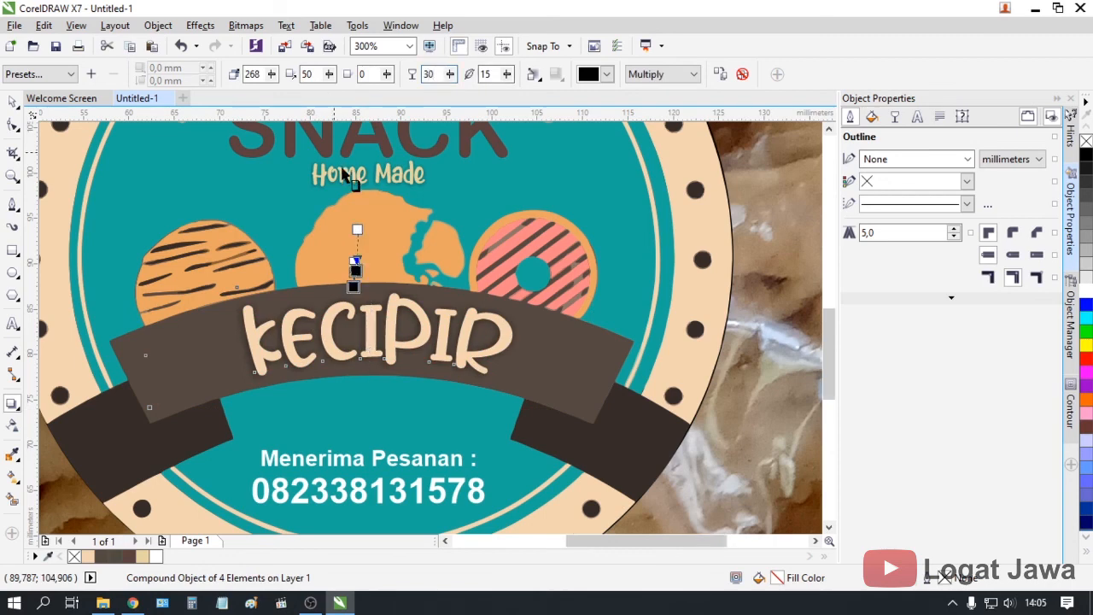
pyautogui.scroll(1, 376, 194)
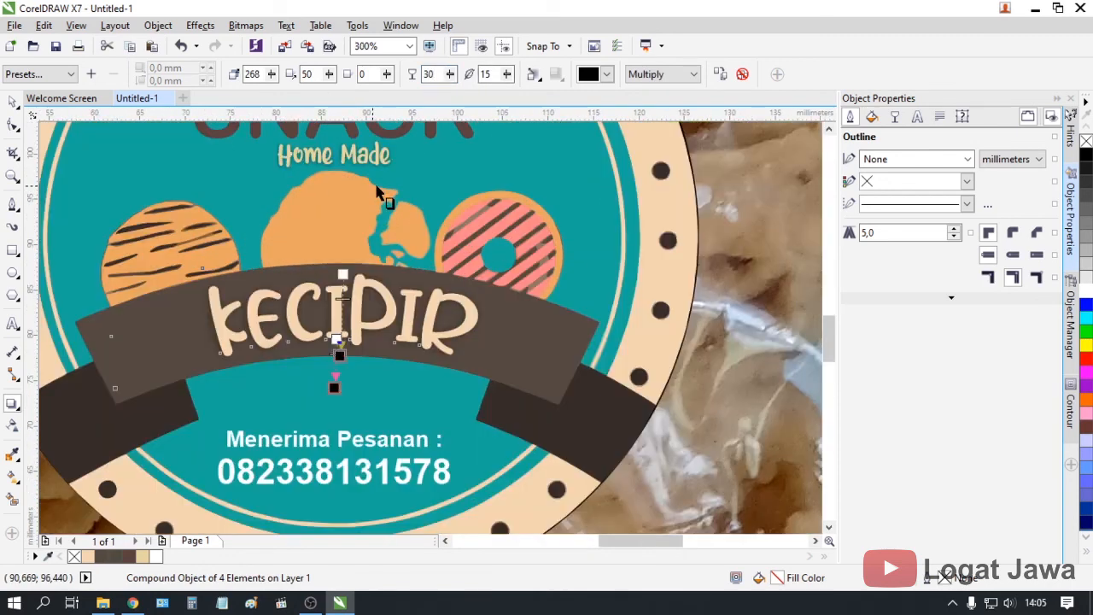
pyautogui.doubleClick(434, 73)
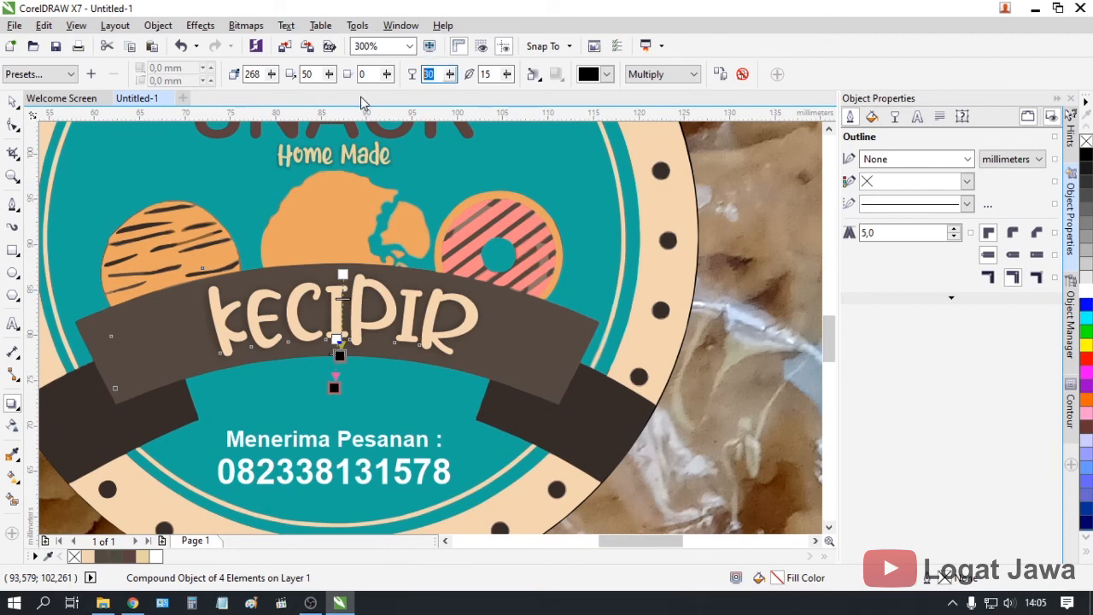
pyautogui.write('40')
pyautogui.press('Return')
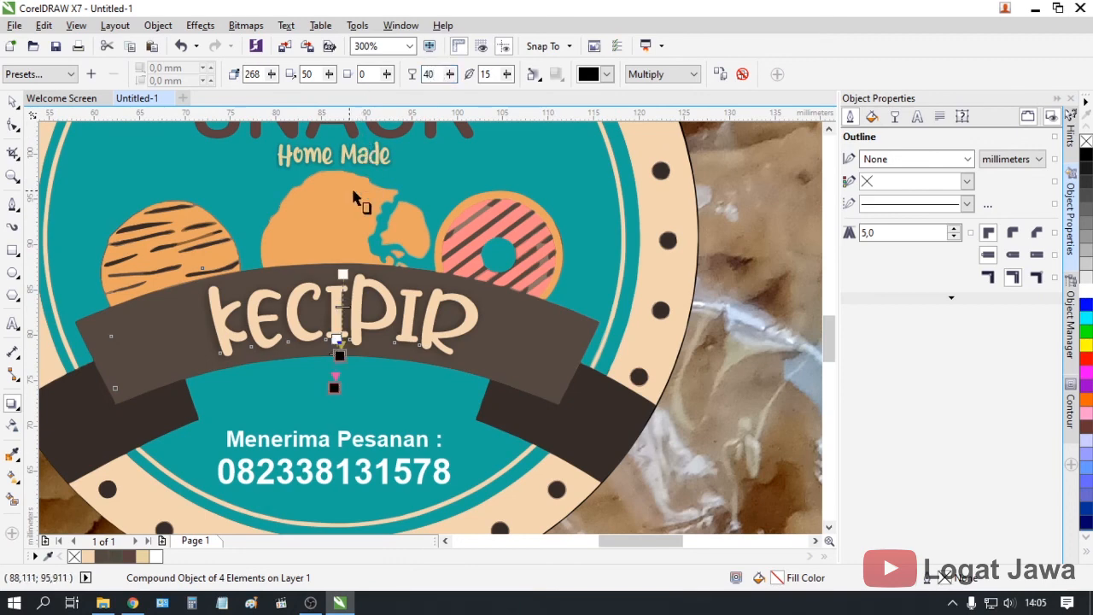
pyautogui.scroll(-1, 362, 200)
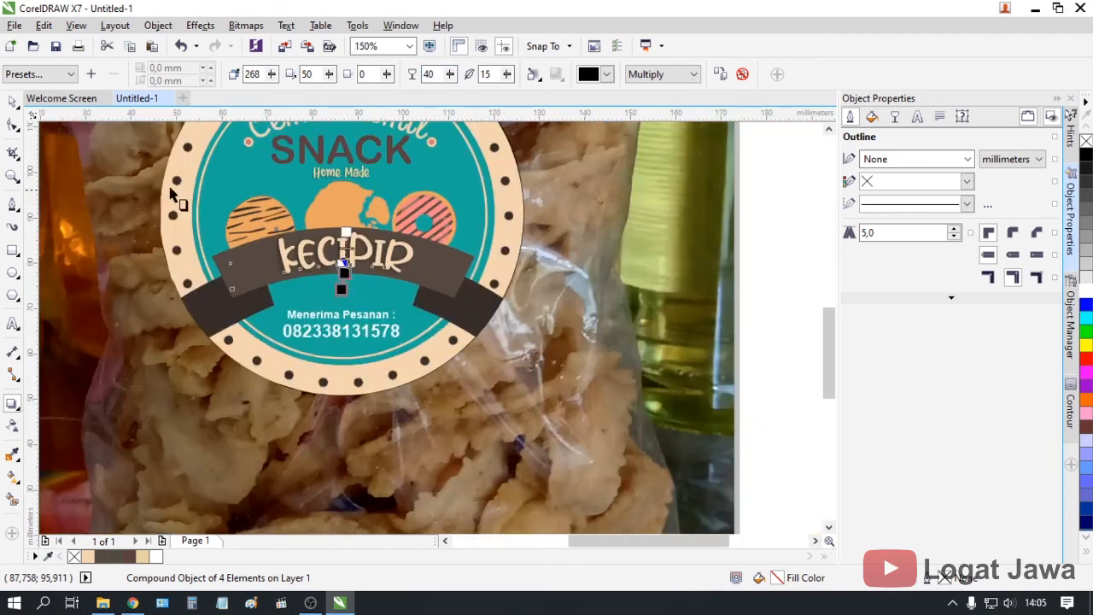
# Give the badge's outer circle a 0,5 mm black outline, then deselect it
pyautogui.click(14, 104)
pyautogui.scroll(-1, 669, 309)
pyautogui.click(764, 267)
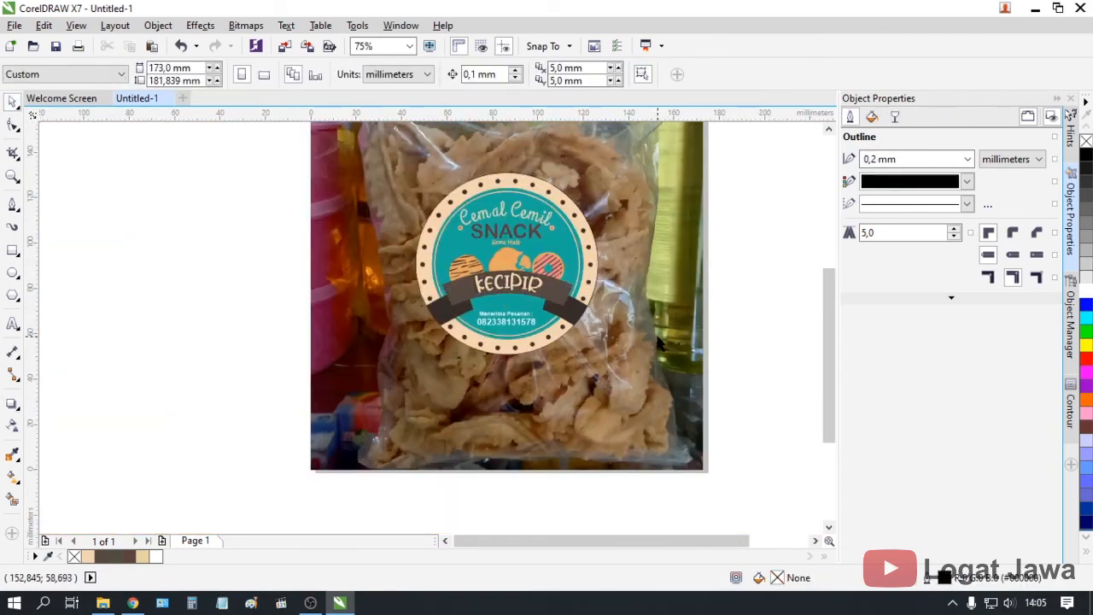
pyautogui.scroll(1, 658, 341)
pyautogui.scroll(-1, 580, 280)
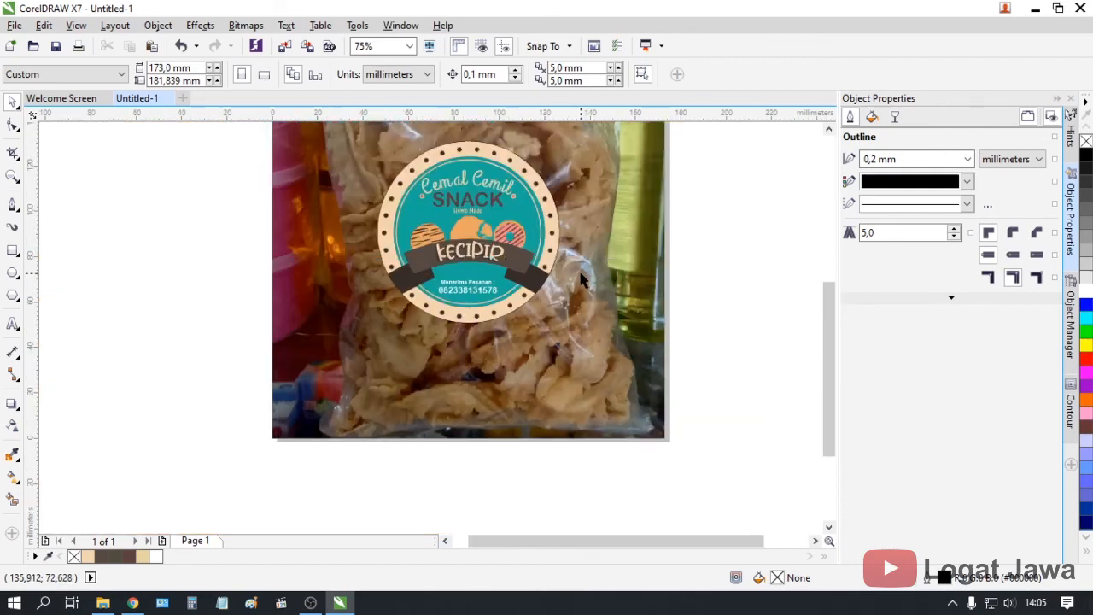
pyautogui.scroll(3, 561, 201)
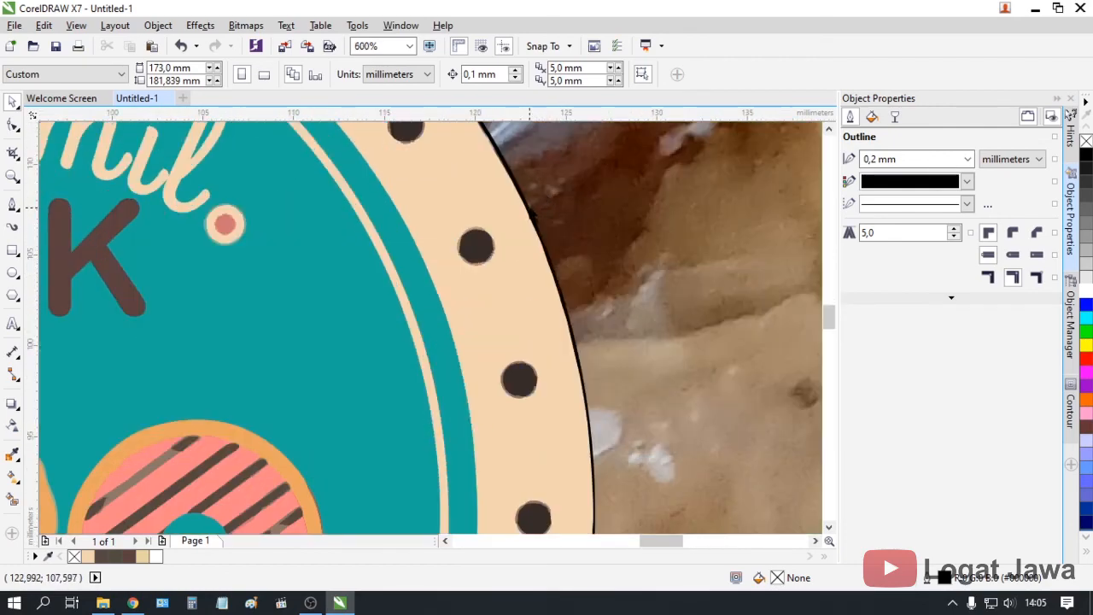
pyautogui.click(529, 211)
pyautogui.scroll(-1, 529, 208)
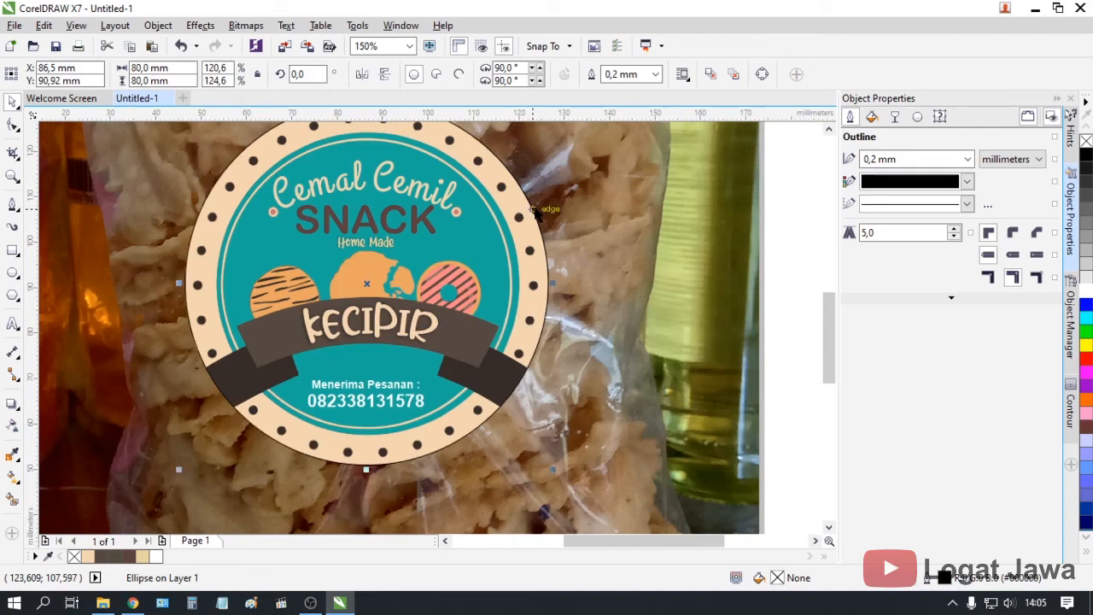
pyautogui.scroll(-2, 535, 213)
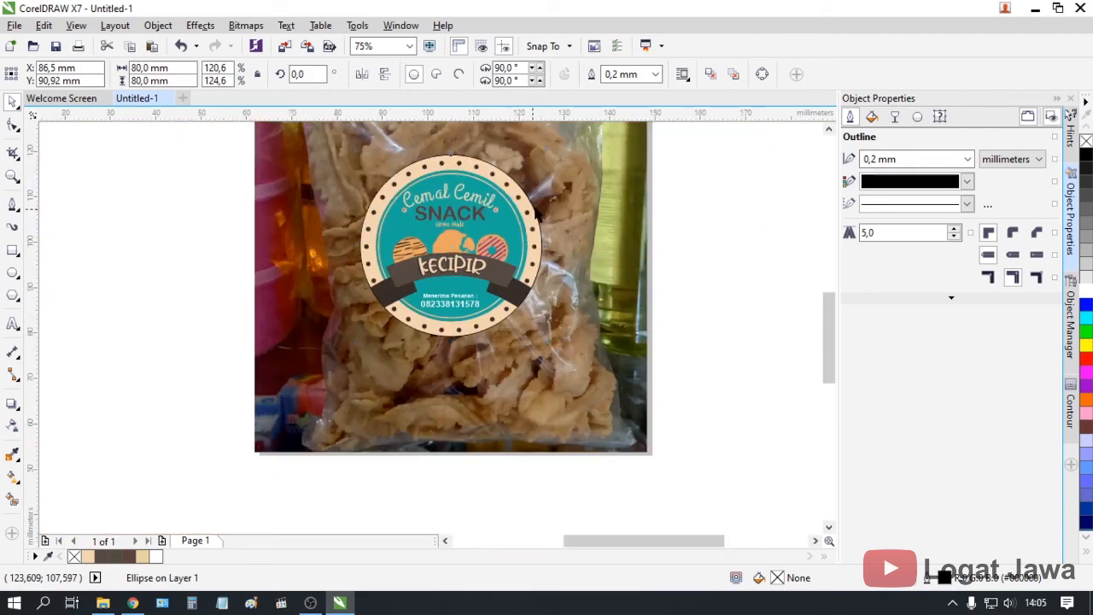
pyautogui.scroll(2, 536, 213)
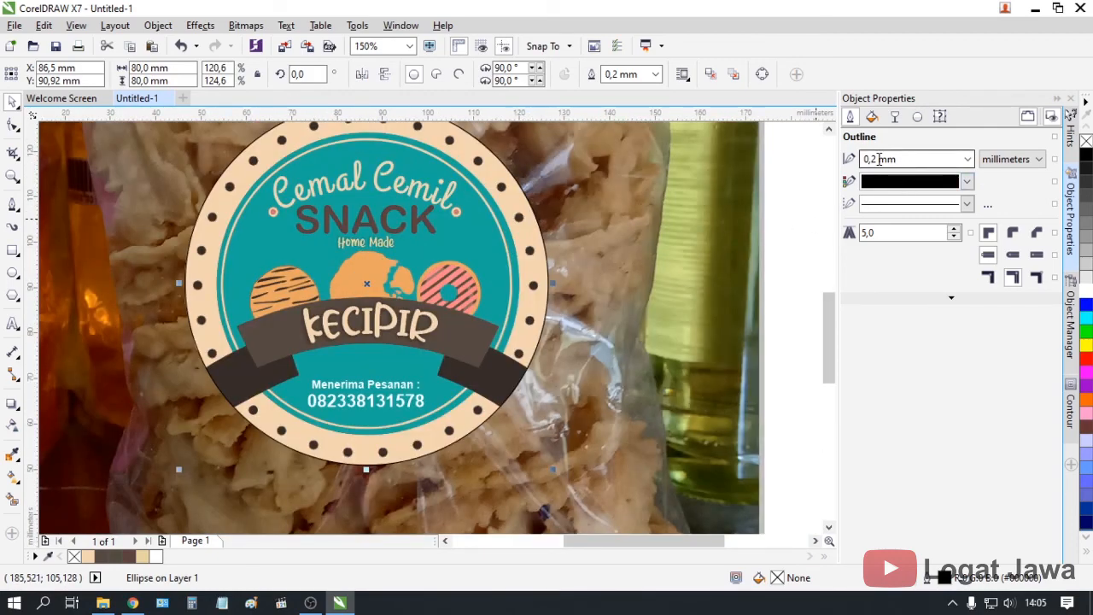
pyautogui.press('Return')
pyautogui.scroll(-2, 561, 242)
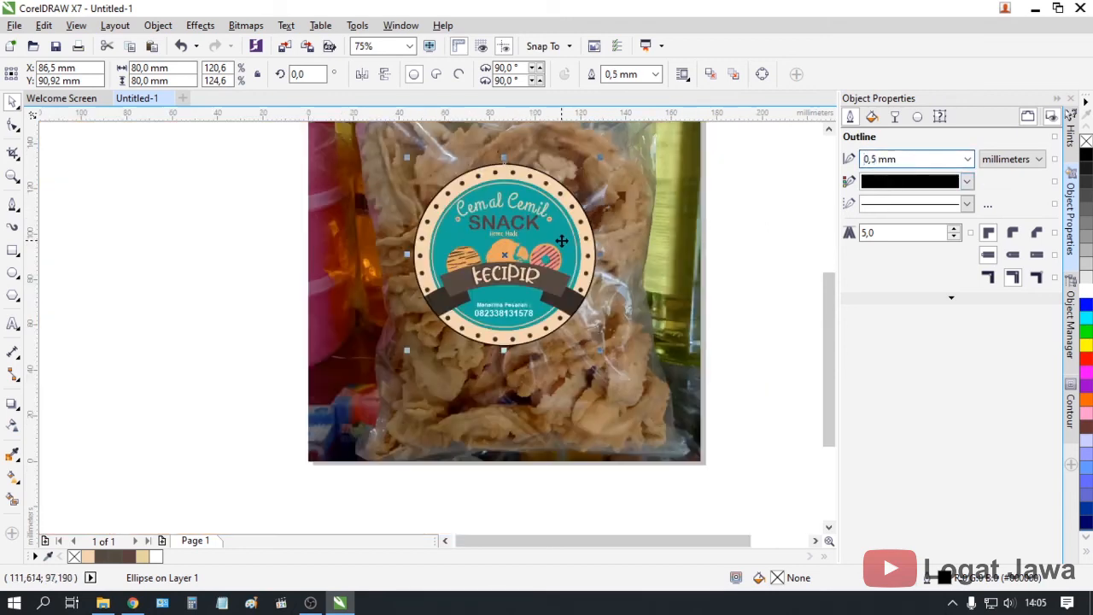
pyautogui.click(232, 238)
pyautogui.scroll(1, 829, 293)
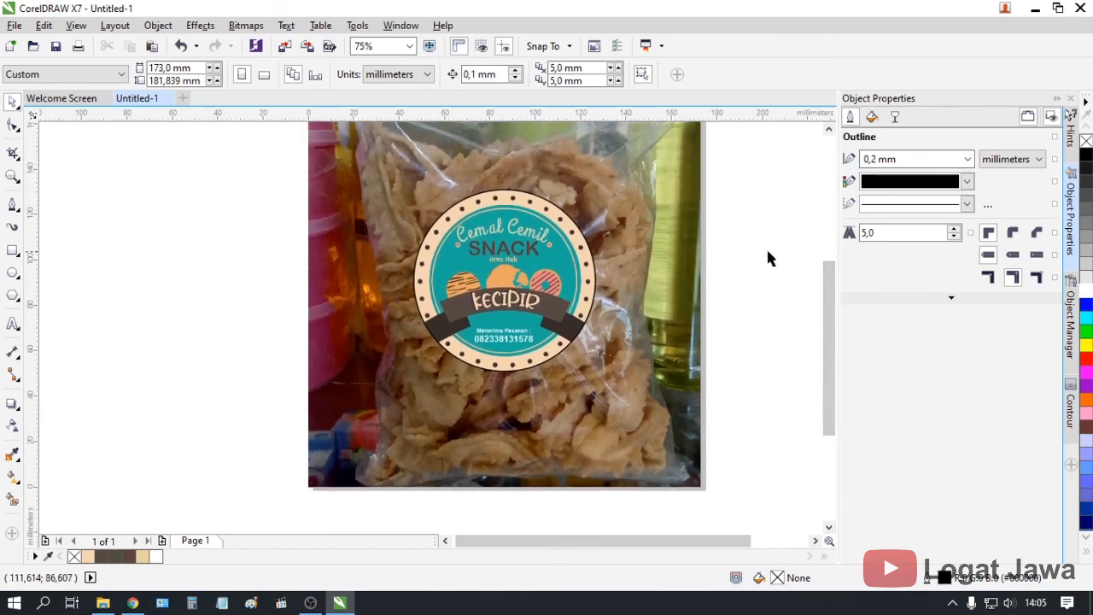
pyautogui.scroll(1, 829, 293)
pyautogui.scroll(-1, 676, 273)
pyautogui.scroll(1, 679, 282)
# Delete the snack bag product photo from behind the logo
pyautogui.click(681, 290)
pyautogui.scroll(-1, 681, 290)
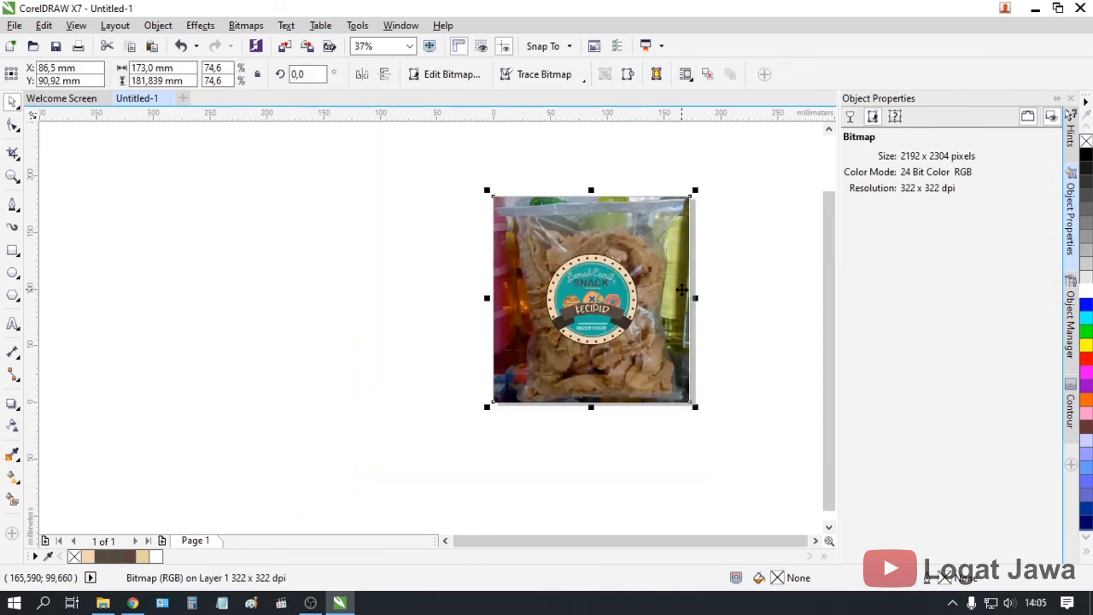
pyautogui.click(816, 541)
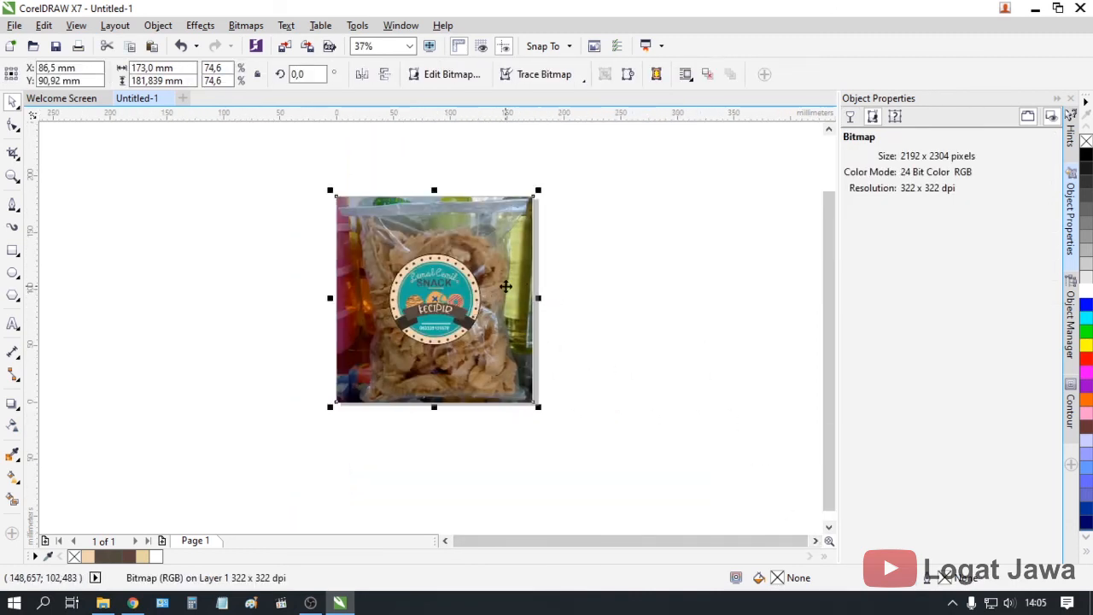
pyautogui.press('Delete')
# Set the page size to 10 cm × 10 cm
pyautogui.click(198, 69)
pyautogui.write('10cm')
pyautogui.press('Tab')
pyautogui.write('10')
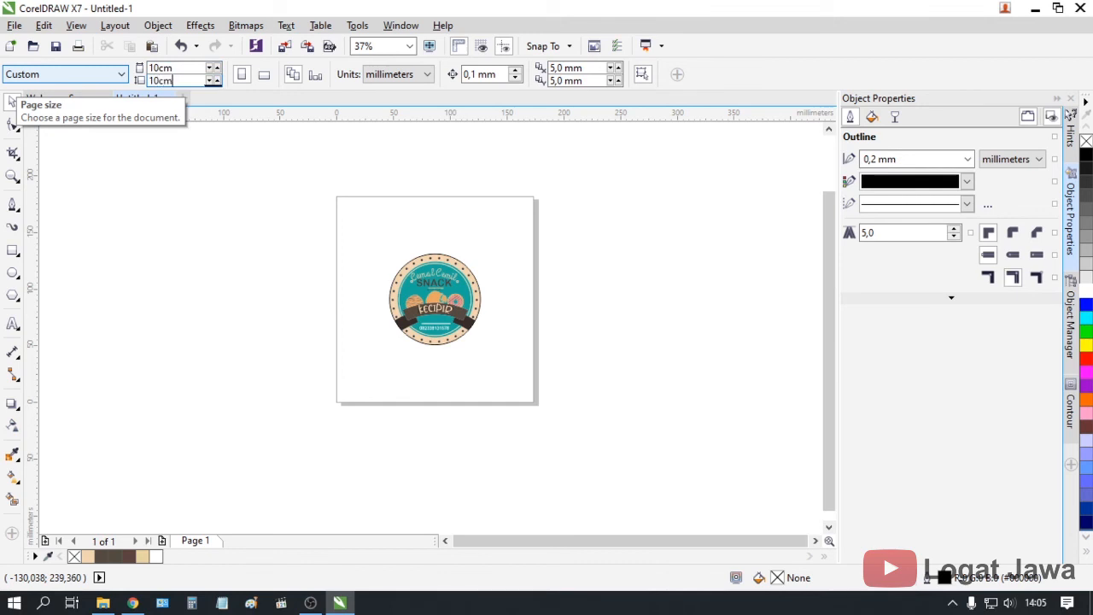
pyautogui.write('cm')
pyautogui.press('Return')
# Group all of the logo's parts into one object
pyautogui.scroll(1, 414, 307)
pyautogui.moveTo(293, 401); pyautogui.dragTo(644, 184)
pyautogui.rightClick(475, 236)
pyautogui.click(519, 315)
pyautogui.click(552, 214)
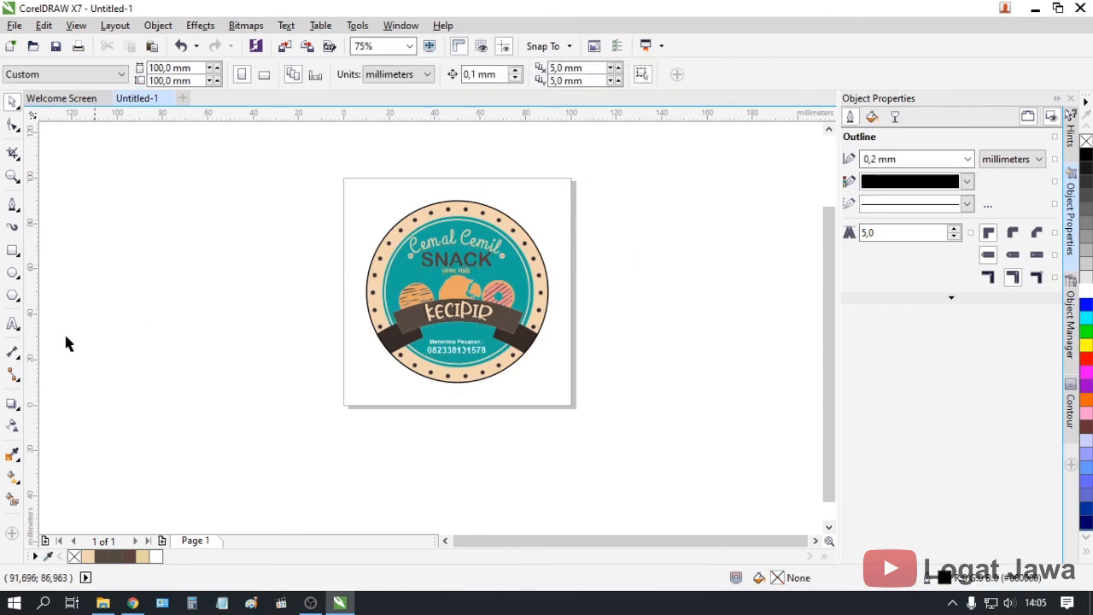
# Add a page-sized rectangle with a grey 0,75 mm long-dash outline
pyautogui.doubleClick(12, 250)
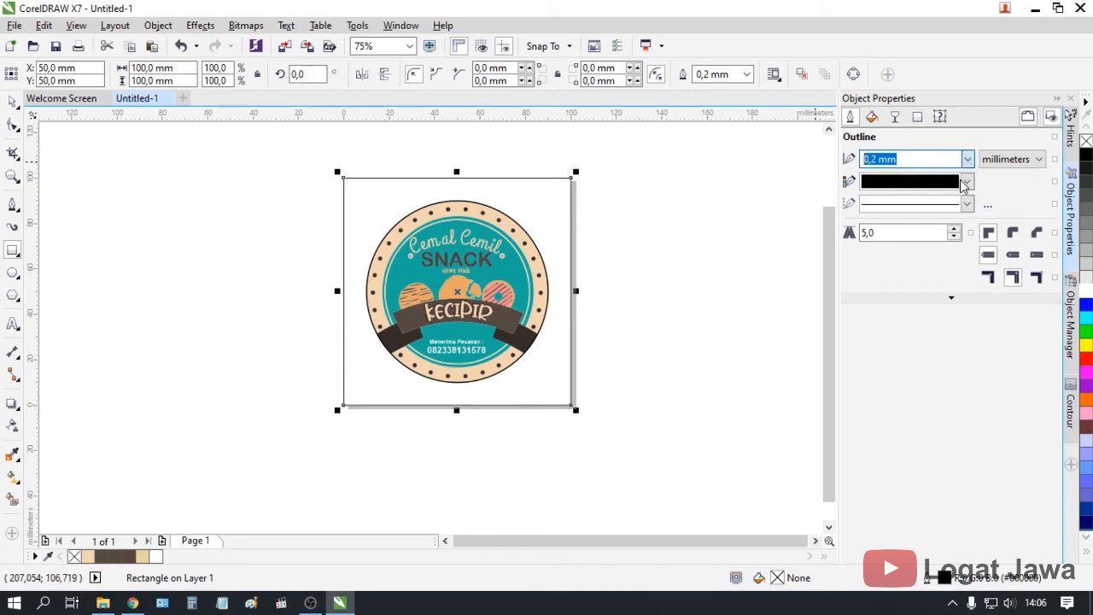
pyautogui.click(967, 159)
pyautogui.click(921, 248)
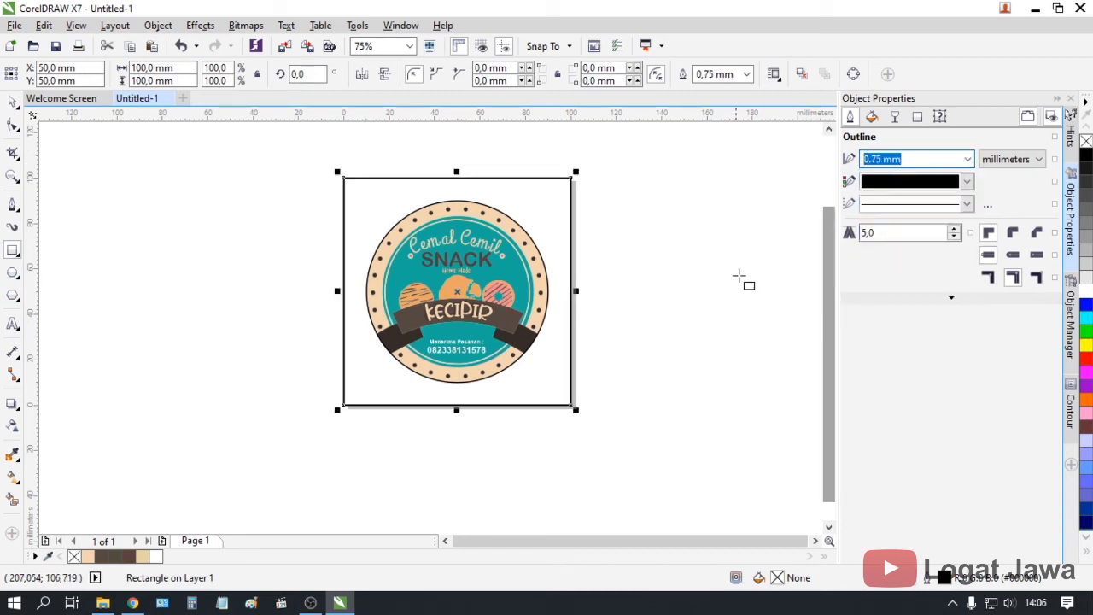
pyautogui.click(901, 189)
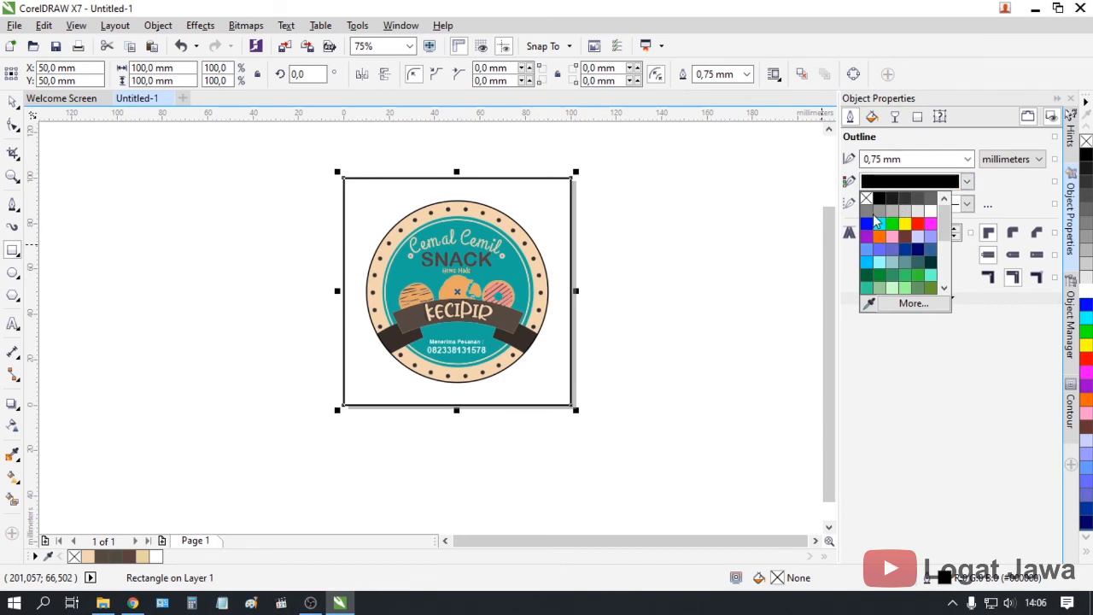
pyautogui.click(880, 212)
pyautogui.click(968, 203)
pyautogui.moveTo(983, 238); pyautogui.dragTo(984, 306)
pyautogui.click(938, 267)
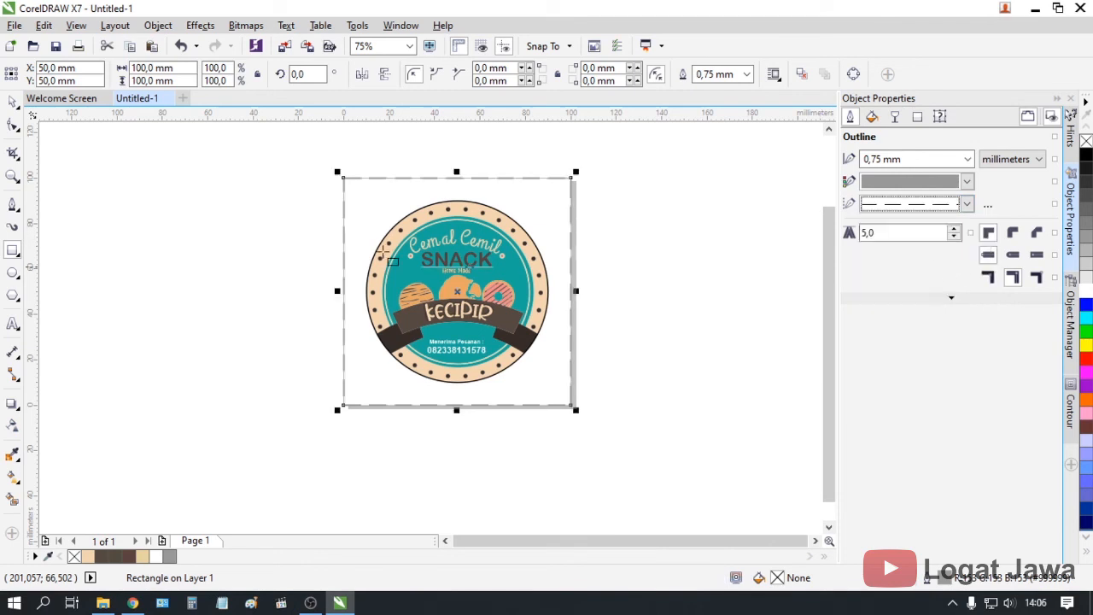
# Group the dashed border rectangle together with the badge logo
pyautogui.click(12, 102)
pyautogui.click(277, 462)
pyautogui.moveTo(277, 462); pyautogui.dragTo(689, 150)
pyautogui.rightClick(561, 227)
pyautogui.click(598, 315)
pyautogui.scroll(2, 522, 286)
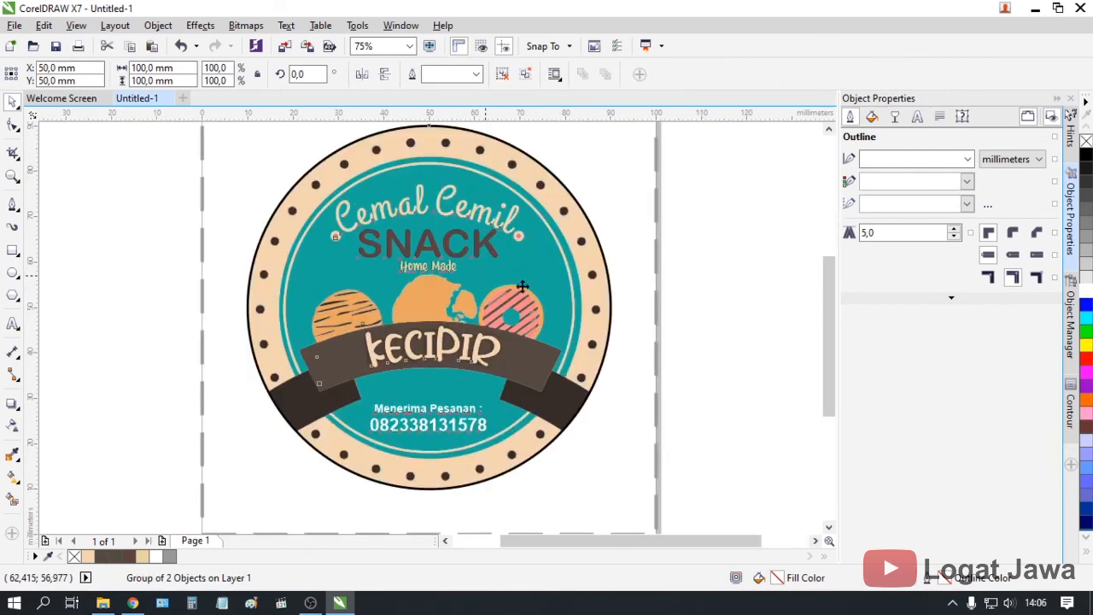
pyautogui.moveTo(835, 293); pyautogui.dragTo(832, 278)
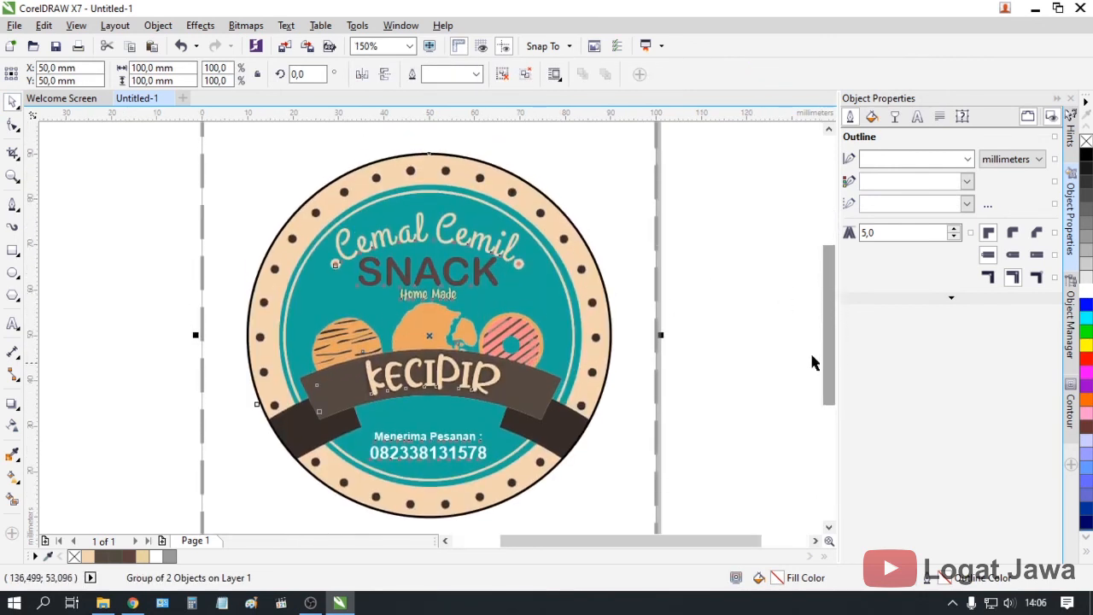
pyautogui.click(381, 46)
pyautogui.write('14')
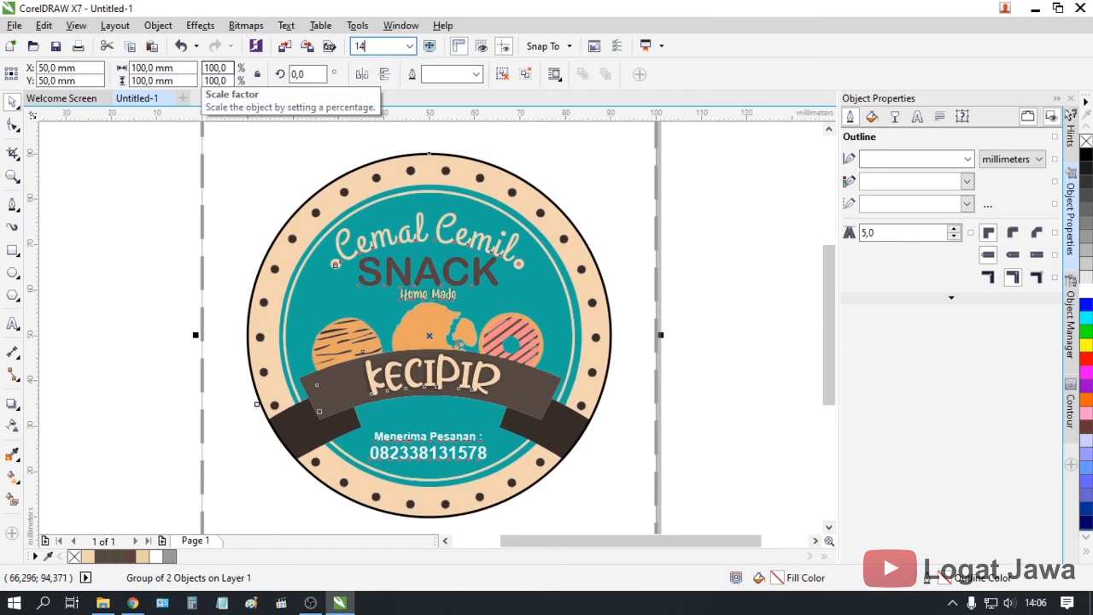
pyautogui.write('0')
pyautogui.press('Return')
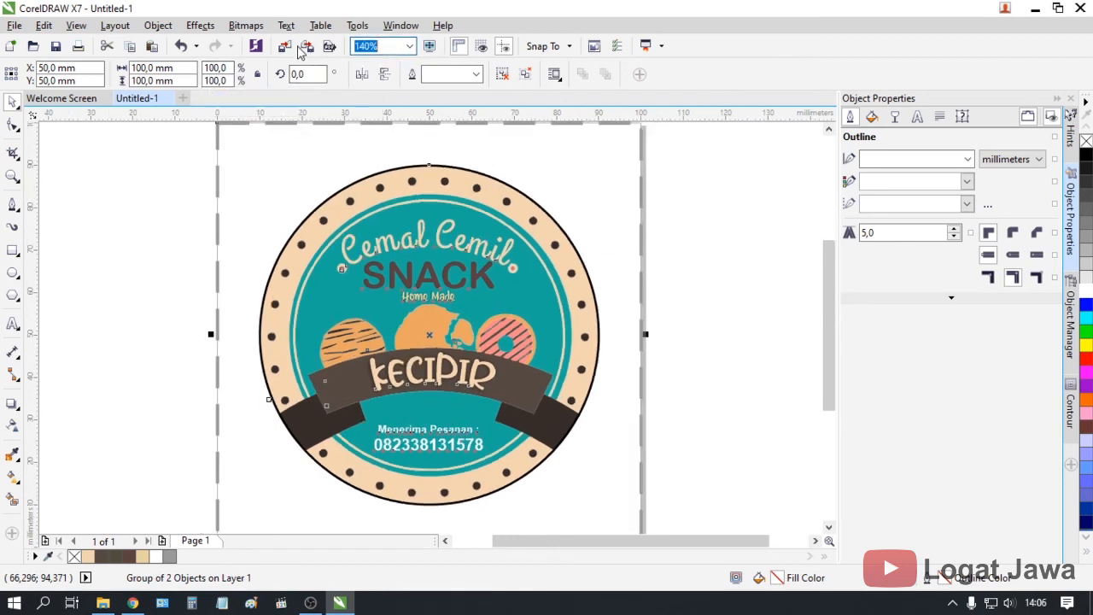
pyautogui.press('Return')
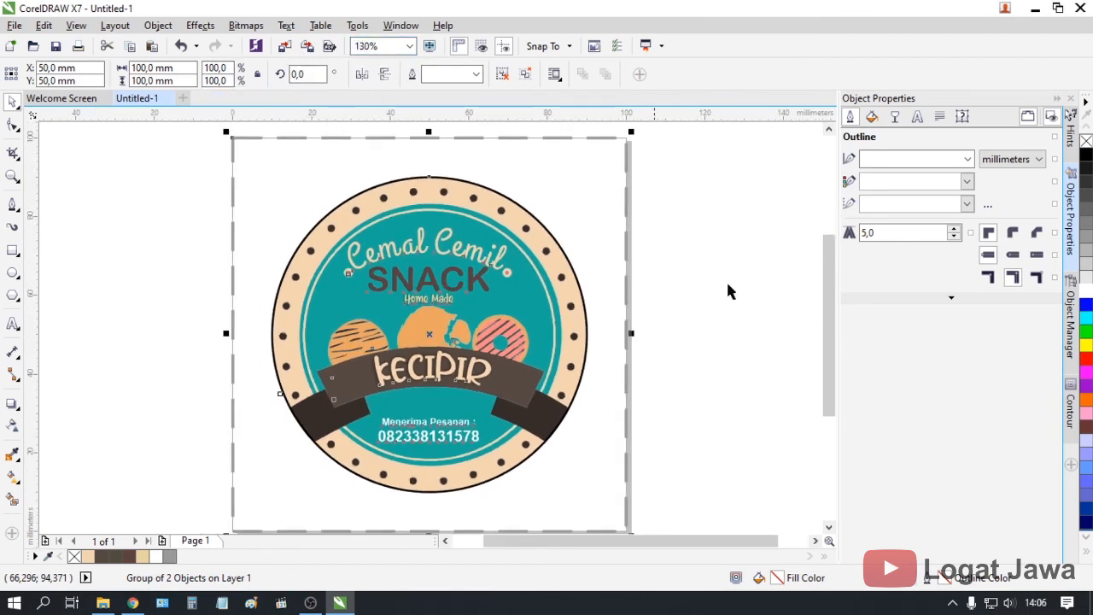
pyautogui.moveTo(826, 317); pyautogui.dragTo(825, 323)
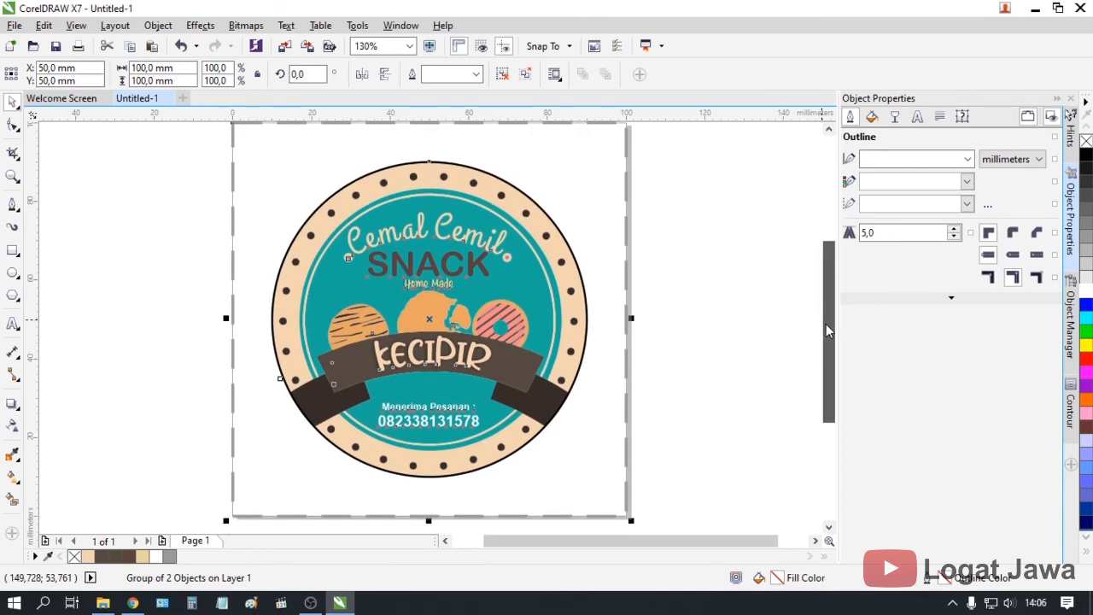
pyautogui.click(710, 328)
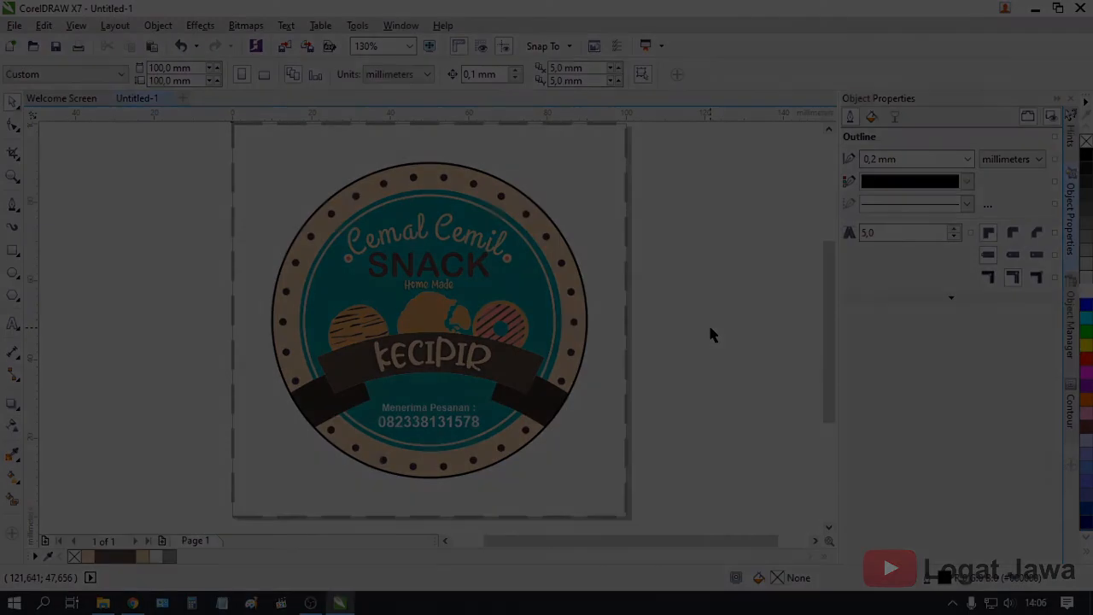